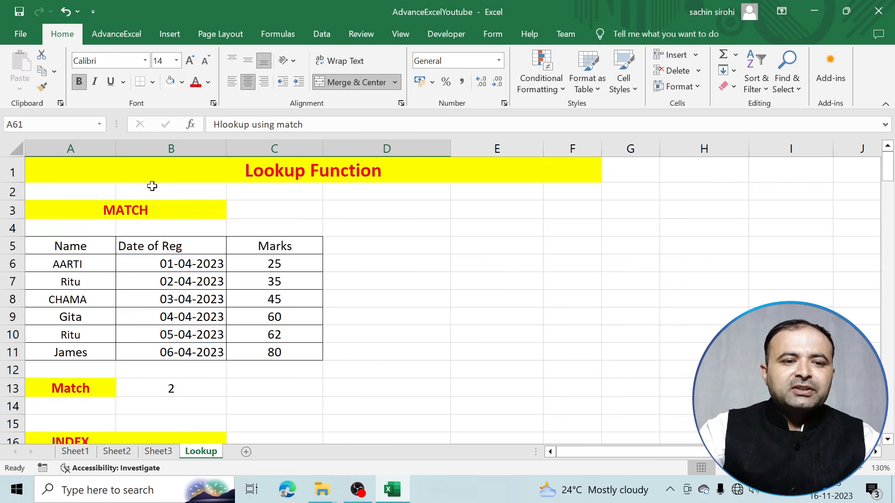
# Clear the existing formula from cell B13 beside the Match label
pyautogui.click(160, 206)
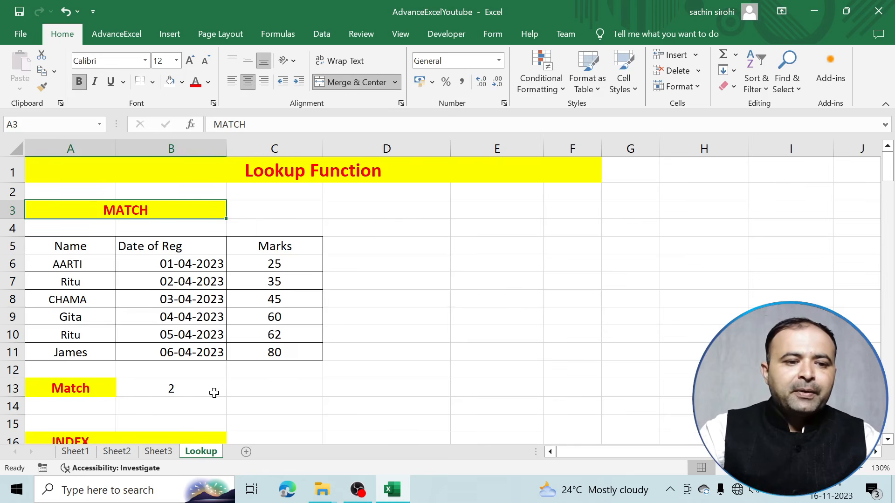
pyautogui.click(187, 387)
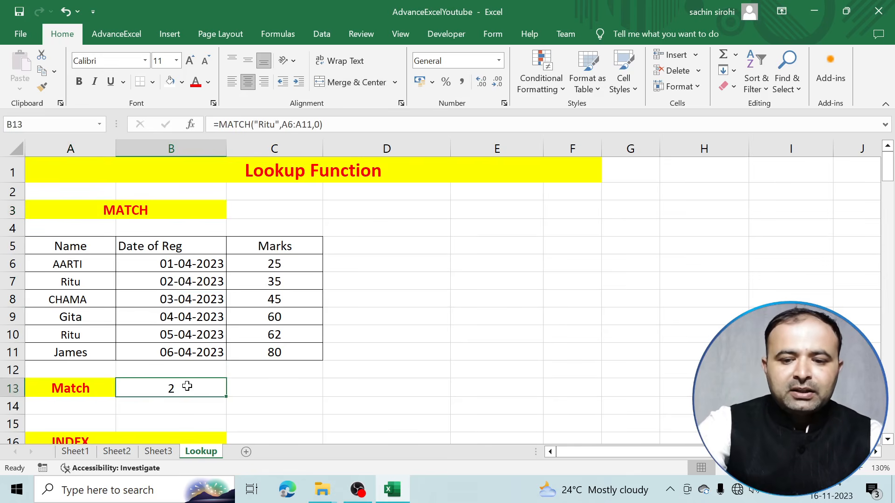
pyautogui.doubleClick(187, 387)
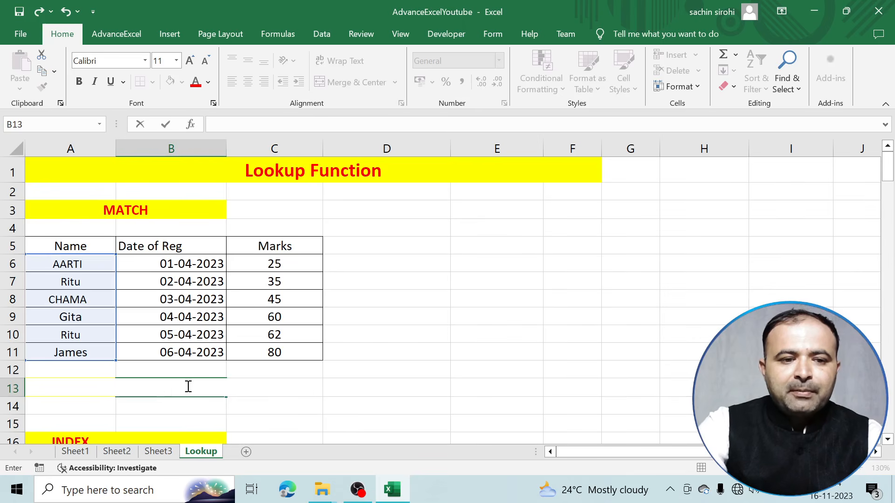
pyautogui.press('Return')
pyautogui.click(187, 385)
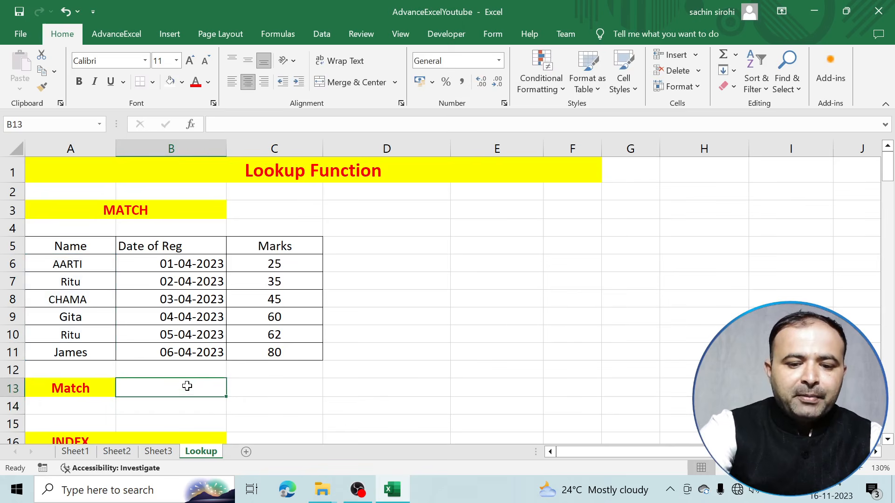
# Enter =MATCH(A7,A6:A11,0) in B13 to find the position of A7's name in the Name column with an exact match
pyautogui.write('=match')
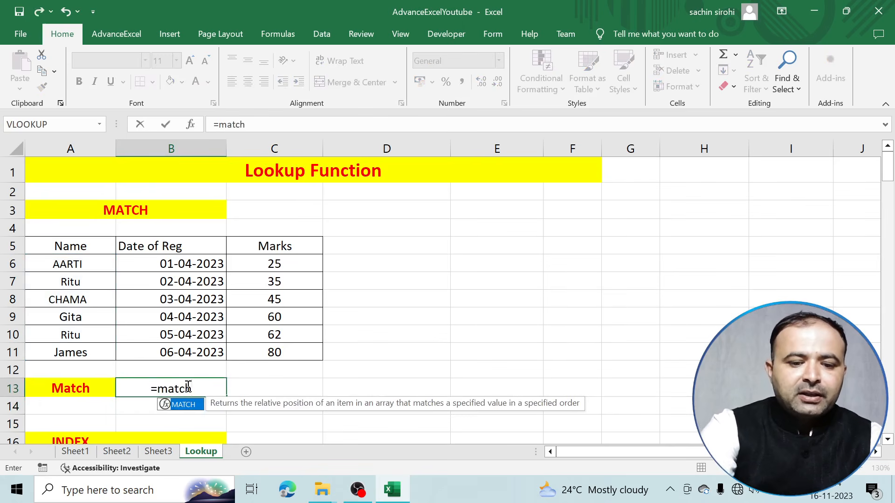
pyautogui.write('(')
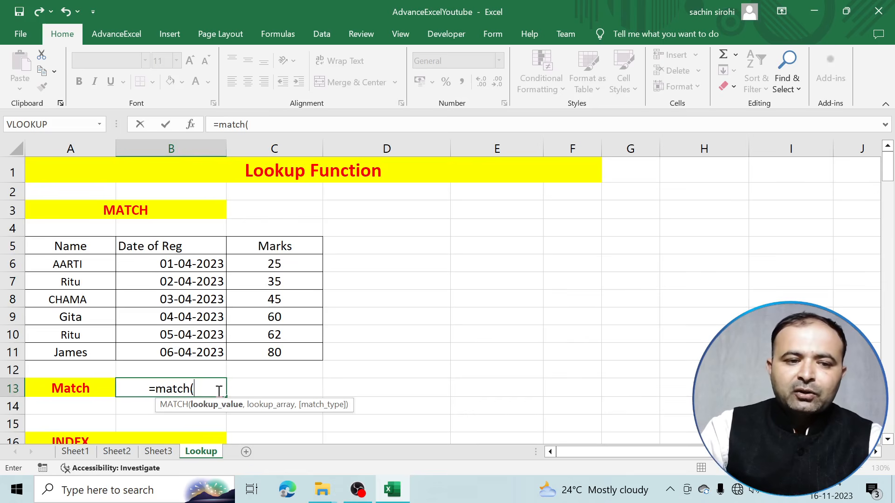
pyautogui.click(100, 283)
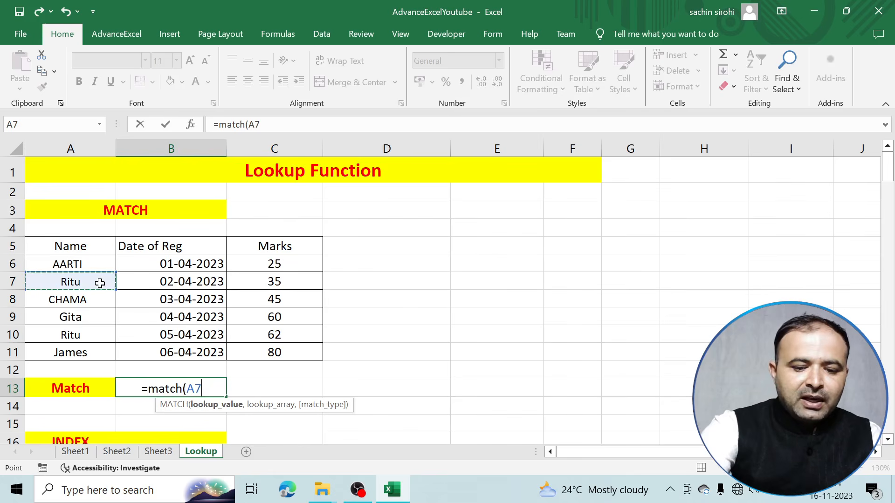
pyautogui.write(',')
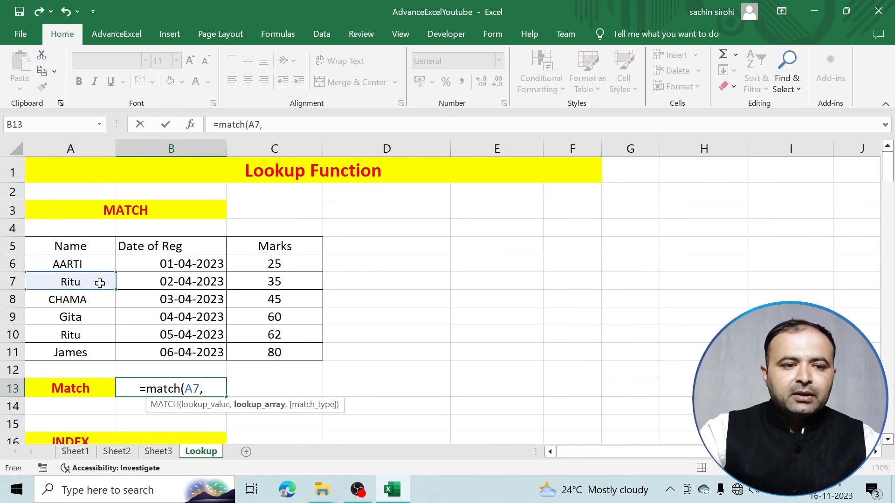
pyautogui.moveTo(83, 260); pyautogui.dragTo(79, 350)
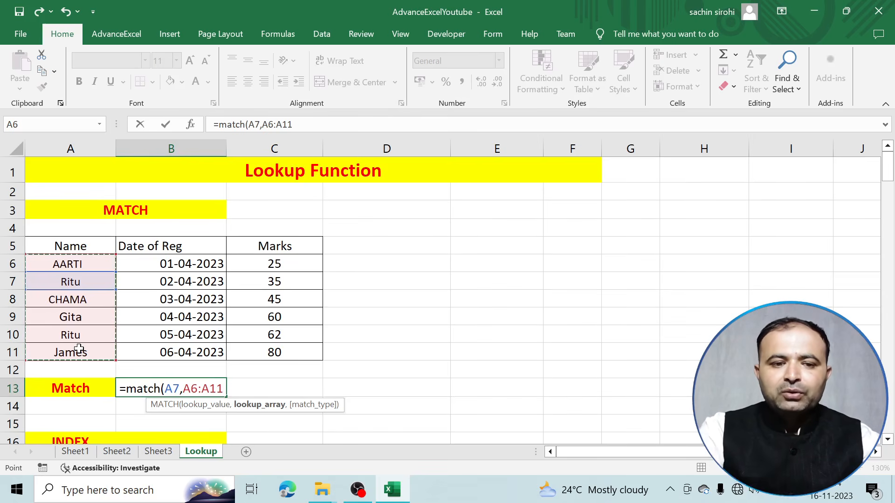
pyautogui.write(',')
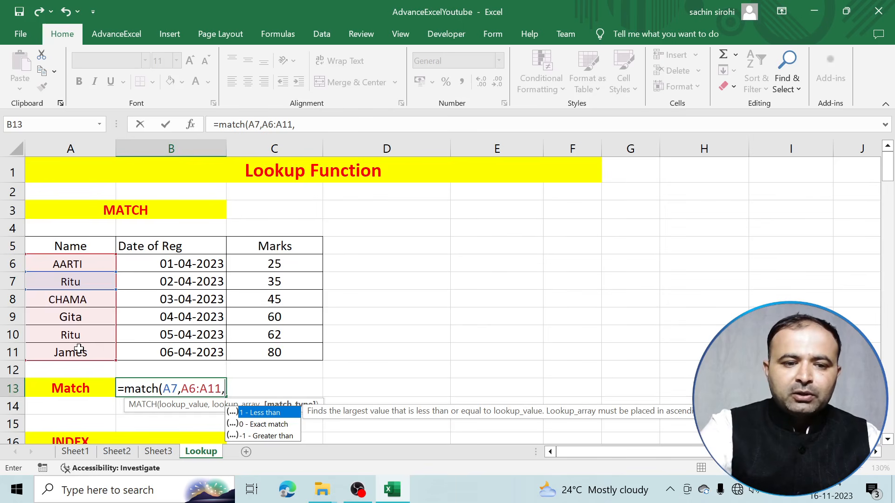
pyautogui.write('0)')
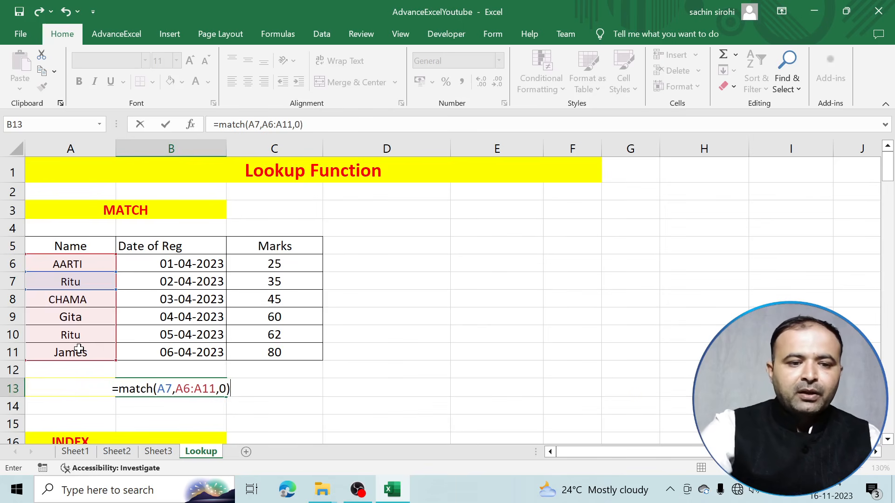
pyautogui.press('Return')
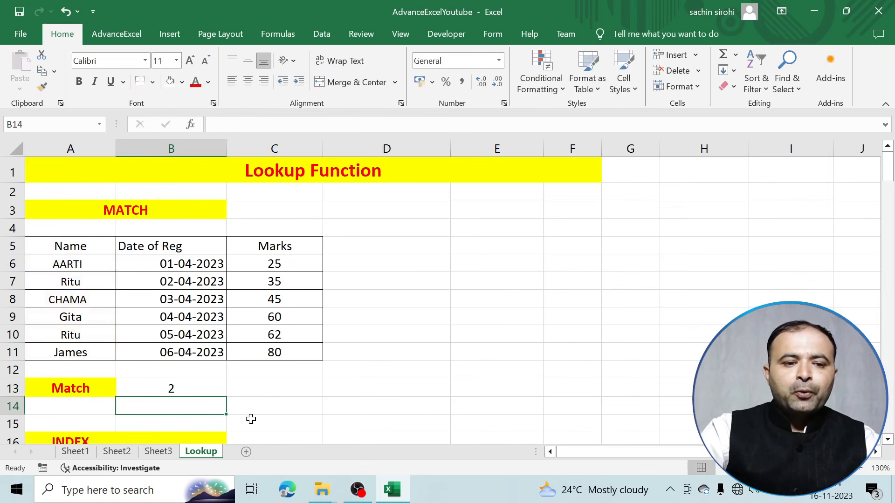
pyautogui.click(199, 387)
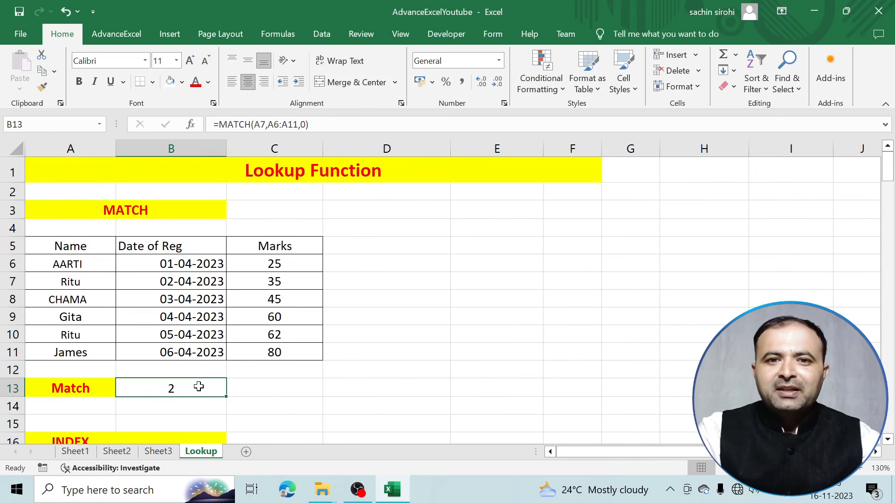
# Examine the INDEX formula in B18, its row and column arguments, and the Date of Reg cells B5 and B6 it relates to
pyautogui.scroll(-3, 199, 387)
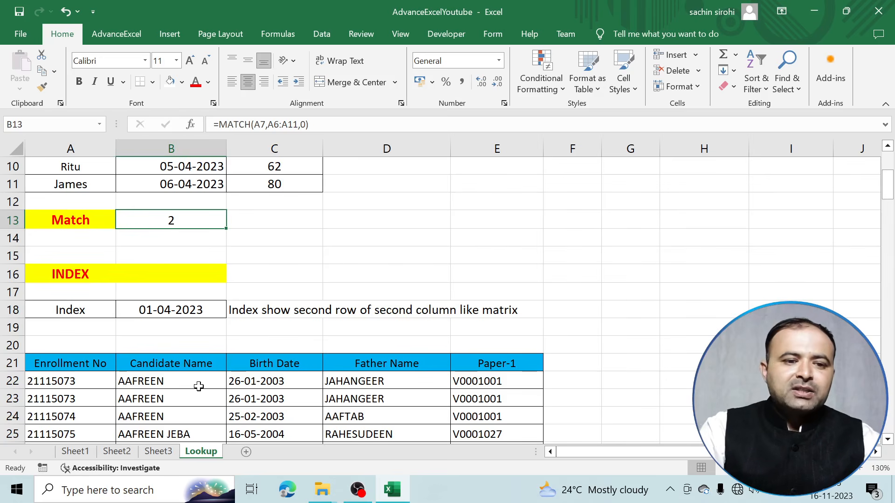
pyautogui.scroll(2, 200, 363)
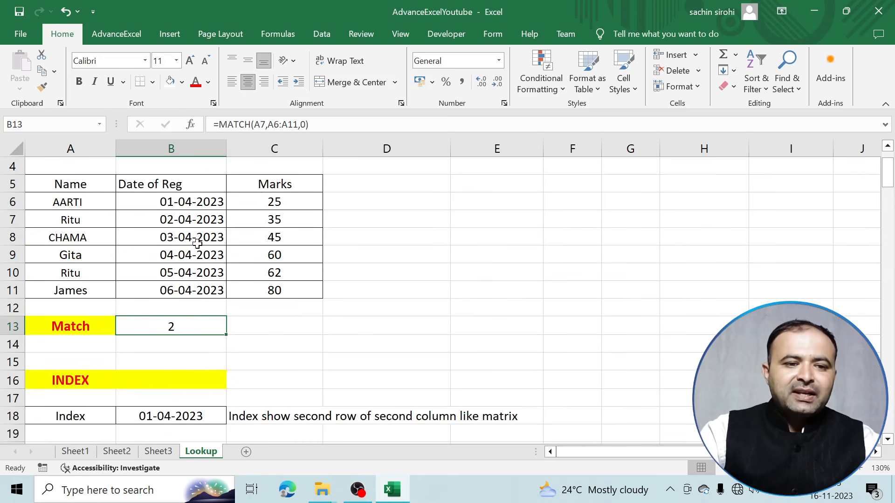
pyautogui.doubleClick(196, 416)
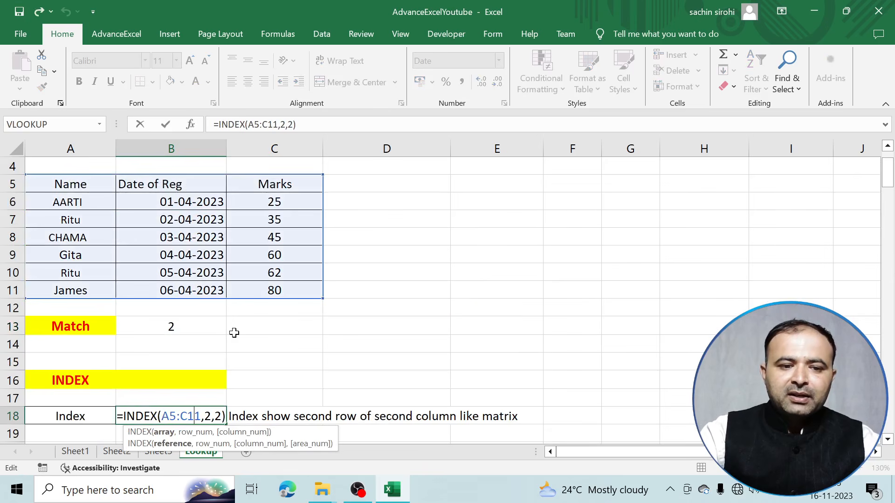
pyautogui.click(203, 415)
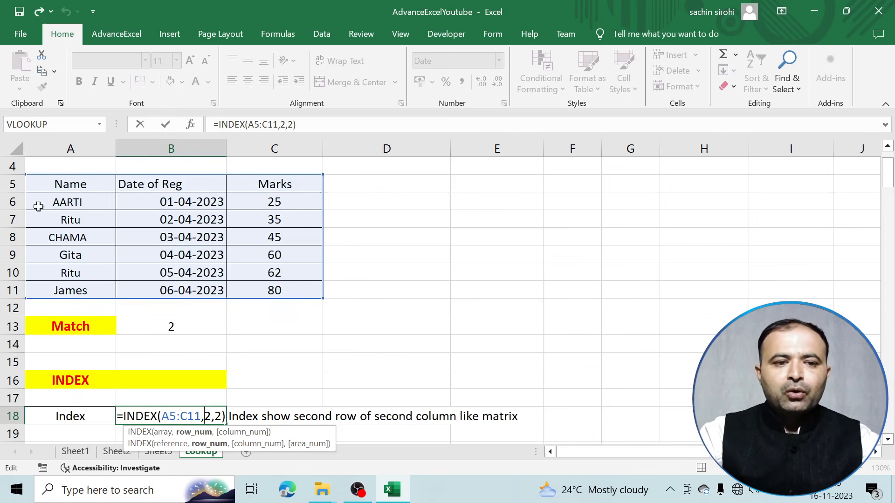
pyautogui.press('Return')
pyautogui.click(171, 202)
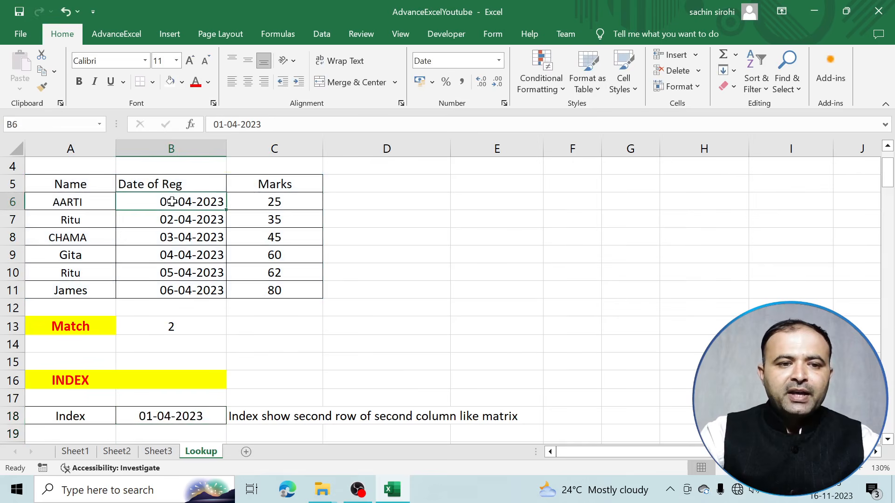
pyautogui.click(161, 184)
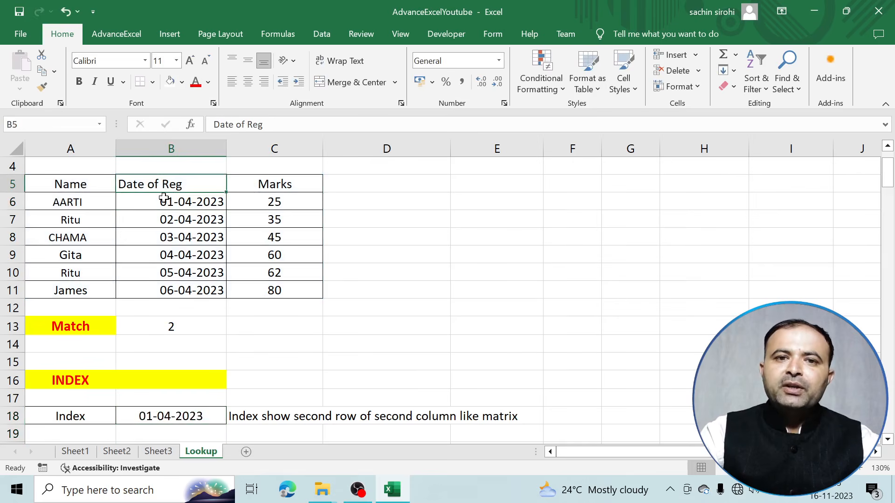
pyautogui.click(164, 199)
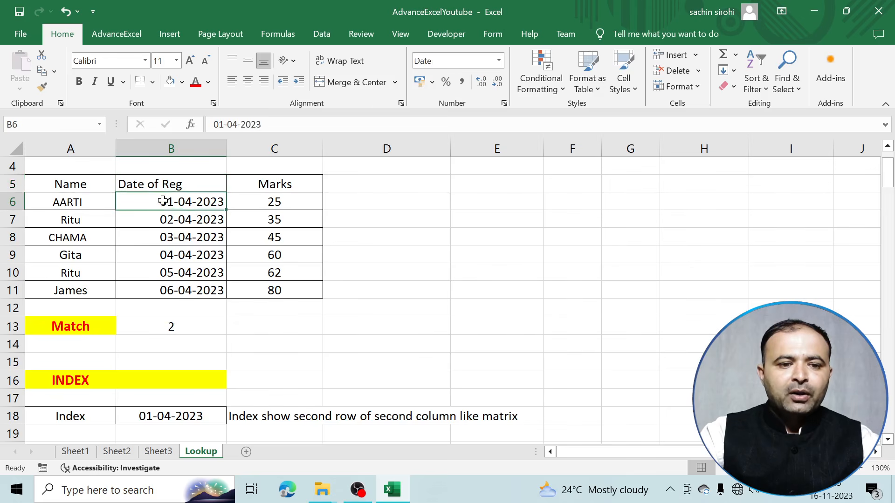
pyautogui.click(190, 418)
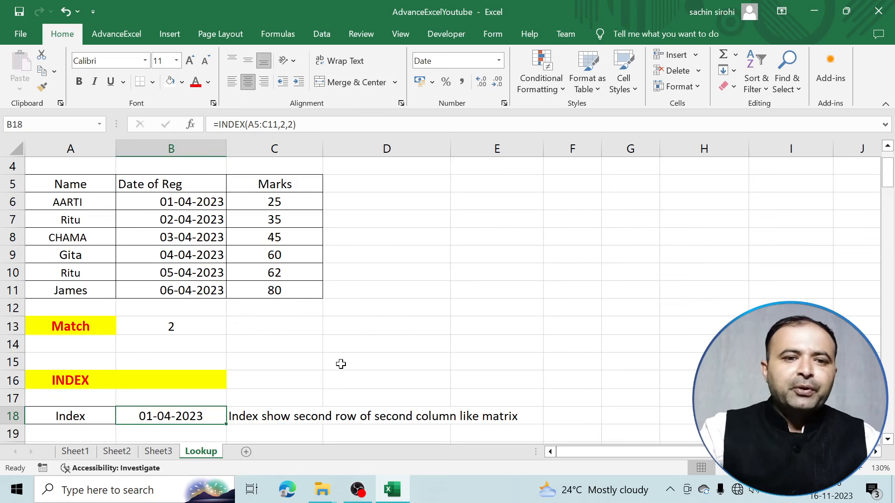
# Examine the candidate records table in A21:E34 and bring up Find and Replace briefly without searching
pyautogui.scroll(-5, 341, 364)
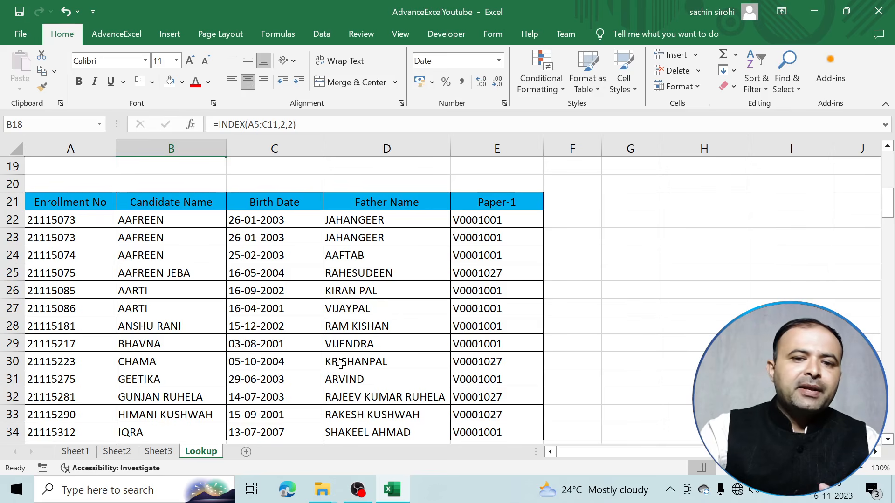
pyautogui.scroll(-1, 471, 341)
pyautogui.scroll(1, 471, 341)
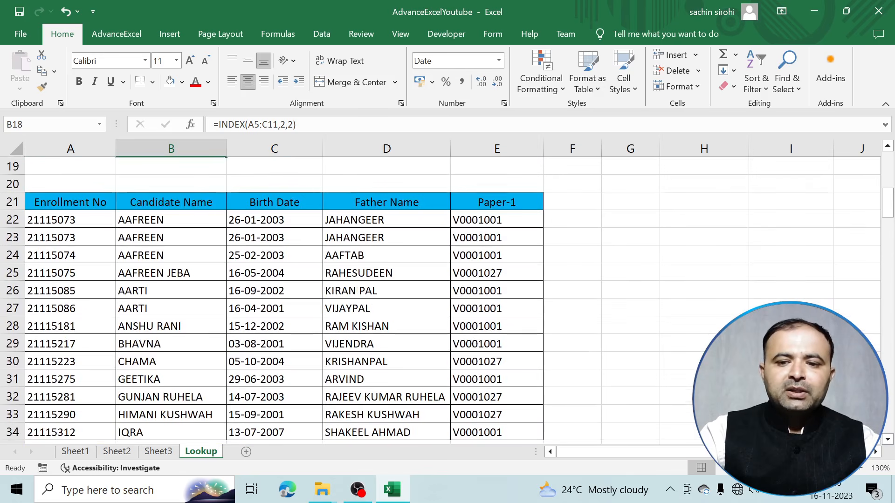
pyautogui.click(888, 440)
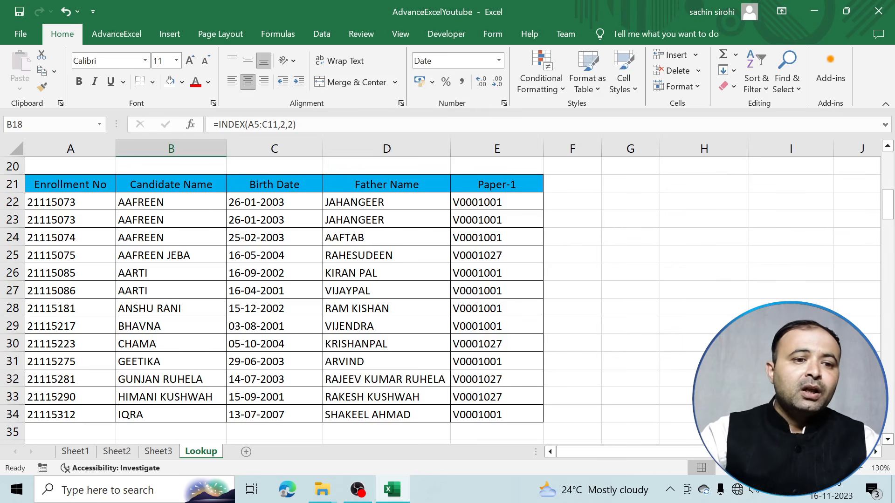
pyautogui.moveTo(90, 185); pyautogui.dragTo(506, 411)
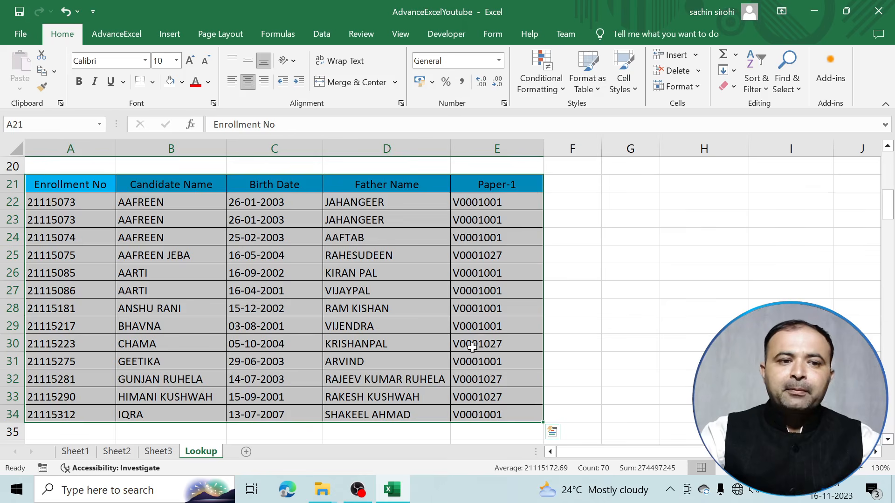
pyautogui.click(187, 235)
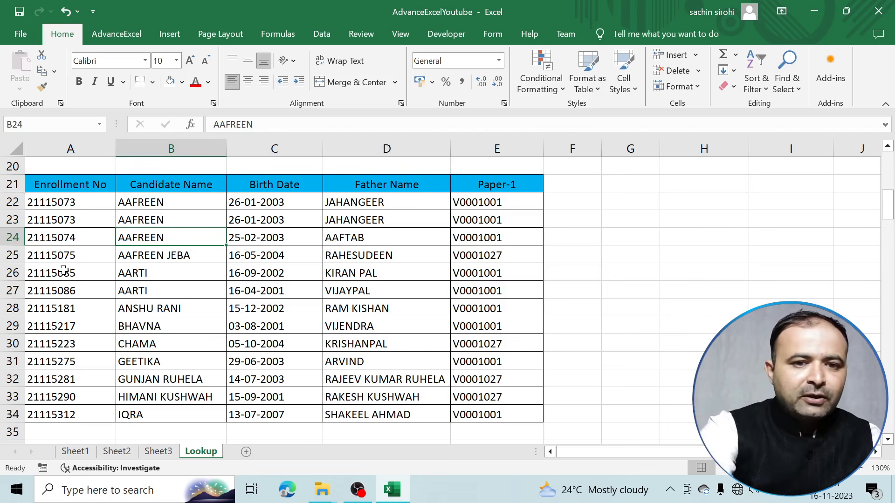
pyautogui.hotkey('ctrl', 'f')
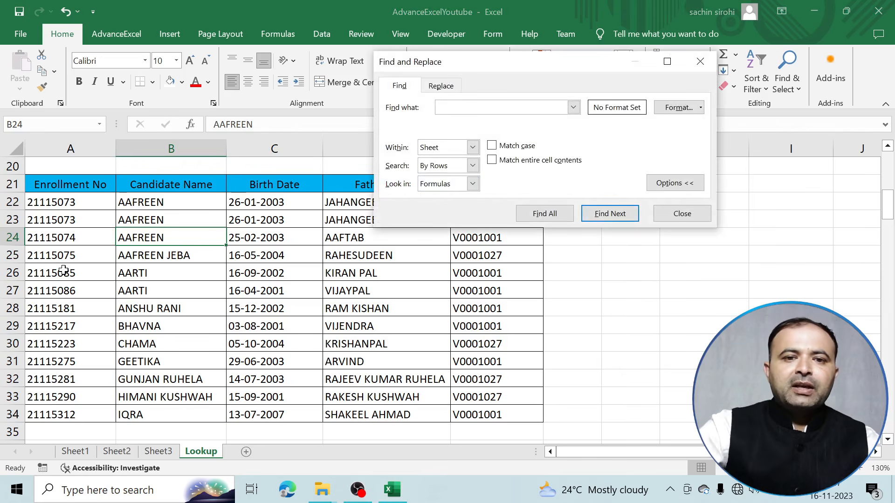
pyautogui.click(700, 61)
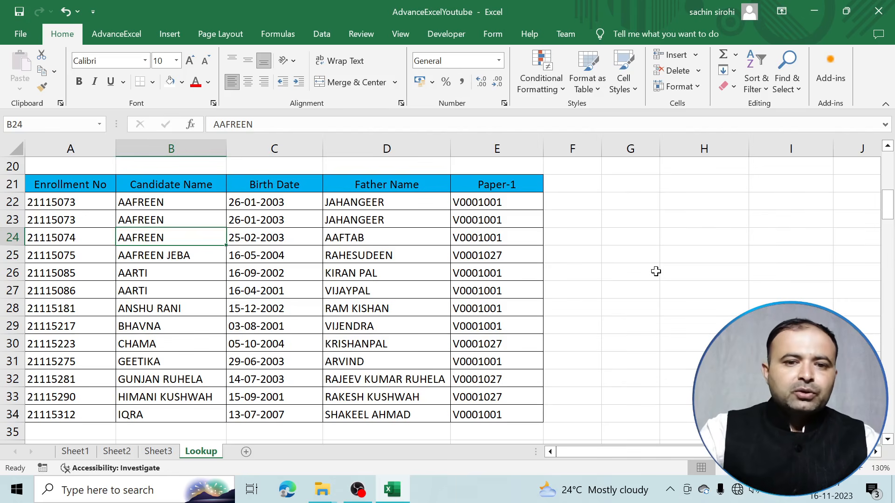
# Compare the VLOOKUP table's enrollment numbers in A39:A42 and its Candidate Name and Paper-1 headings with the candidate records table
pyautogui.scroll(-2, 656, 271)
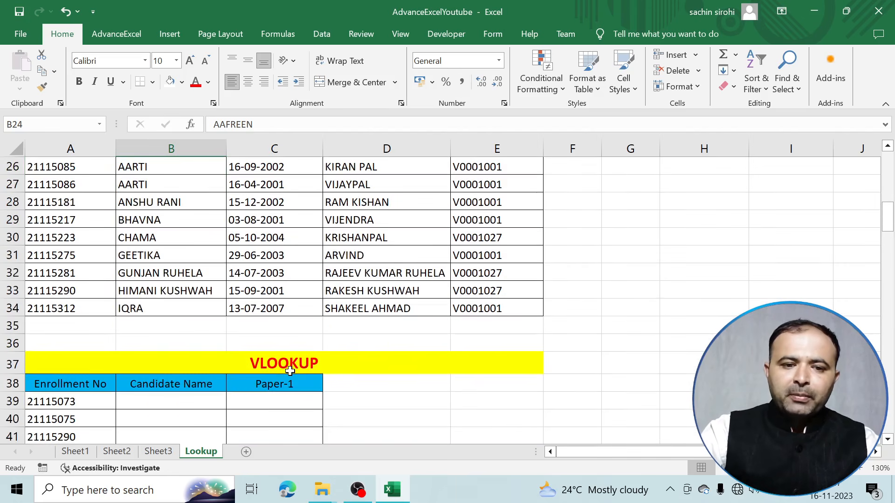
pyautogui.scroll(-1, 291, 370)
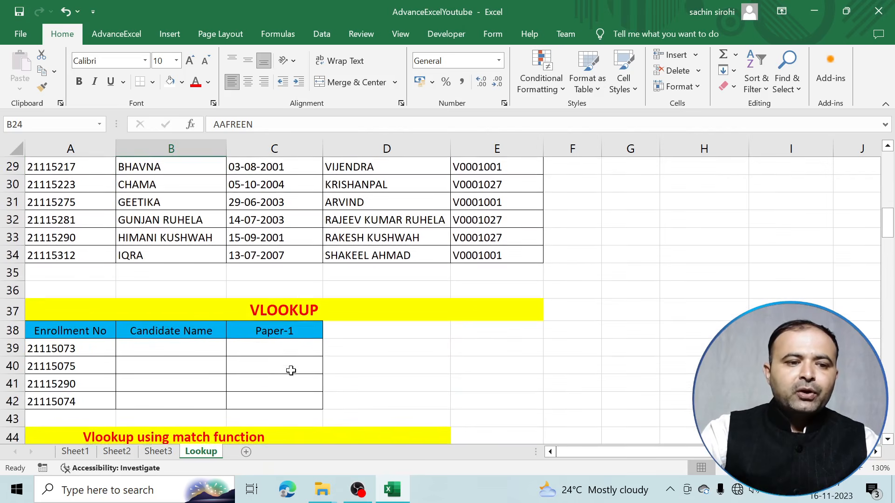
pyautogui.click(69, 351)
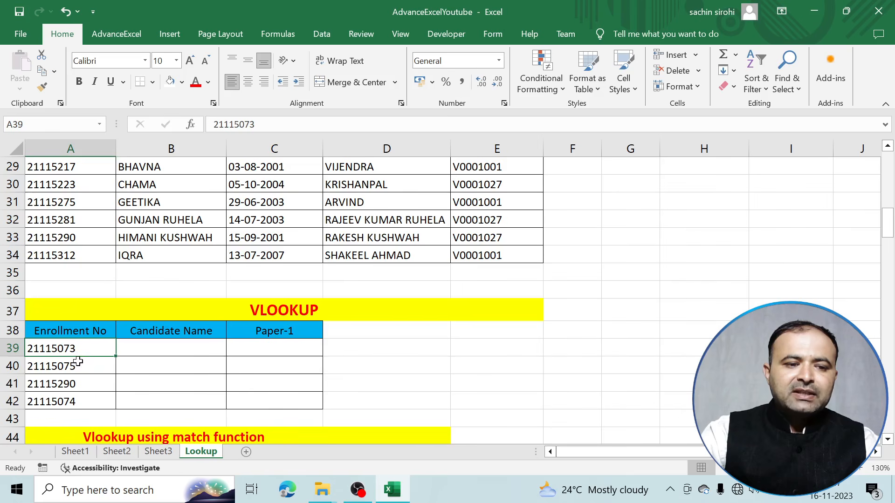
pyautogui.click(76, 365)
pyautogui.click(77, 385)
pyautogui.click(76, 401)
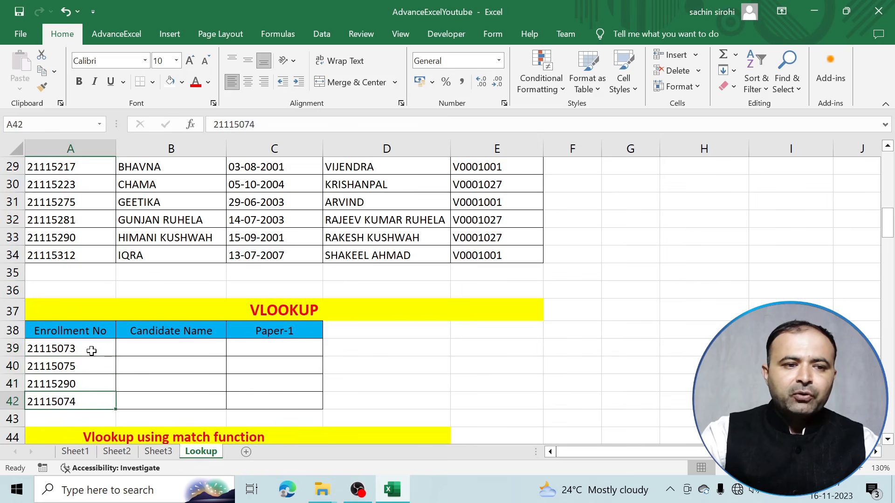
pyautogui.scroll(1, 69, 252)
pyautogui.scroll(3, 69, 252)
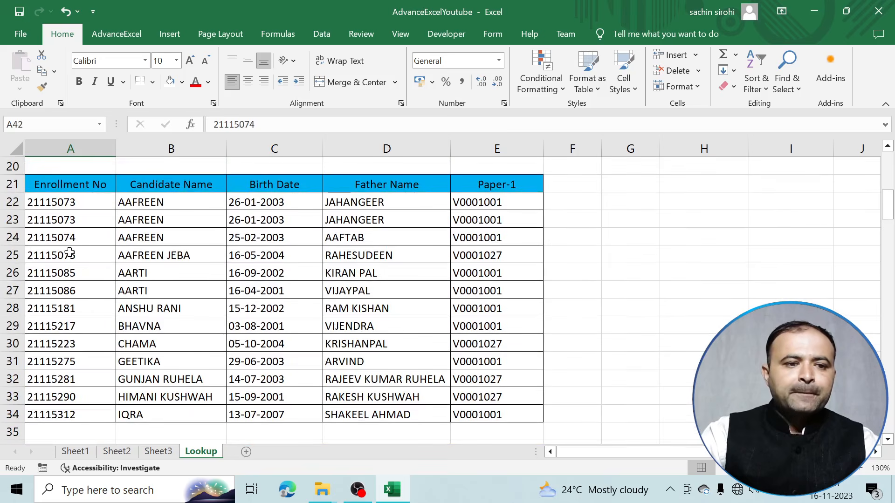
pyautogui.scroll(-2, 68, 266)
pyautogui.scroll(-1, 68, 266)
pyautogui.click(176, 333)
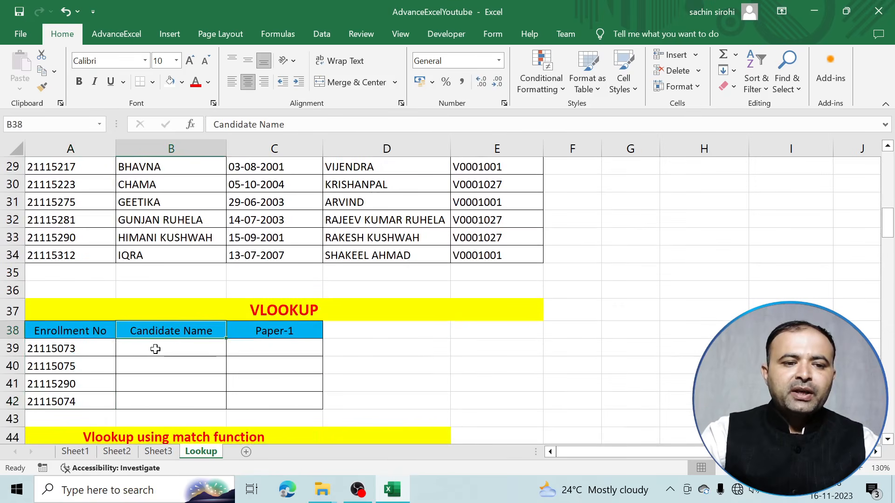
pyautogui.click(262, 333)
pyautogui.scroll(4, 369, 300)
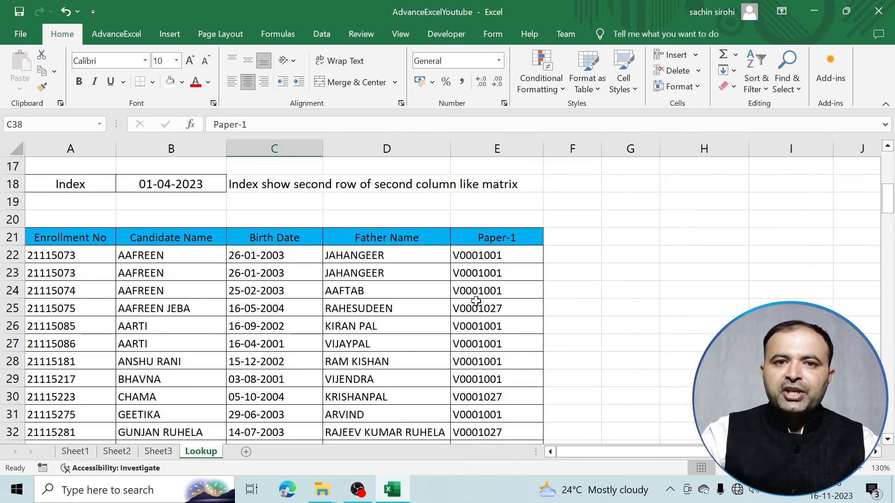
# Compare the candidate records table in A21:E34 with the enrollment numbers in the VLOOKUP table, starting at A39
pyautogui.scroll(-4, 475, 301)
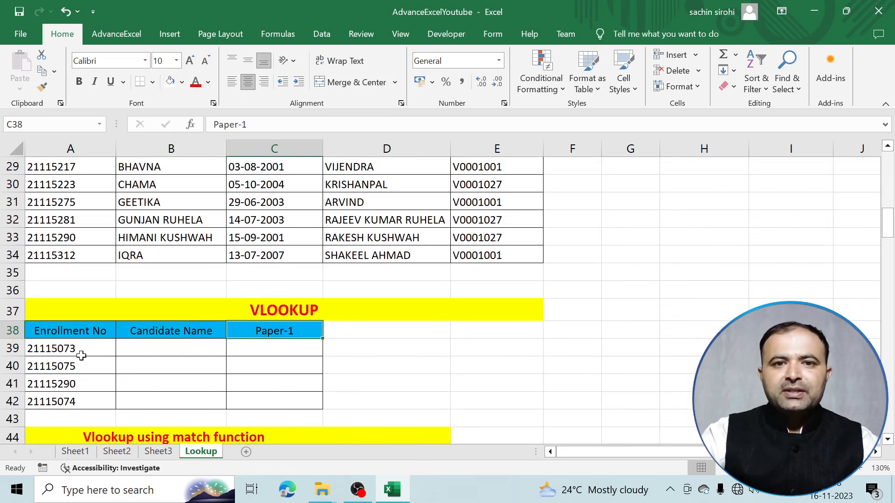
pyautogui.scroll(3, 216, 369)
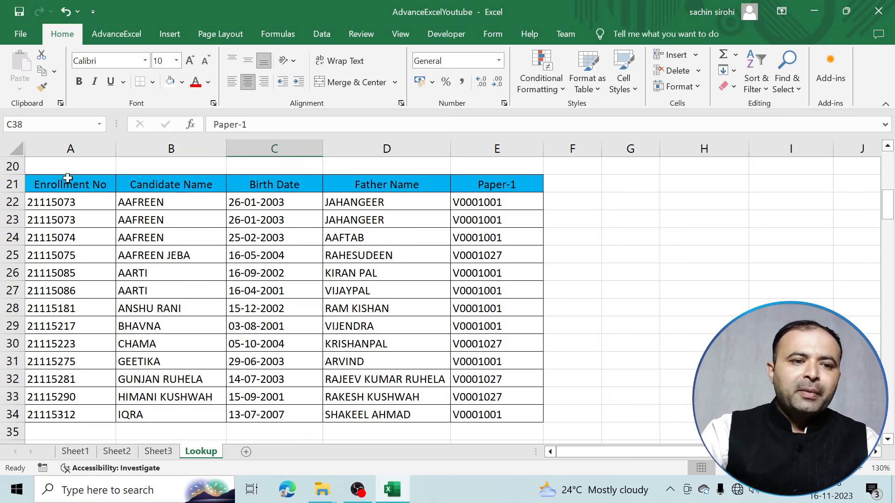
pyautogui.moveTo(70, 184); pyautogui.dragTo(489, 415)
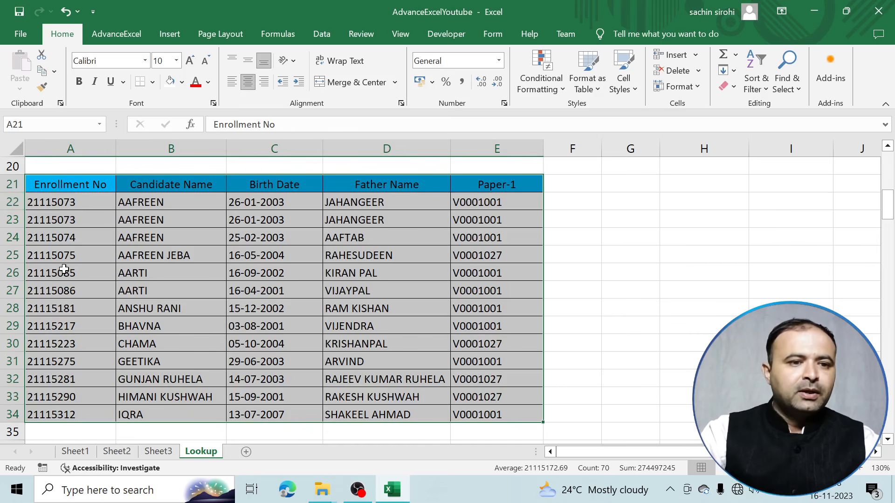
pyautogui.scroll(-3, 64, 269)
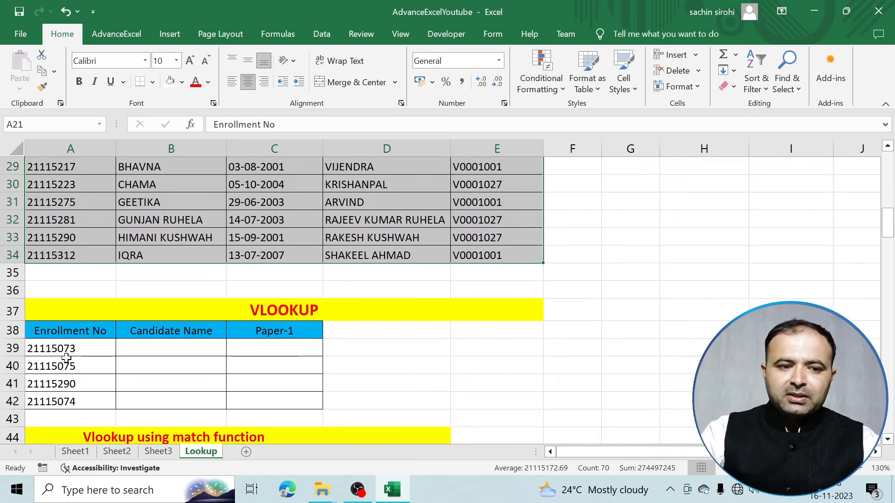
pyautogui.scroll(3, 66, 357)
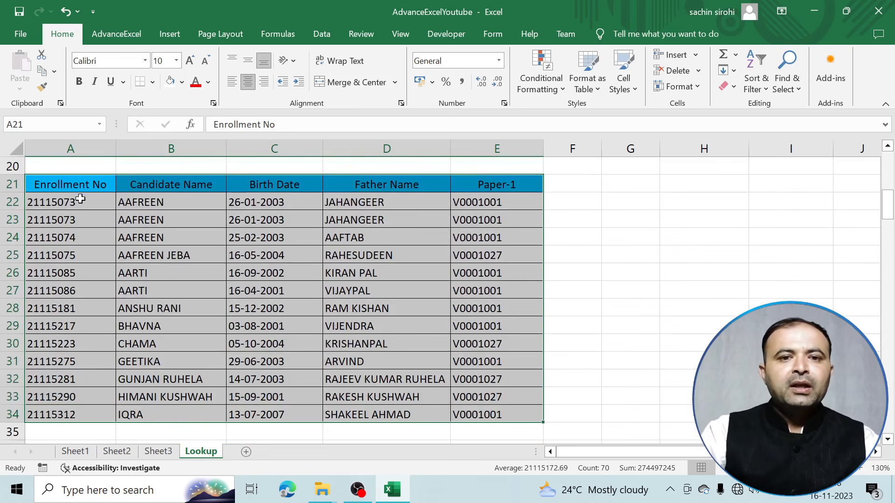
pyautogui.scroll(-2, 81, 233)
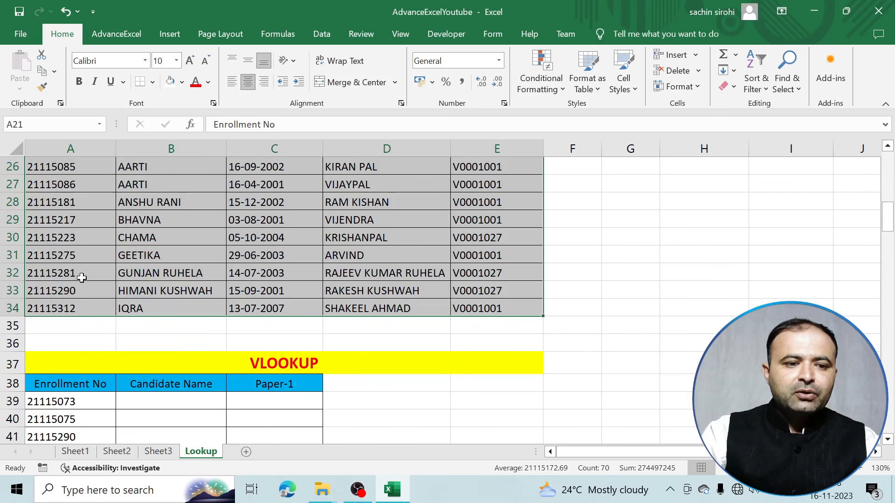
pyautogui.click(79, 402)
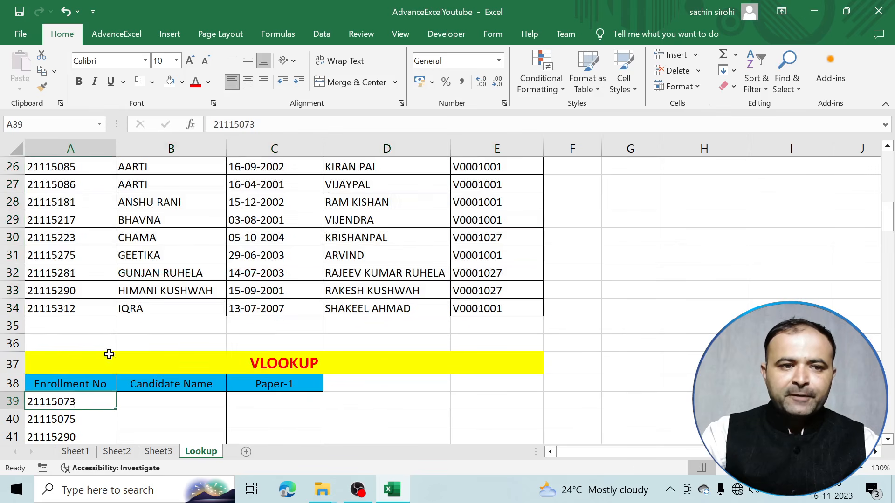
pyautogui.scroll(2, 58, 252)
# Store the enrollment number in A22 as text by adding a leading apostrophe
pyautogui.click(66, 202)
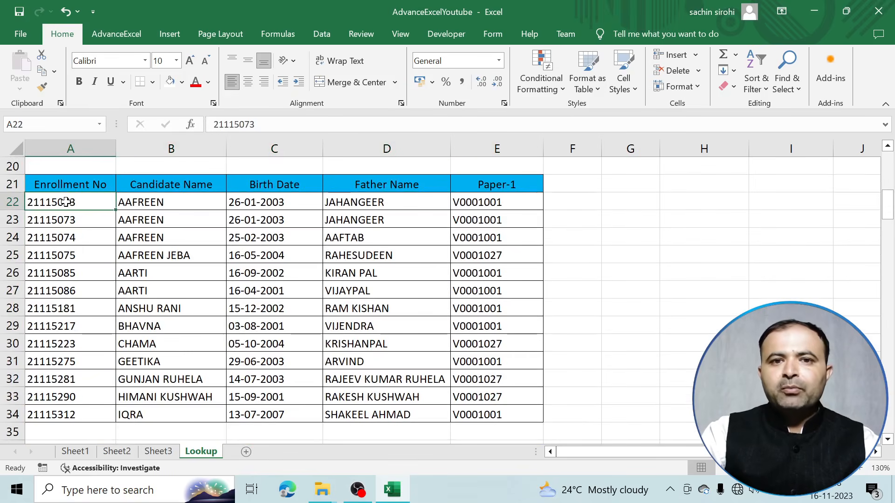
pyautogui.doubleClick(36, 198)
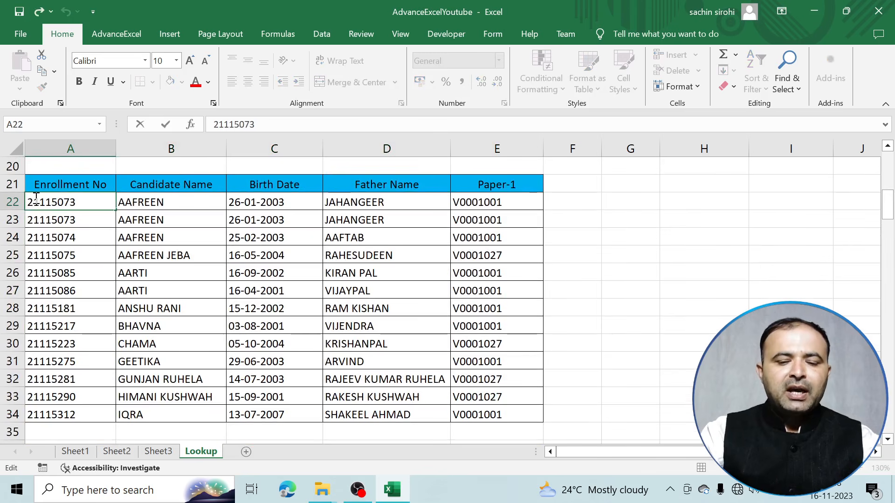
pyautogui.write("'")
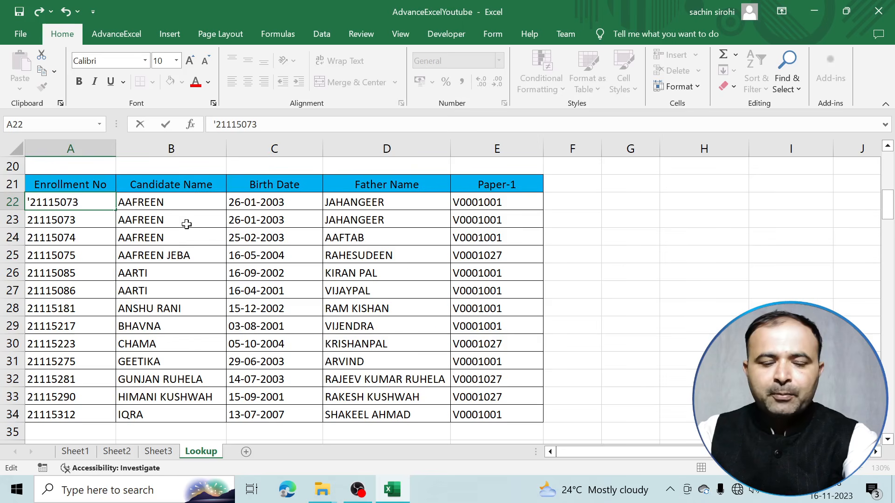
pyautogui.press('Return')
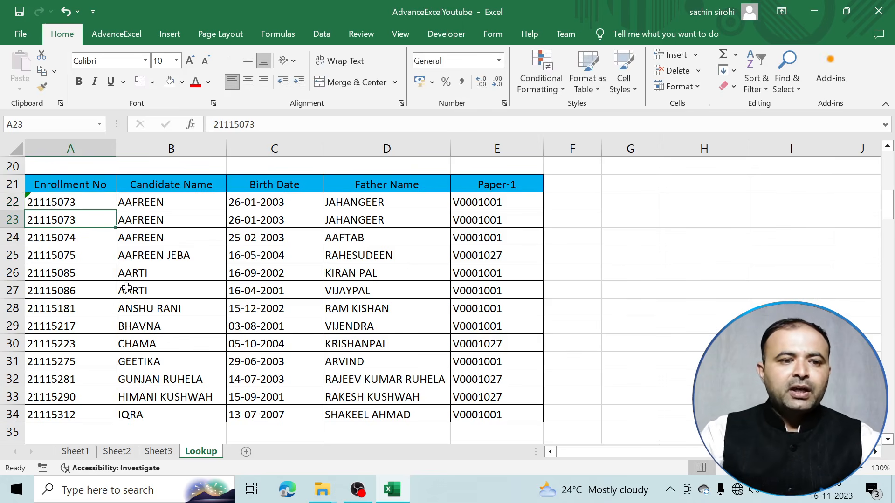
# Check A22 against A39 in the VLOOKUP table and convert A22's text-stored enrollment number to a number
pyautogui.click(88, 201)
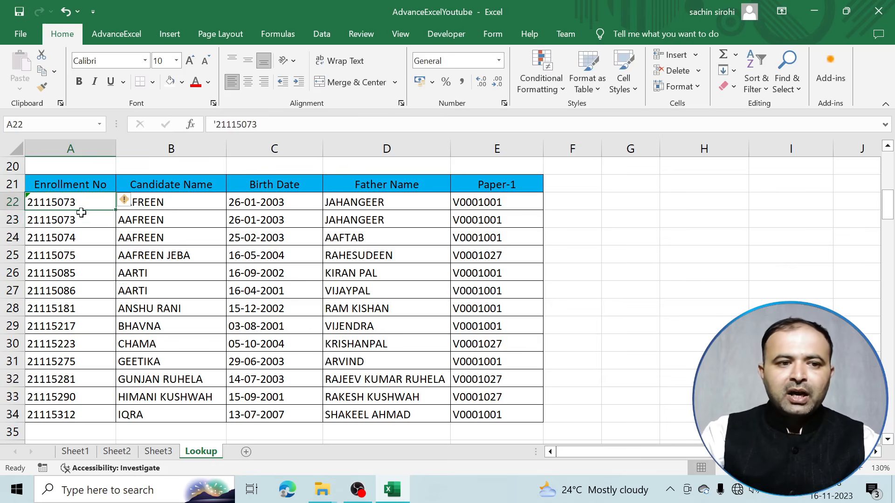
pyautogui.scroll(-3, 96, 301)
pyautogui.click(84, 343)
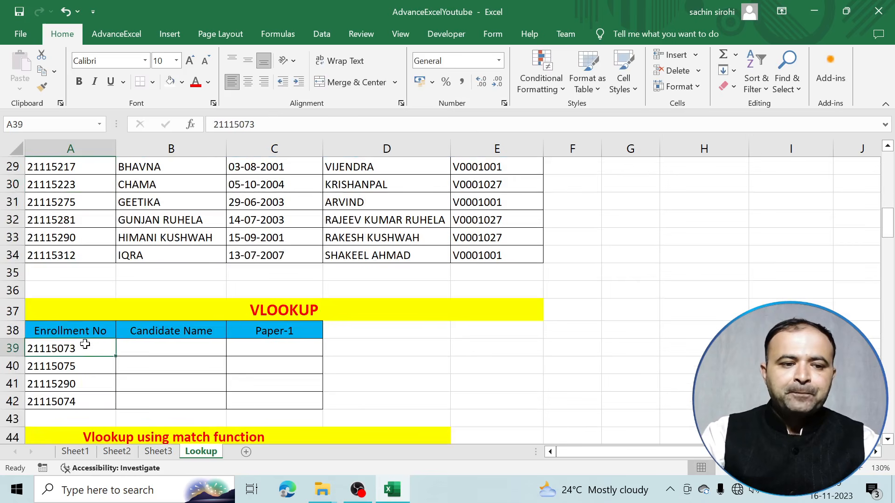
pyautogui.scroll(3, 96, 328)
pyautogui.click(95, 206)
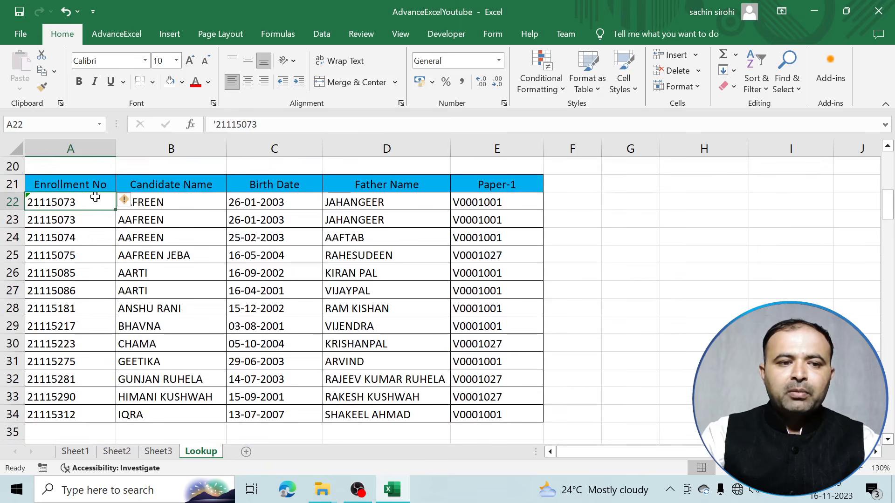
pyautogui.click(138, 202)
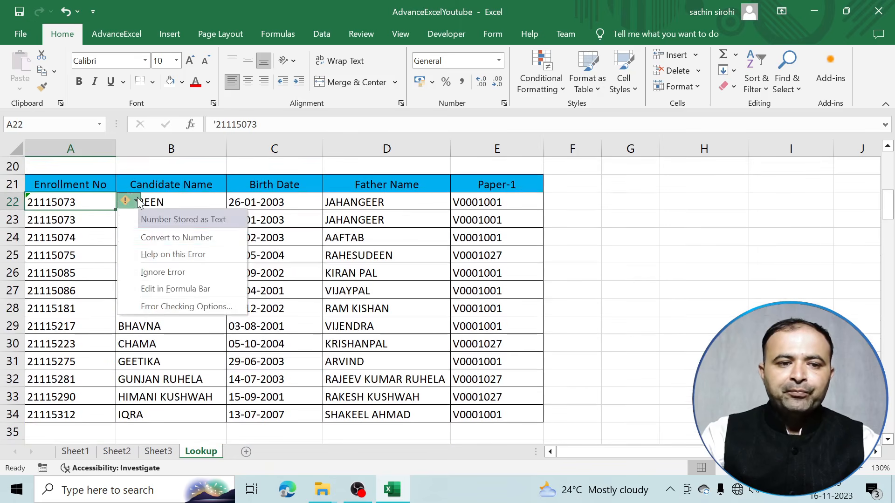
pyautogui.click(151, 240)
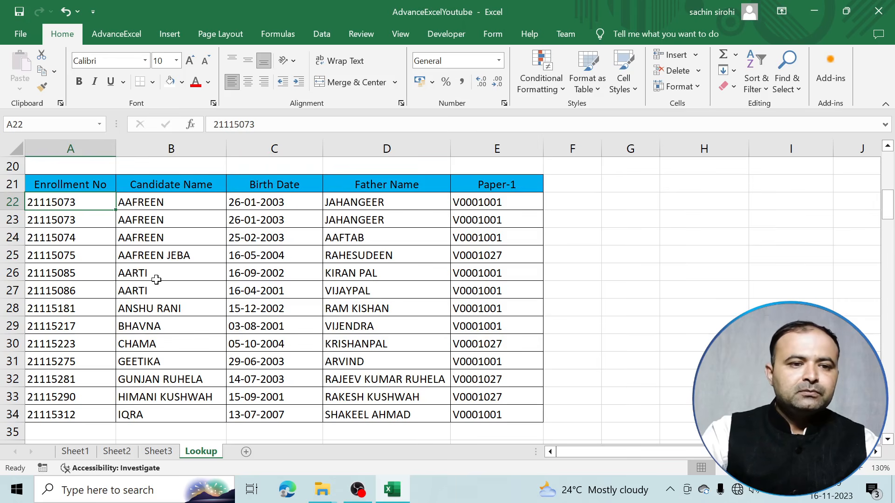
# Start a VLOOKUP formula in B39 with $A39 as the lookup value, locking only the column
pyautogui.scroll(-2, 157, 279)
pyautogui.scroll(-1, 156, 279)
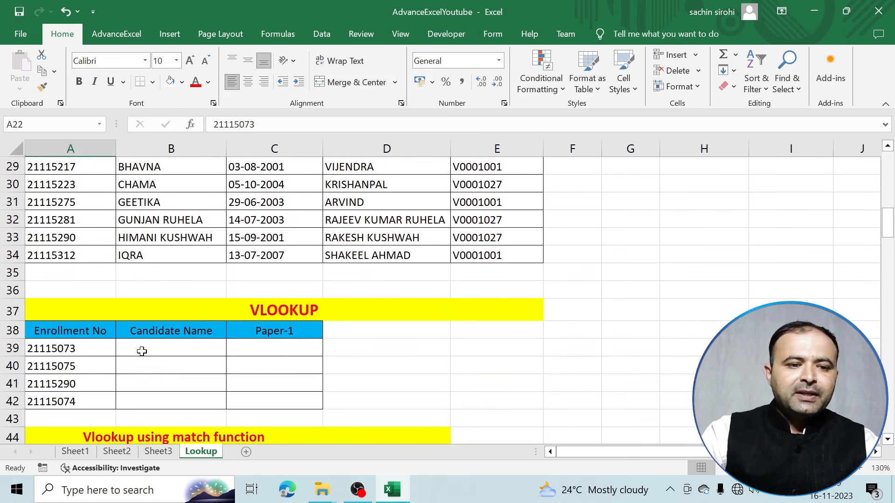
pyautogui.click(144, 349)
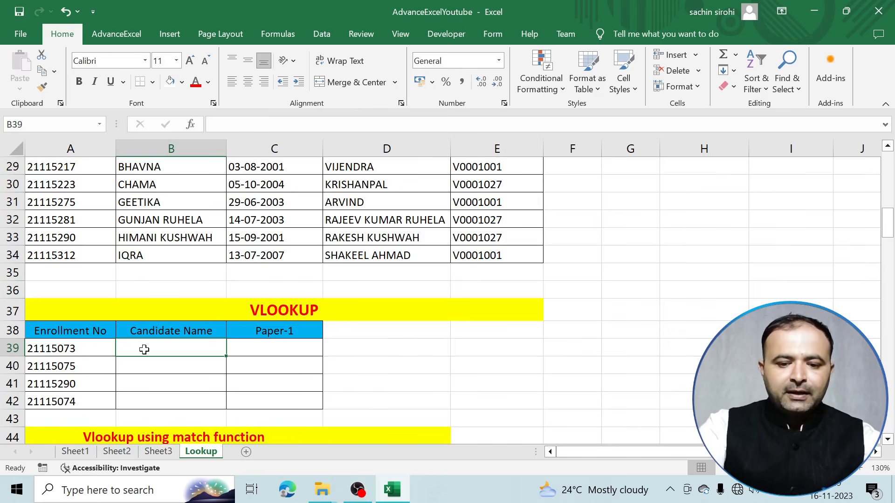
pyautogui.write('=vl')
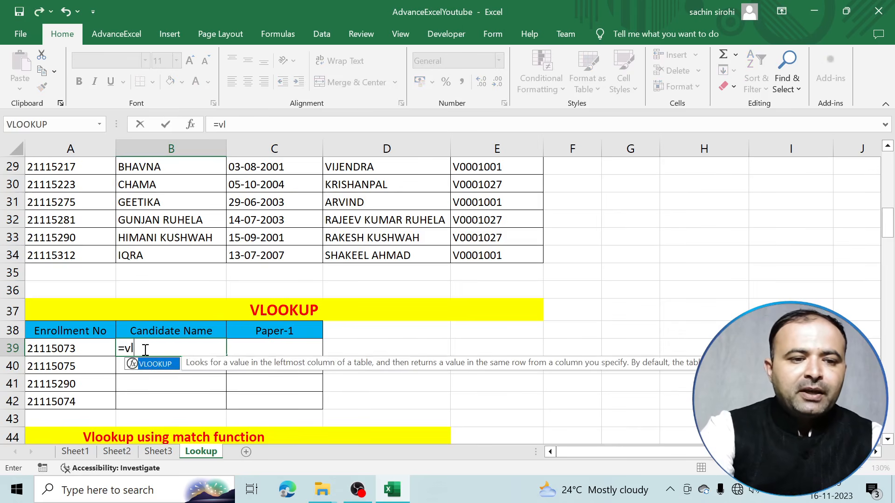
pyautogui.write('ookup')
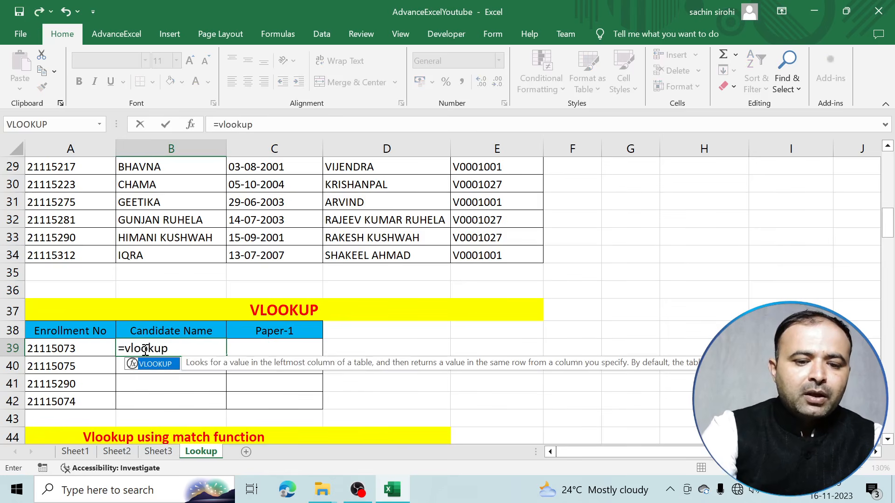
pyautogui.write('(')
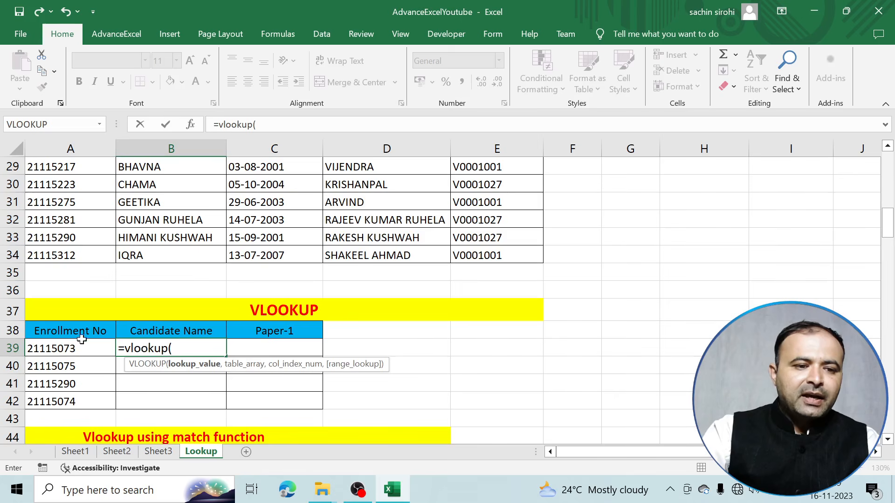
pyautogui.click(63, 346)
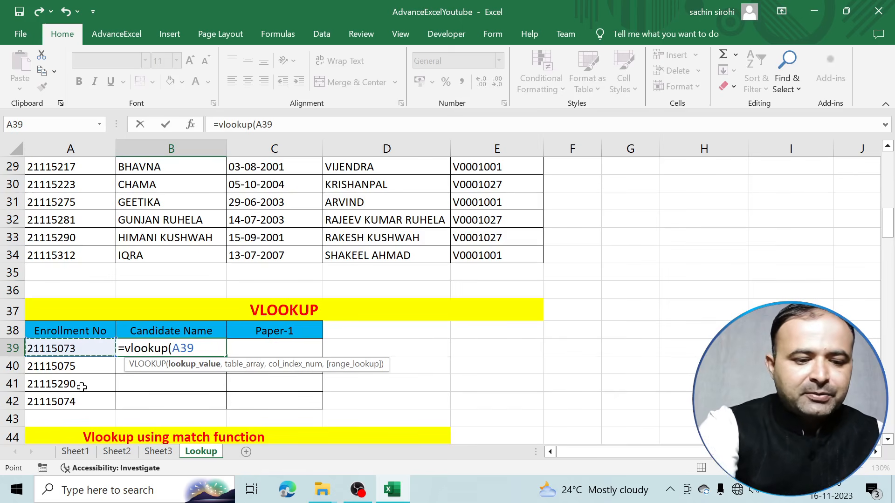
pyautogui.press('F4')
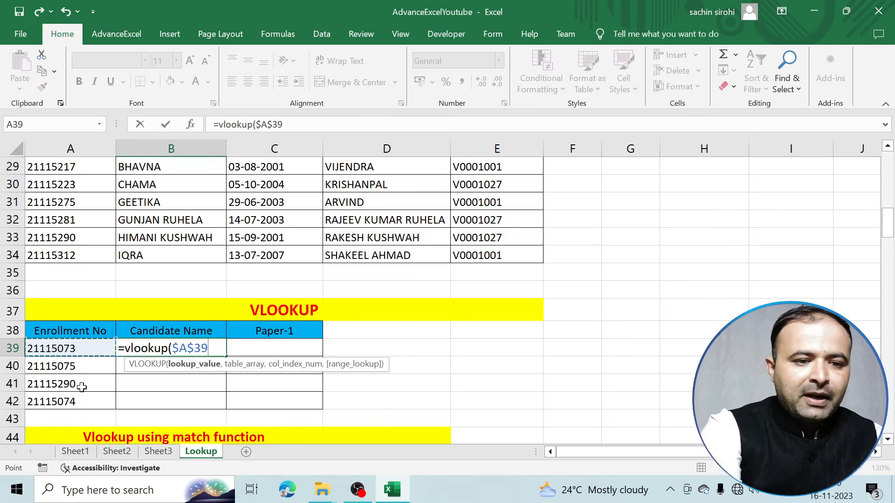
pyautogui.press('F4')
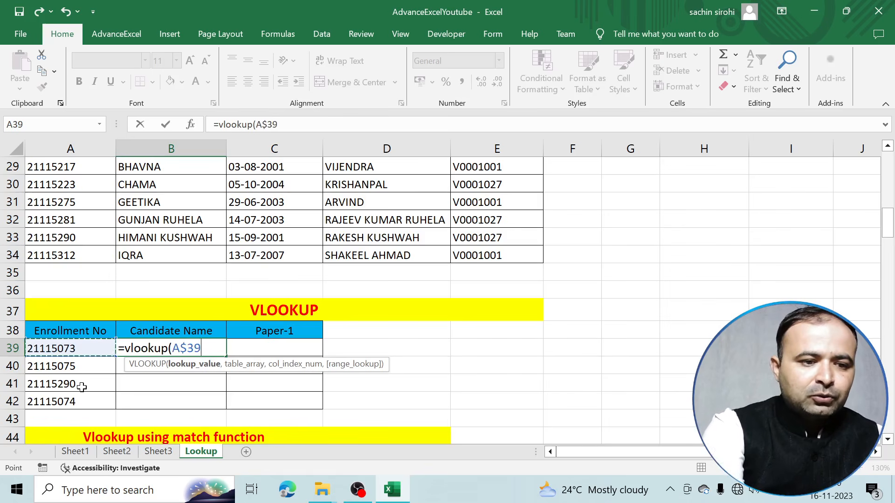
pyautogui.press('F4')
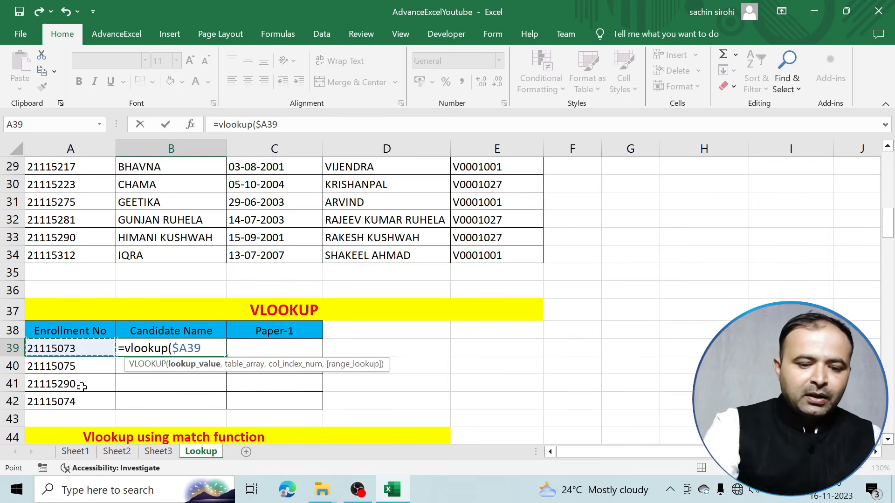
pyautogui.write(',')
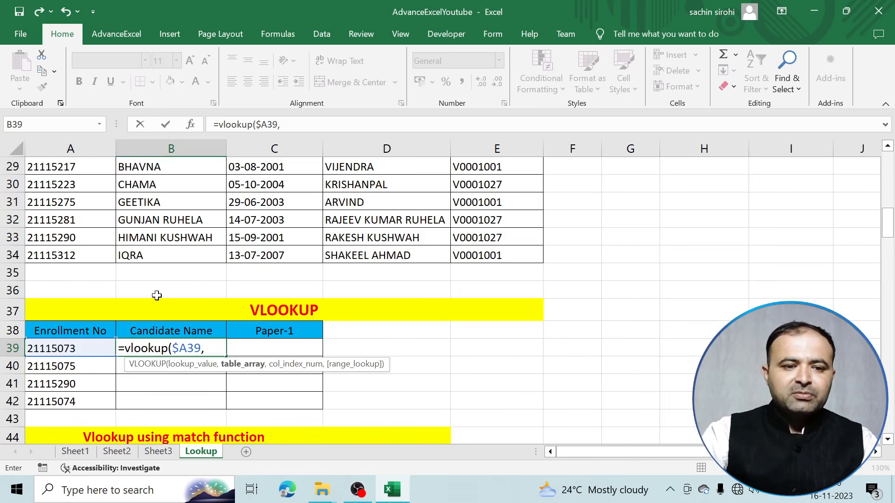
# Set the table array of B39's VLOOKUP to the candidate records as the absolute range $A$22:$E$34
pyautogui.scroll(2, 159, 295)
pyautogui.scroll(1, 156, 295)
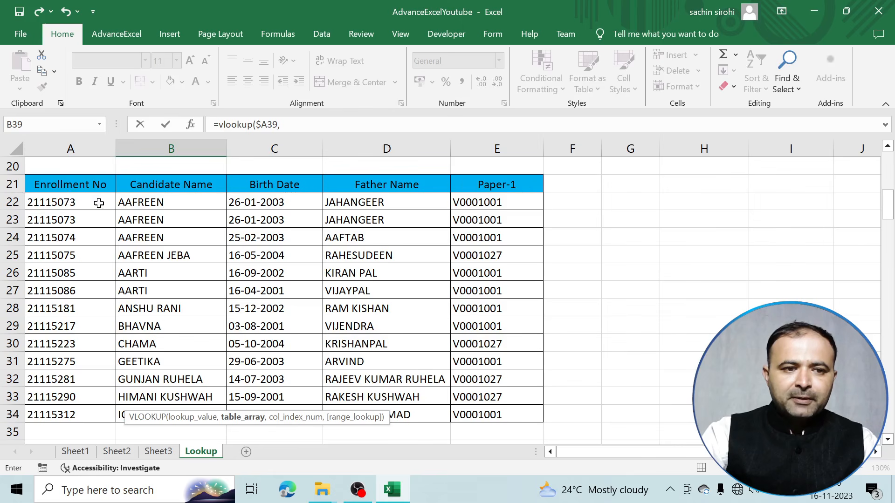
pyautogui.moveTo(98, 202); pyautogui.dragTo(483, 407)
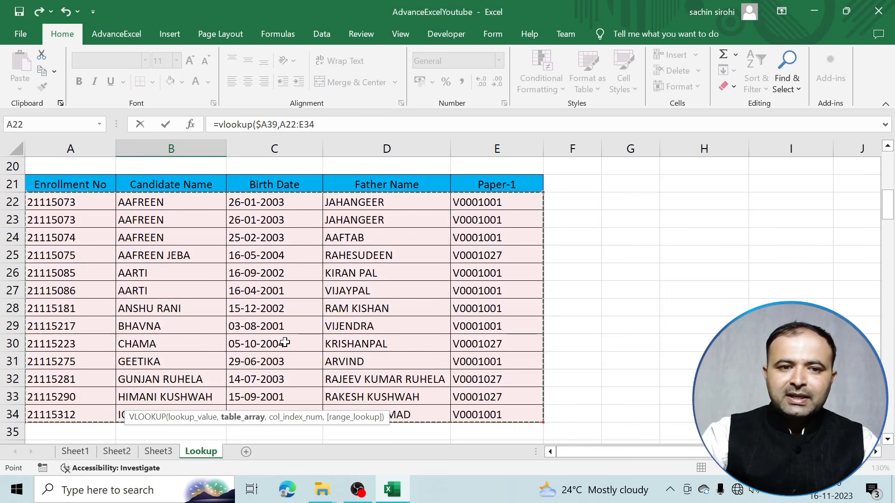
pyautogui.scroll(-3, 285, 341)
pyautogui.scroll(-3, 284, 341)
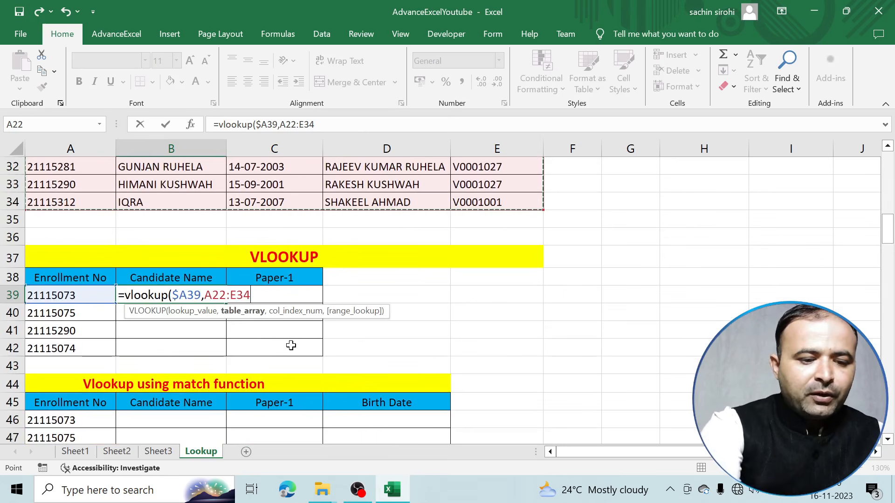
pyautogui.press('F4')
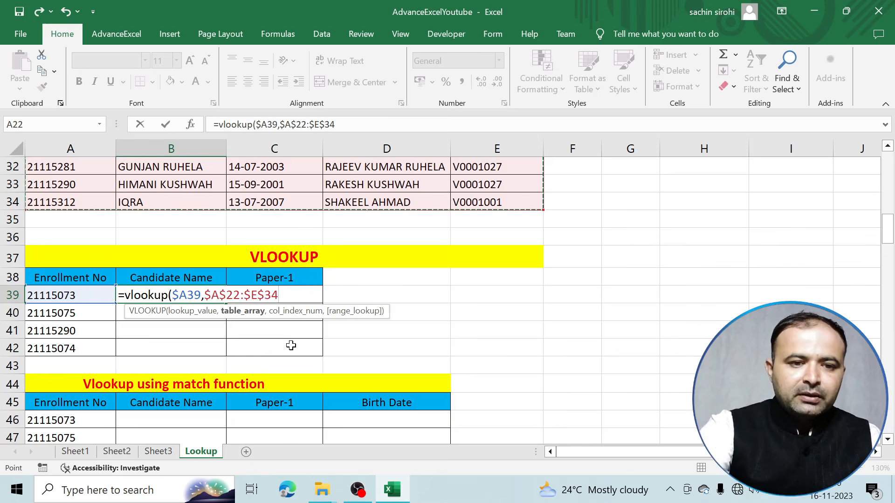
pyautogui.write(',')
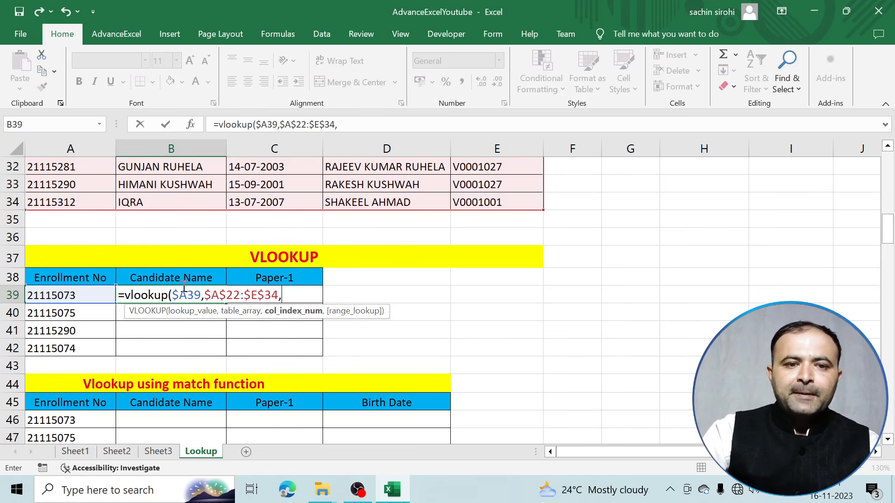
# Complete B39's VLOOKUP with column index 2 and FALSE for an exact match, and enter the formula
pyautogui.scroll(4, 184, 288)
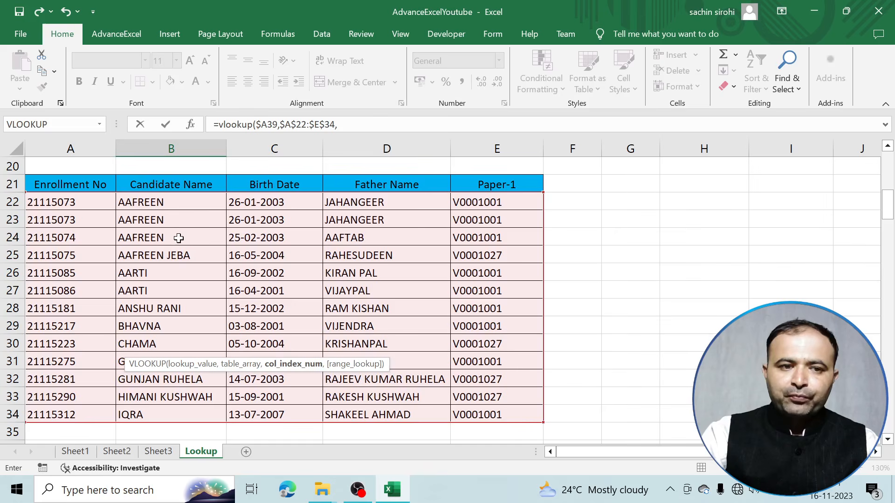
pyautogui.scroll(-5, 225, 261)
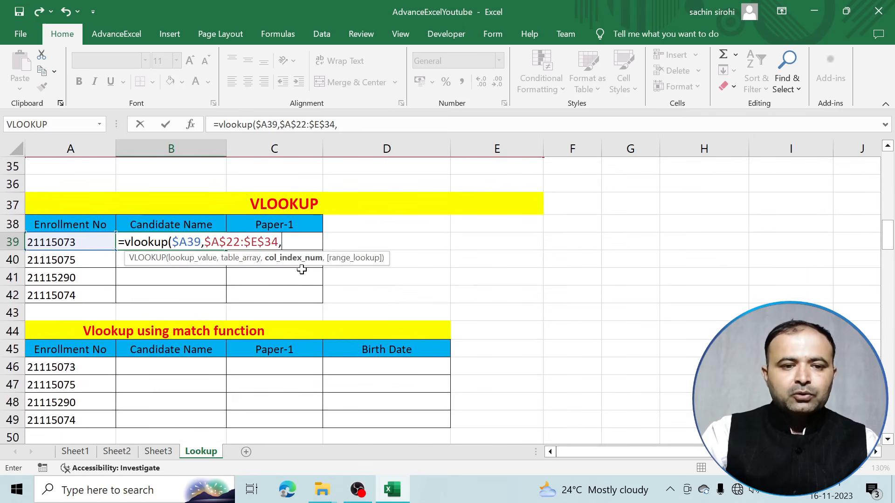
pyautogui.write('2')
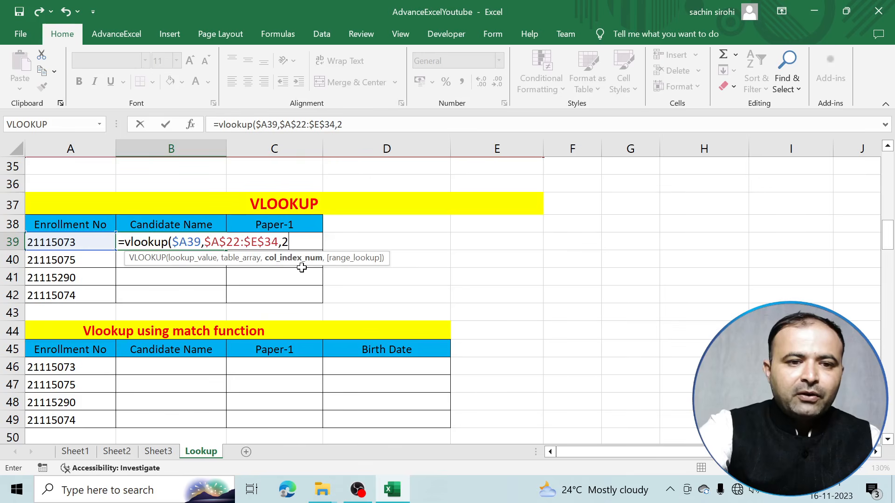
pyautogui.write(',')
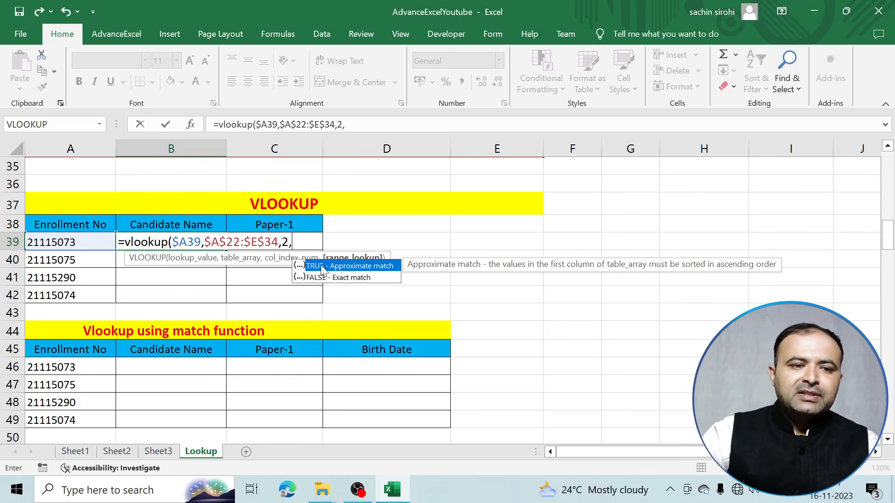
pyautogui.scroll(4, 83, 247)
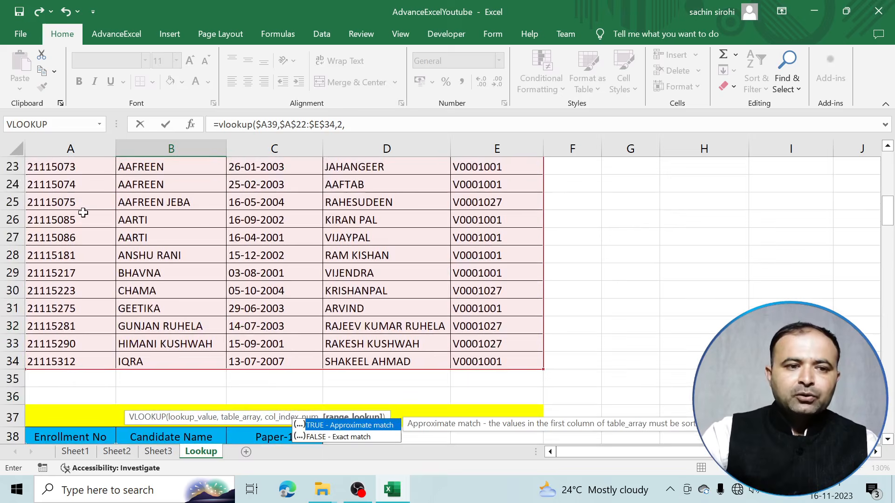
pyautogui.scroll(2, 84, 209)
pyautogui.scroll(-5, 95, 289)
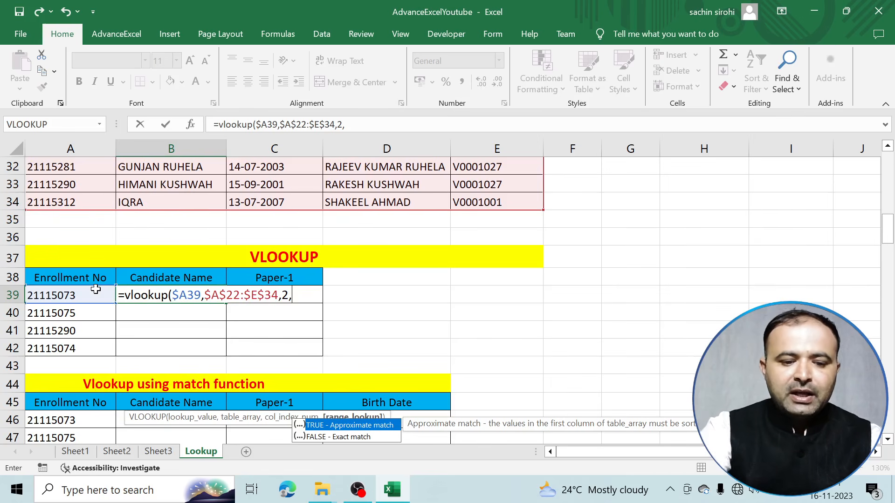
pyautogui.write('false')
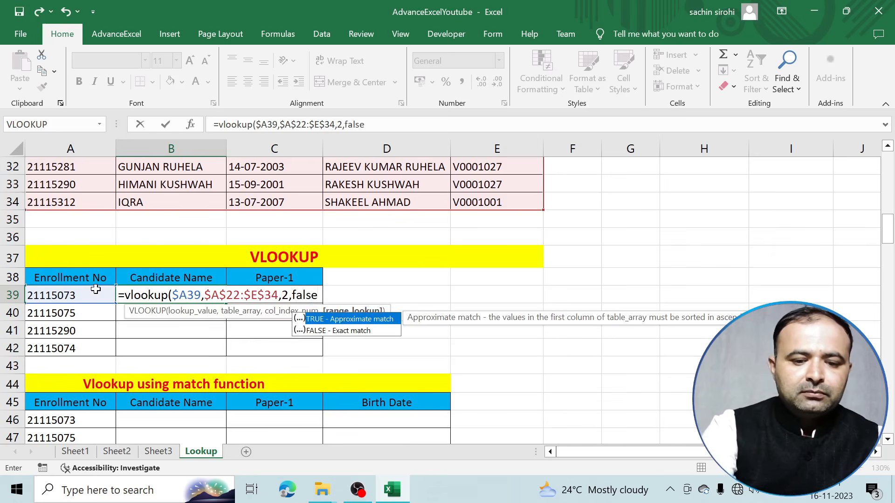
pyautogui.write(')')
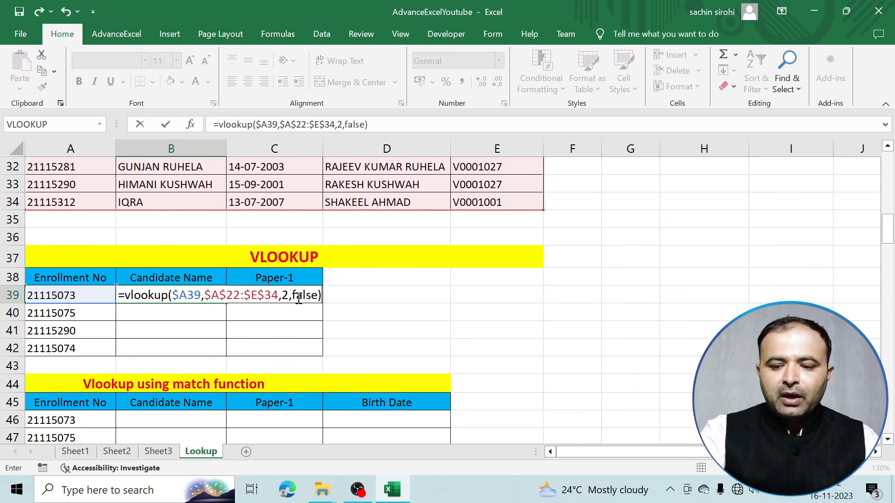
pyautogui.press('Return')
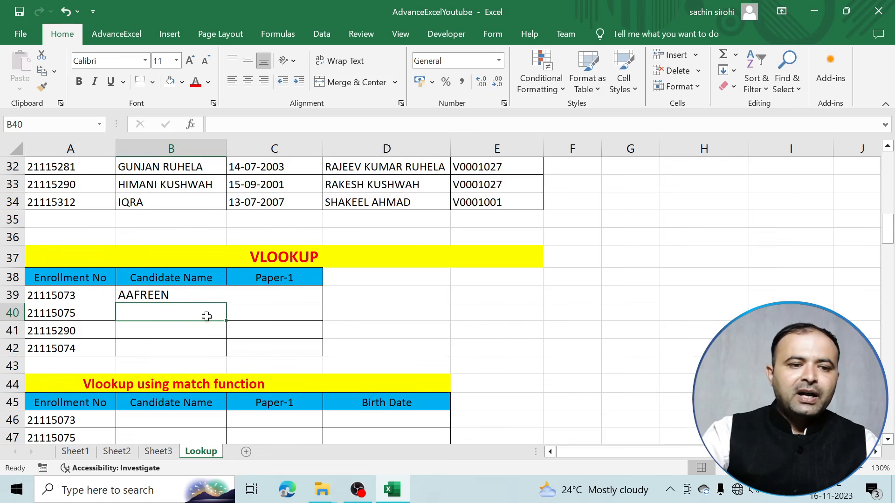
# Check B39's returned name against the candidate records in rows 22 and 23 that share A39's enrollment number
pyautogui.click(91, 301)
pyautogui.scroll(4, 121, 280)
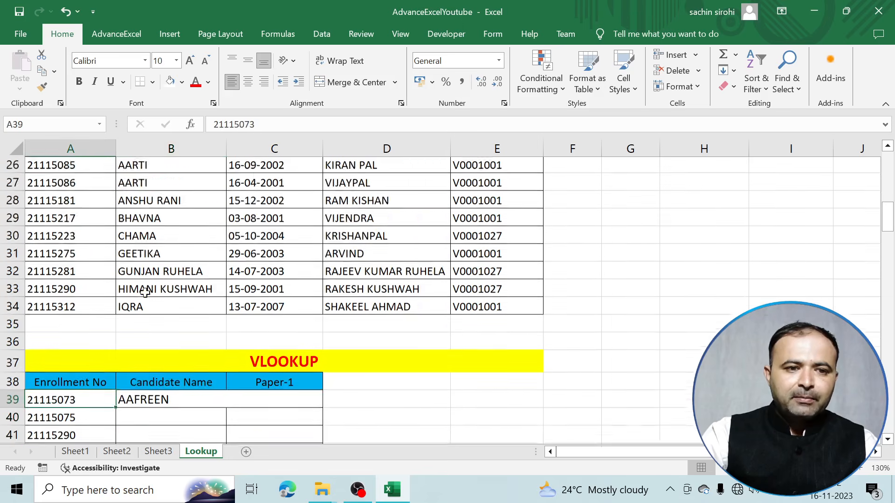
pyautogui.click(144, 204)
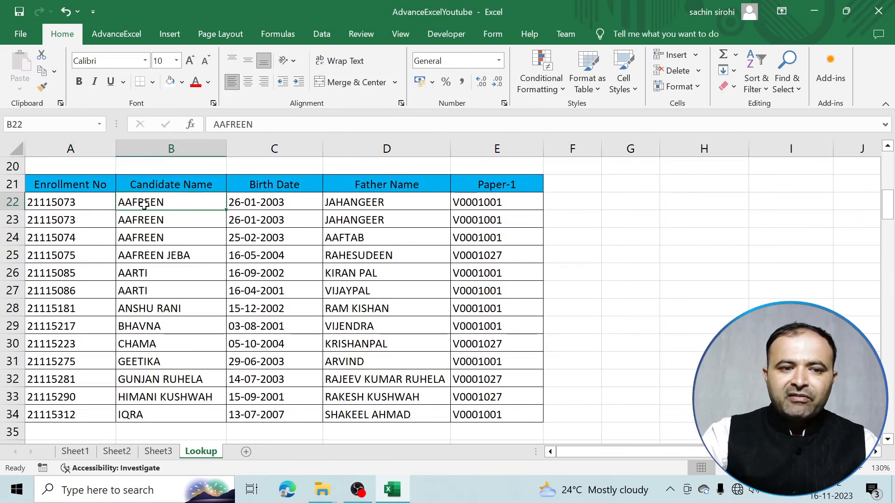
pyautogui.click(89, 202)
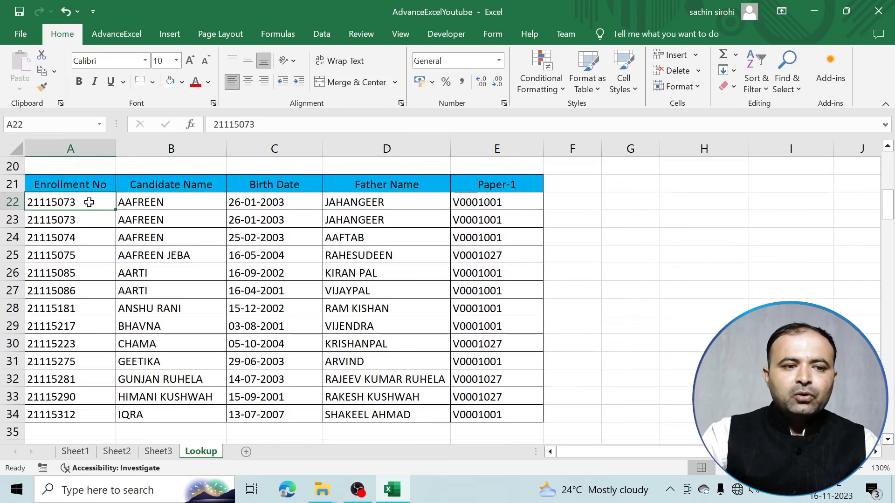
pyautogui.moveTo(89, 202); pyautogui.dragTo(88, 223)
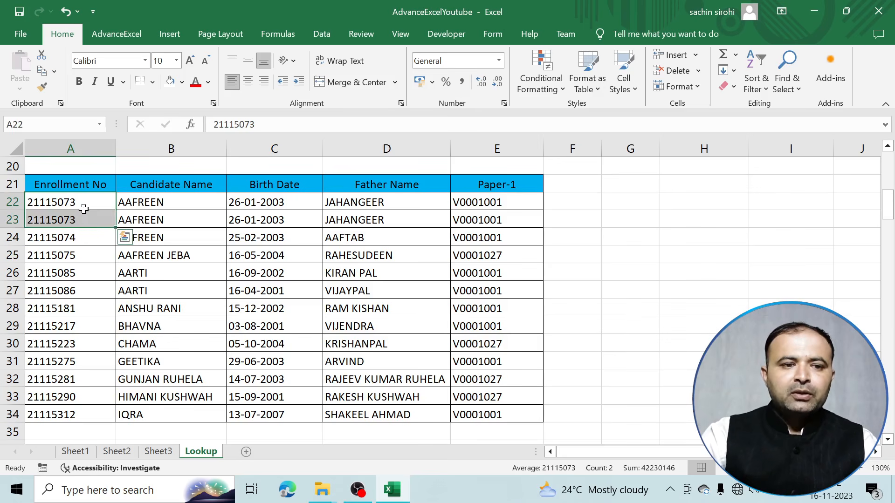
pyautogui.click(85, 202)
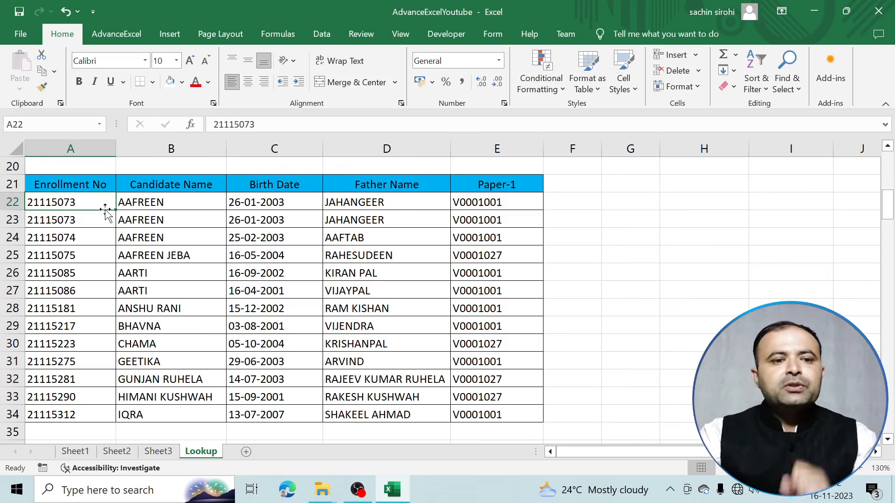
pyautogui.click(150, 205)
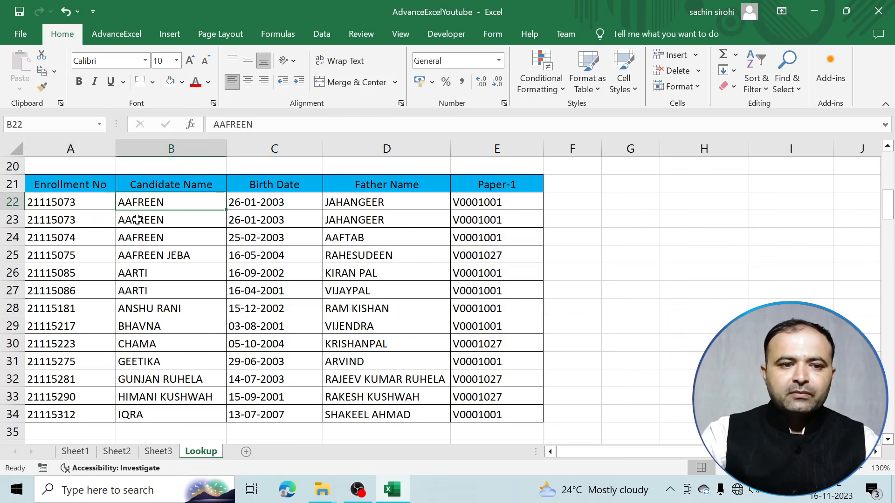
# Fill B39's VLOOKUP formula down the Candidate Name column through B42
pyautogui.scroll(-2, 219, 299)
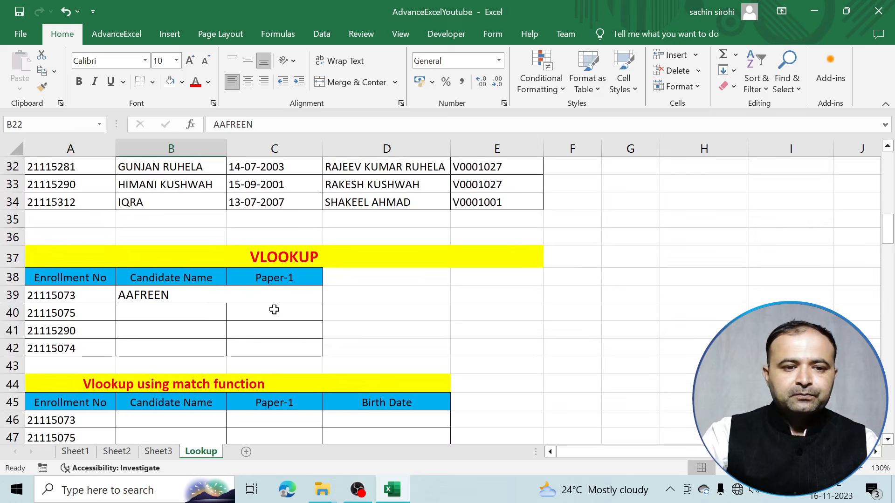
pyautogui.click(200, 296)
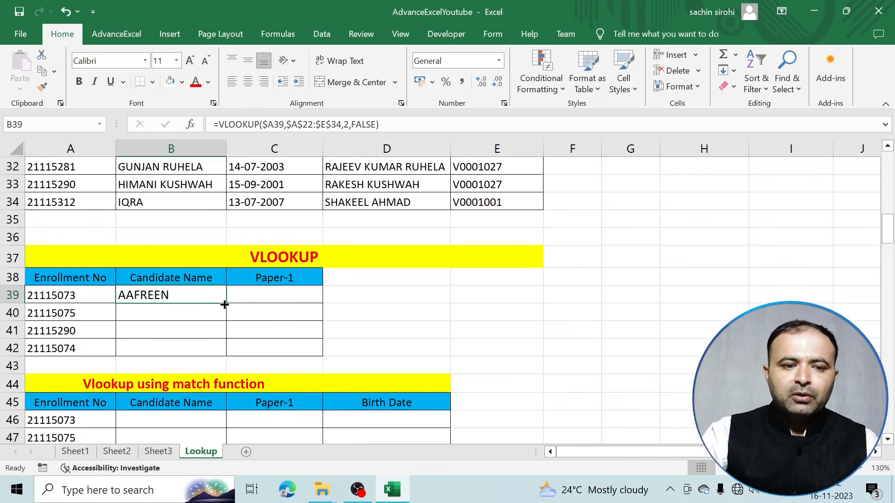
pyautogui.moveTo(204, 298); pyautogui.dragTo(198, 352)
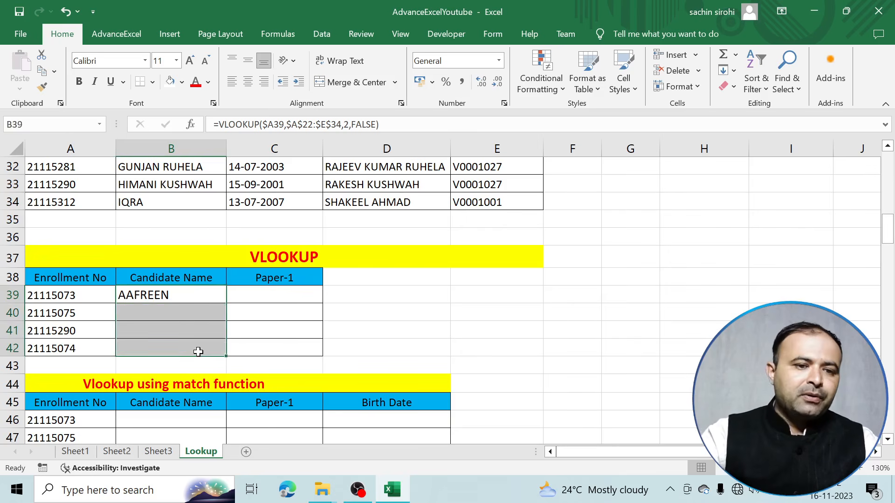
pyautogui.write('D')
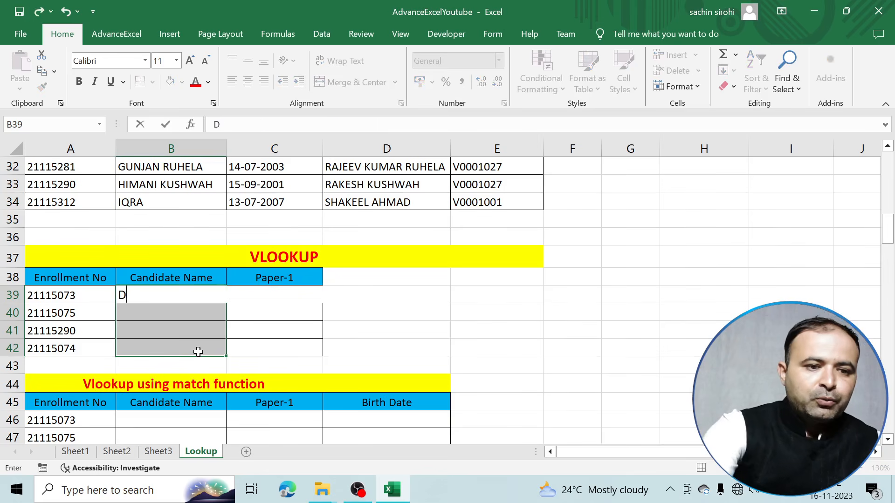
pyautogui.press('Escape')
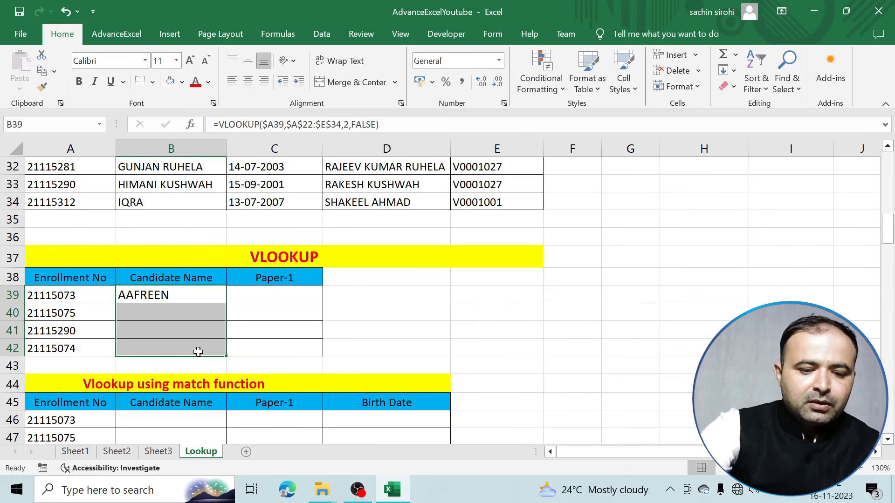
pyautogui.hotkey('ctrl', 'd')
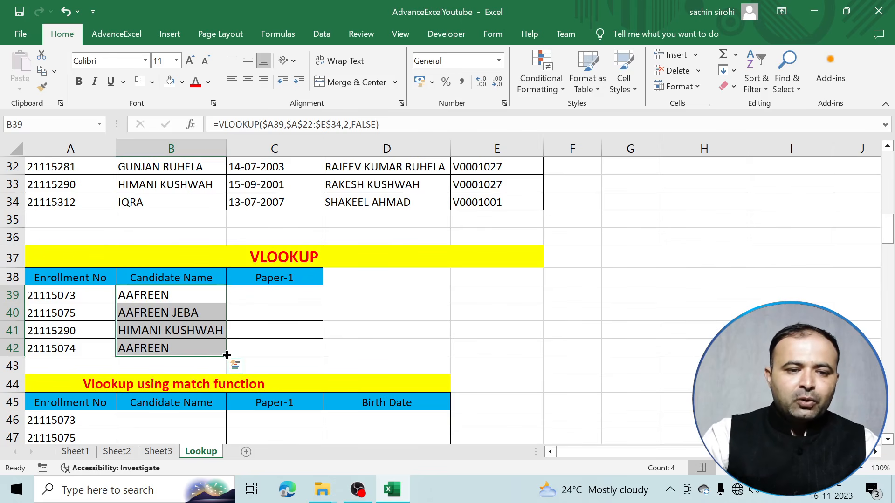
# Copy only B39's VLOOKUP formula across into C39, undoing the trial fill of B39:B42 into column C
pyautogui.moveTo(226, 356); pyautogui.dragTo(286, 351)
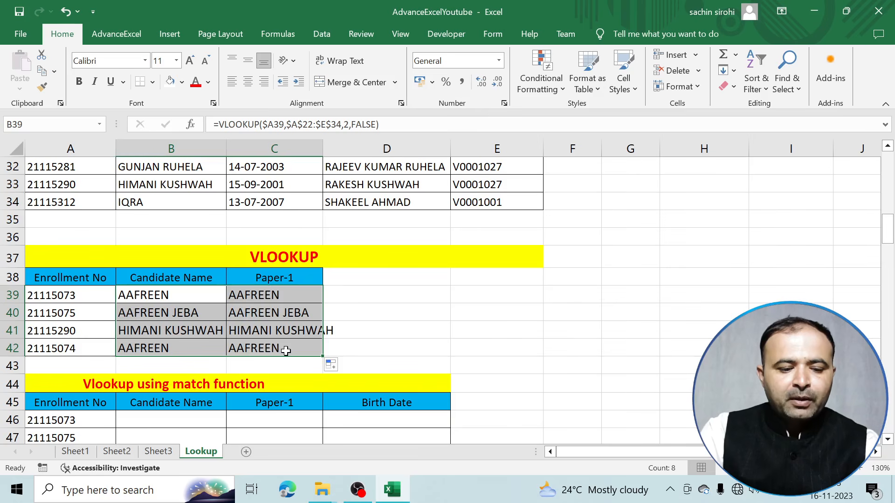
pyautogui.hotkey('ctrl', 'z')
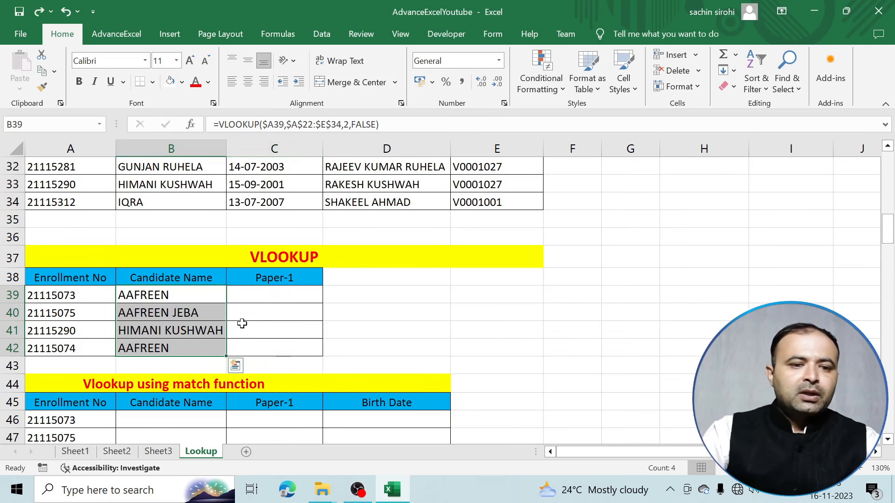
pyautogui.click(212, 291)
pyautogui.moveTo(226, 303); pyautogui.dragTo(284, 296)
# Set the column index in C39's VLOOKUP to 5 and fill the formula down the Paper-1 column through C42
pyautogui.doubleClick(284, 296)
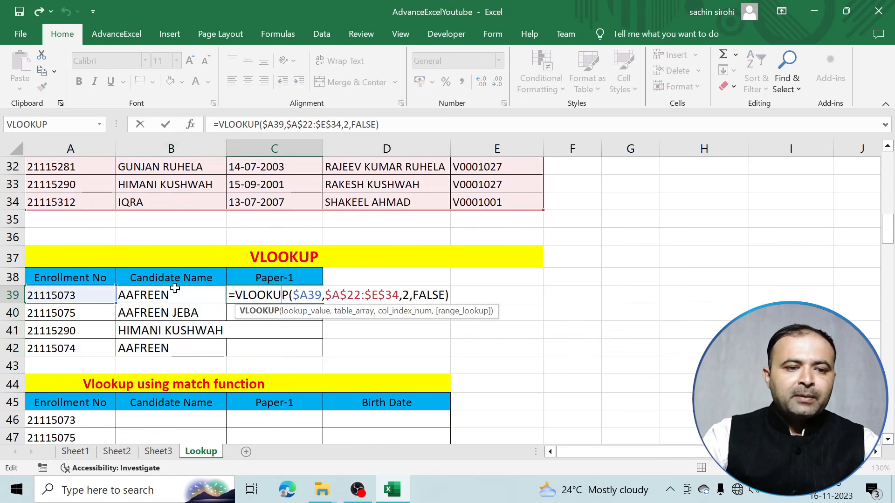
pyautogui.click(410, 294)
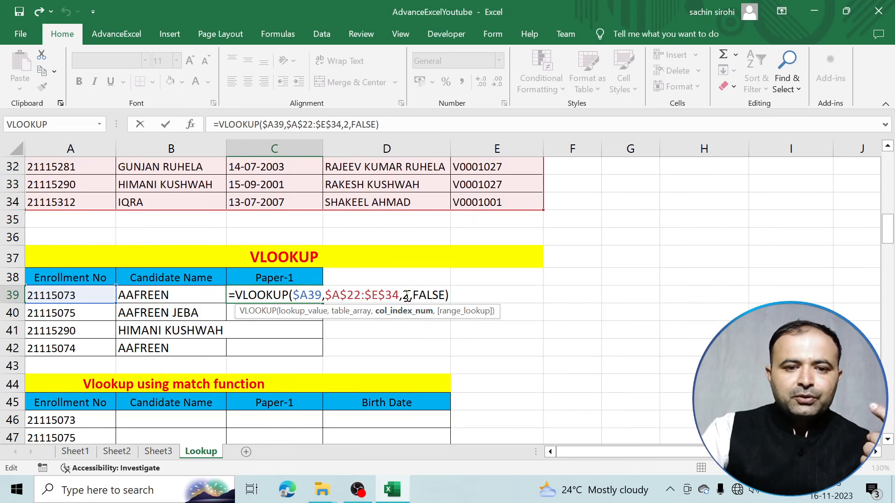
pyautogui.scroll(3, 410, 294)
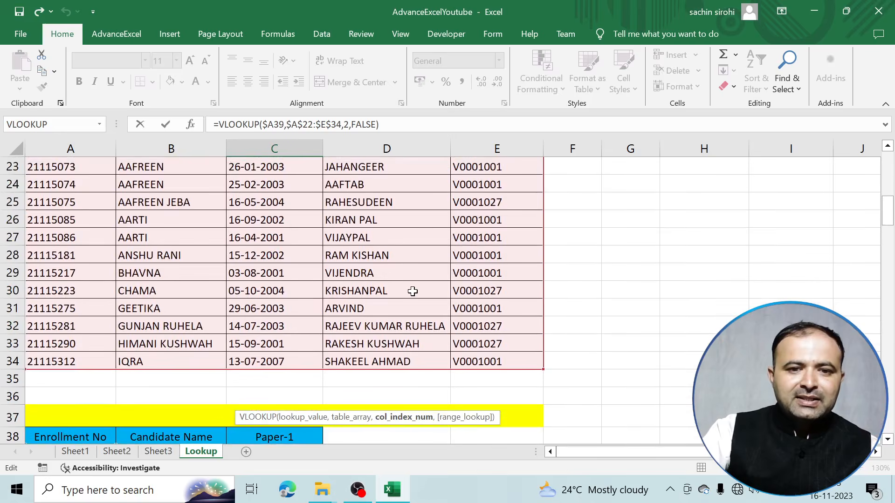
pyautogui.scroll(2, 413, 291)
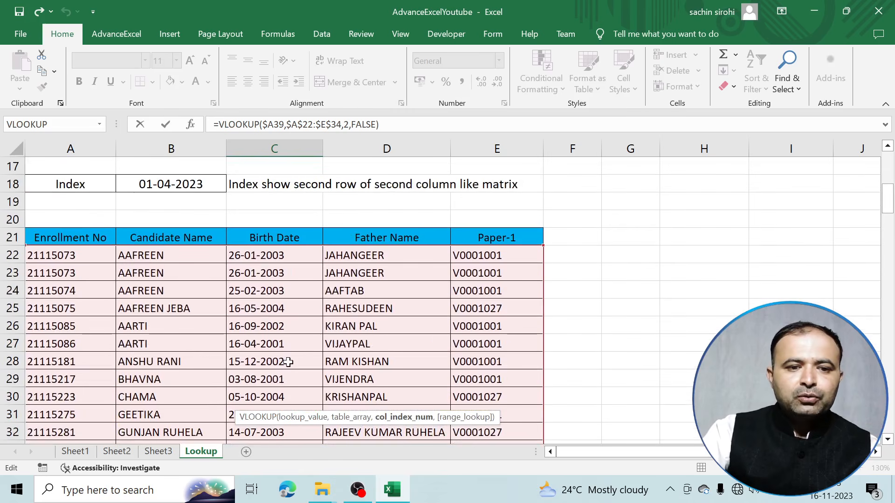
pyautogui.scroll(-4, 478, 323)
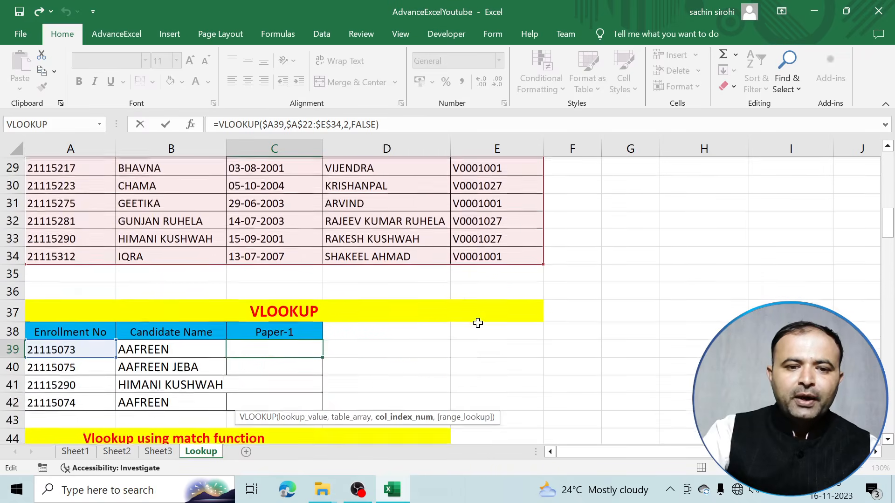
pyautogui.scroll(-1, 477, 323)
pyautogui.press('BackSpace')
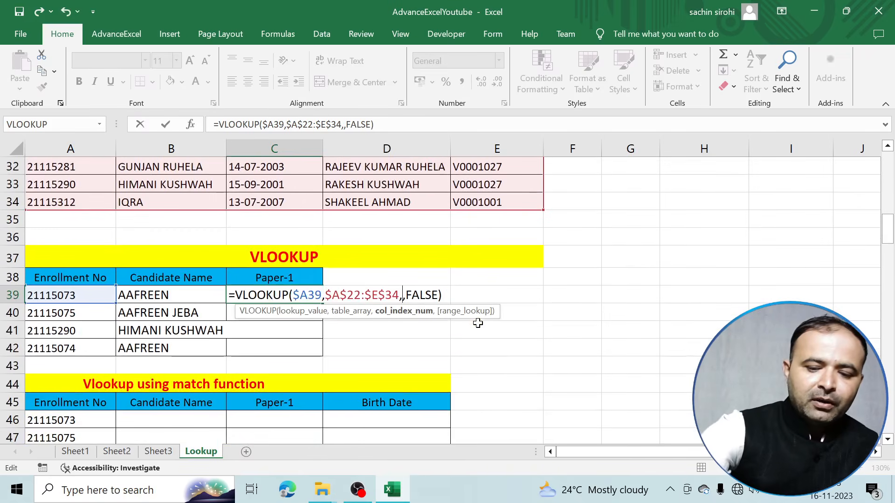
pyautogui.write('5')
pyautogui.press('Return')
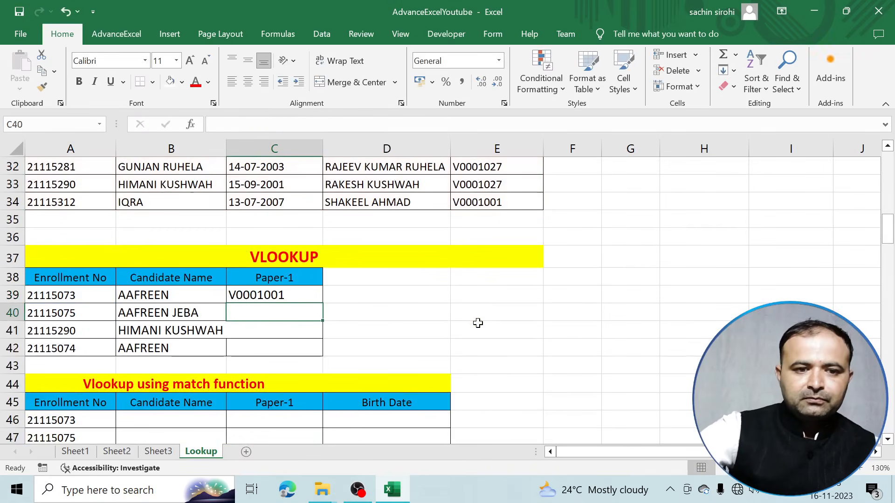
pyautogui.click(306, 293)
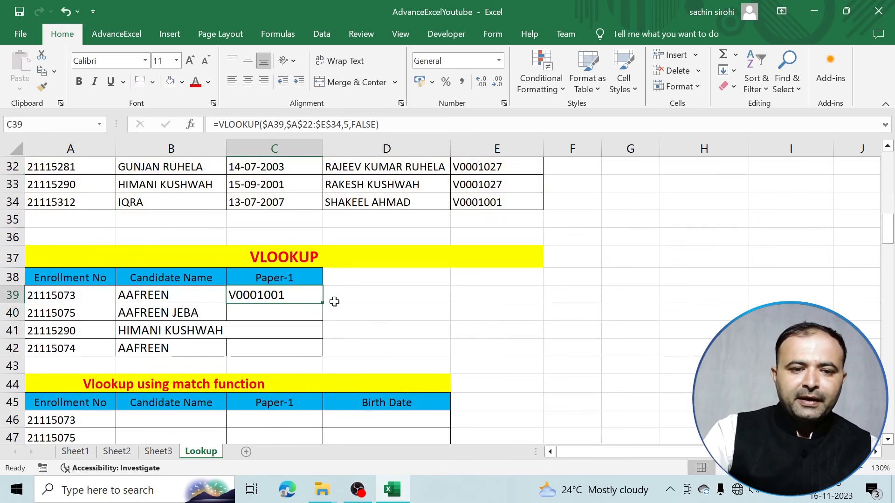
pyautogui.moveTo(325, 304); pyautogui.dragTo(321, 357)
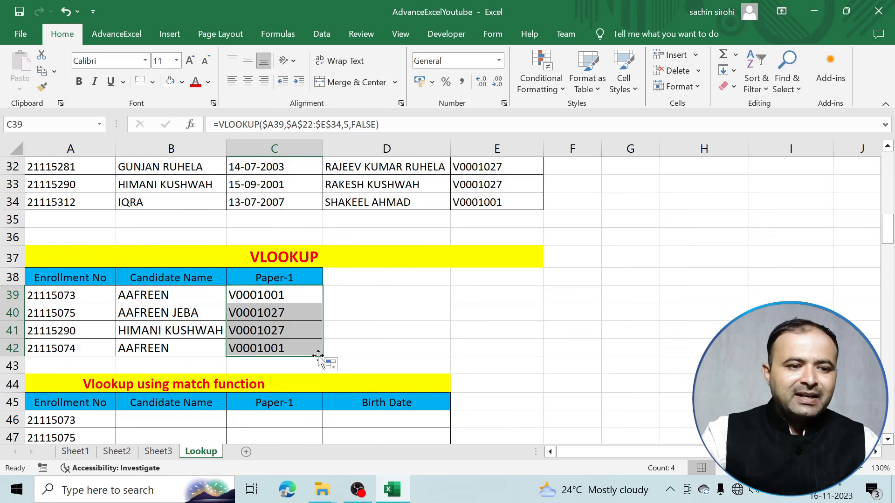
# Review the VLOOKUP results in rows 41 and 42, comparing row 41 with the candidate record in row 33
pyautogui.click(62, 346)
pyautogui.click(145, 349)
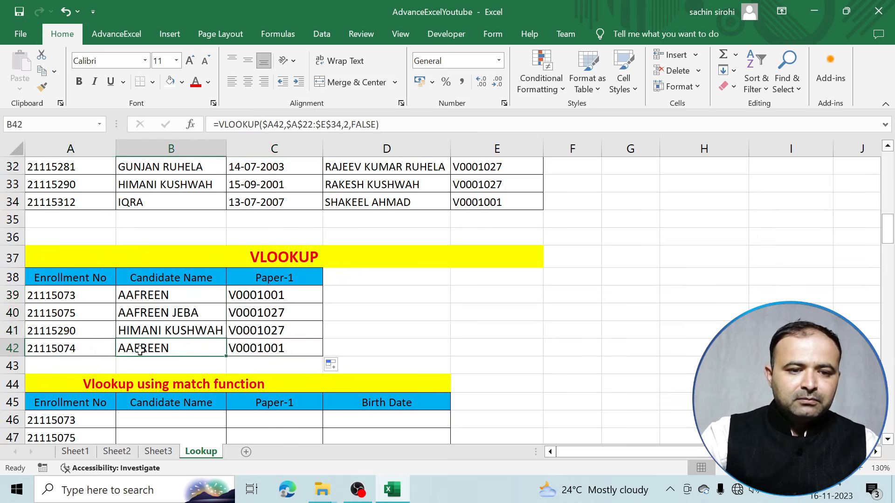
pyautogui.click(93, 334)
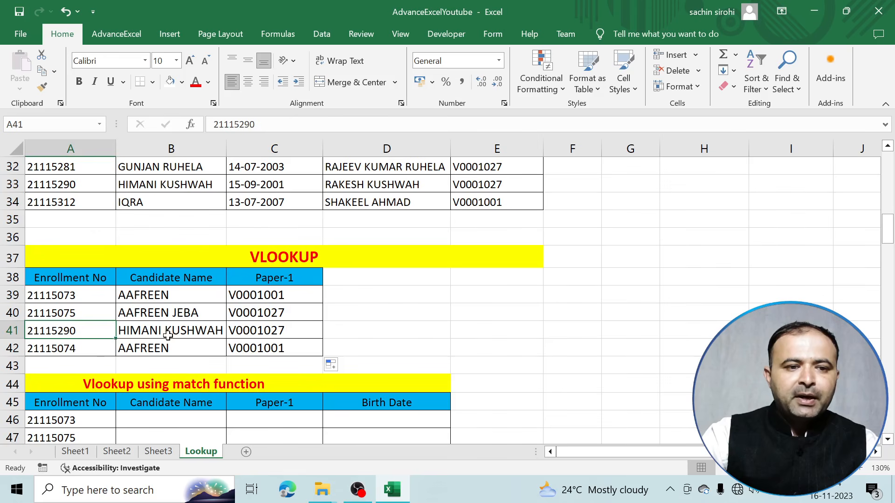
pyautogui.moveTo(74, 184); pyautogui.dragTo(221, 185)
pyautogui.click(501, 183)
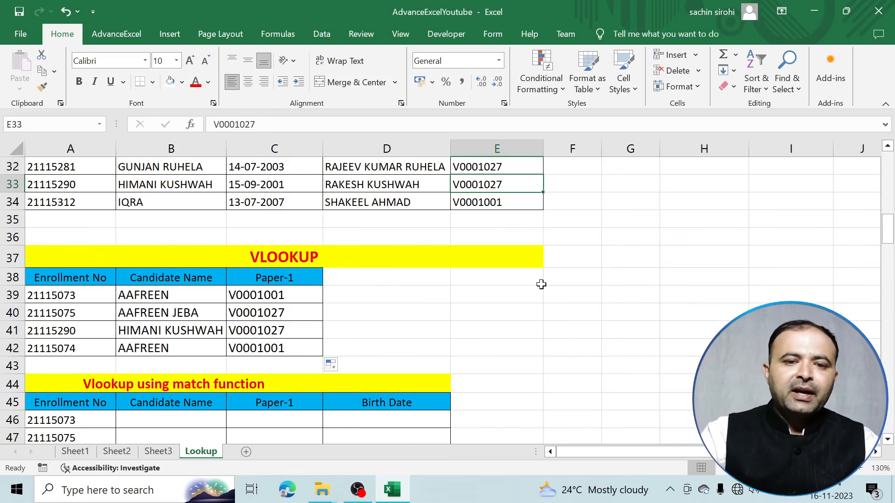
pyautogui.scroll(4, 540, 284)
pyautogui.scroll(-1, 540, 284)
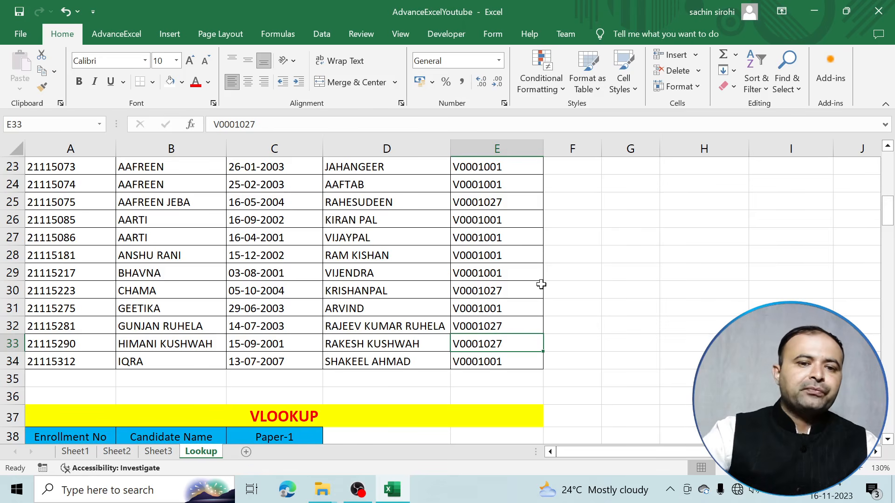
pyautogui.scroll(-3, 541, 285)
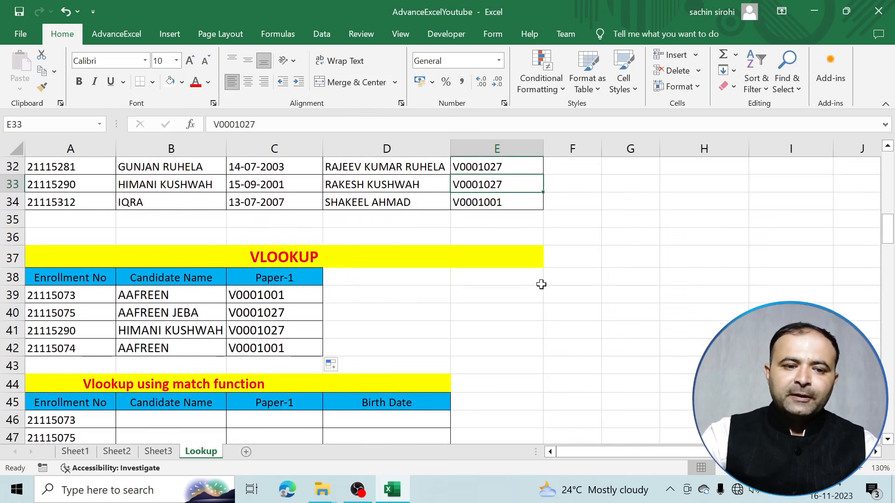
# Start a VLOOKUP formula in B46 of the match-function table, using $A46 with its column locked as the lookup value
pyautogui.scroll(-1, 540, 284)
pyautogui.scroll(-1, 134, 321)
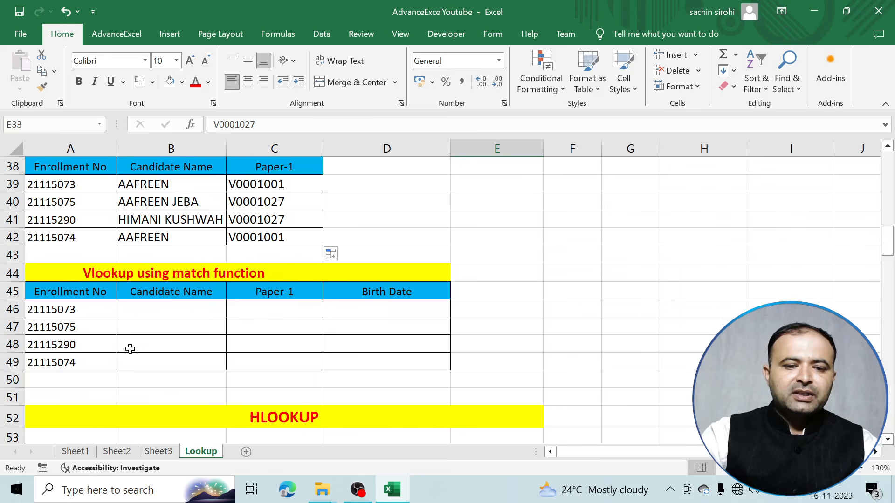
pyautogui.click(136, 309)
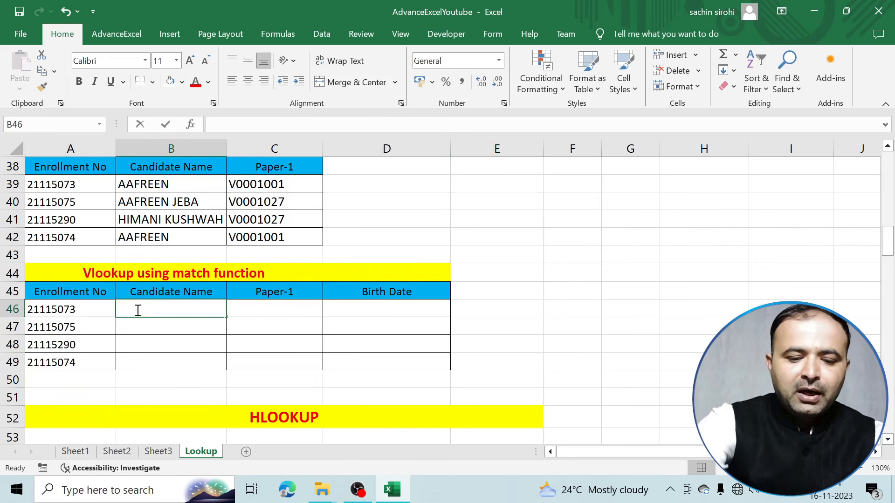
pyautogui.write('=vlookup')
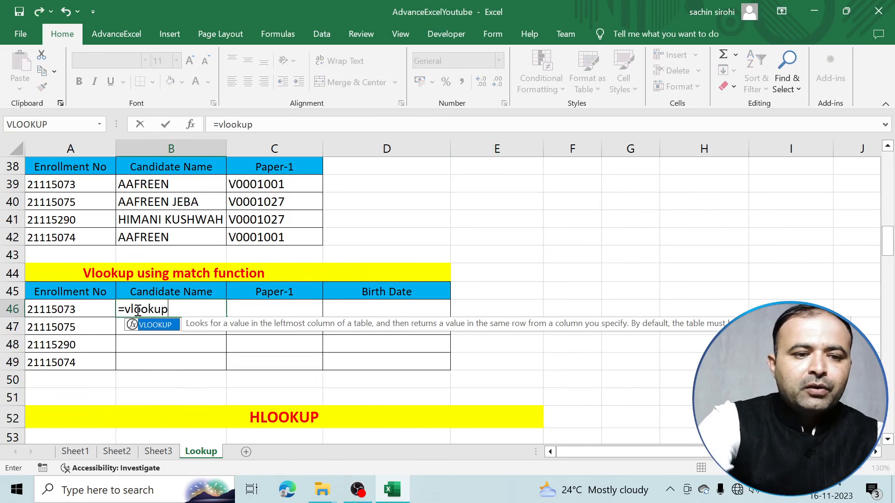
pyautogui.write('(')
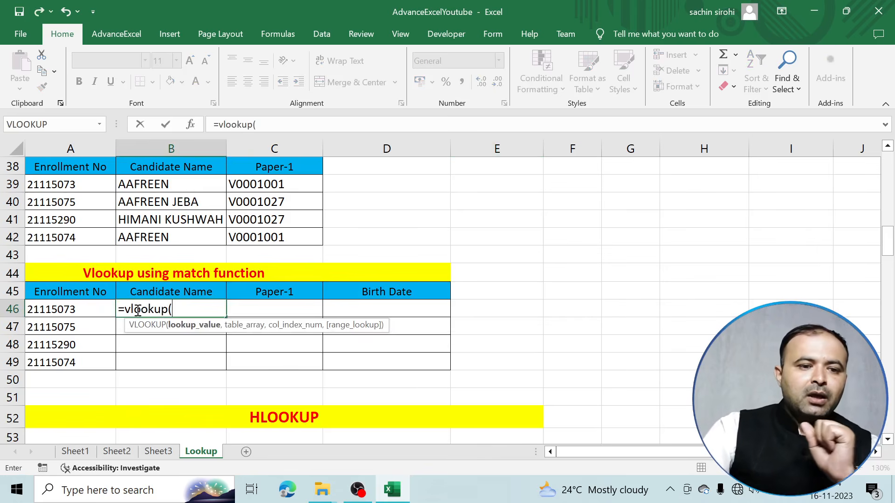
pyautogui.click(90, 307)
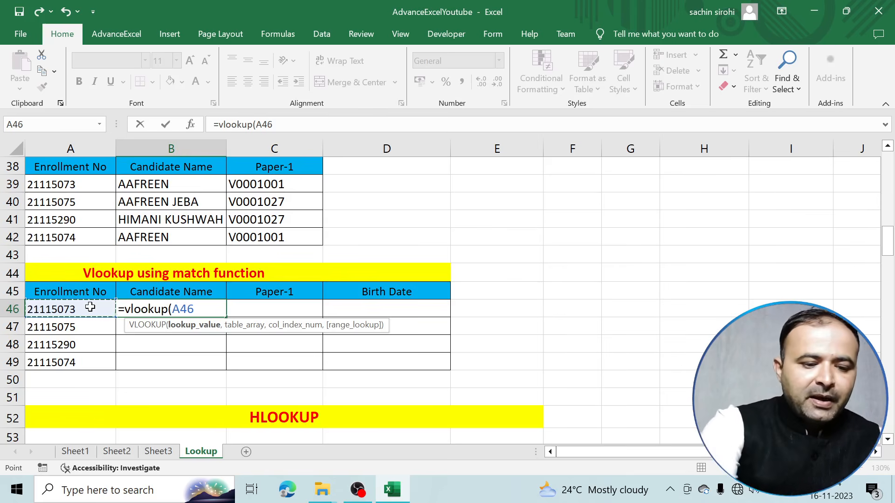
pyautogui.press('F5')
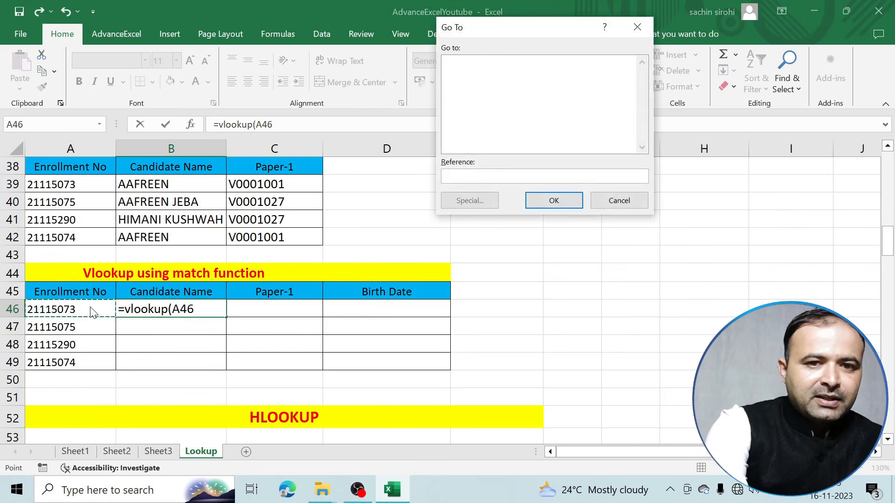
pyautogui.click(635, 28)
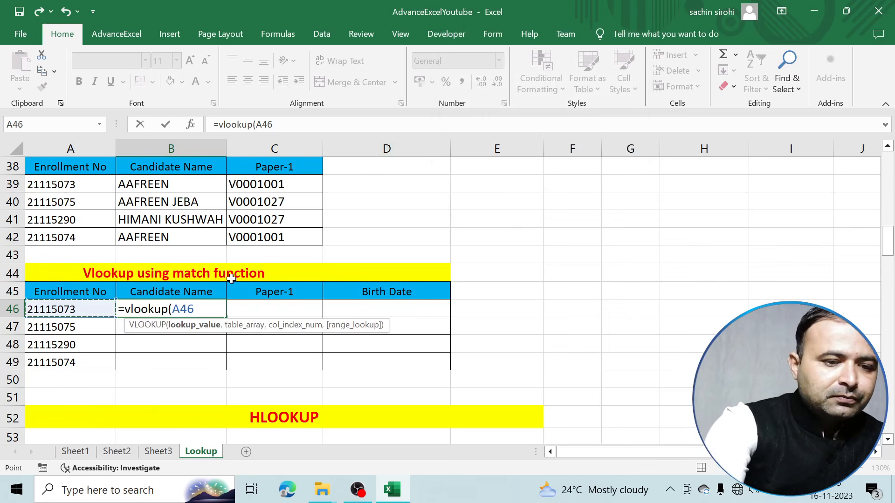
pyautogui.press('F4')
pyautogui.press('F4')
pyautogui.press('F4')
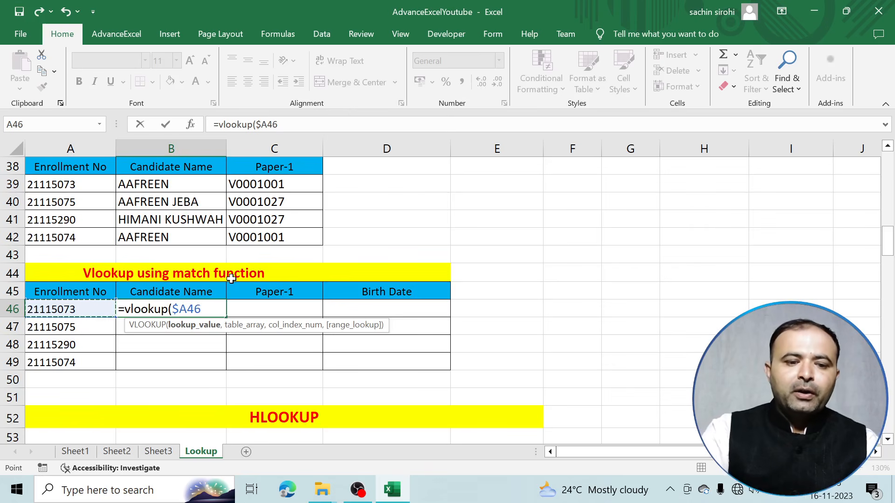
pyautogui.write(',')
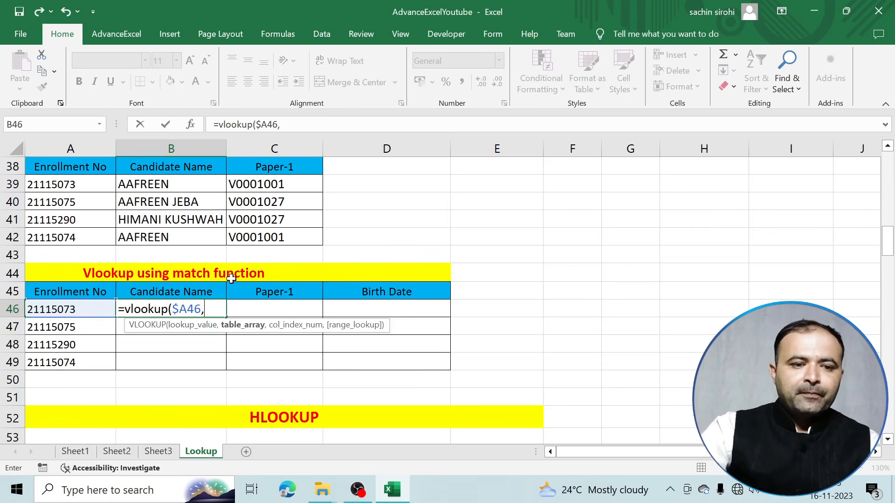
# Set the VLOOKUP's table array to the candidate records as the absolute range $A$22:$E$34
pyautogui.scroll(5, 232, 278)
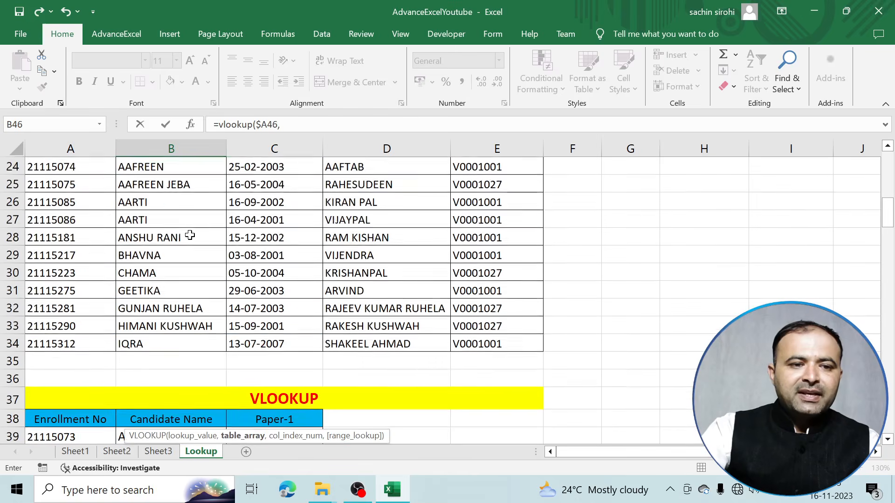
pyautogui.scroll(2, 189, 236)
pyautogui.moveTo(94, 202); pyautogui.dragTo(487, 414)
pyautogui.scroll(-2, 439, 383)
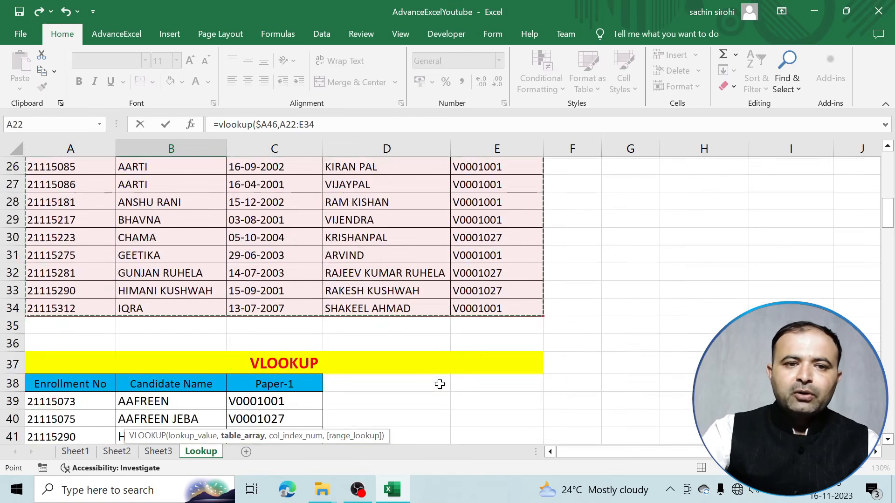
pyautogui.scroll(-3, 440, 383)
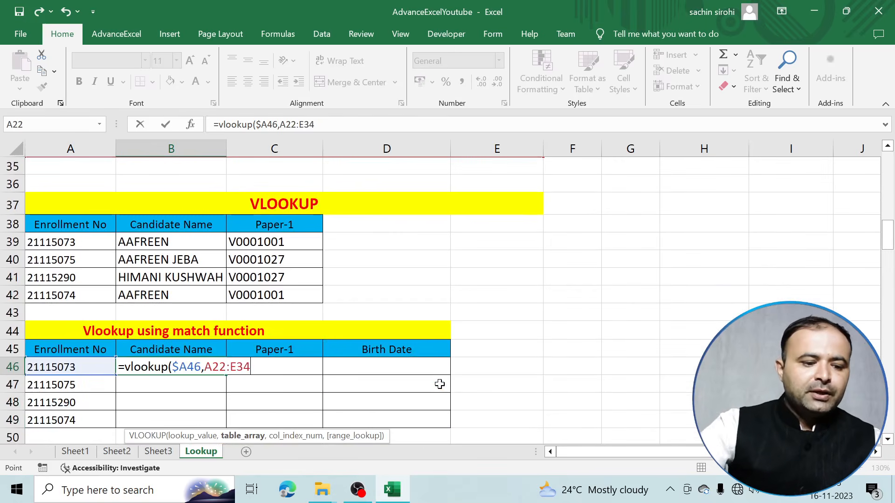
pyautogui.press('F4')
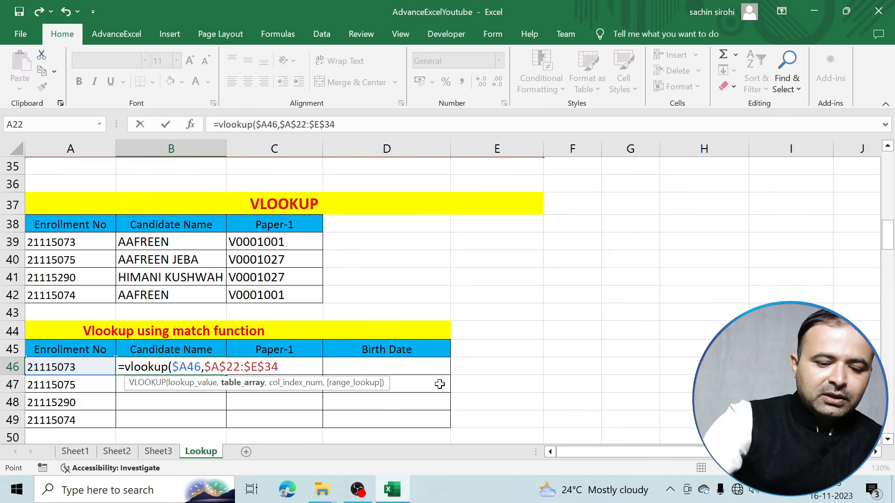
pyautogui.write(',')
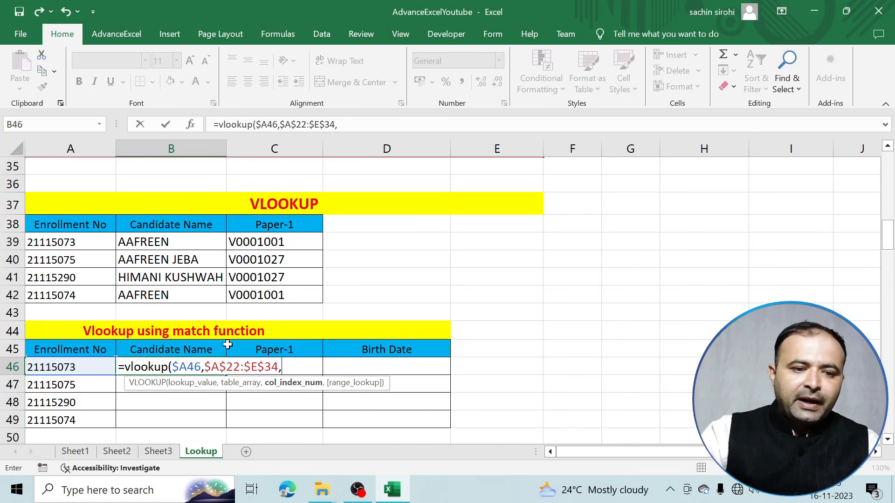
# Nest a MATCH function as the column index, with the Candidate Name header B$45, row locked, as its lookup value
pyautogui.scroll(6, 389, 363)
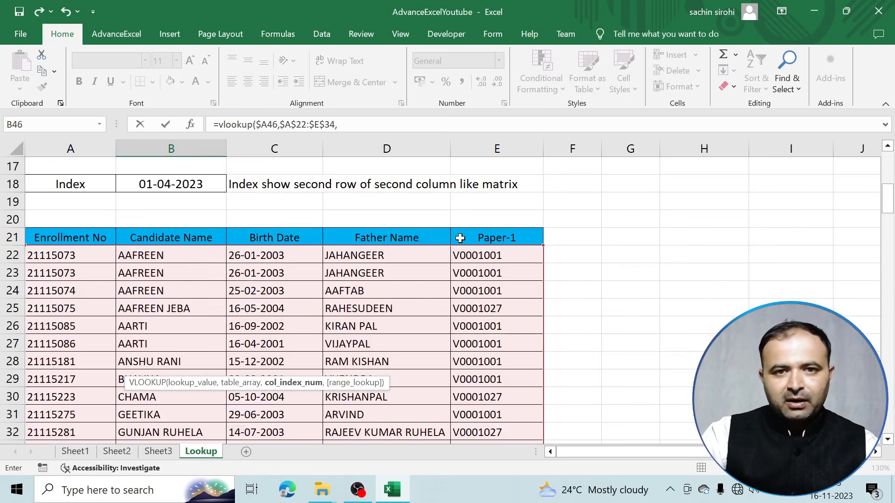
pyautogui.scroll(-4, 450, 284)
pyautogui.scroll(-2, 448, 294)
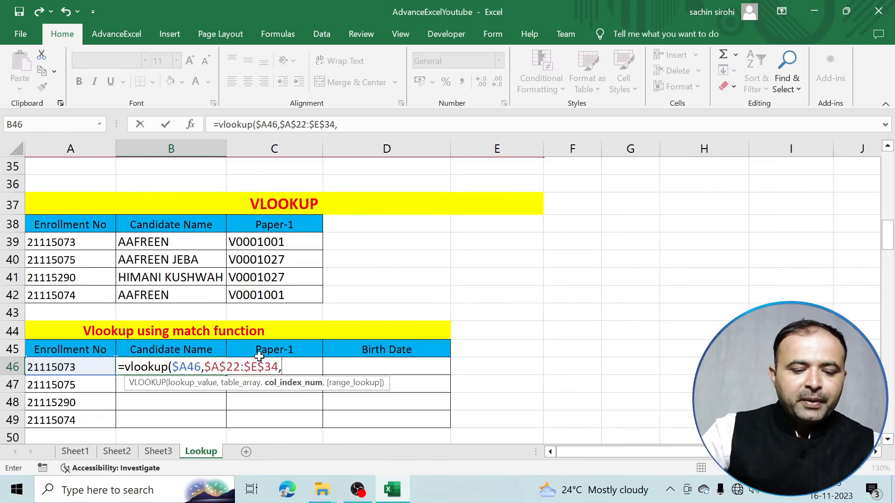
pyautogui.write('match(')
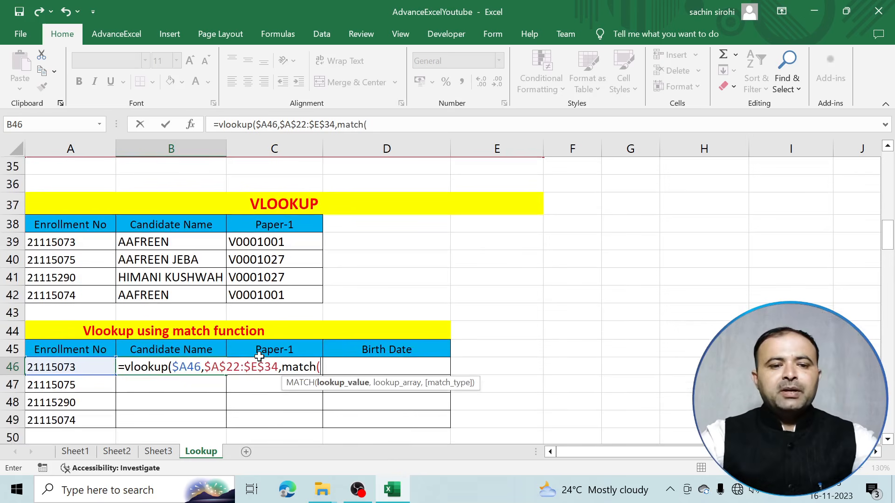
pyautogui.click(205, 348)
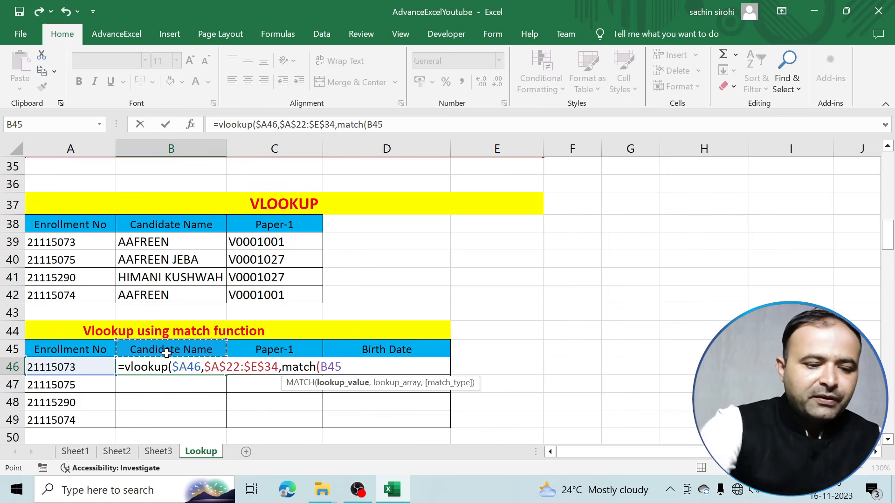
pyautogui.press('F4')
pyautogui.press('F4')
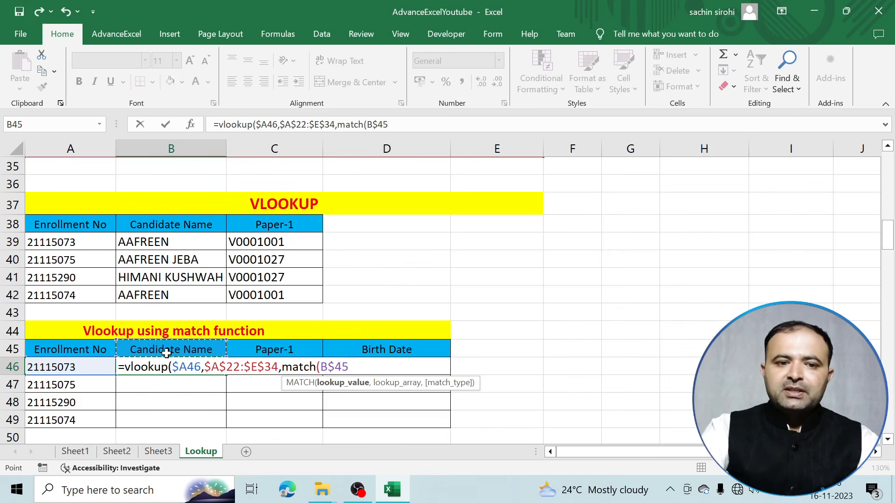
pyautogui.write(',')
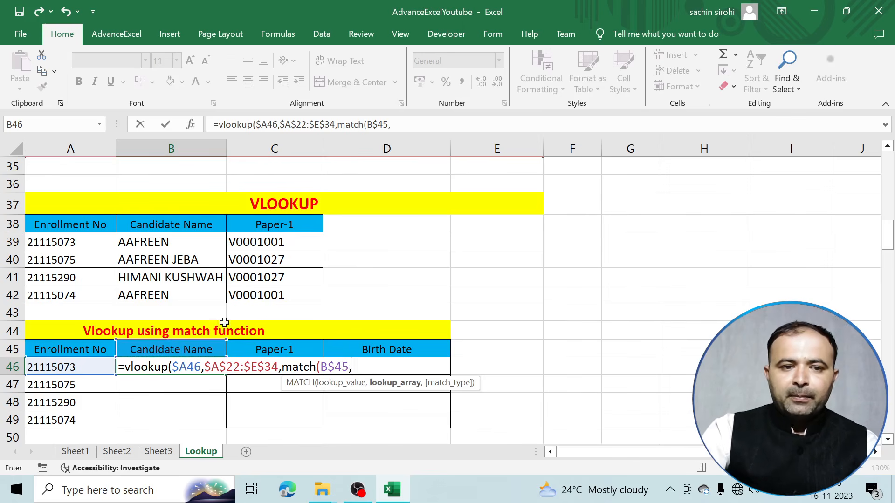
# Set MATCH's lookup array to the candidate records' header row as the absolute range $A$21:$E$21
pyautogui.scroll(6, 225, 323)
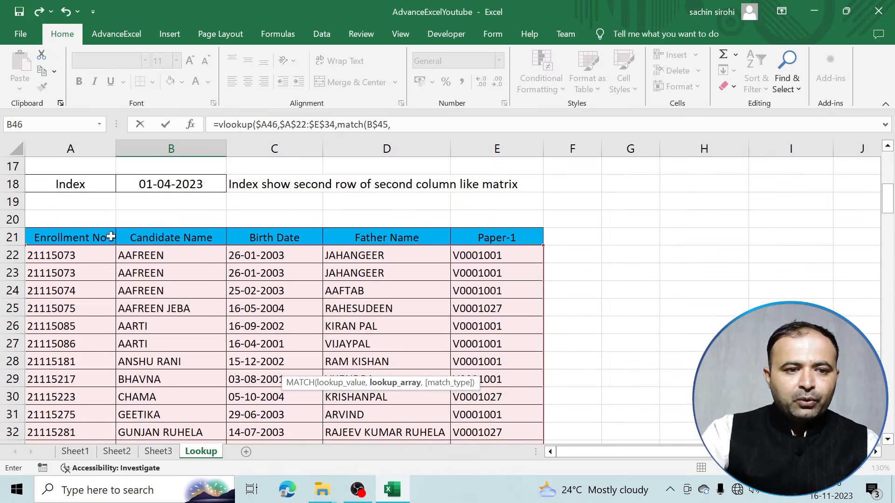
pyautogui.moveTo(69, 235); pyautogui.dragTo(485, 237)
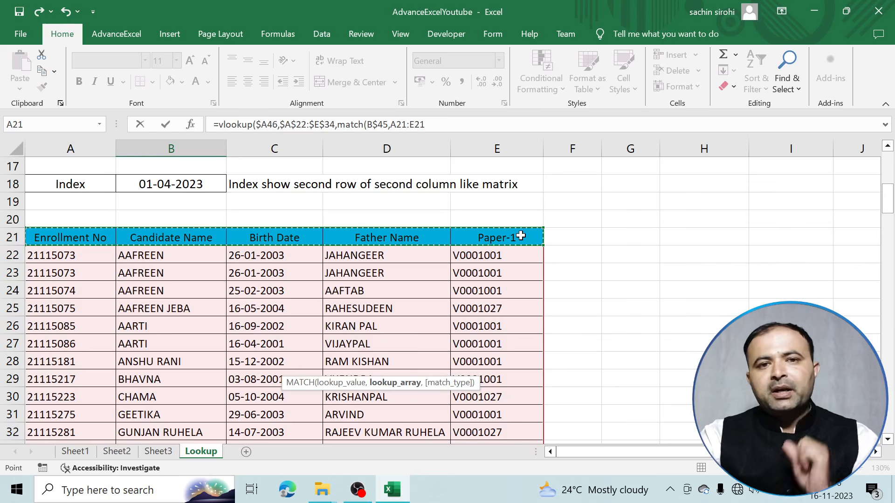
pyautogui.scroll(-3, 372, 318)
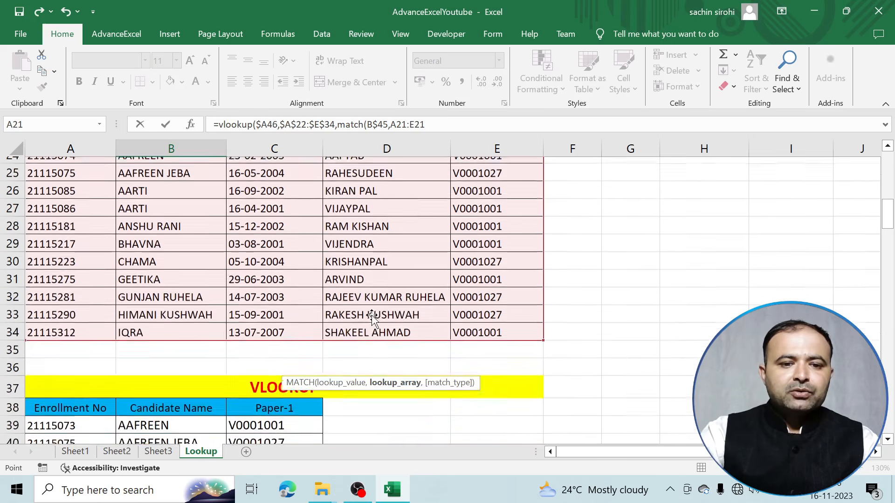
pyautogui.scroll(-3, 372, 319)
pyautogui.scroll(-2, 370, 313)
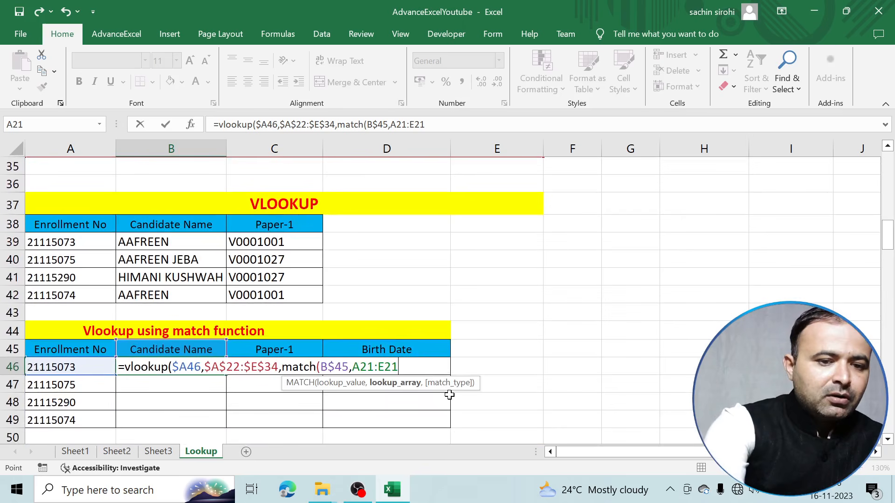
pyautogui.press('F4')
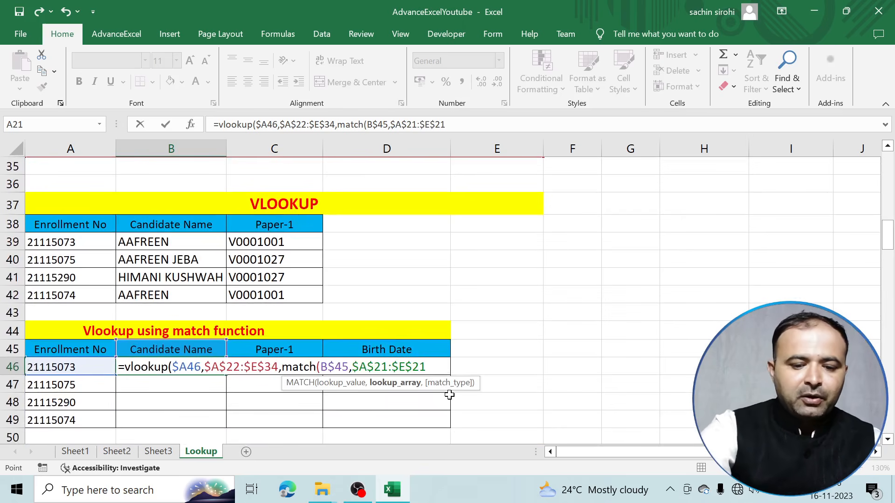
pyautogui.write(',')
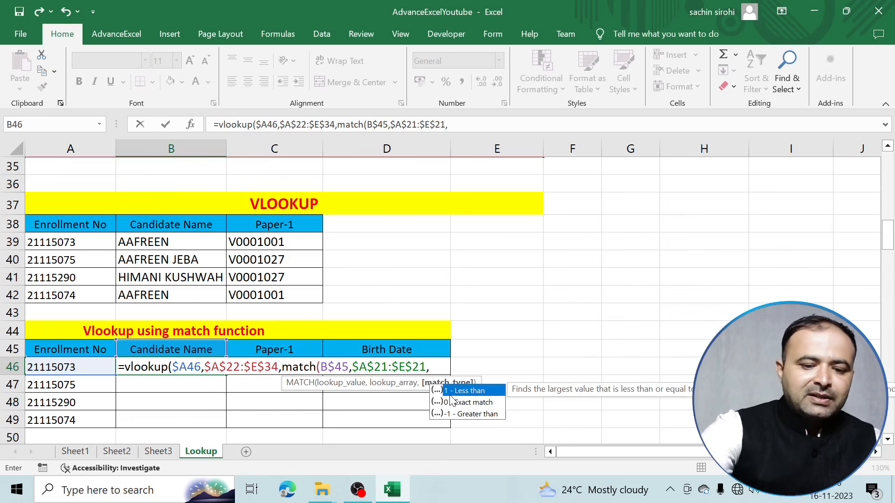
# Complete B46's formula with match type 0 for MATCH and FALSE as the VLOOKUP's range lookup, and enter it
pyautogui.write('0')
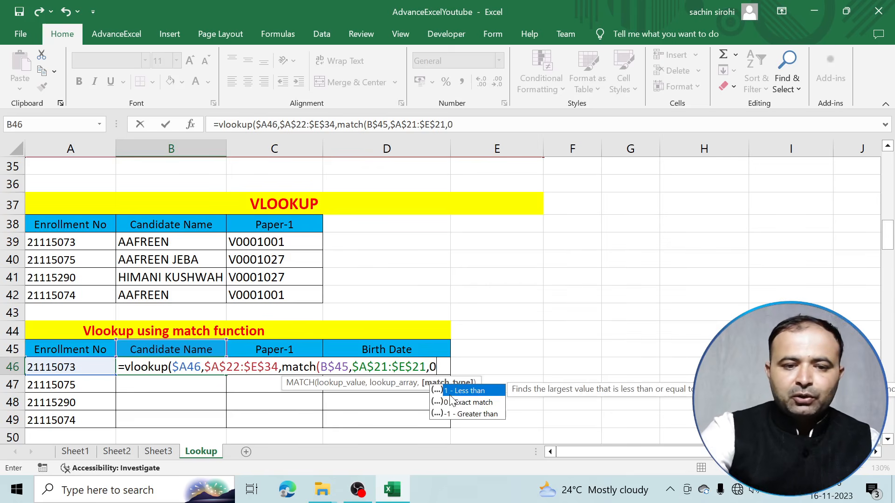
pyautogui.write(')')
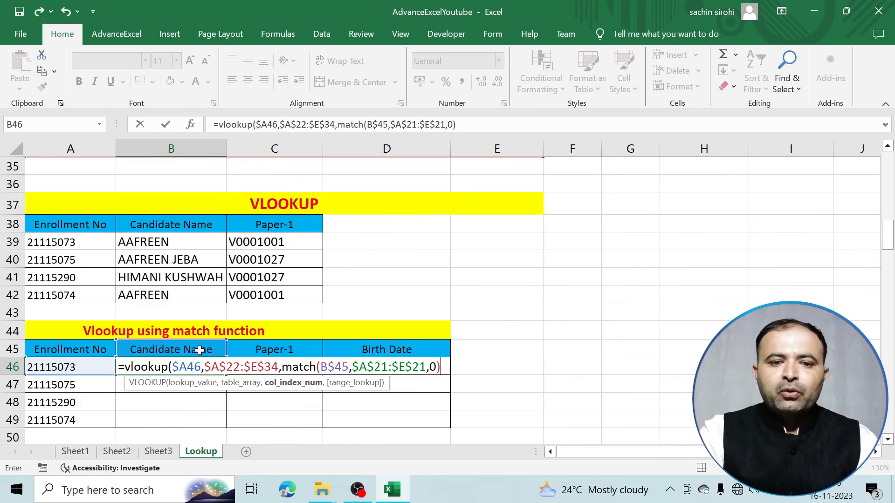
pyautogui.write(',')
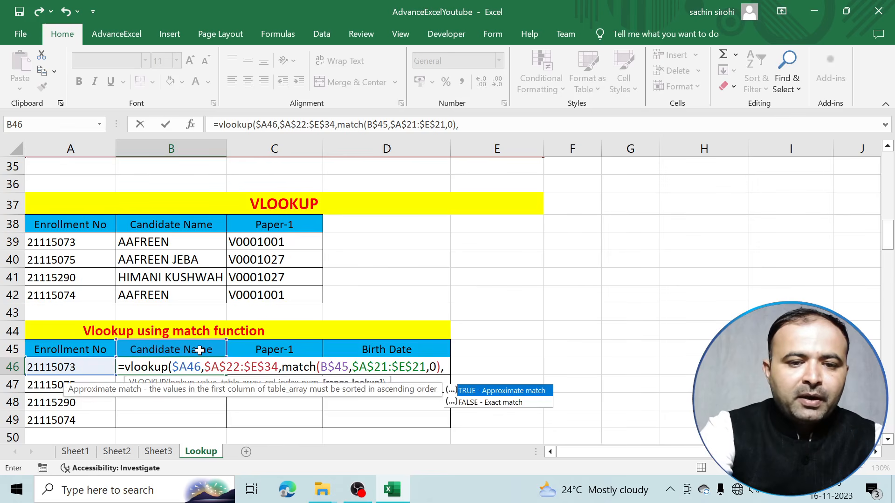
pyautogui.write('false)')
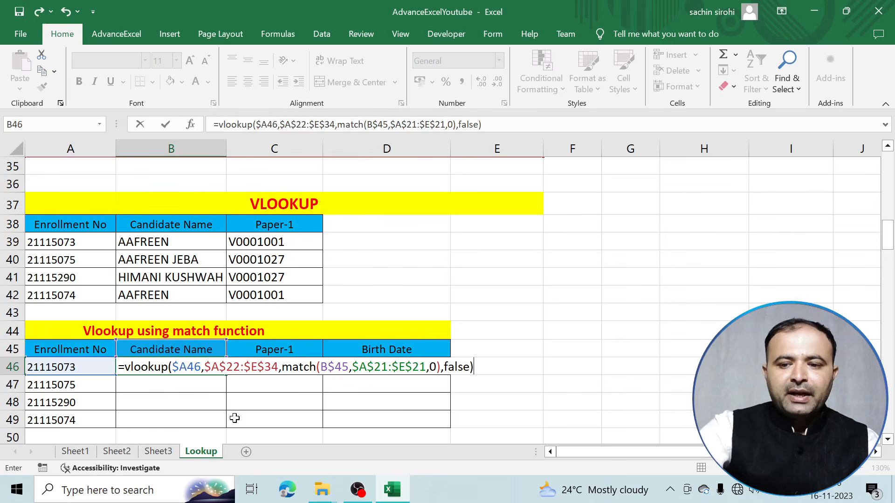
pyautogui.press('Return')
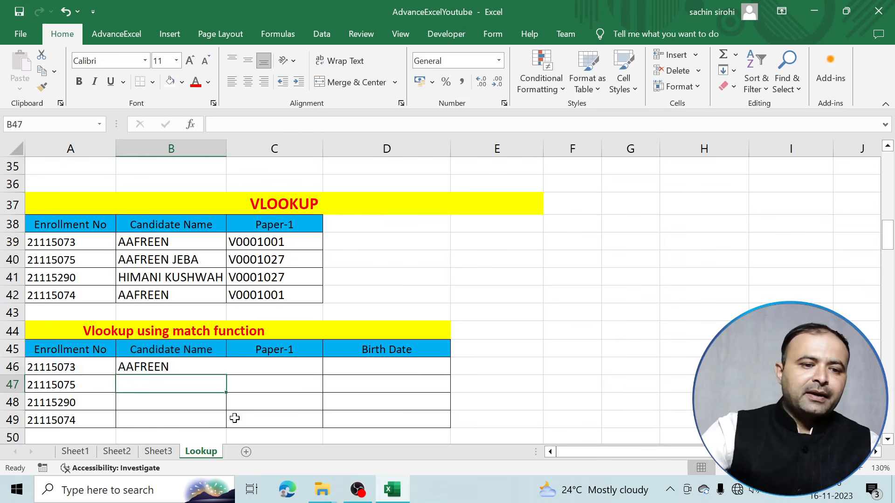
# Fill B46's formula down to row 49 and across into the Paper-1 column, covering B46:C49
pyautogui.click(195, 369)
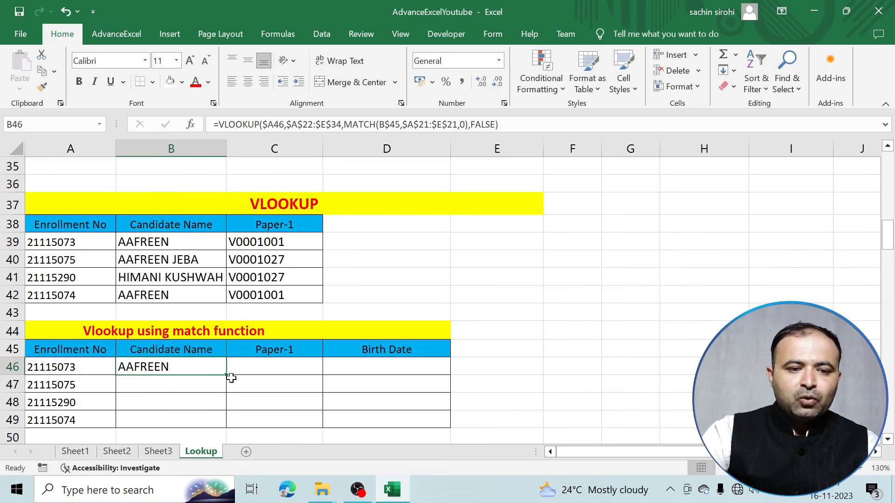
pyautogui.moveTo(231, 376); pyautogui.dragTo(279, 418)
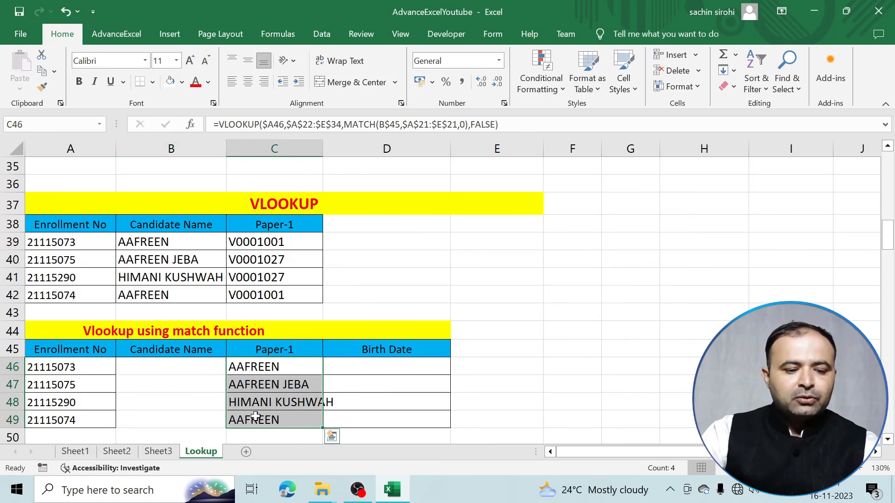
pyautogui.hotkey('ctrl', 'z')
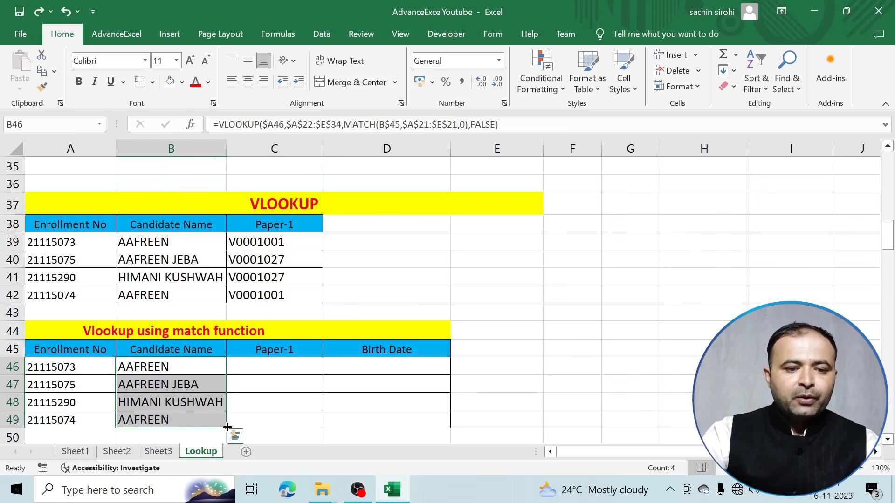
pyautogui.moveTo(227, 427); pyautogui.dragTo(298, 425)
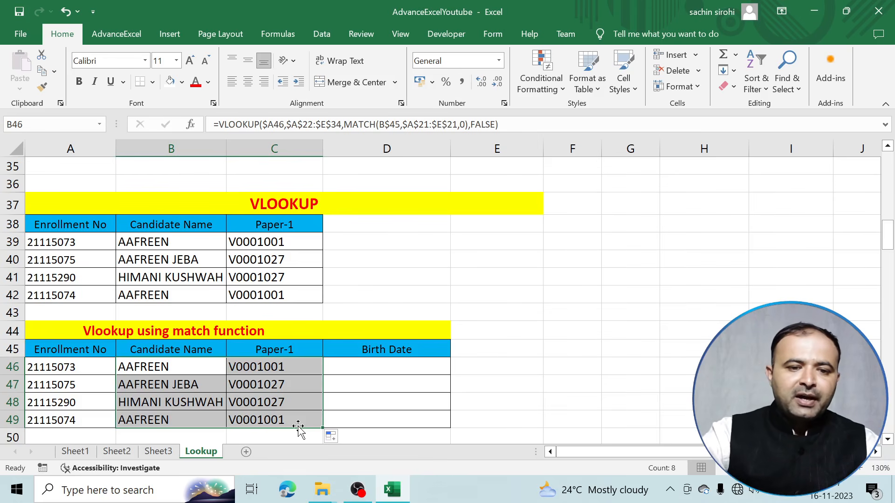
# Extend the filled VLOOKUP and MATCH formulas across into the Birth Date column, D46:D49
pyautogui.scroll(5, 352, 345)
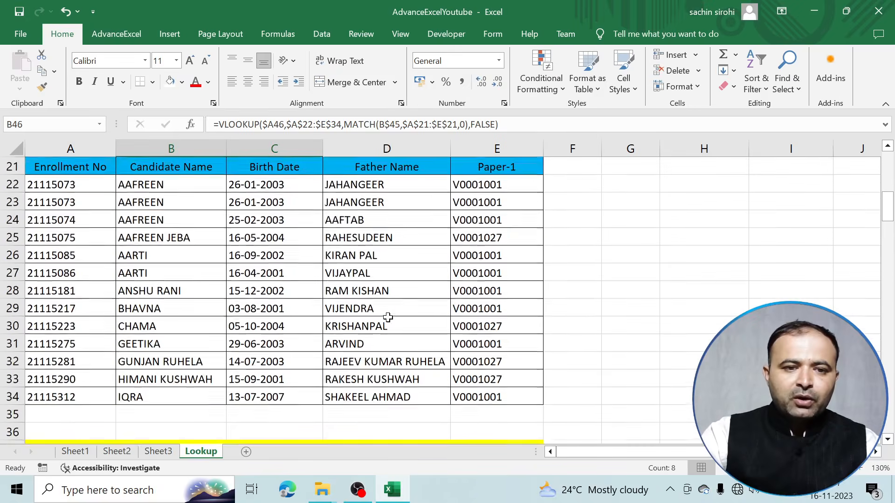
pyautogui.scroll(1, 388, 317)
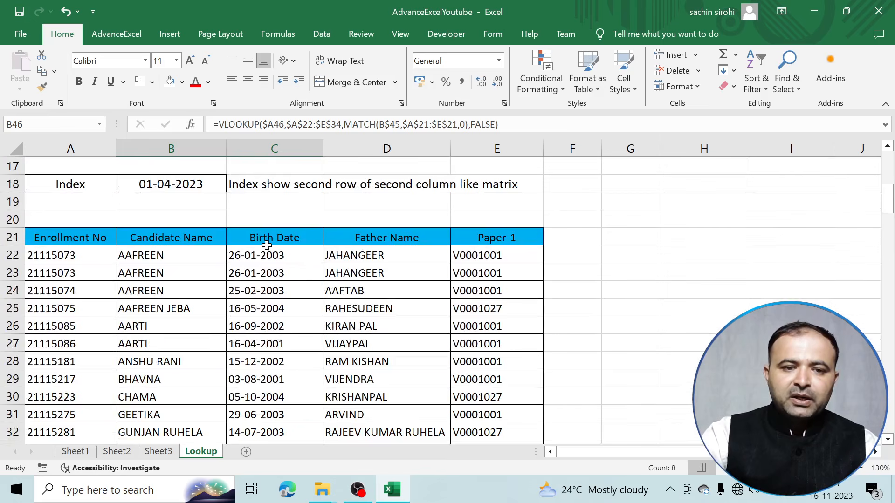
pyautogui.scroll(-8, 267, 245)
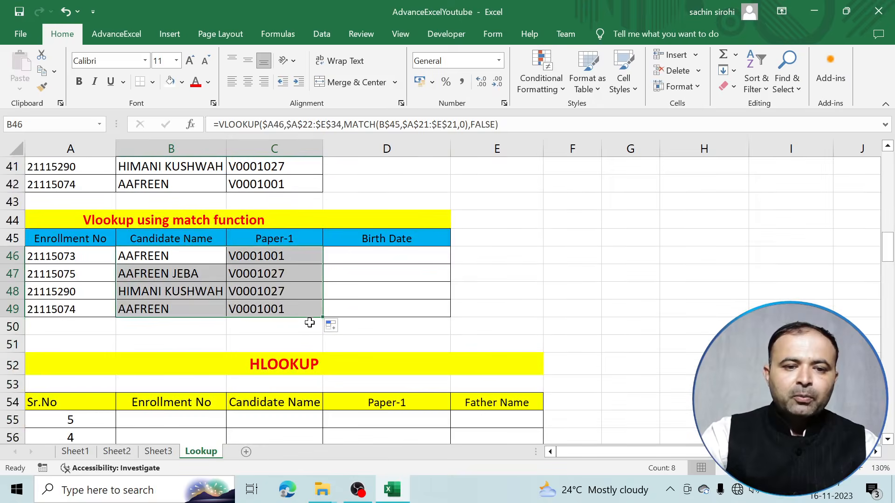
pyautogui.moveTo(322, 317); pyautogui.dragTo(410, 310)
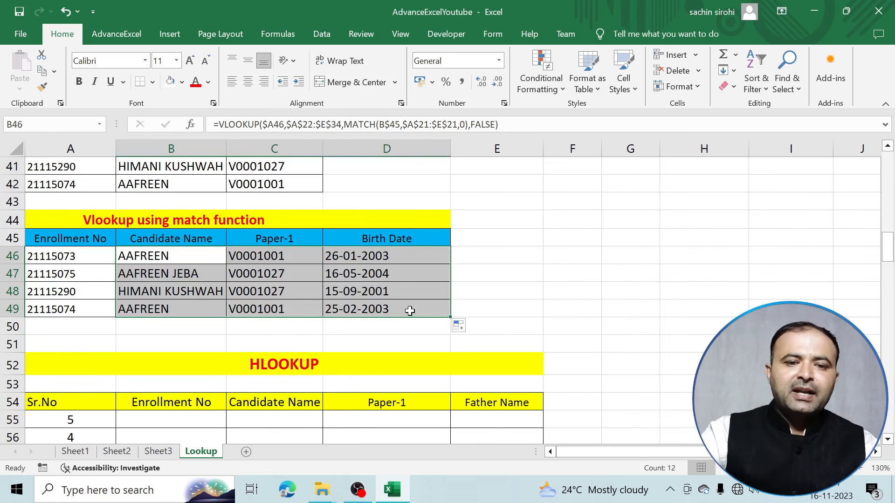
# Inspect D46's formula and test its header match by adding a trailing space to the Birth Date header in D45 and removing it
pyautogui.doubleClick(405, 259)
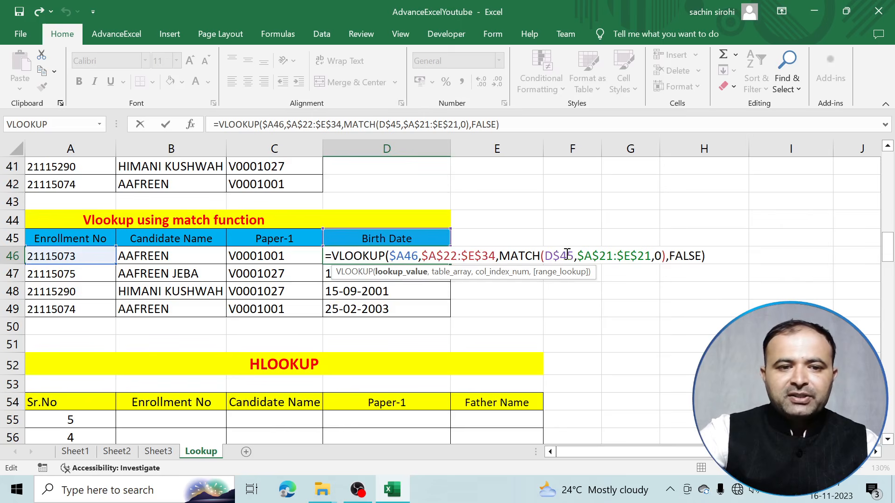
pyautogui.press('Return')
pyautogui.scroll(1, 566, 253)
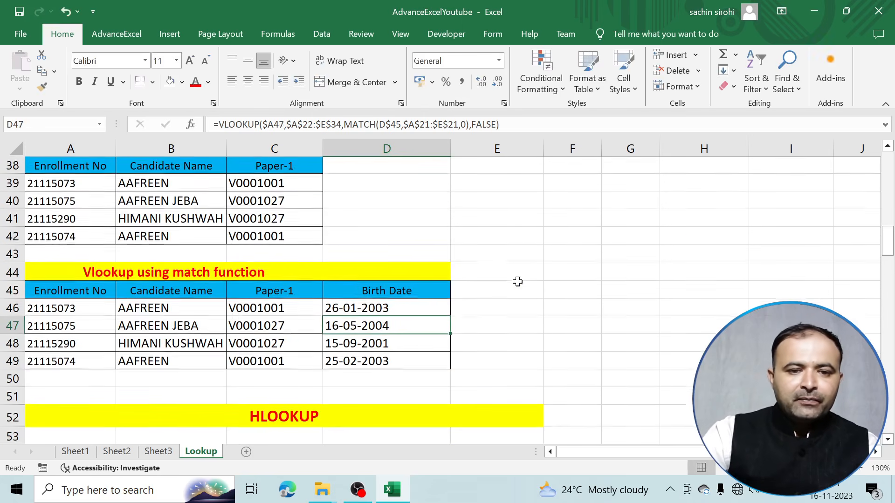
pyautogui.doubleClick(434, 294)
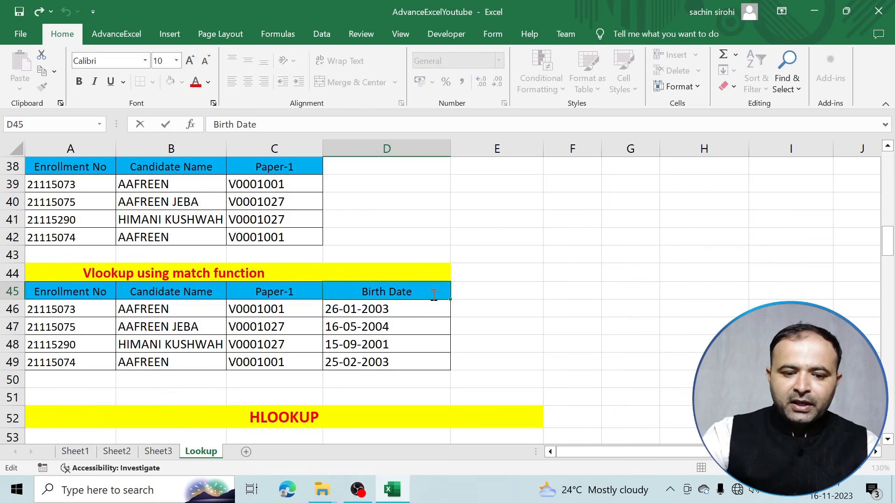
pyautogui.press('Return')
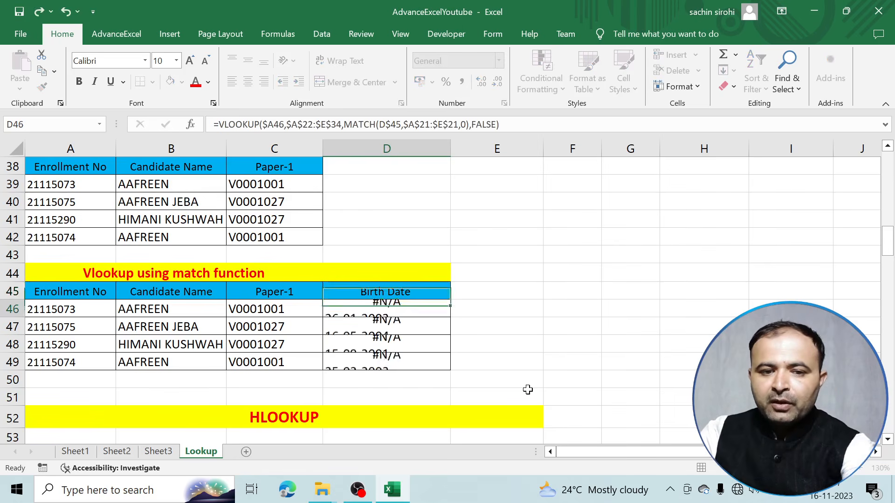
pyautogui.doubleClick(428, 294)
pyautogui.press('BackSpace')
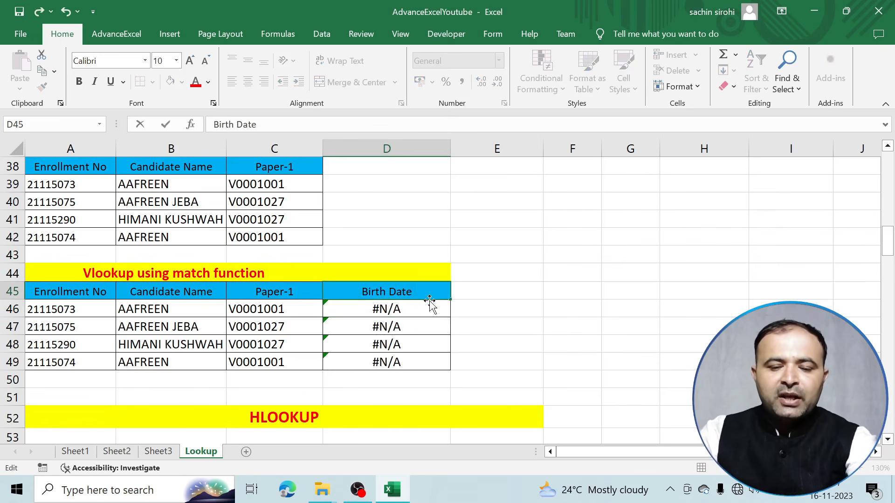
pyautogui.press('Return')
# Review the Birth Date header in the candidate records, both VLOOKUP tables, and the HLOOKUP table with its Sr.No values
pyautogui.scroll(6, 429, 294)
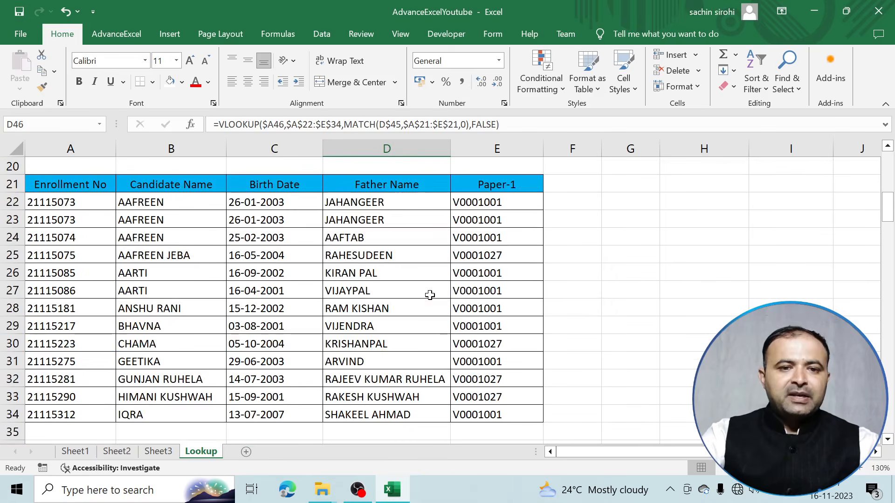
pyautogui.click(272, 185)
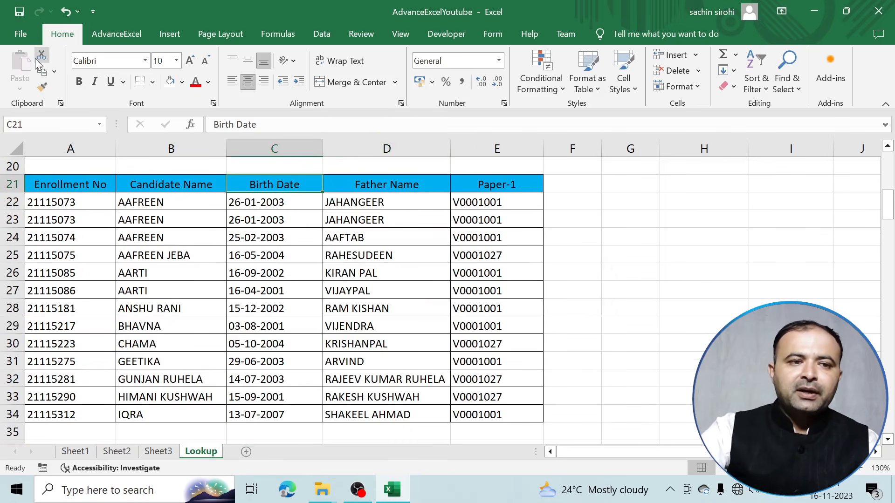
pyautogui.scroll(-6, 232, 270)
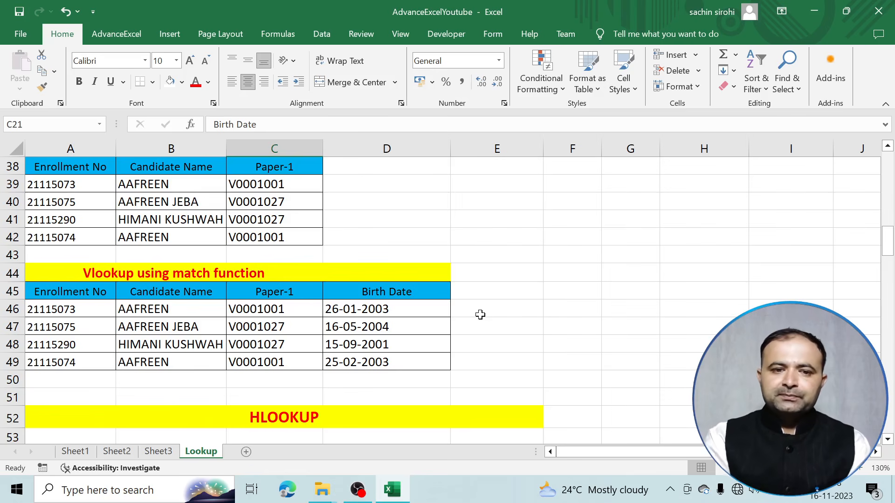
pyautogui.scroll(3, 480, 314)
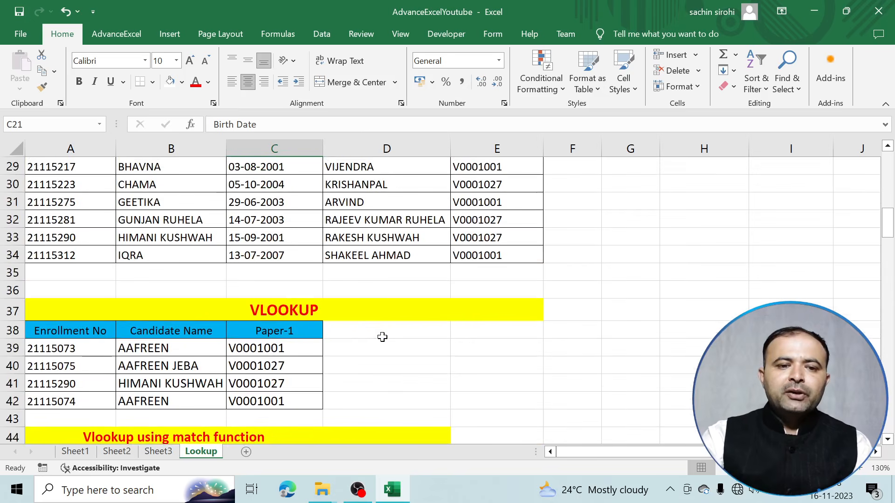
pyautogui.scroll(1, 361, 331)
pyautogui.scroll(-3, 362, 331)
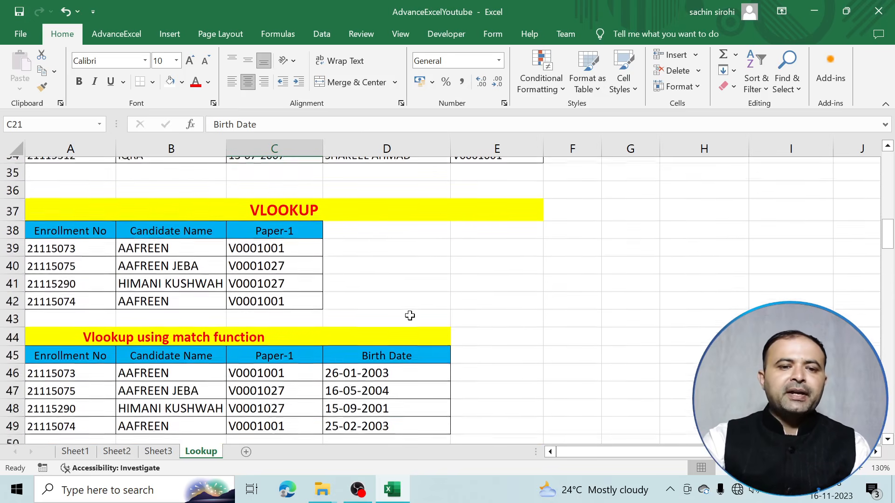
pyautogui.scroll(-4, 409, 316)
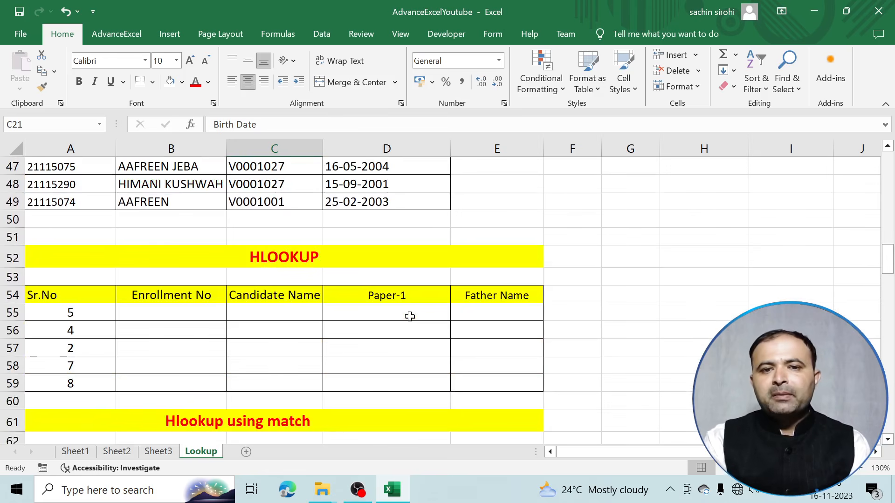
pyautogui.scroll(3, 410, 317)
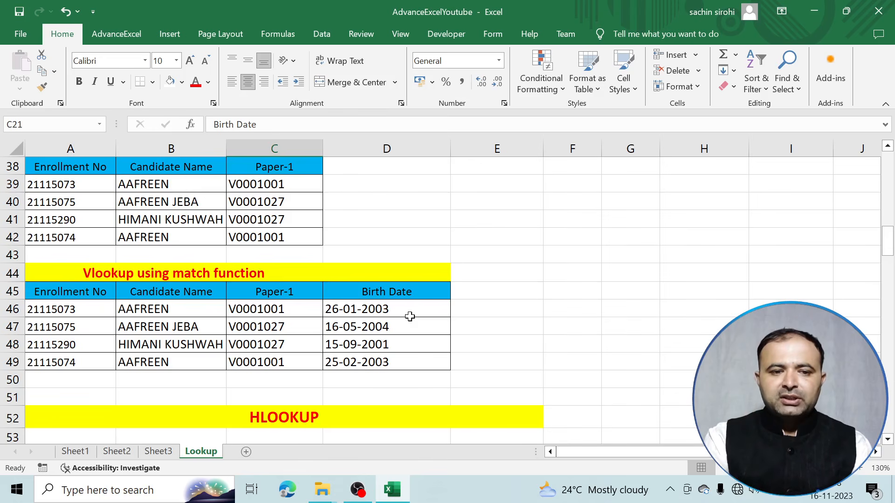
pyautogui.scroll(-3, 409, 316)
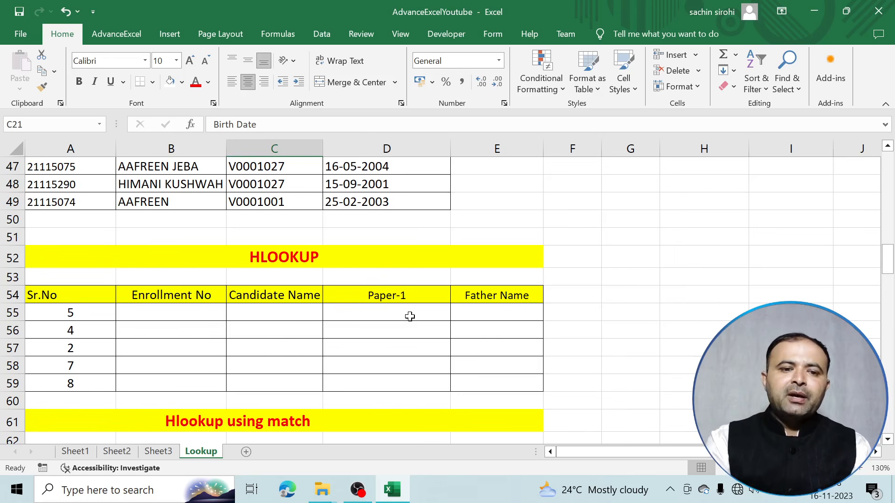
pyautogui.scroll(-1, 410, 316)
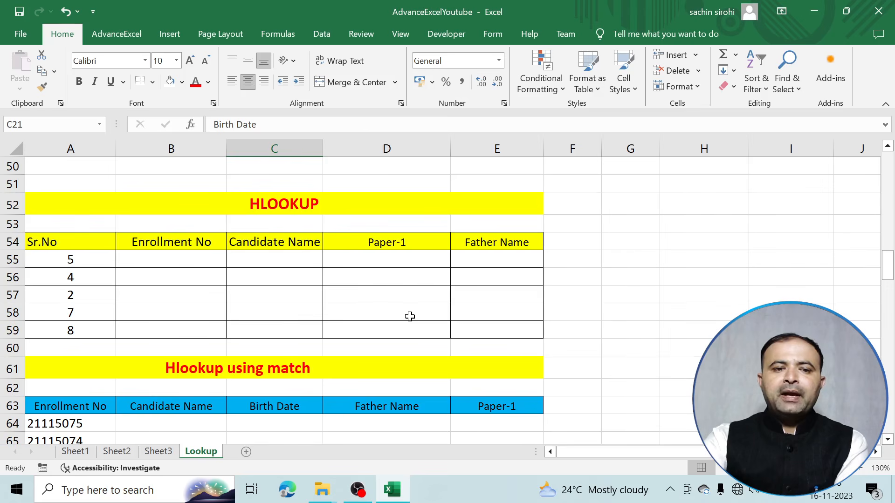
pyautogui.click(69, 259)
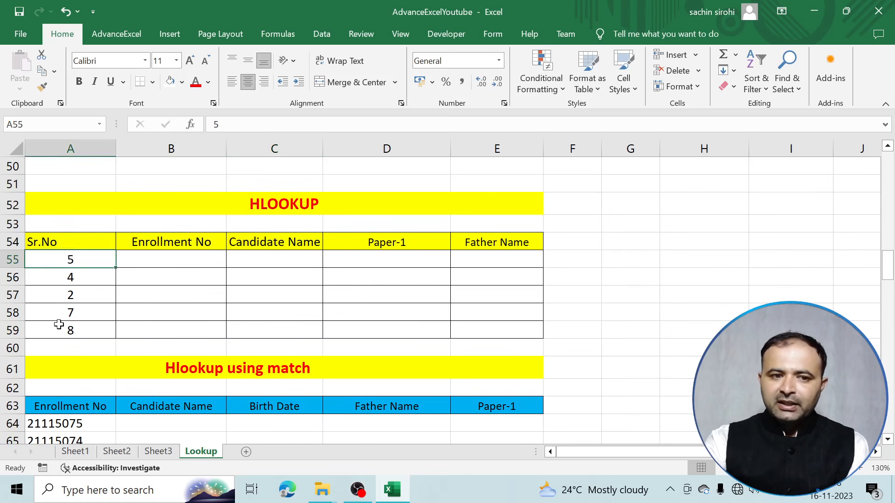
# Start an HLOOKUP formula in B55 with the Enrollment No header as its lookup value, locked as the absolute reference $B$54
pyautogui.click(158, 256)
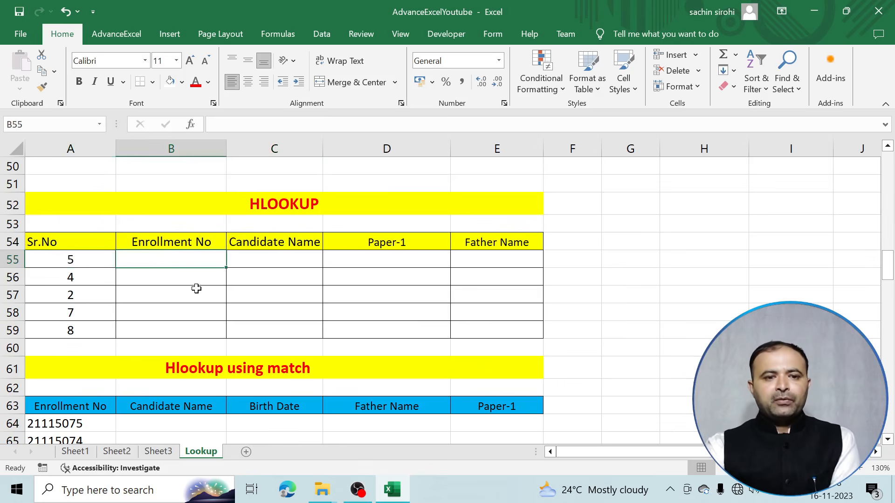
pyautogui.scroll(1, 195, 286)
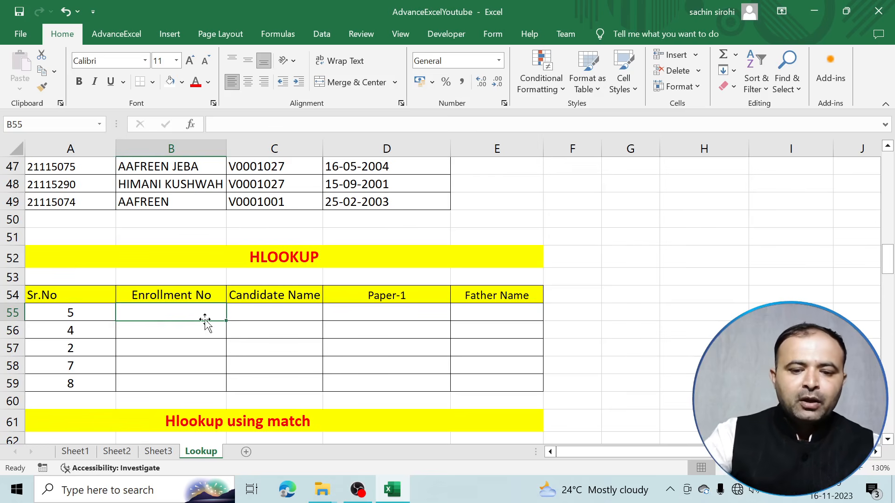
pyautogui.write('=hloo')
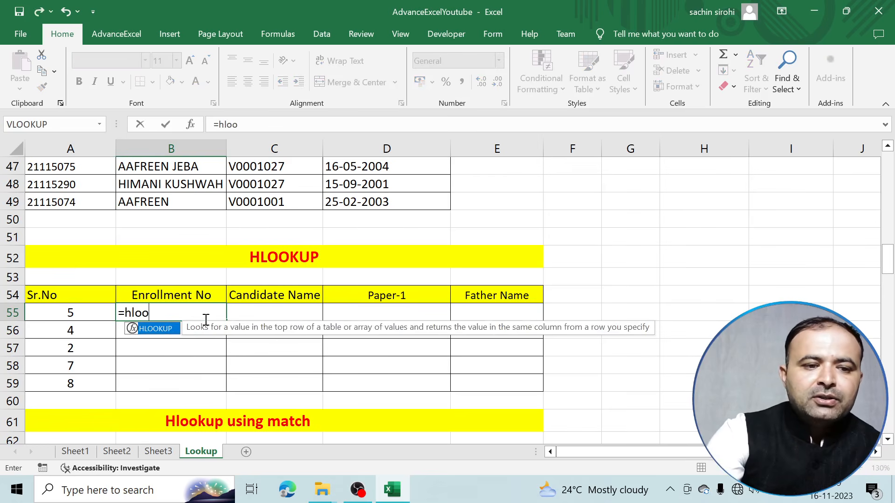
pyautogui.write('kup')
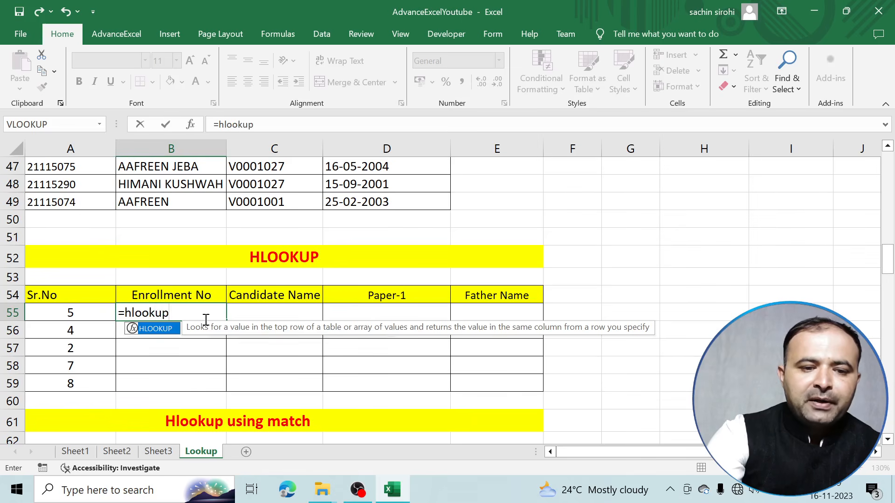
pyautogui.write('(')
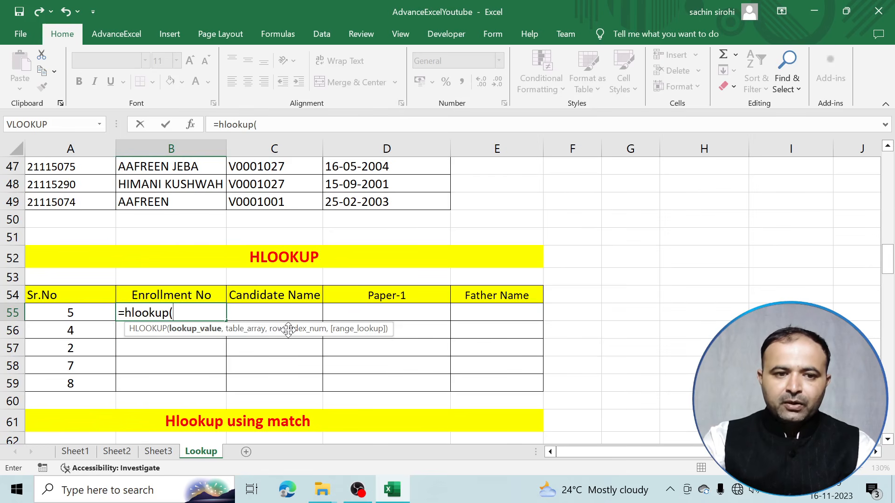
pyautogui.click(204, 295)
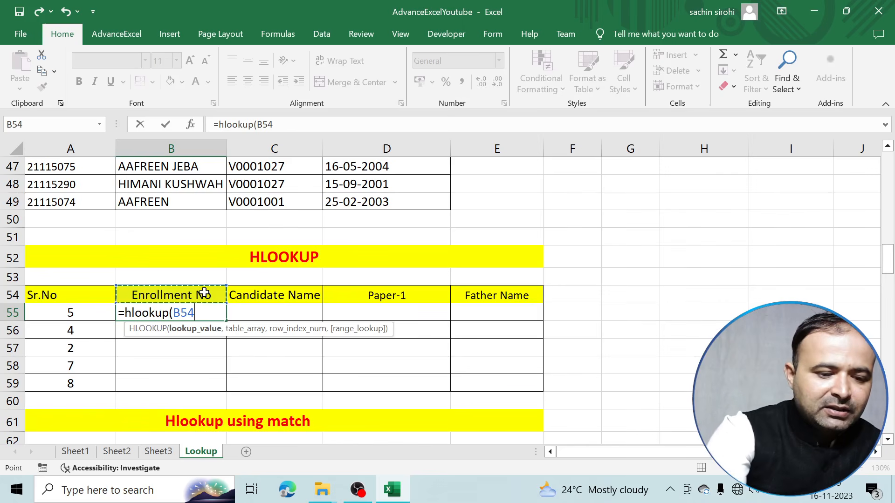
pyautogui.press('F4')
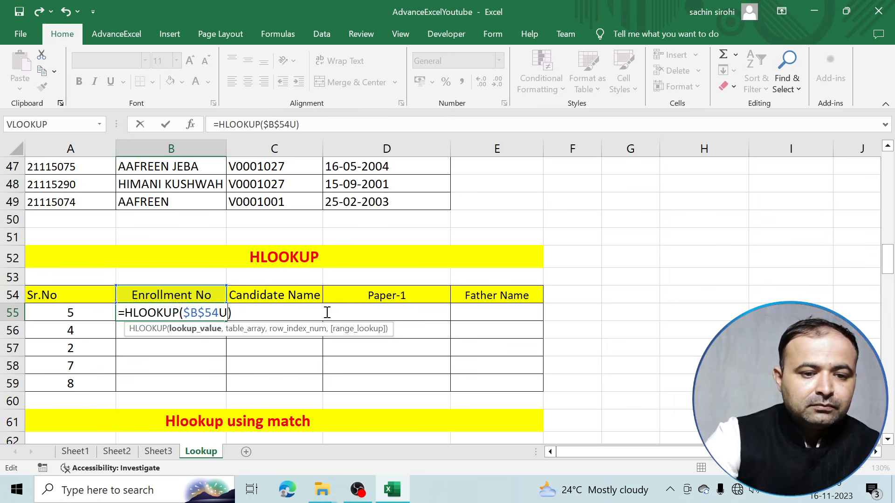
pyautogui.press('BackSpace')
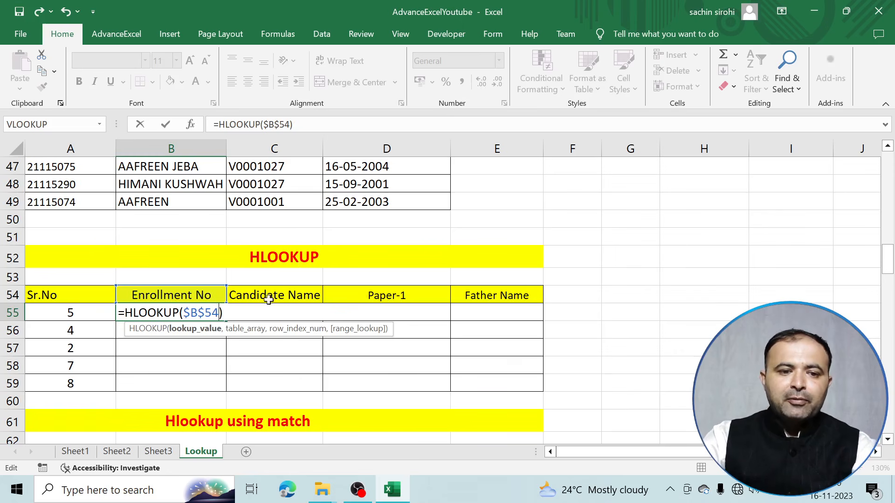
pyautogui.scroll(8, 252, 294)
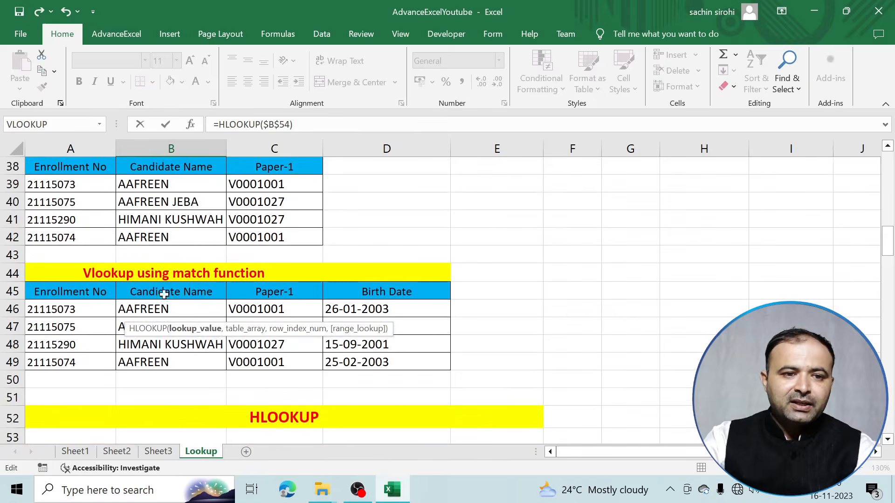
pyautogui.scroll(2, 148, 257)
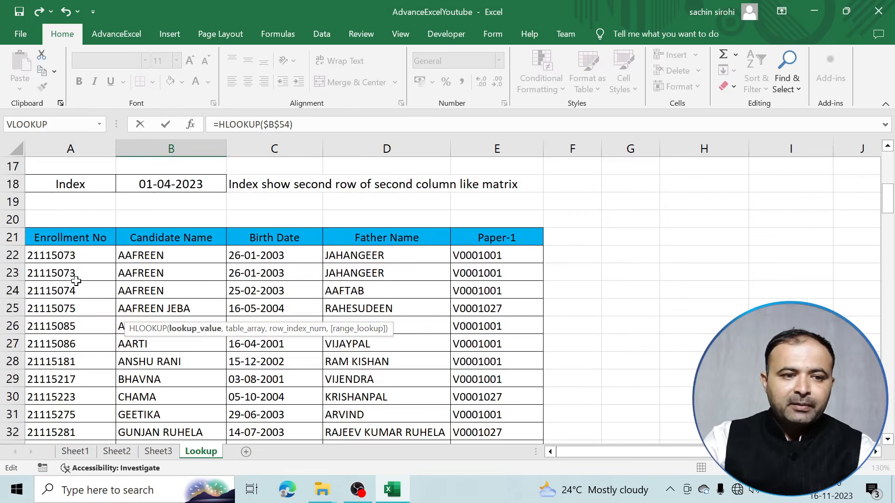
pyautogui.scroll(-10, 53, 324)
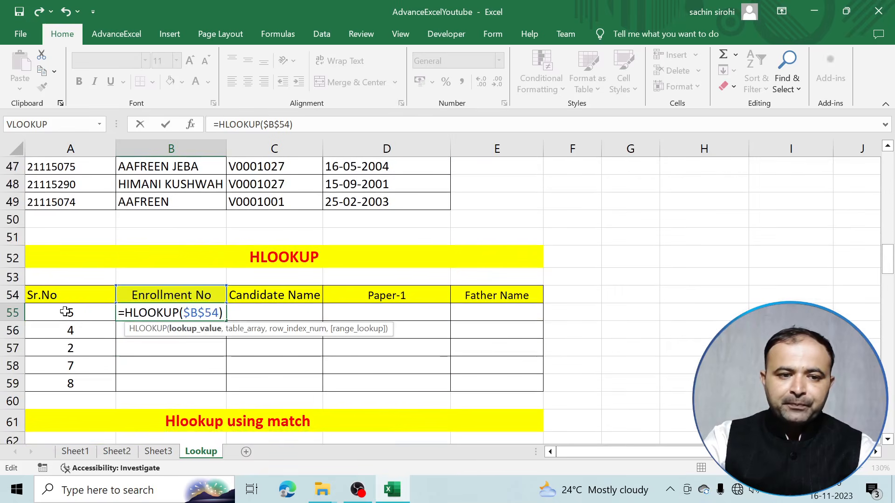
pyautogui.write(',')
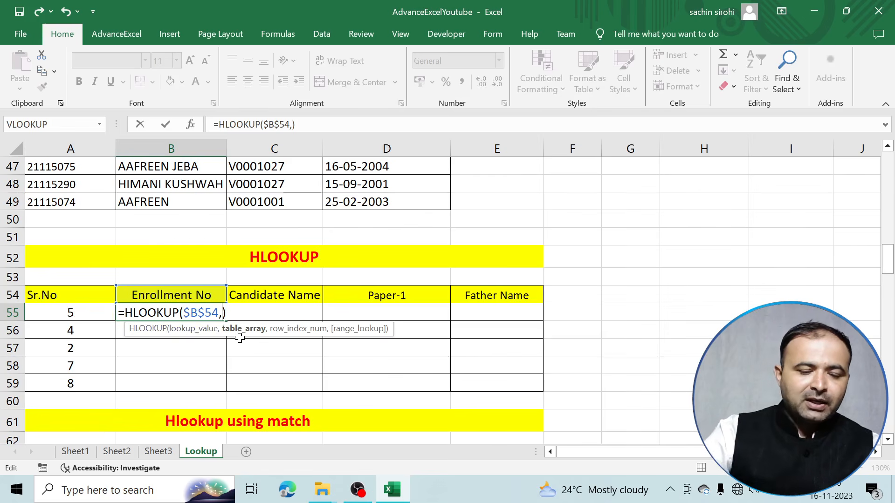
# Replace the HLOOKUP lookup value in B55 with the row-locked Enrollment No header reference B$54
pyautogui.press('BackSpace')
pyautogui.press('BackSpace')
pyautogui.press('BackSpace')
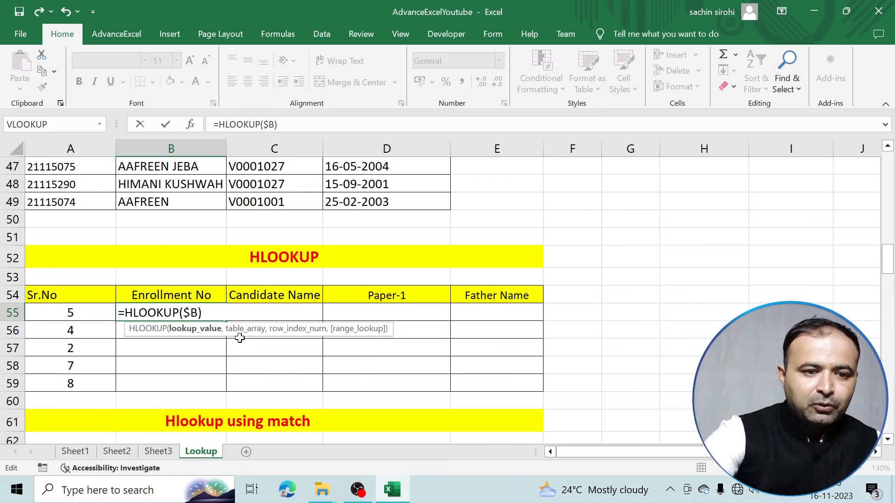
pyautogui.press('BackSpace')
pyautogui.press('BackSpace')
pyautogui.click(187, 294)
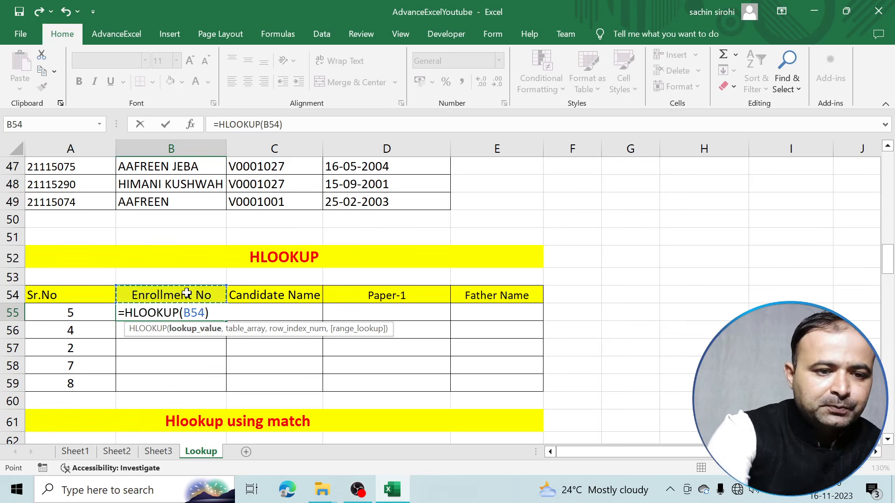
pyautogui.press('F4')
pyautogui.press('F4')
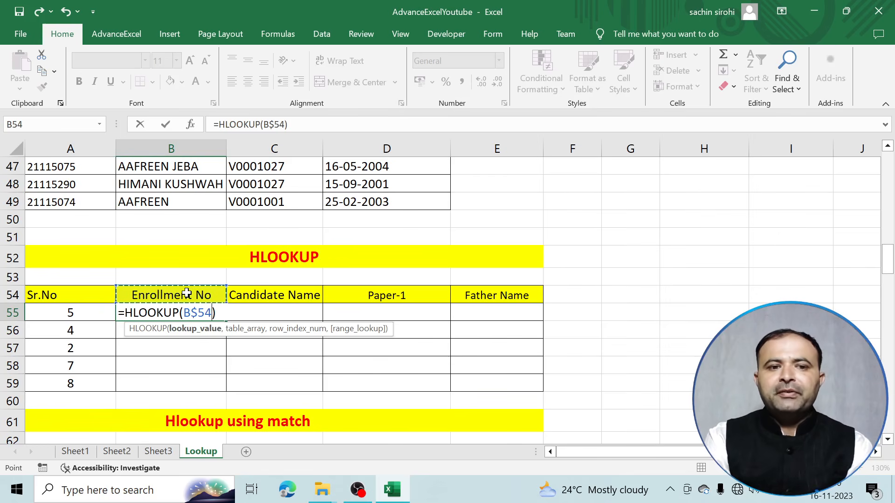
pyautogui.write(',')
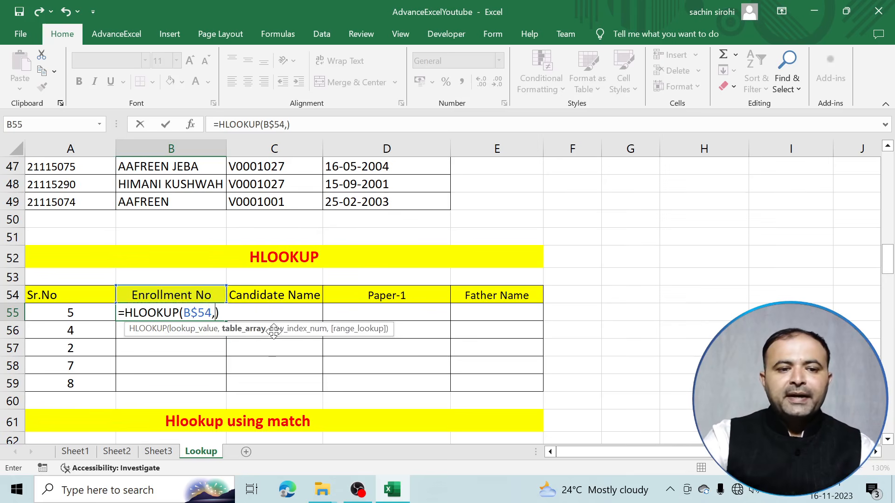
# Set the HLOOKUP table array to the candidate records with their headers, locked as $A$21:$E$34
pyautogui.scroll(4, 274, 284)
pyautogui.scroll(5, 274, 284)
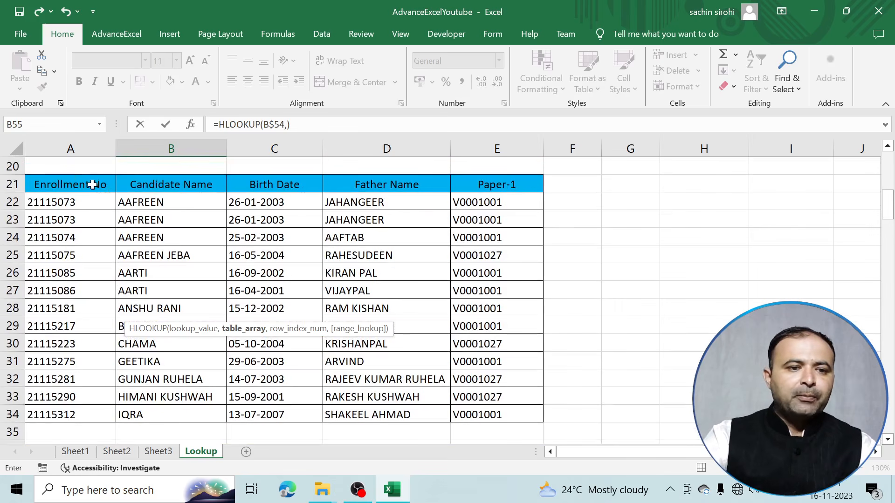
pyautogui.moveTo(90, 184); pyautogui.dragTo(522, 414)
pyautogui.scroll(-9, 410, 344)
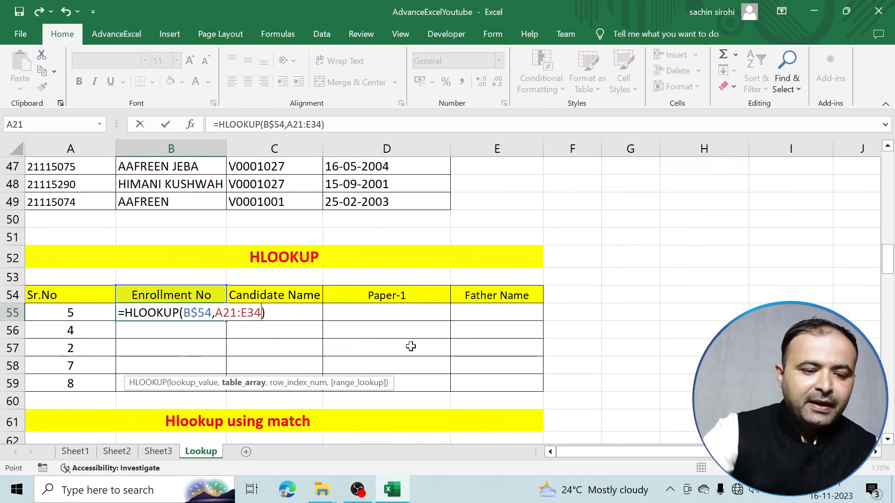
pyautogui.press('F4')
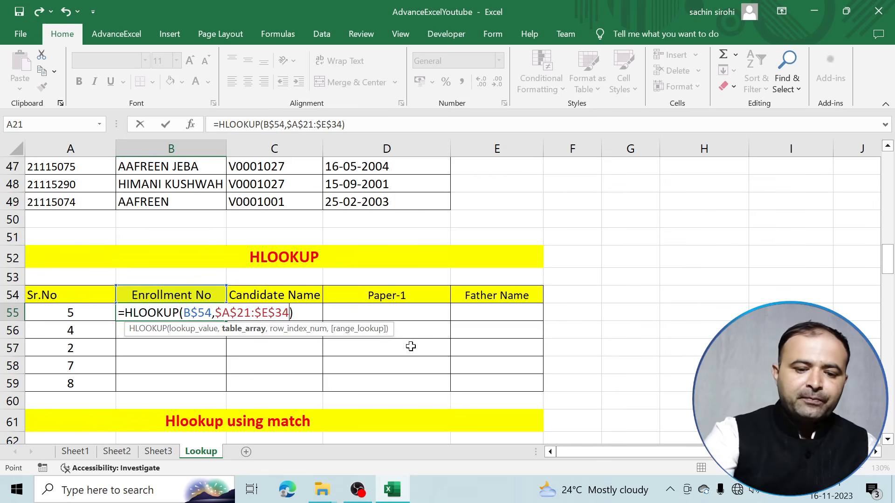
pyautogui.write(',')
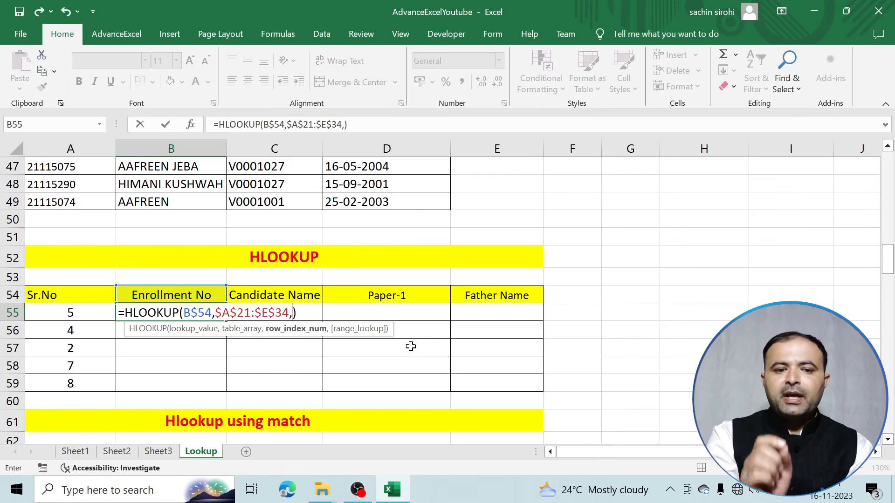
# Complete the B55 HLOOKUP with the column-locked Sr.No reference $A55 as row index and FALSE for an exact match
pyautogui.click(79, 313)
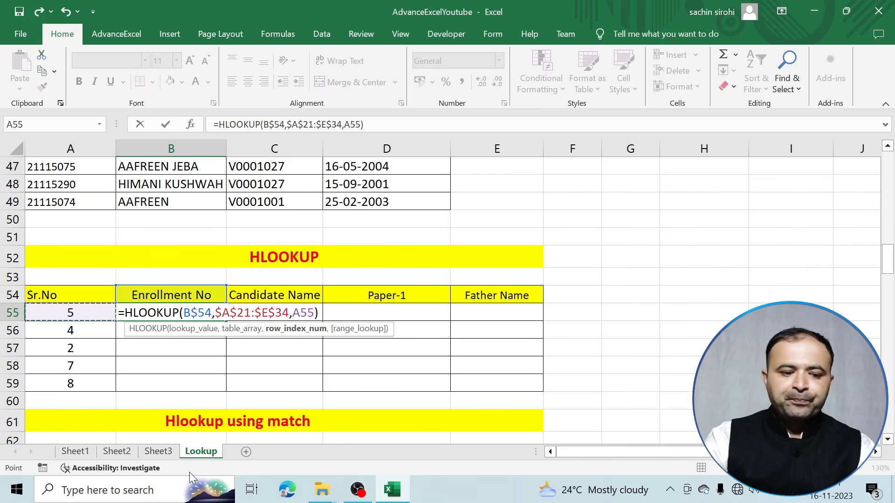
pyautogui.press('F4')
pyautogui.press('F4')
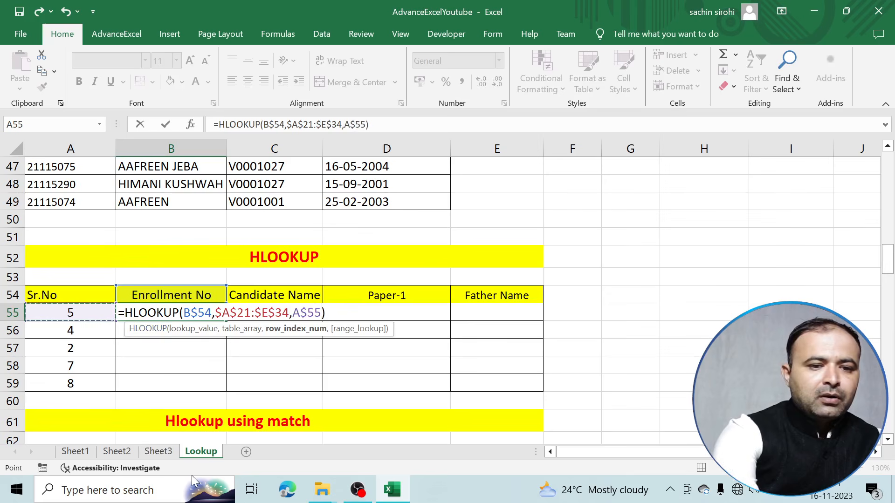
pyautogui.press('F4')
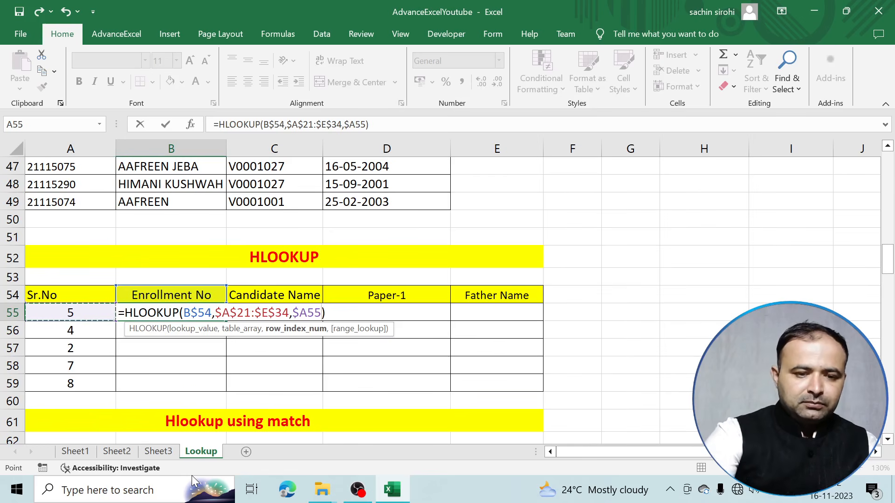
pyautogui.write(',')
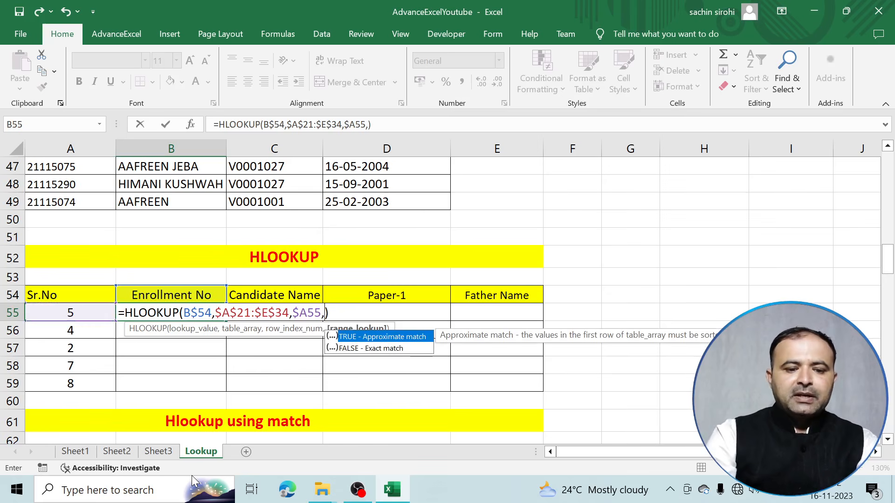
pyautogui.write('false')
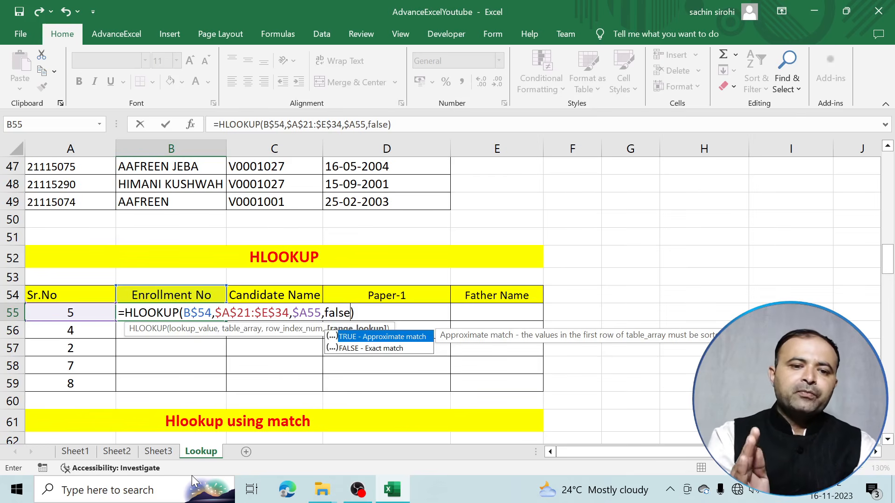
pyautogui.write(')')
pyautogui.press('Return')
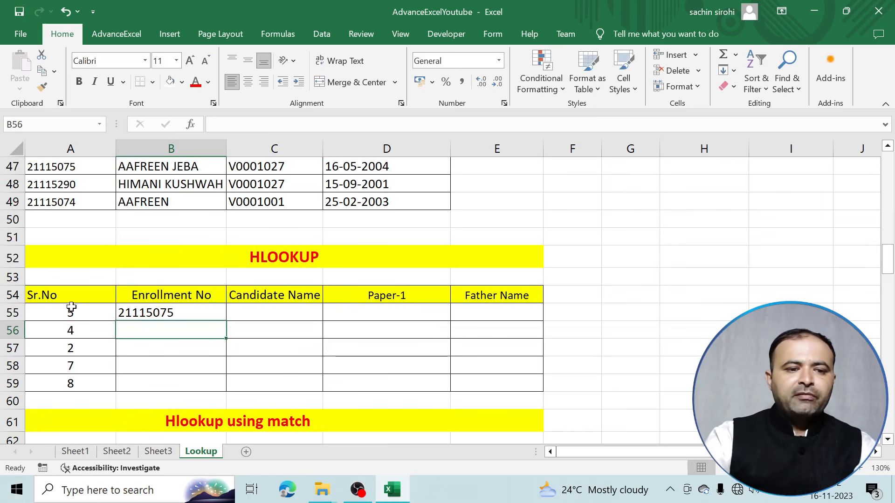
# Check the B55 result against the Enrollment No in the fifth row of the candidate records table
pyautogui.scroll(3, 166, 314)
pyautogui.scroll(6, 167, 316)
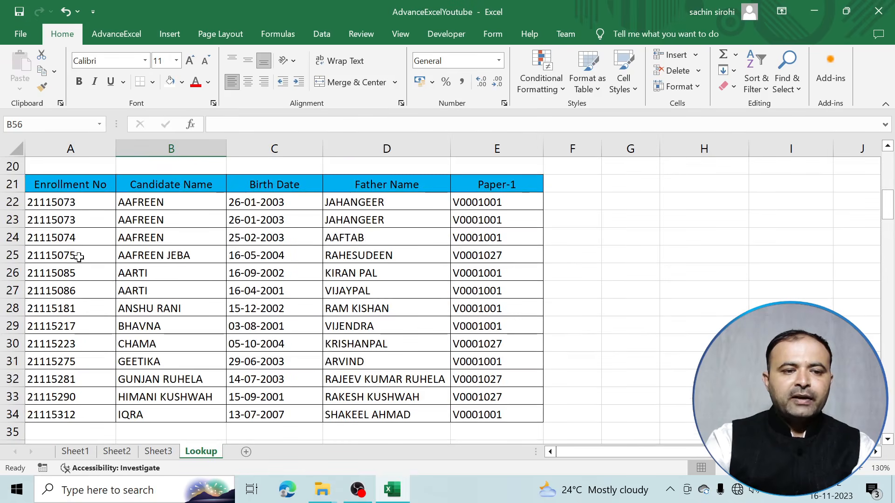
pyautogui.moveTo(76, 253); pyautogui.dragTo(152, 254)
pyautogui.scroll(-4, 267, 362)
pyautogui.scroll(-3, 266, 363)
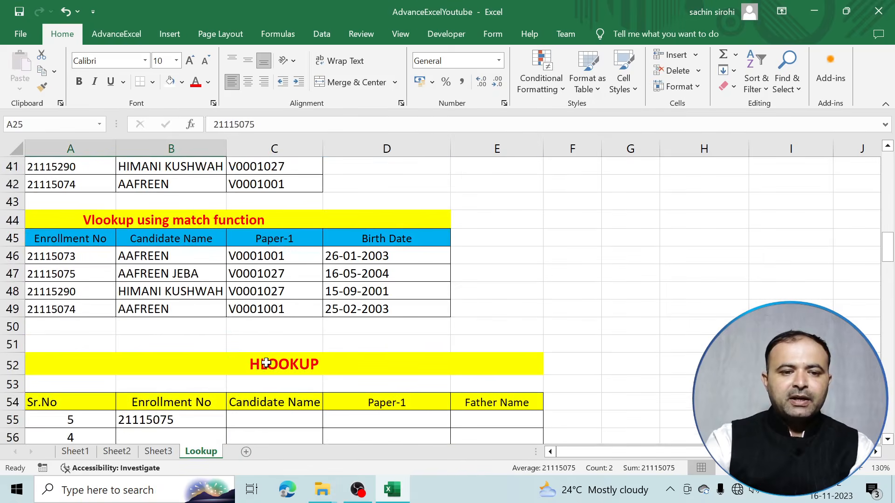
pyautogui.scroll(-2, 250, 342)
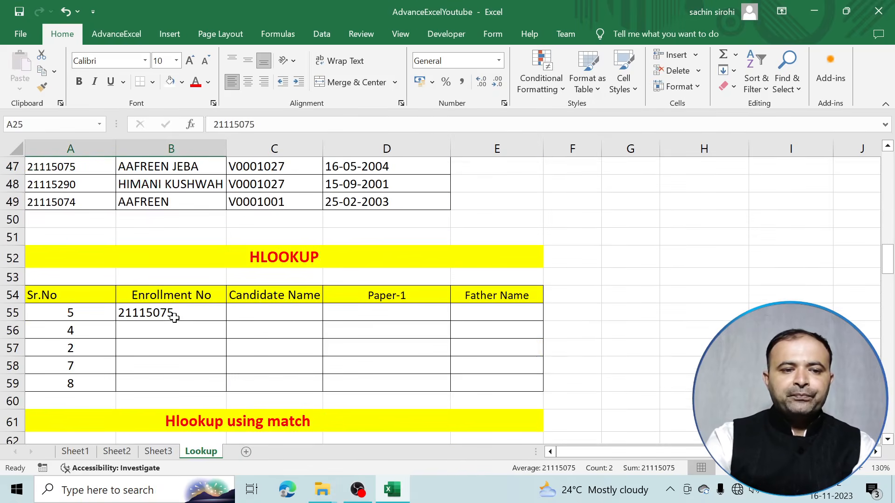
pyautogui.scroll(8, 181, 317)
pyautogui.scroll(1, 72, 236)
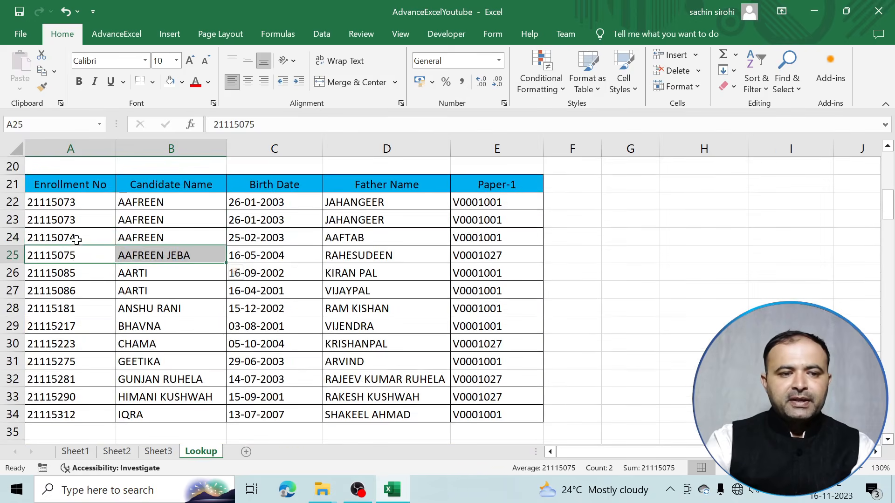
pyautogui.scroll(-9, 209, 343)
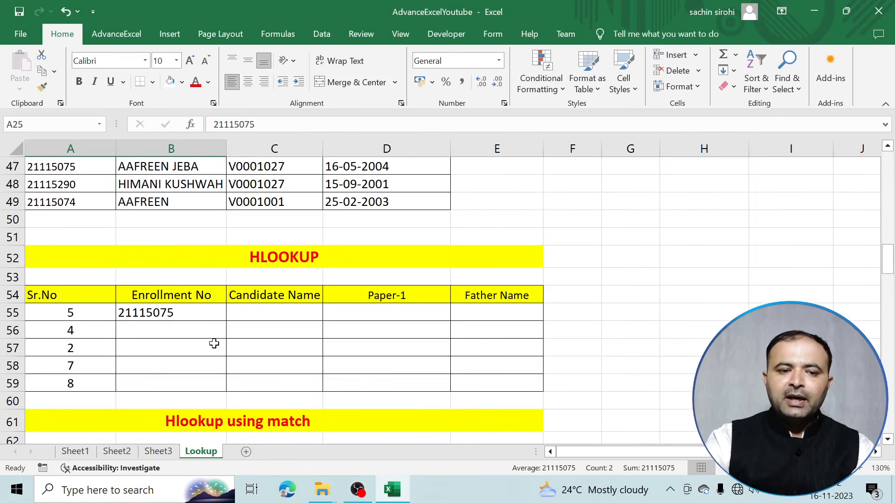
# Fill the B55 HLOOKUP formula across to E55 and compare the results with the candidate record in row 25
pyautogui.click(204, 316)
pyautogui.moveTo(225, 320); pyautogui.dragTo(521, 326)
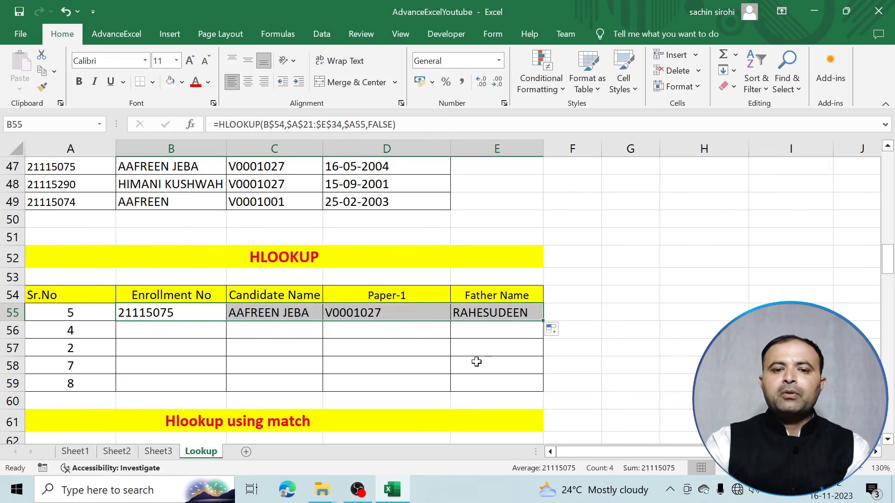
pyautogui.scroll(7, 192, 240)
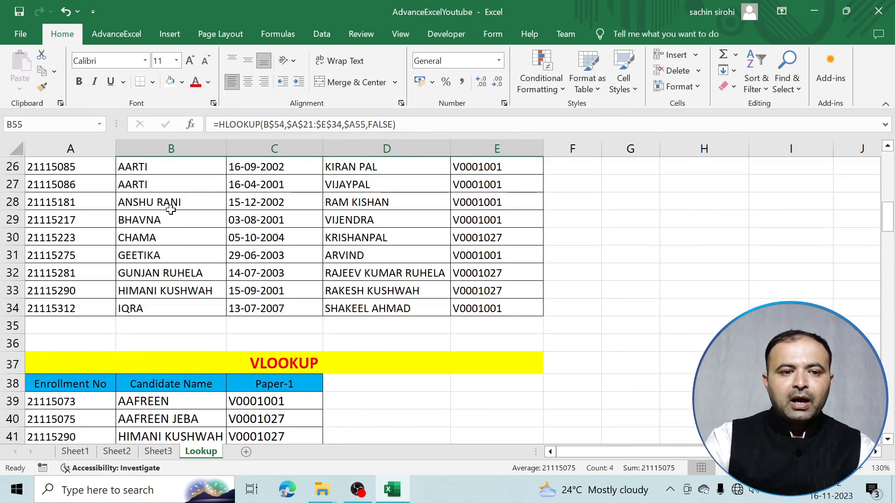
pyautogui.scroll(1, 177, 202)
pyautogui.moveTo(177, 201); pyautogui.dragTo(466, 201)
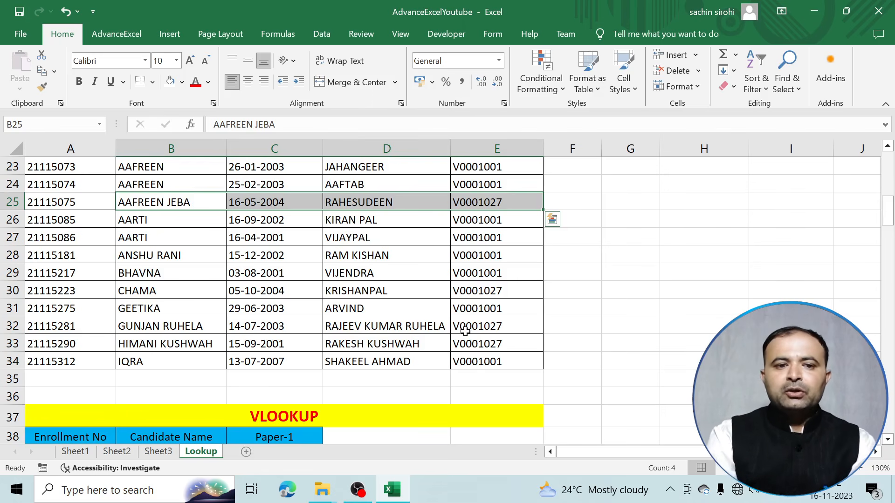
pyautogui.scroll(-7, 458, 379)
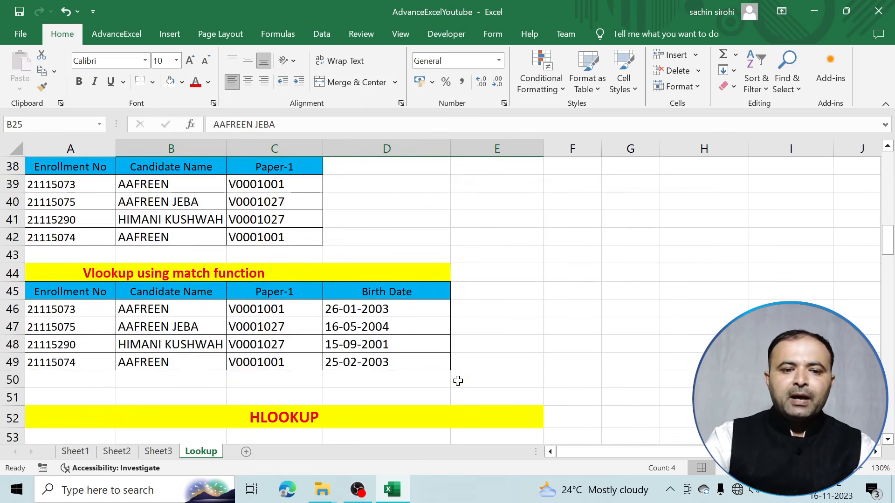
pyautogui.scroll(-1, 458, 381)
# Fill the HLOOKUP formula from B55 through the rest of the table, B55:E59, and review the references in B55
pyautogui.click(142, 313)
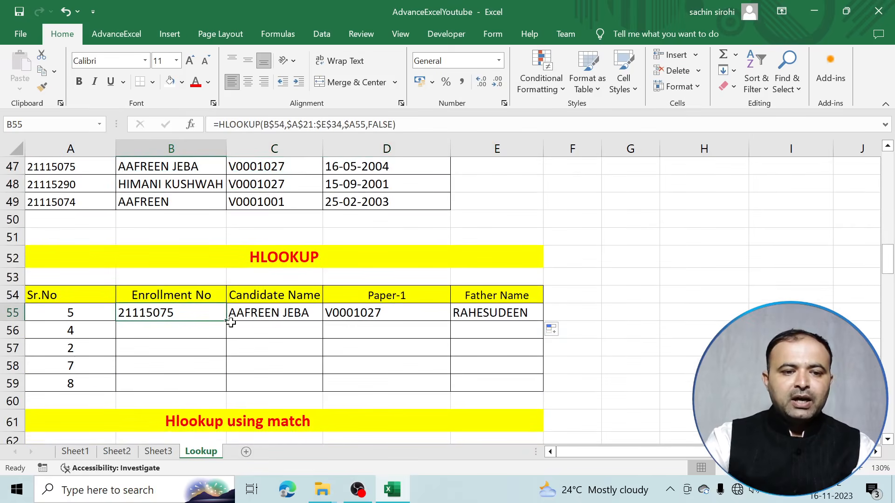
pyautogui.moveTo(227, 320); pyautogui.dragTo(540, 385)
pyautogui.doubleClick(163, 311)
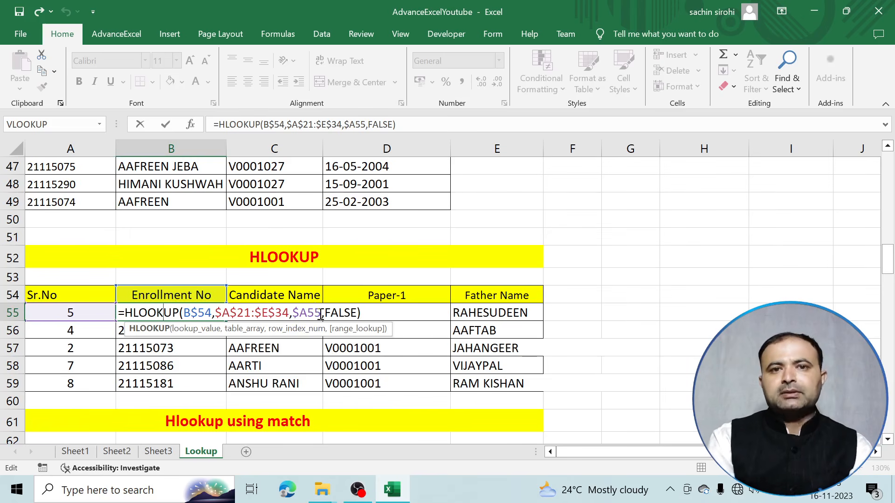
pyautogui.press('Return')
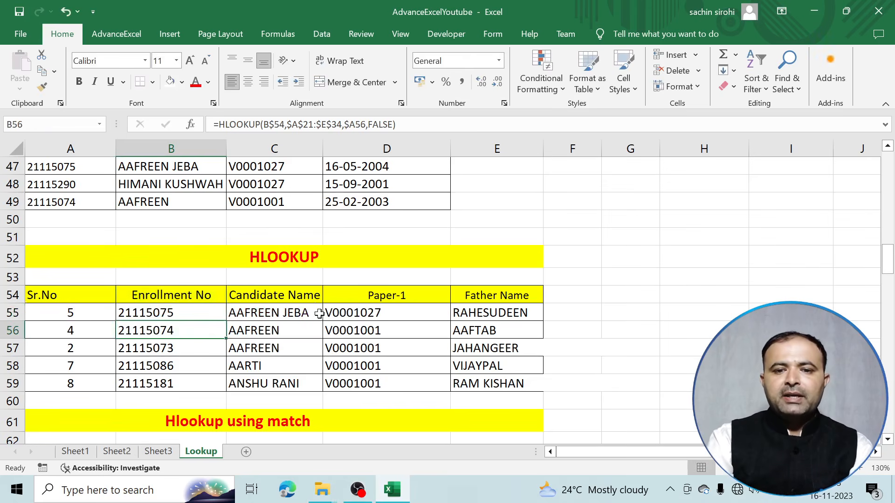
# Copy the B39 formula without its equals sign and paste it into D38 as the text VLOOKUP($A39,$A$22:$E$34,2,FALSE)
pyautogui.scroll(4, 319, 313)
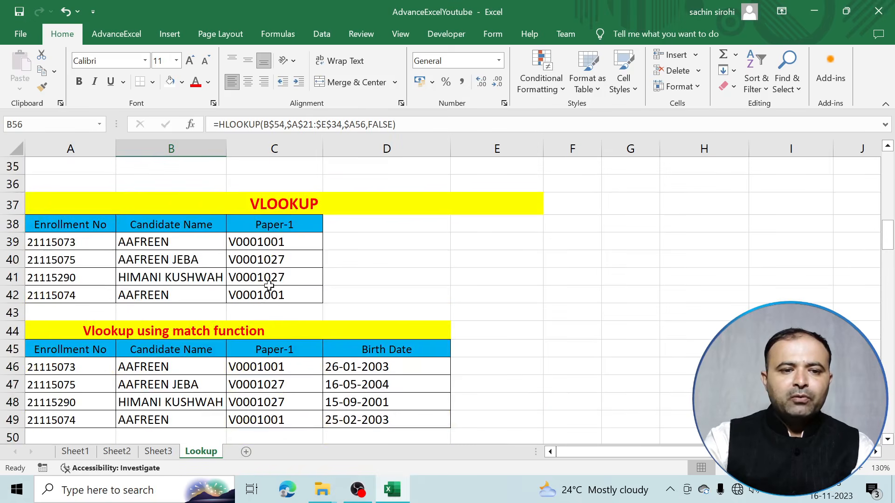
pyautogui.click(154, 243)
pyautogui.doubleClick(154, 243)
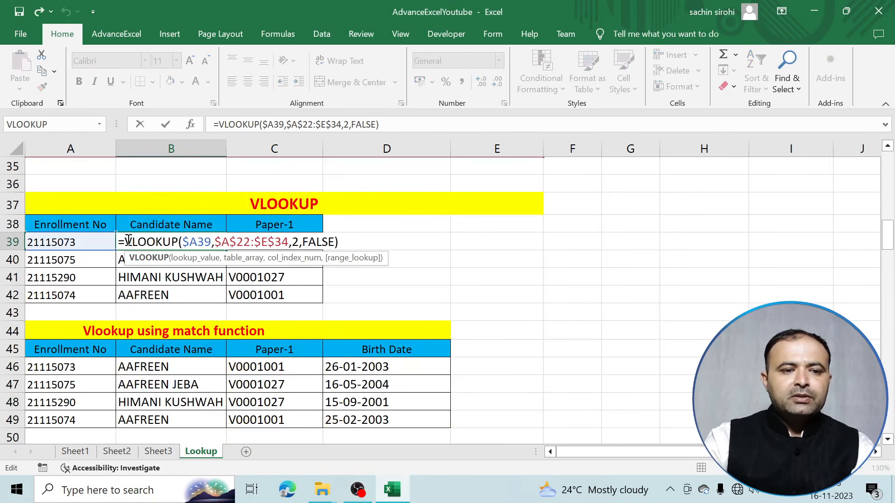
pyautogui.moveTo(125, 243); pyautogui.dragTo(346, 243)
pyautogui.hotkey('ctrl', 'c')
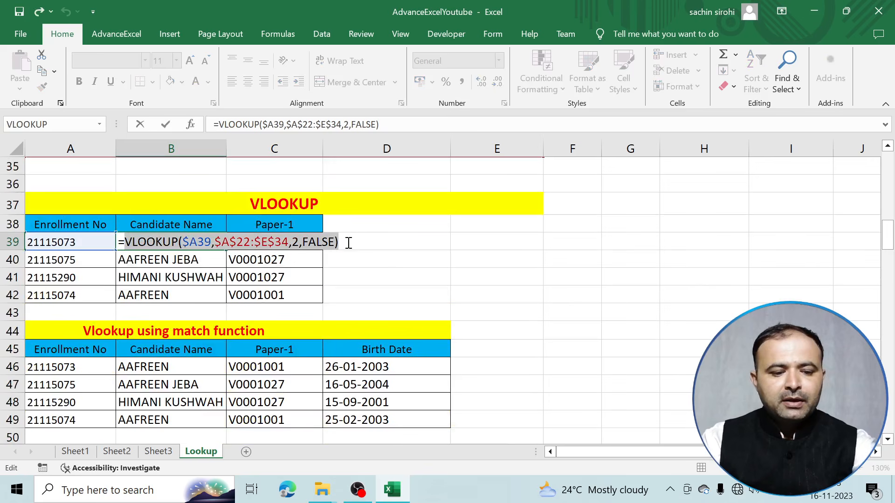
pyautogui.press('Return')
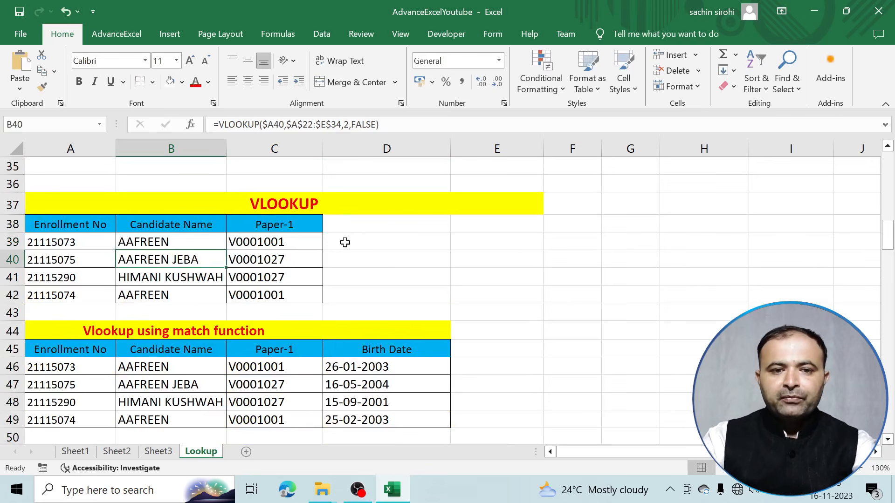
pyautogui.click(418, 224)
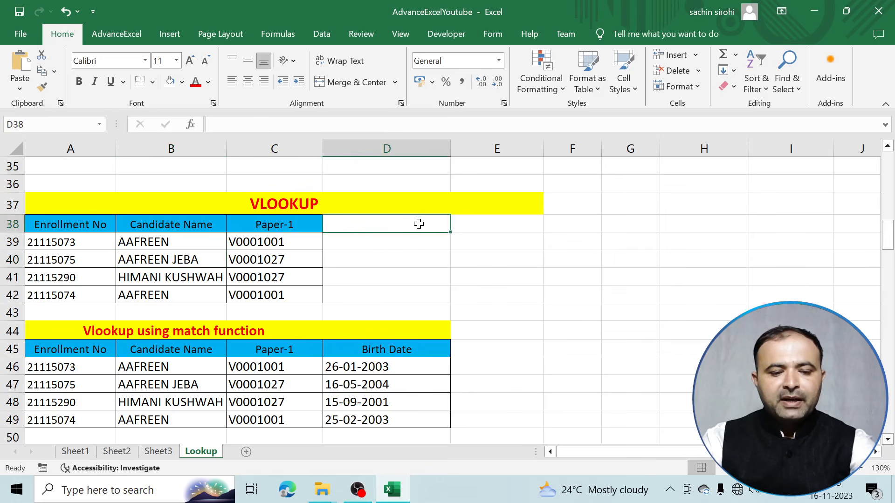
pyautogui.hotkey('ctrl', 'v')
pyautogui.click(498, 330)
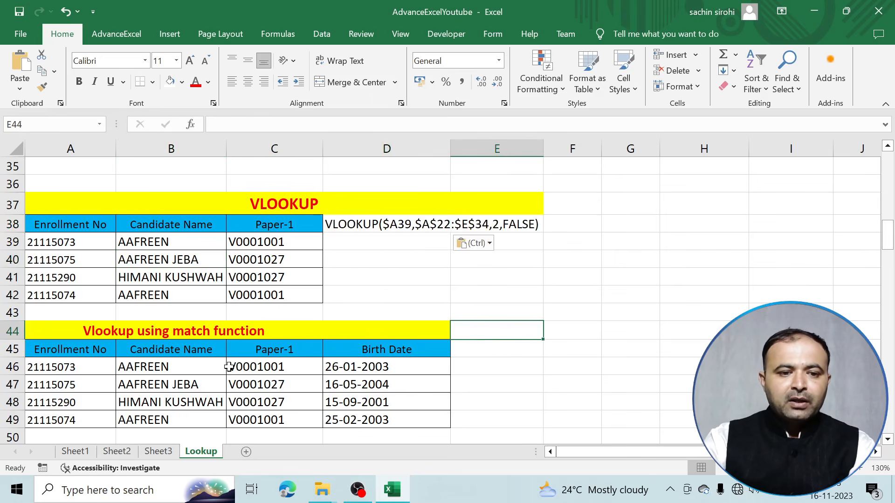
# Copy the B46 formula without its equals sign and paste it into E44 as the text VLOOKUP($A46,$A$22:$E$34,MATCH(B$45,$A$21:$E$21,0),FALSE)
pyautogui.click(189, 367)
pyautogui.doubleClick(186, 366)
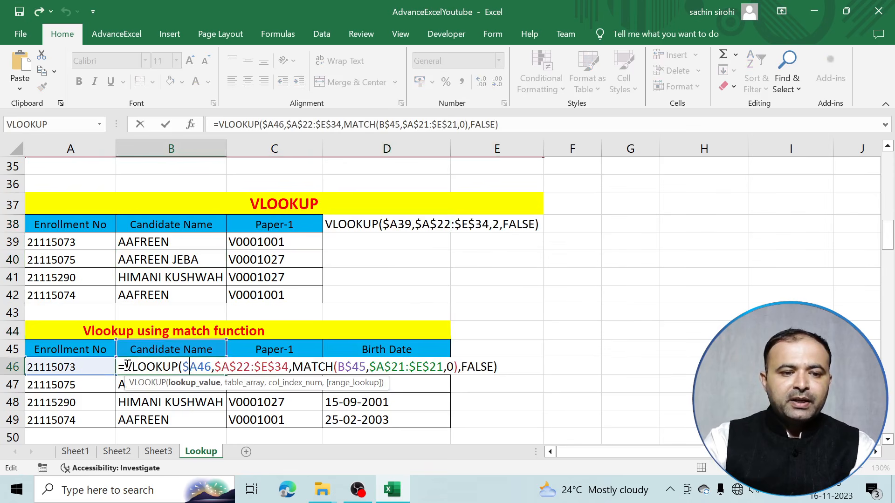
pyautogui.moveTo(127, 366); pyautogui.dragTo(498, 366)
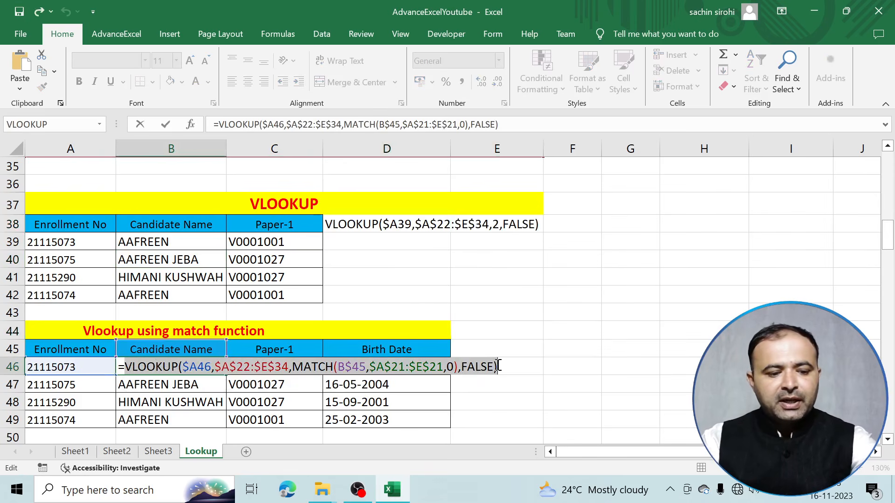
pyautogui.press('Return')
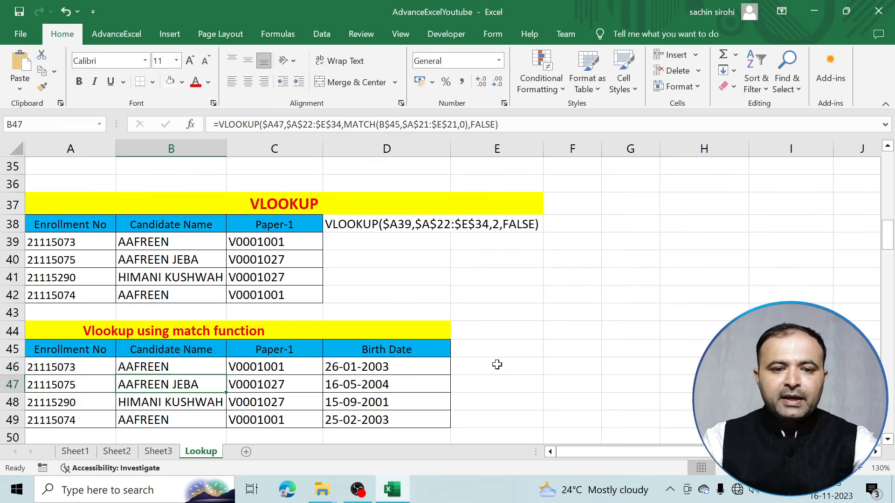
pyautogui.click(488, 327)
pyautogui.hotkey('ctrl', 'v')
pyautogui.click(508, 385)
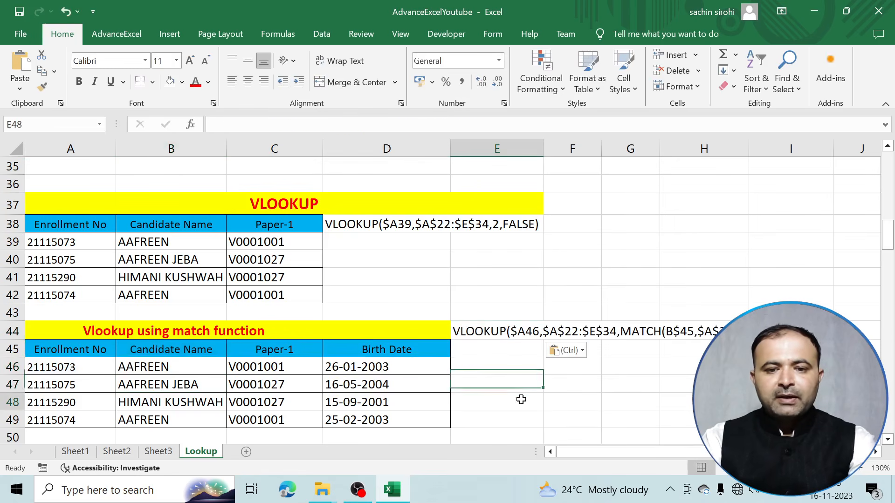
pyautogui.click(521, 400)
# Copy the B55 formula without its equals sign and paste it into F54 as the text HLOOKUP(B$54,$A$21:$E$34,$A55,FALSE)
pyautogui.scroll(-4, 521, 399)
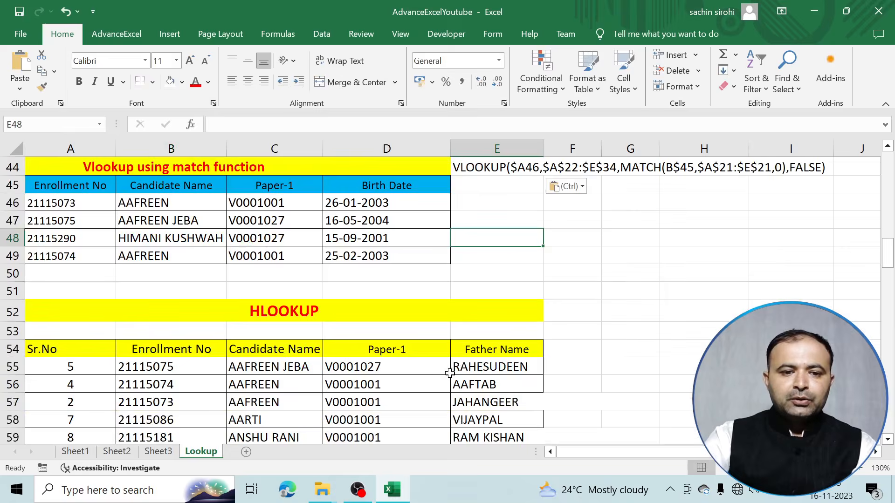
pyautogui.click(184, 313)
pyautogui.doubleClick(185, 313)
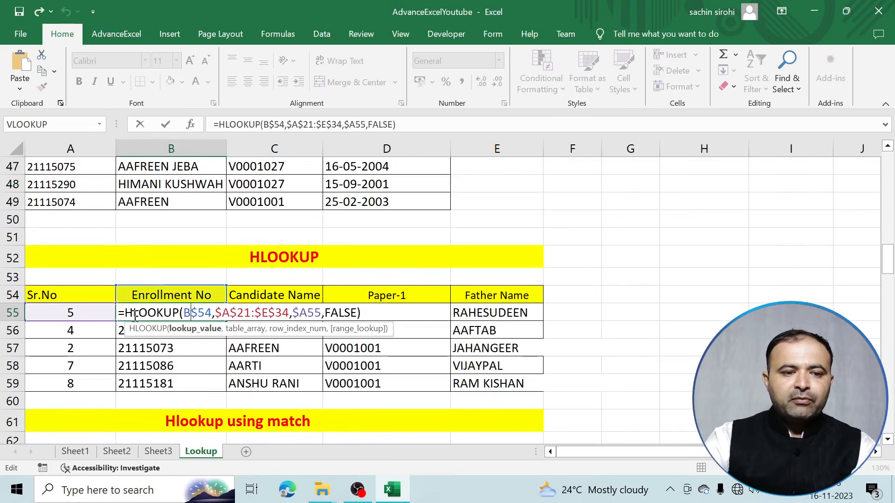
pyautogui.moveTo(124, 312); pyautogui.dragTo(369, 316)
pyautogui.hotkey('ctrl', 'c')
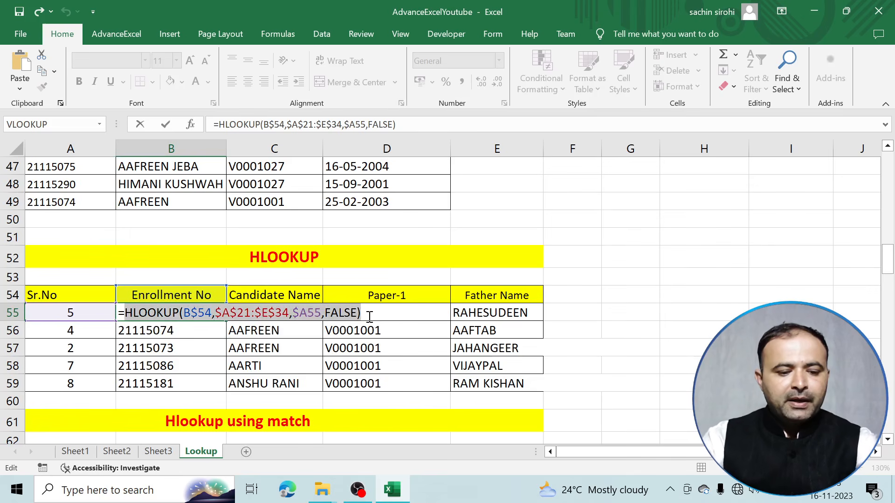
pyautogui.press('Return')
pyautogui.click(589, 295)
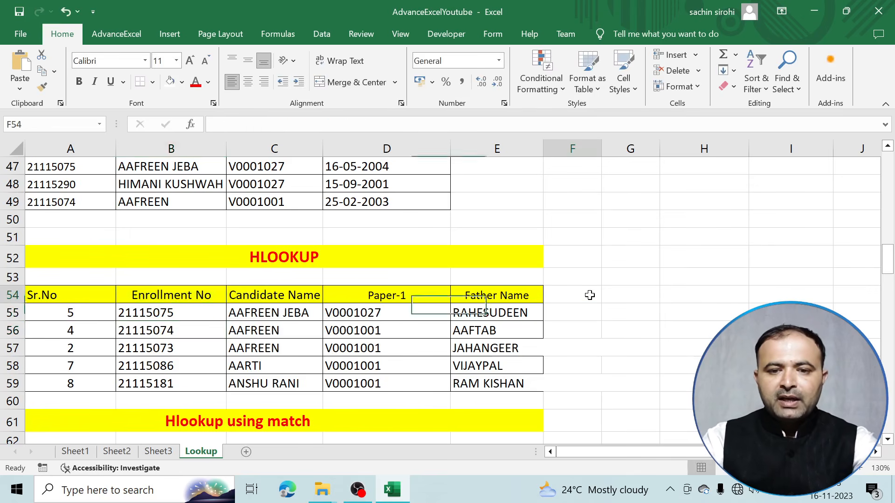
pyautogui.hotkey('ctrl', 'v')
pyautogui.click(678, 361)
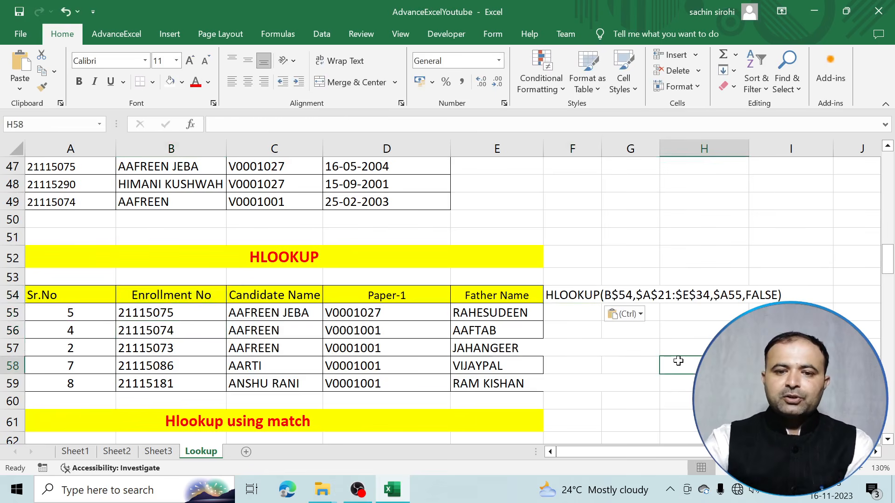
# Examine the Hlookup using match table and its enrollment numbers against the candidate records table and the earlier lookup tables
pyautogui.scroll(2, 678, 361)
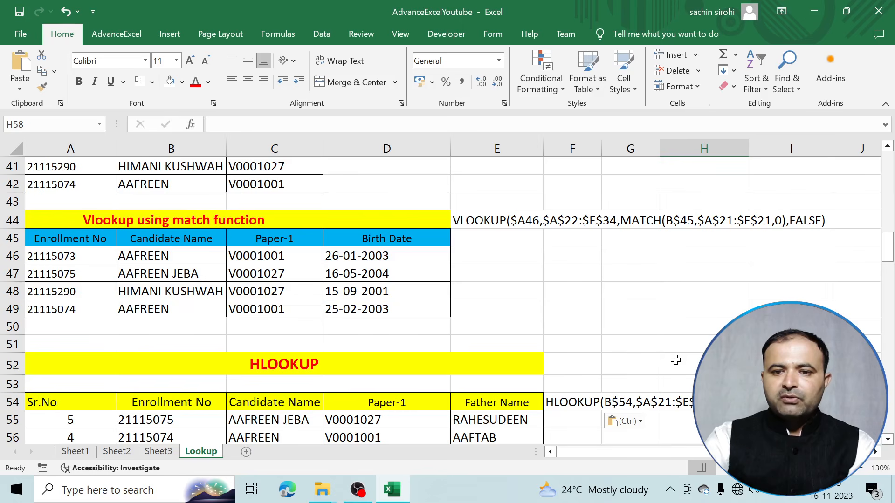
pyautogui.scroll(-4, 675, 360)
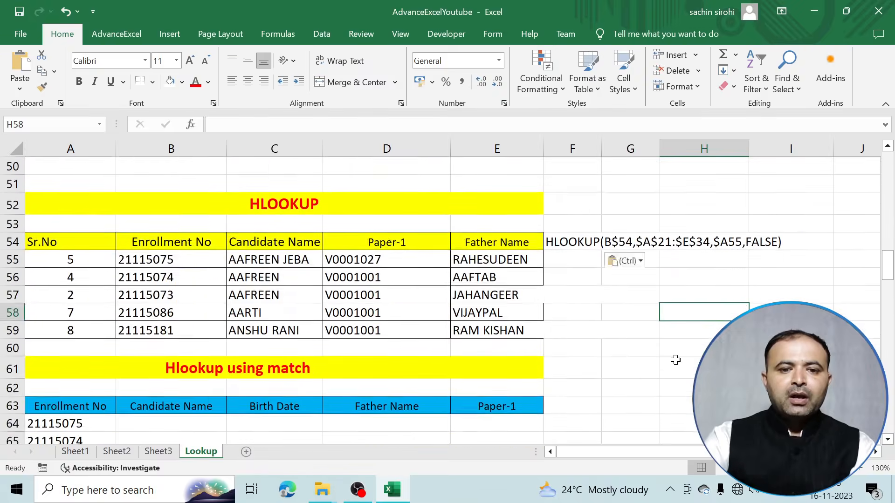
pyautogui.scroll(-1, 675, 359)
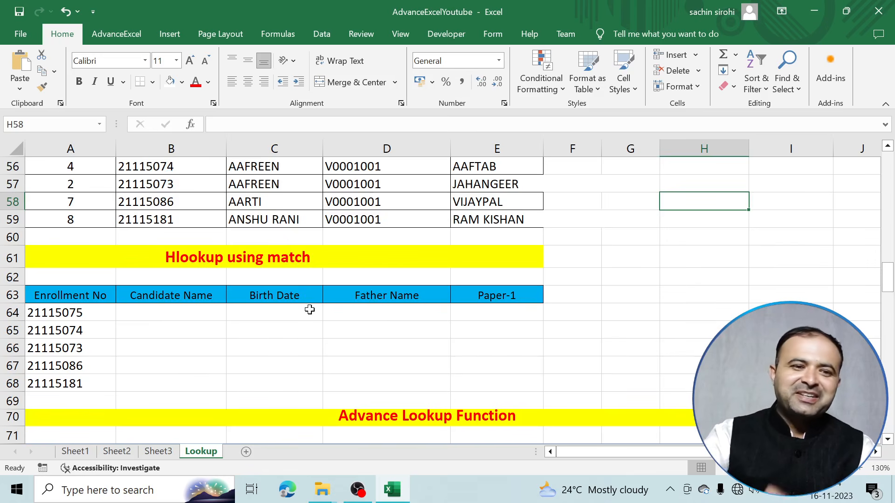
pyautogui.click(55, 316)
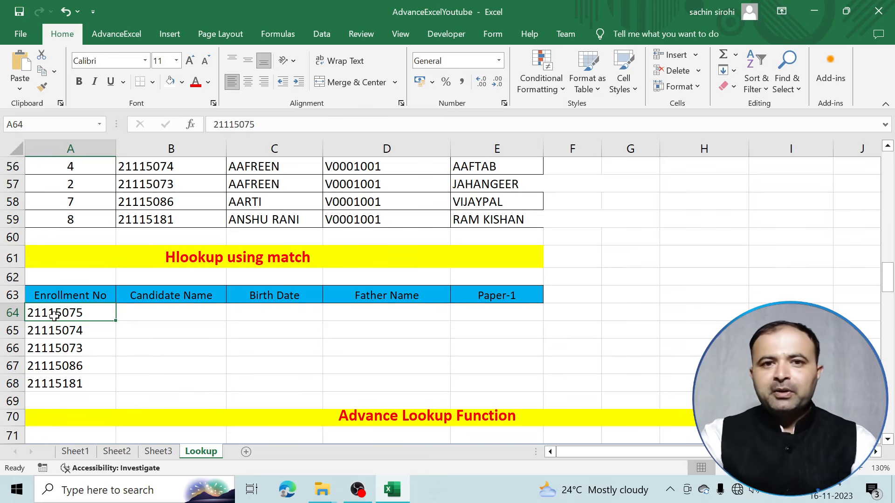
pyautogui.scroll(12, 93, 299)
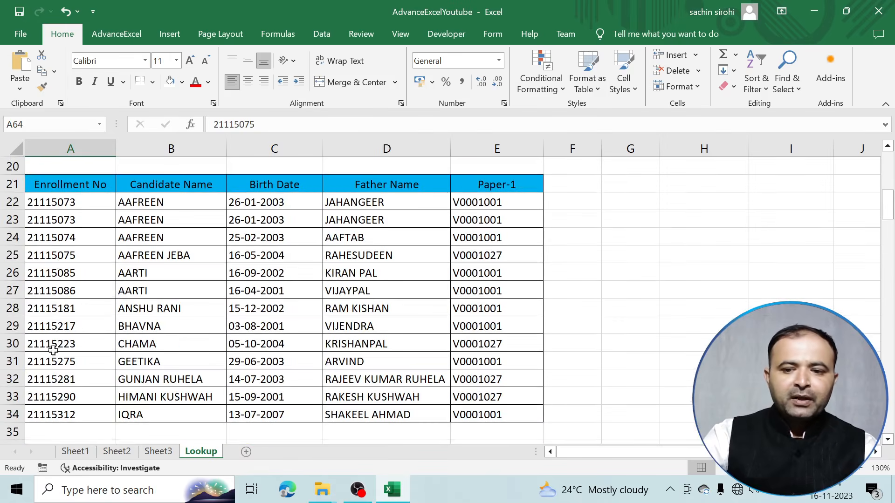
pyautogui.scroll(-1, 201, 373)
pyautogui.scroll(-3, 202, 373)
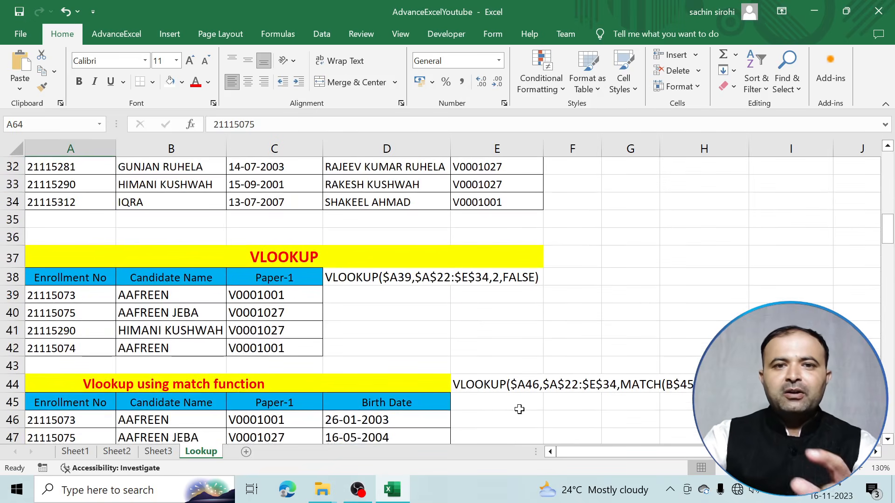
pyautogui.scroll(-7, 520, 409)
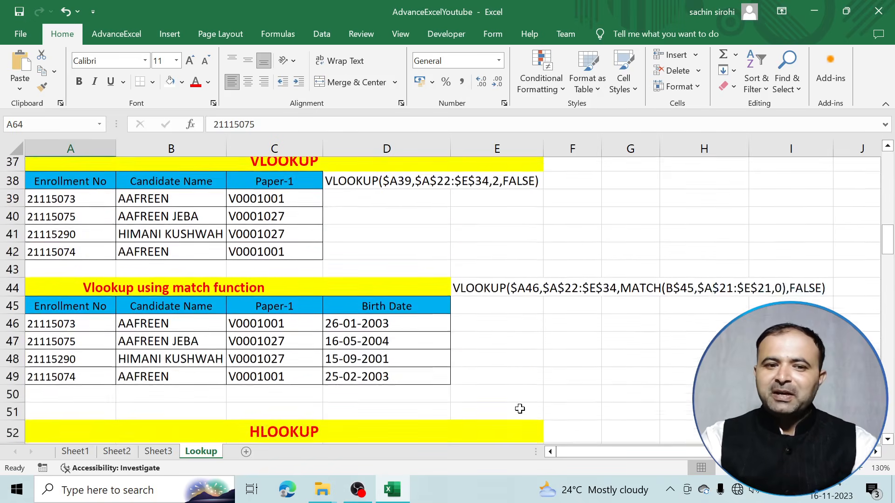
pyautogui.scroll(-1, 357, 391)
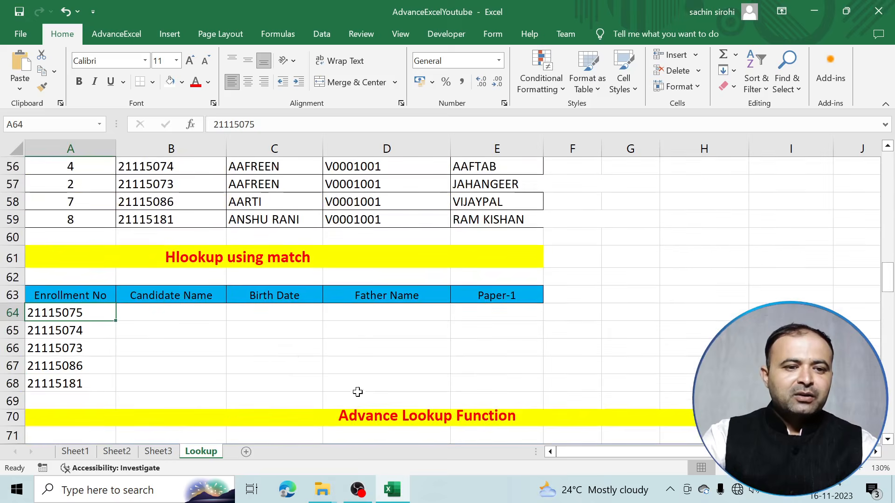
# Start an HLOOKUP formula in B64, the first Candidate Name cell of the Hlookup using match table
pyautogui.click(190, 312)
pyautogui.write('=')
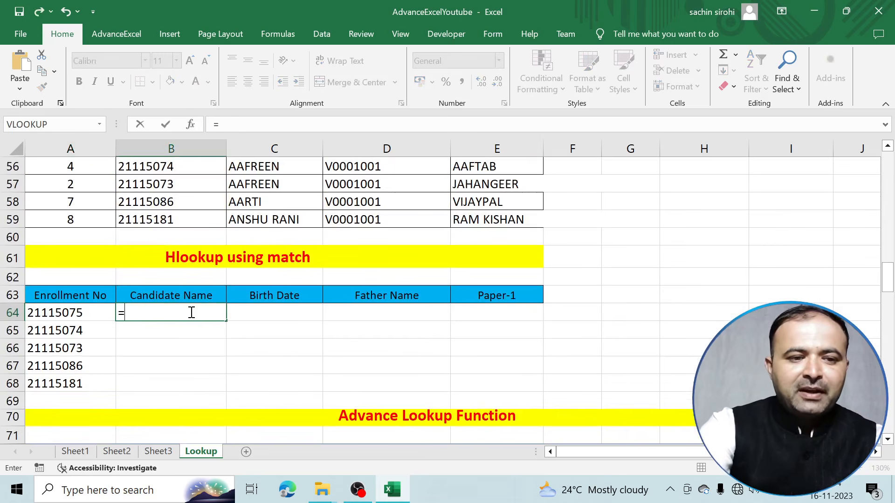
pyautogui.write('hlookup')
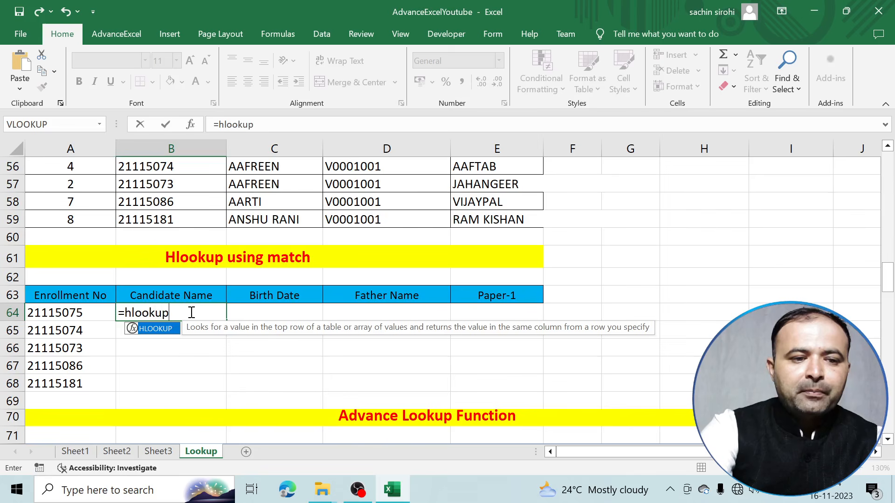
pyautogui.write('(')
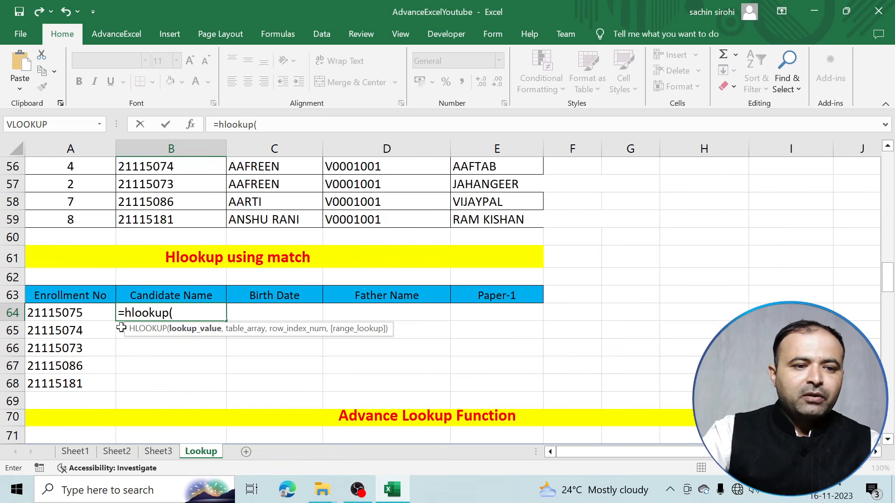
pyautogui.click(91, 313)
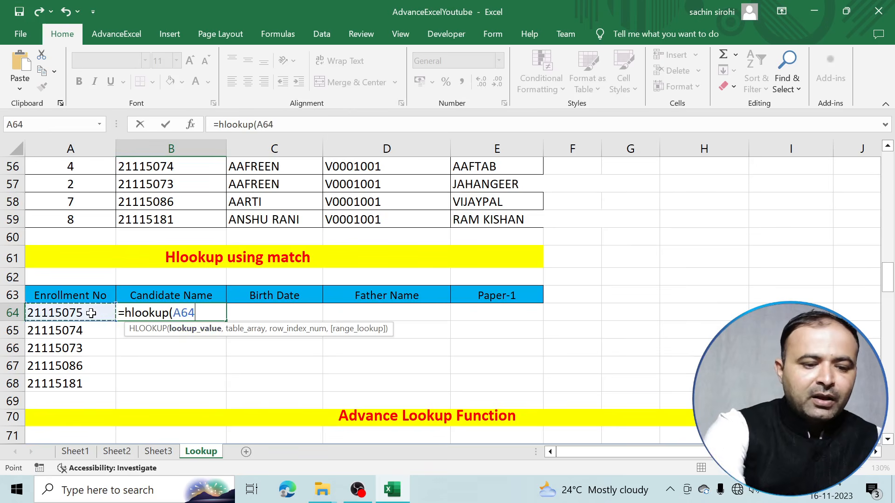
pyautogui.press('F4')
pyautogui.press('F4')
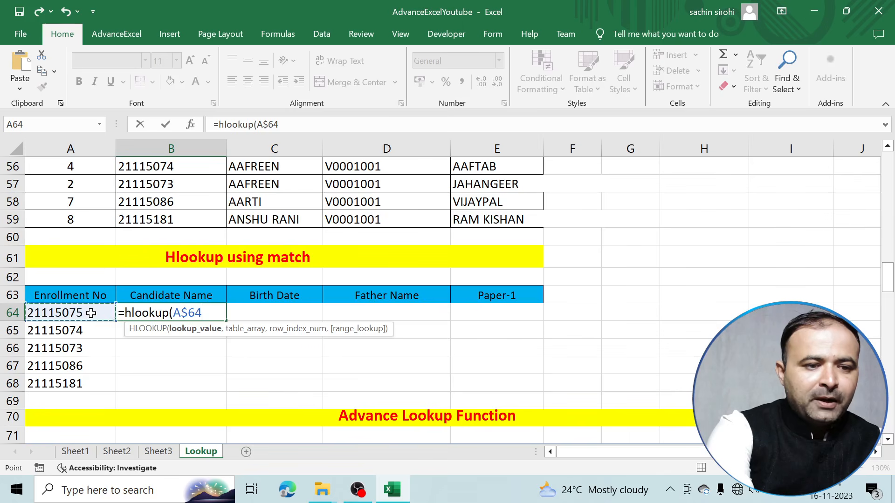
pyautogui.press('F4')
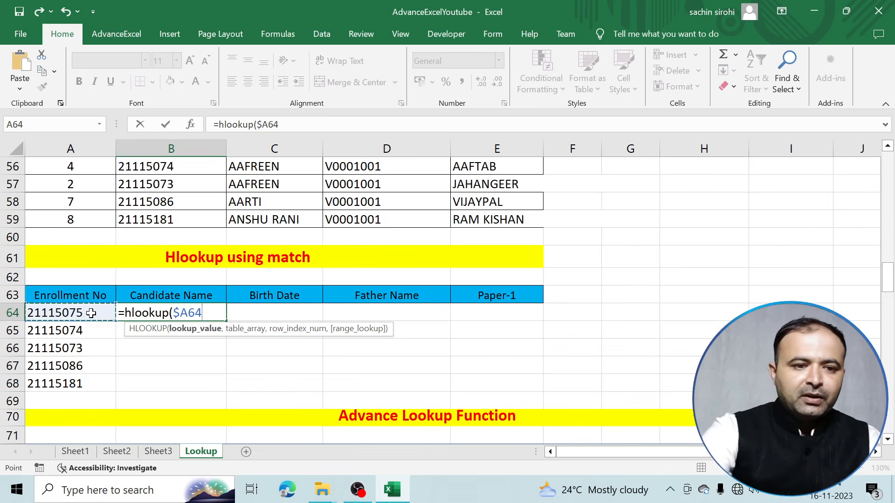
pyautogui.write(',')
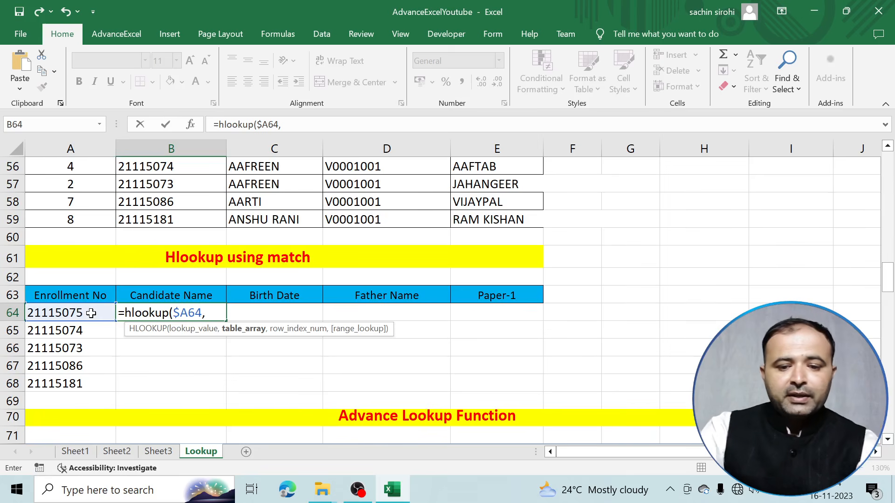
pyautogui.press('BackSpace')
pyautogui.press('BackSpace')
pyautogui.press('BackSpace')
pyautogui.press('BackSpace')
pyautogui.press('BackSpace')
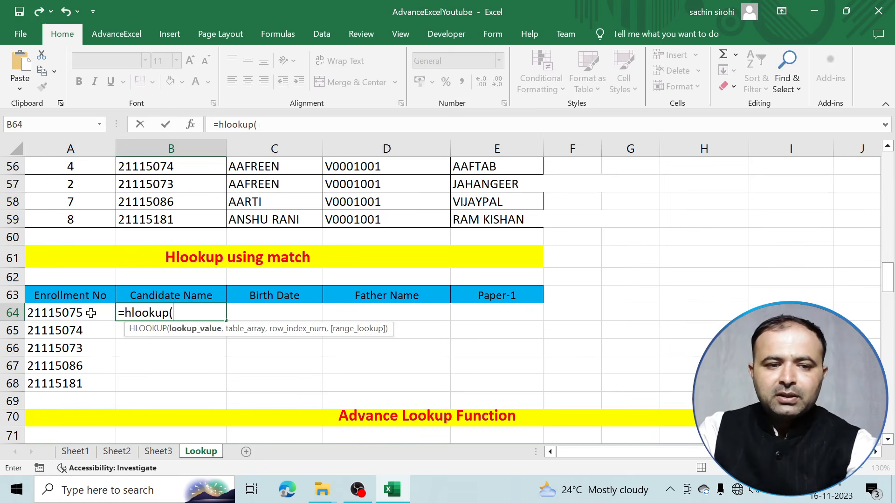
# Give the HLOOKUP formula the Candidate Name header as its lookup value, with the row locked as B$63
pyautogui.click(169, 296)
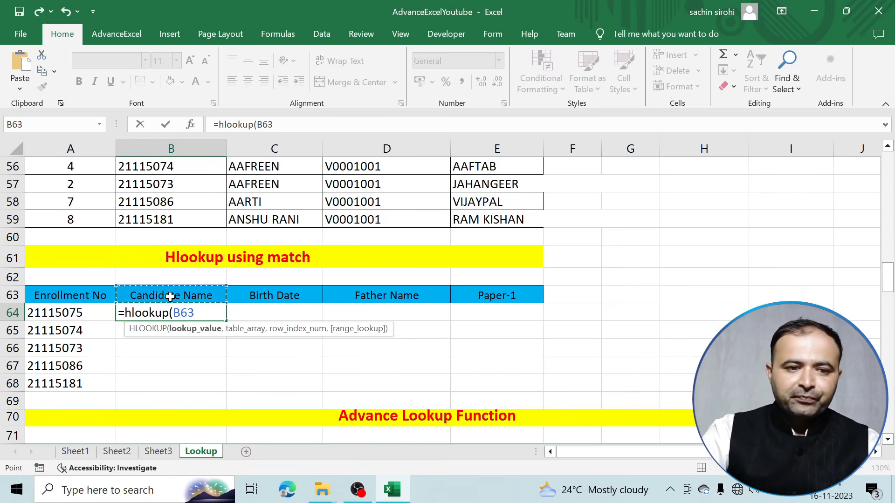
pyautogui.press('F4')
pyautogui.press('F4')
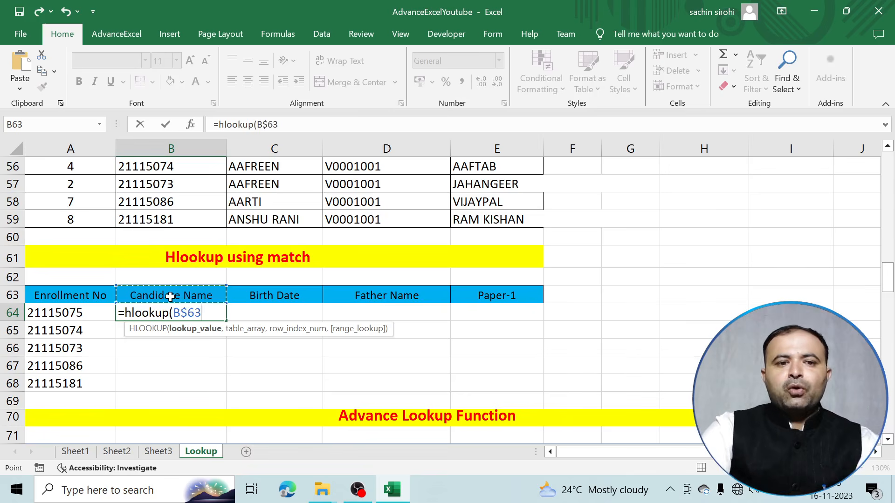
pyautogui.write(',')
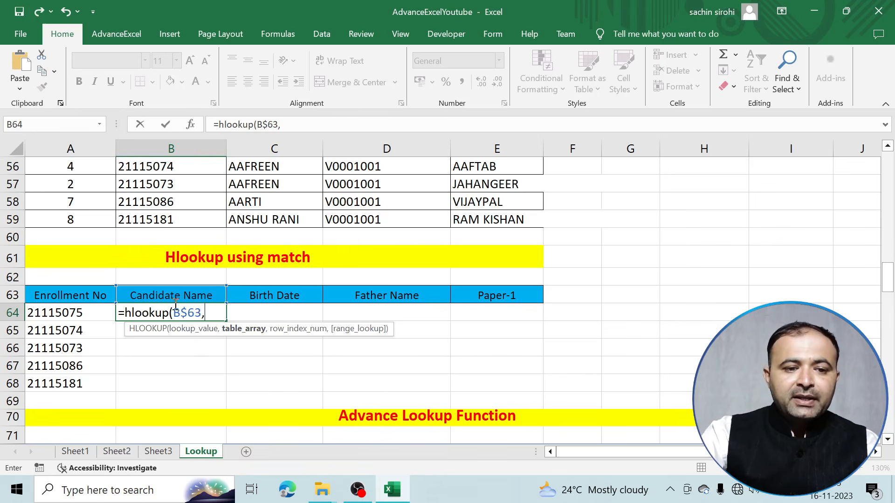
# Add the candidate records table including its headers as the formula's table array, locked as $A$21:$E$34
pyautogui.scroll(10, 221, 313)
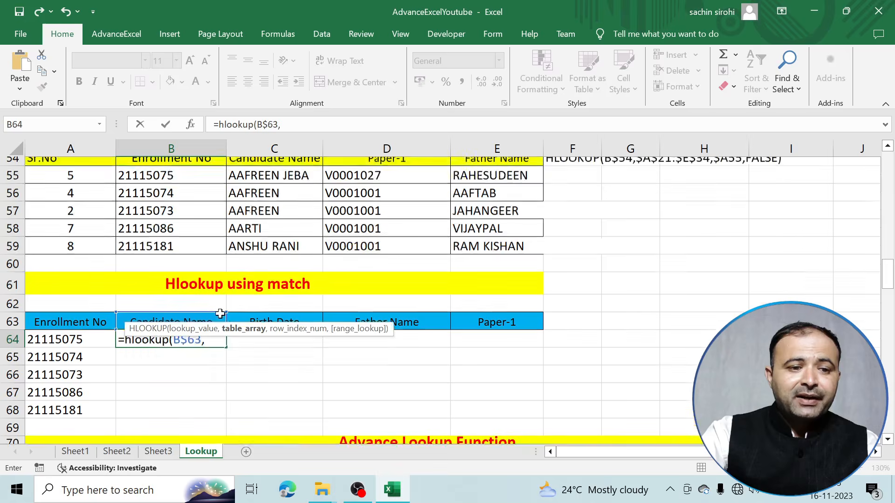
pyautogui.scroll(2, 221, 313)
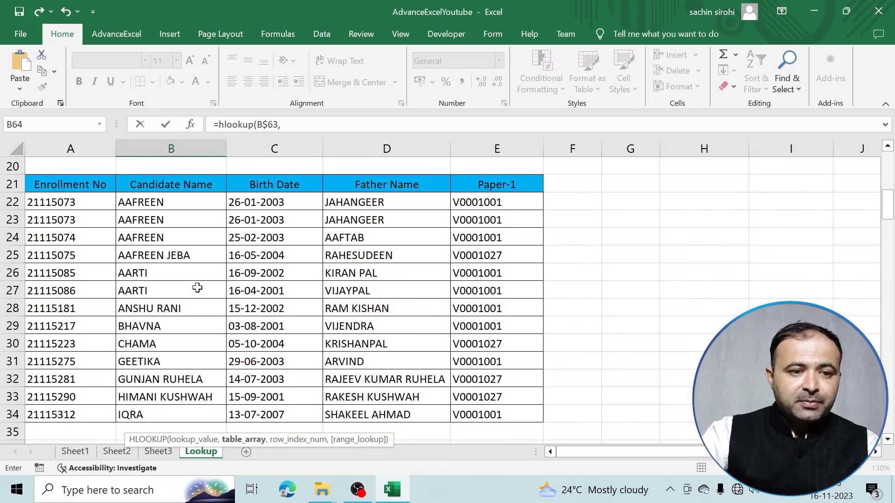
pyautogui.moveTo(80, 184); pyautogui.dragTo(485, 413)
pyautogui.scroll(-10, 345, 381)
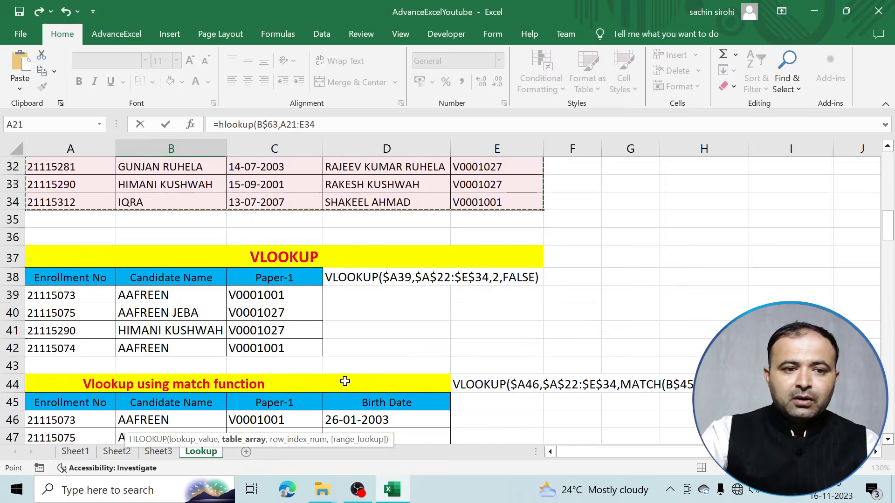
pyautogui.scroll(-2, 345, 382)
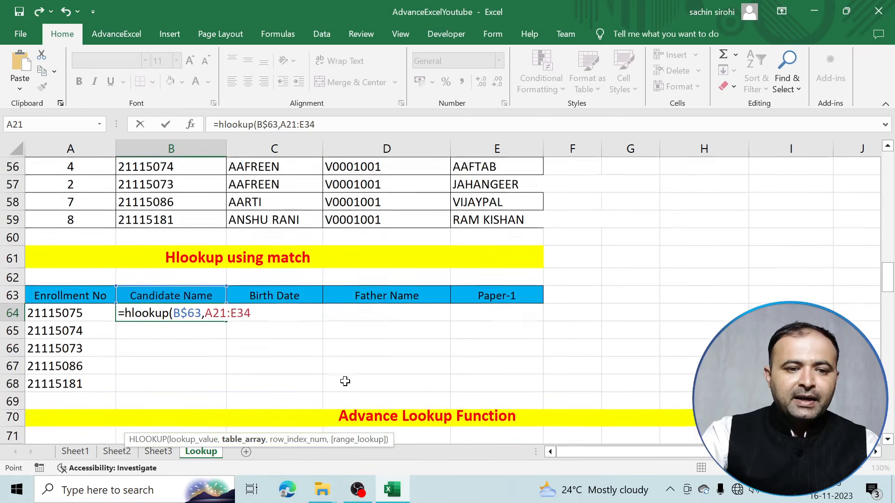
pyautogui.press('F4')
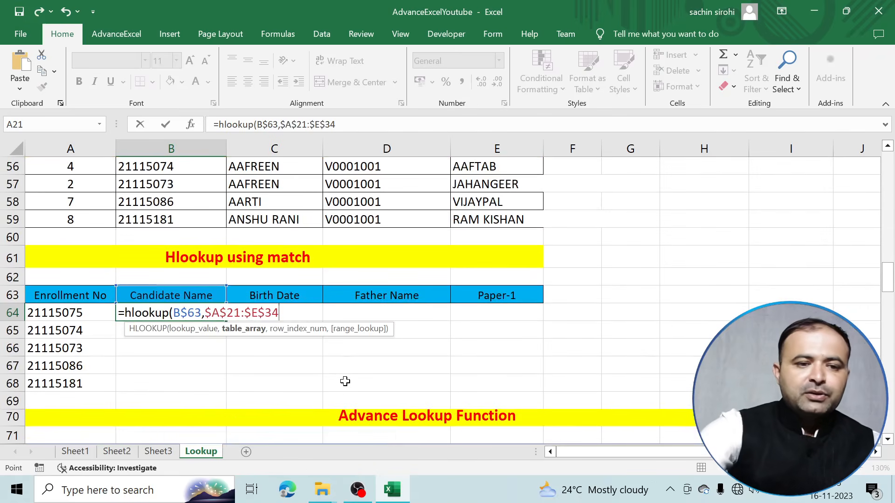
pyautogui.write(',')
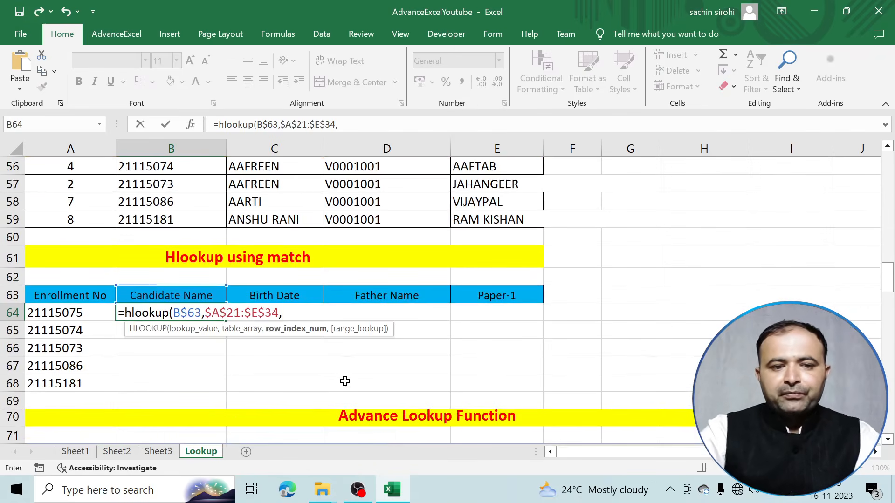
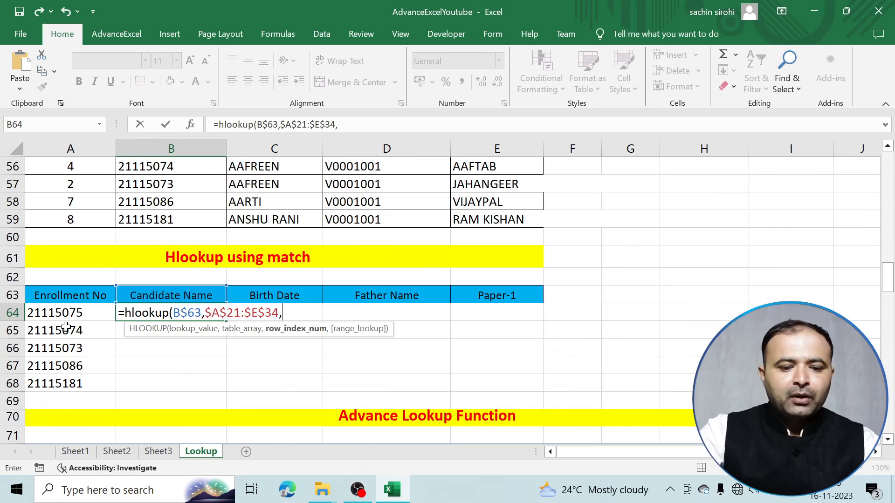
# Nest a MATCH function as the row index in the HLOOKUP formula, with the enrollment number cell locked as $A64 for its lookup value
pyautogui.write('match')
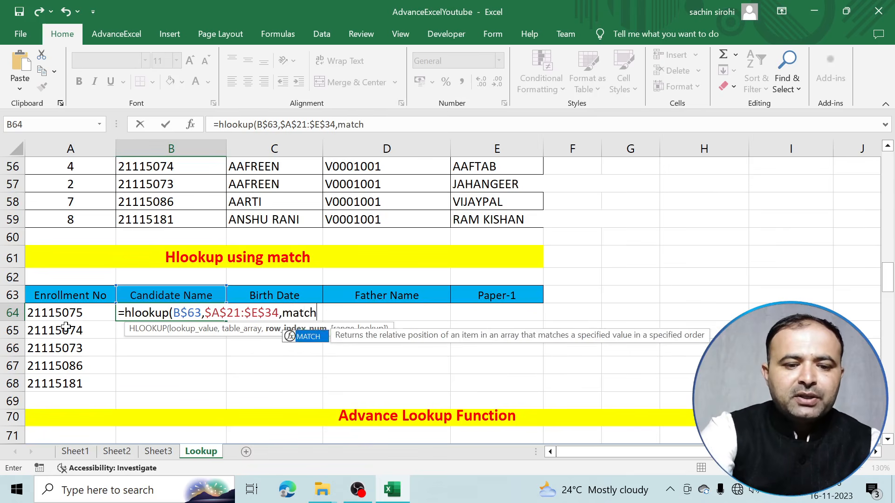
pyautogui.write('(')
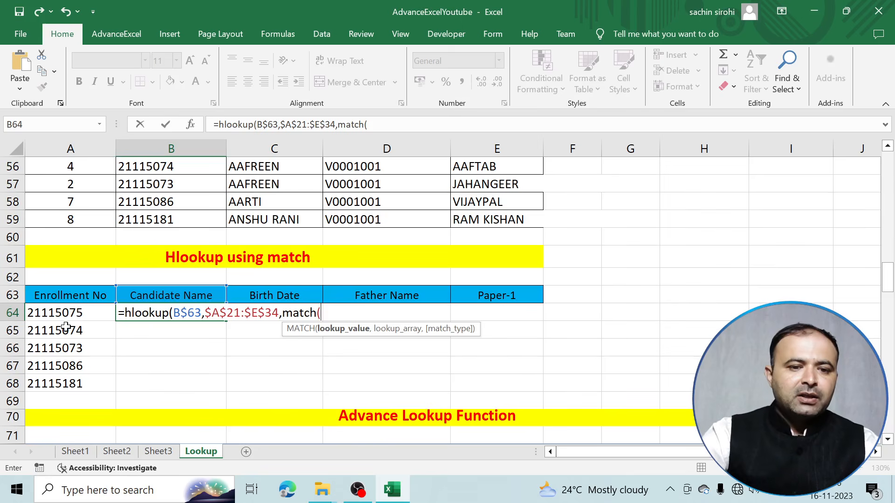
pyautogui.click(82, 312)
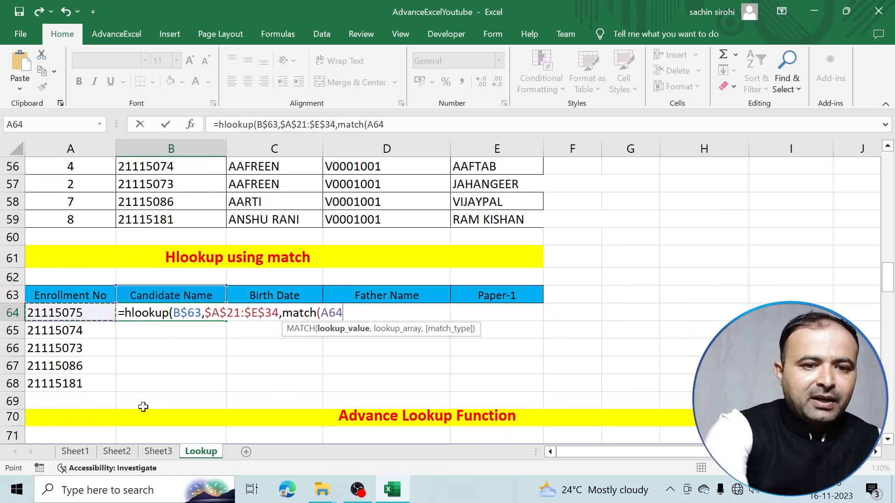
pyautogui.press('F4')
pyautogui.press('F4')
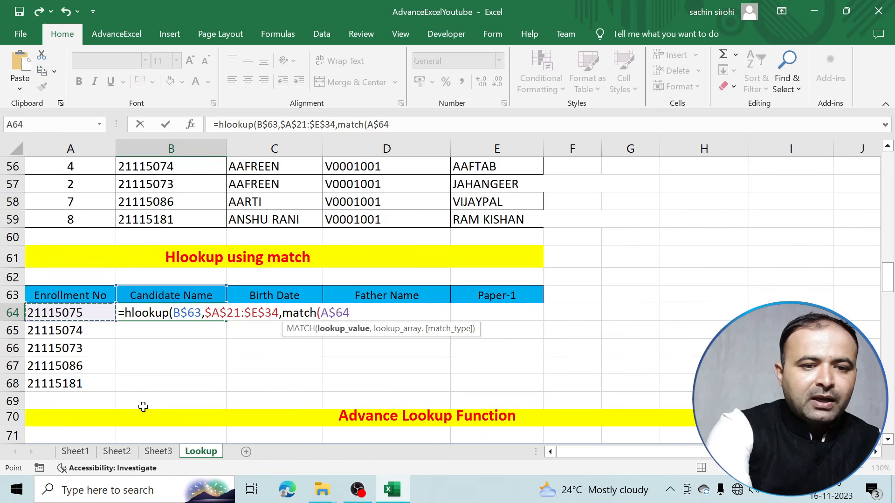
pyautogui.press('F4')
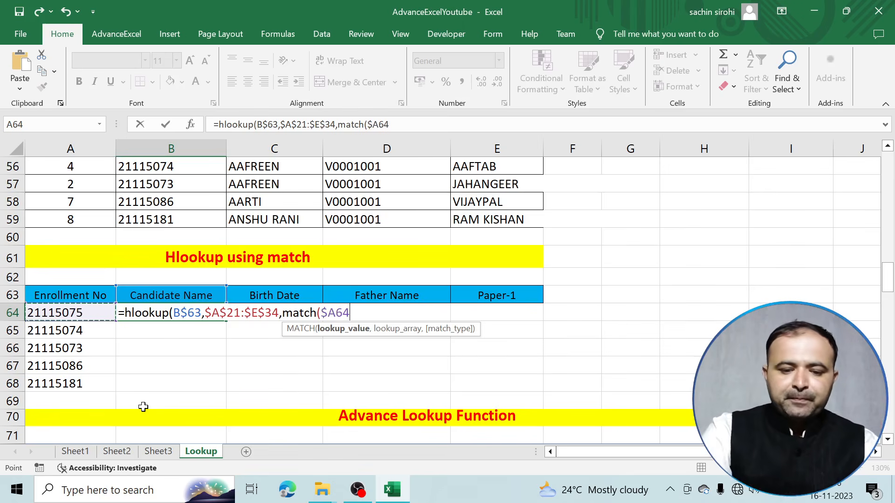
pyautogui.write(',')
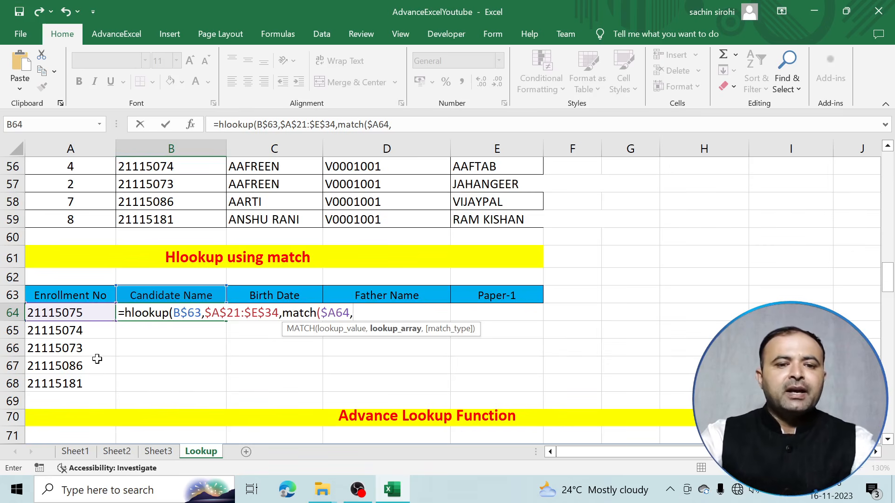
# Give MATCH the enrollment numbers of the candidate records table without the header as its lookup array, locked as $A$22:$A$34
pyautogui.scroll(7, 146, 277)
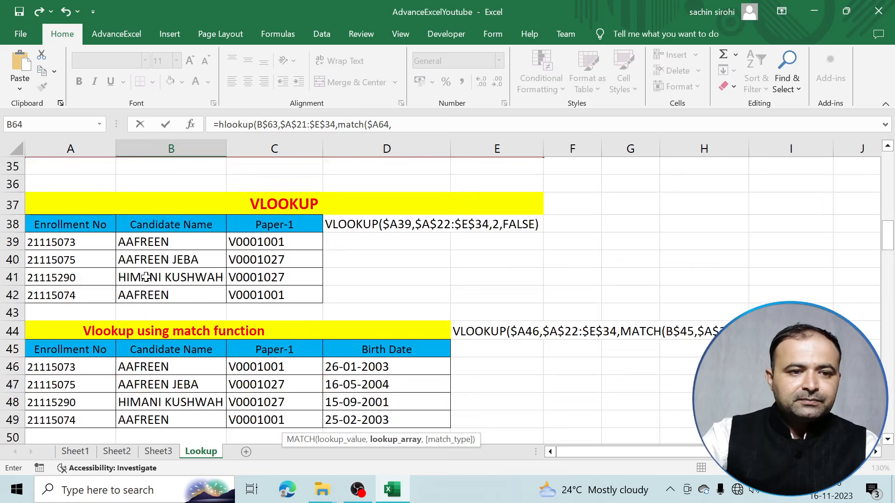
pyautogui.scroll(5, 146, 277)
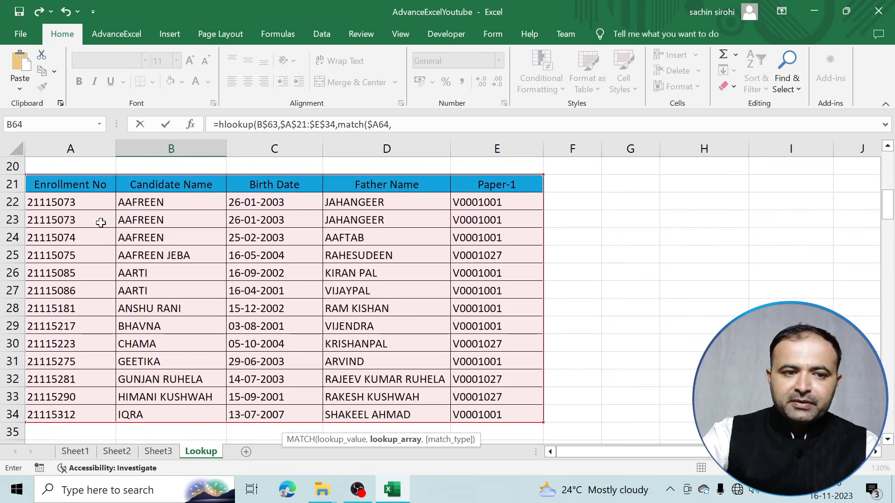
pyautogui.moveTo(83, 204); pyautogui.dragTo(78, 421)
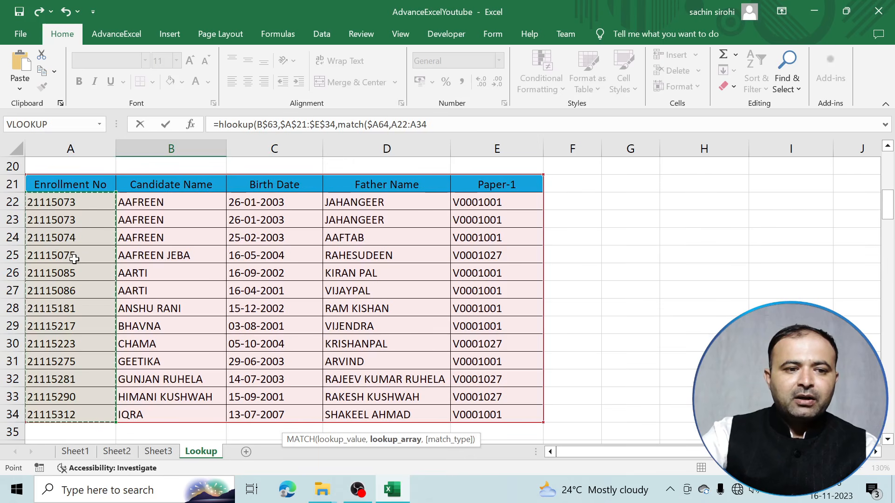
pyautogui.scroll(-9, 147, 254)
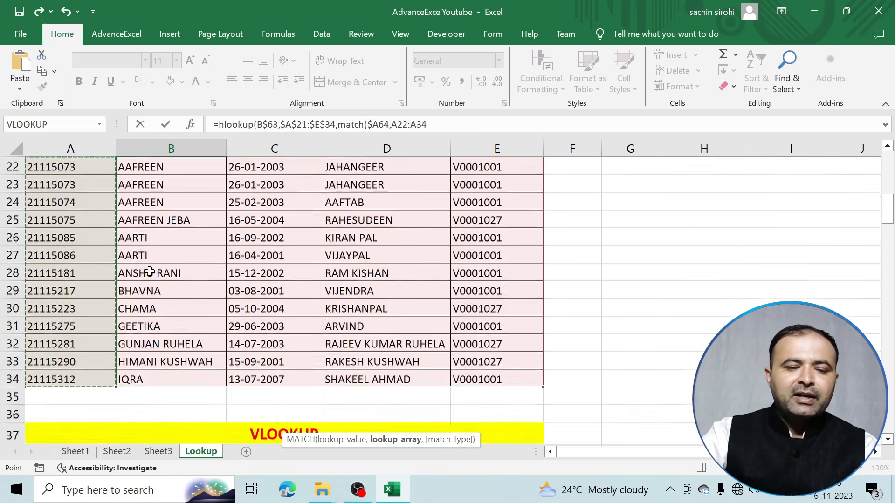
pyautogui.scroll(-2, 218, 305)
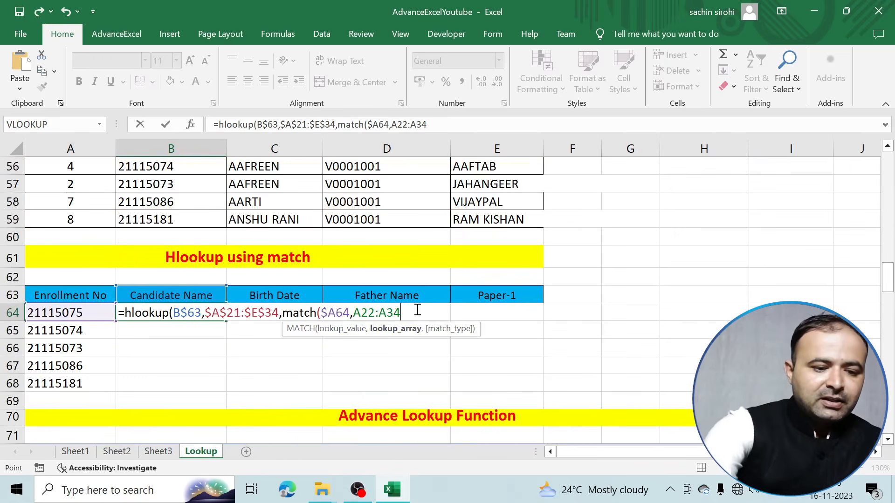
pyautogui.press('F4')
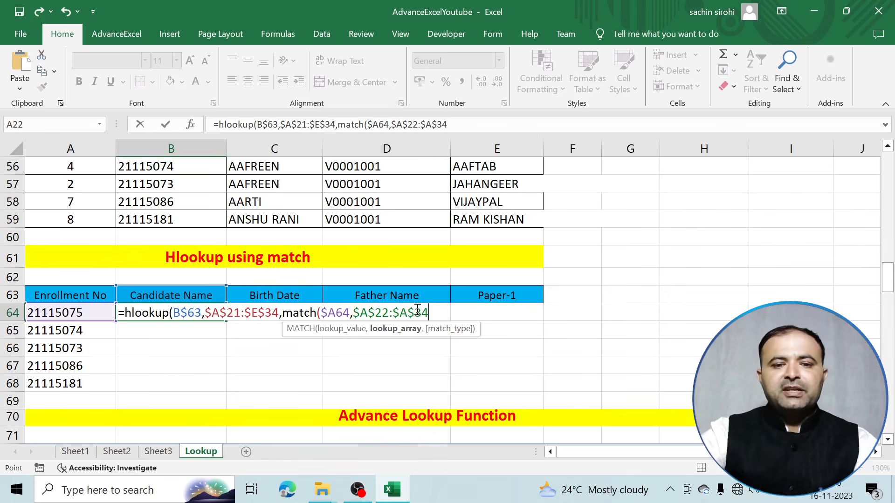
# Complete the B64 formula with match type 0 for MATCH and FALSE for the HLOOKUP range lookup, and enter it
pyautogui.write(',')
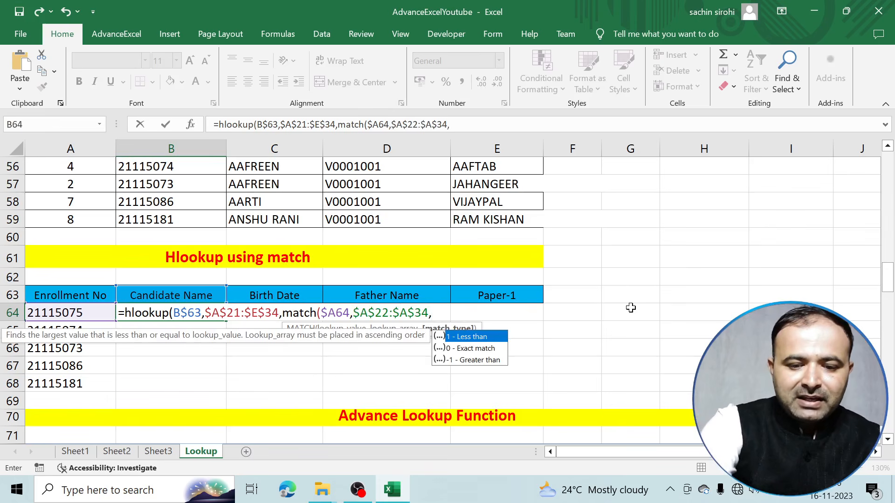
pyautogui.write('0')
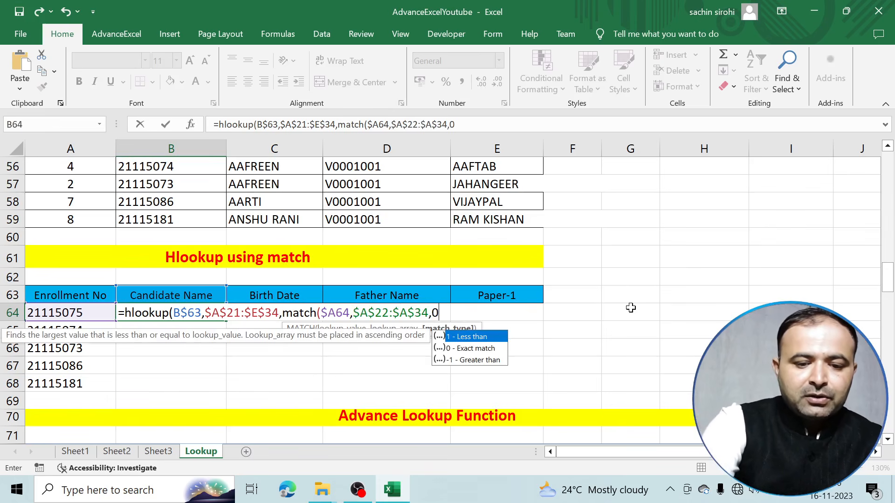
pyautogui.write(')')
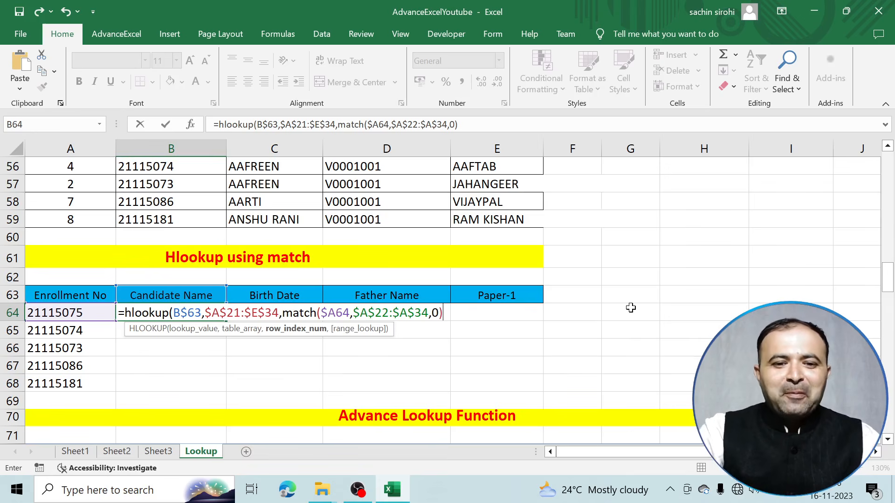
pyautogui.write(',')
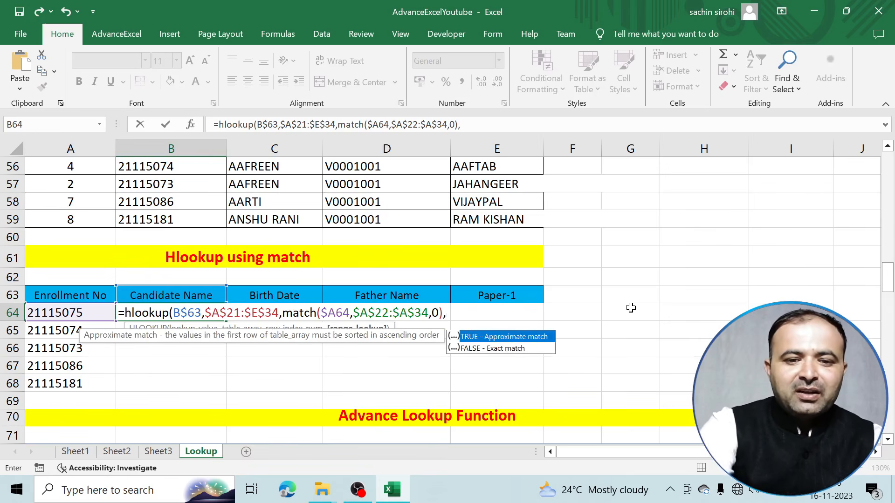
pyautogui.write('false)')
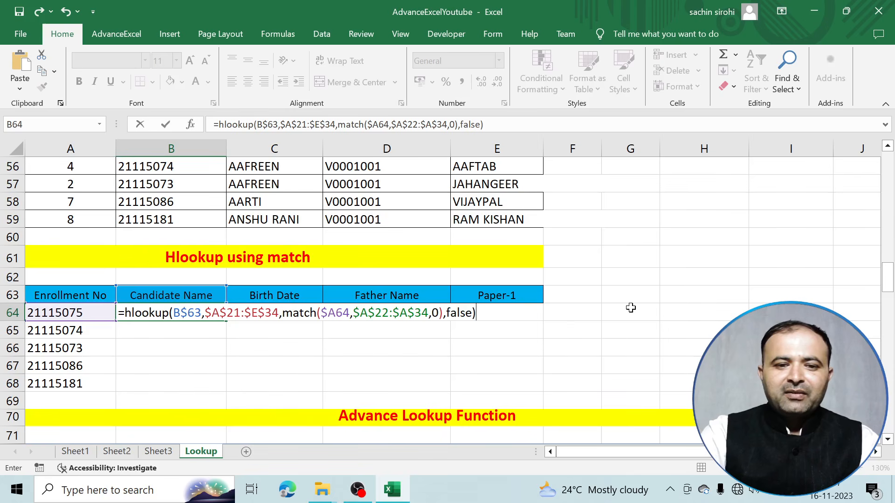
pyautogui.press('Return')
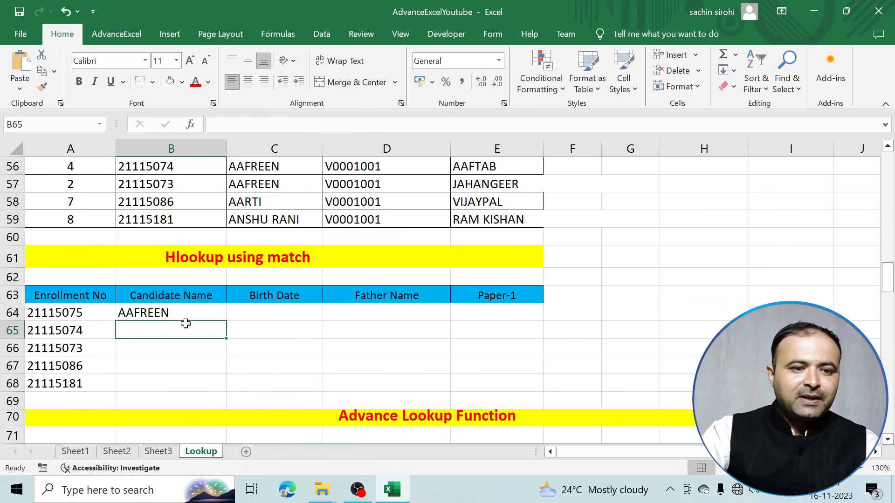
# Compare the candidate name returned in B64 with rows 24 and 25 and the header row of the candidate records table
pyautogui.scroll(12, 185, 323)
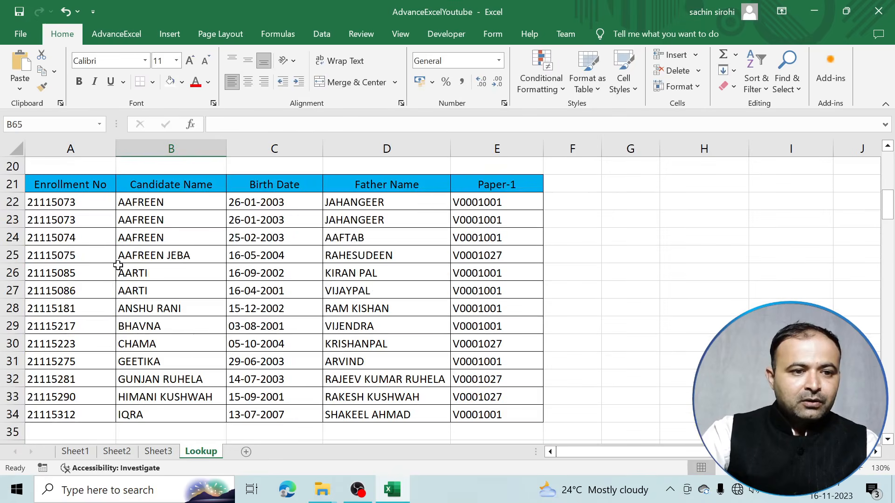
pyautogui.click(96, 255)
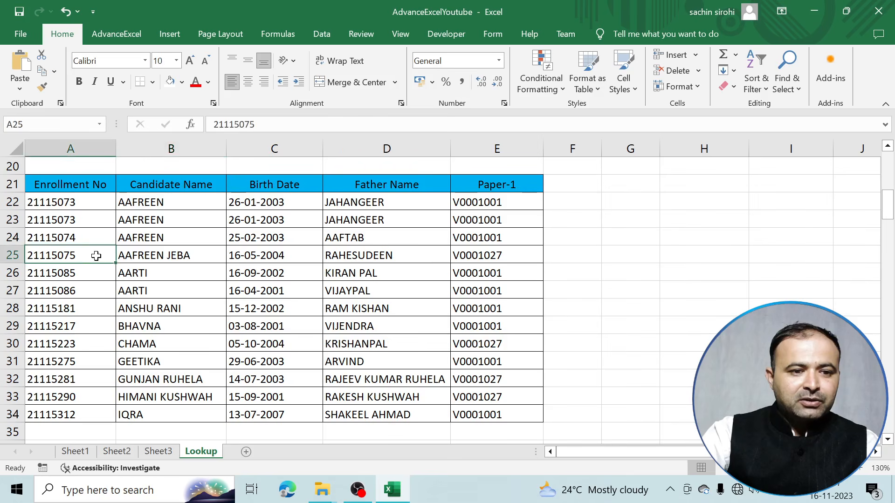
pyautogui.click(144, 256)
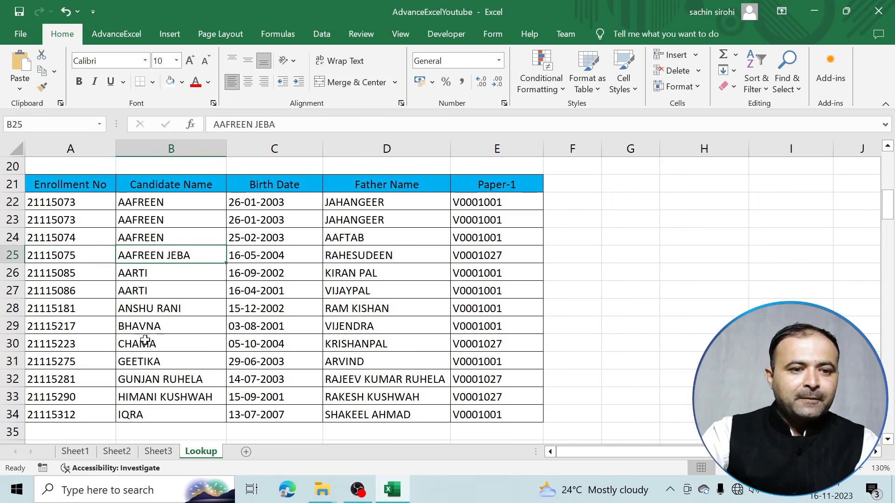
pyautogui.scroll(-1, 147, 338)
pyautogui.scroll(1, 153, 317)
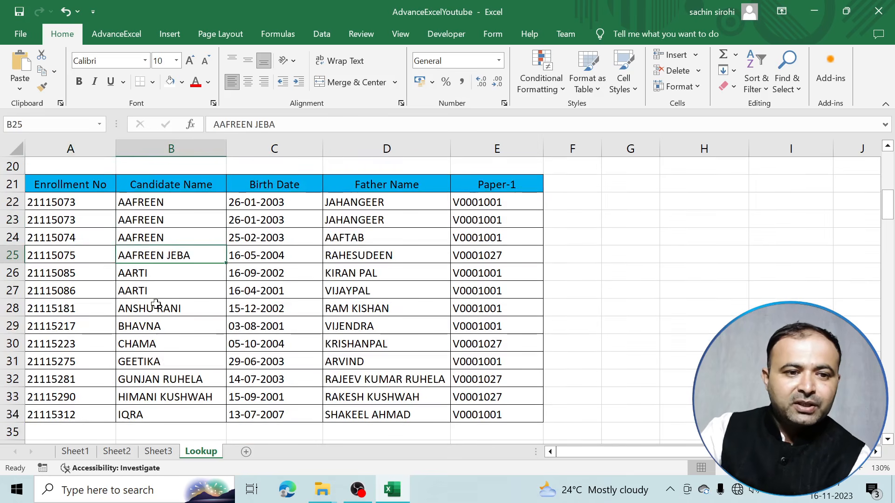
pyautogui.click(158, 237)
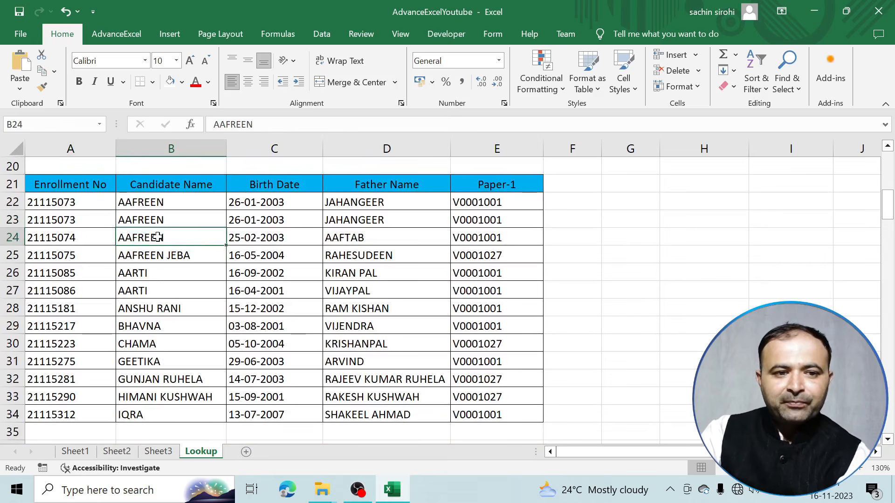
pyautogui.click(163, 182)
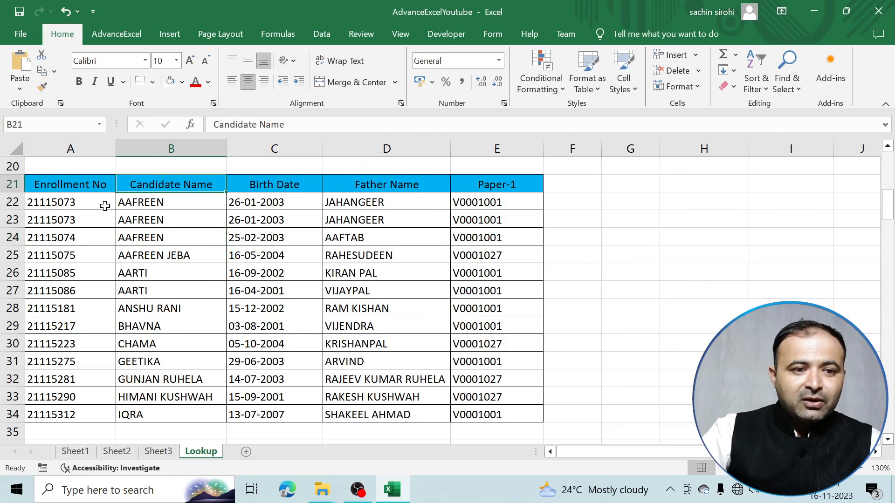
pyautogui.scroll(-8, 212, 333)
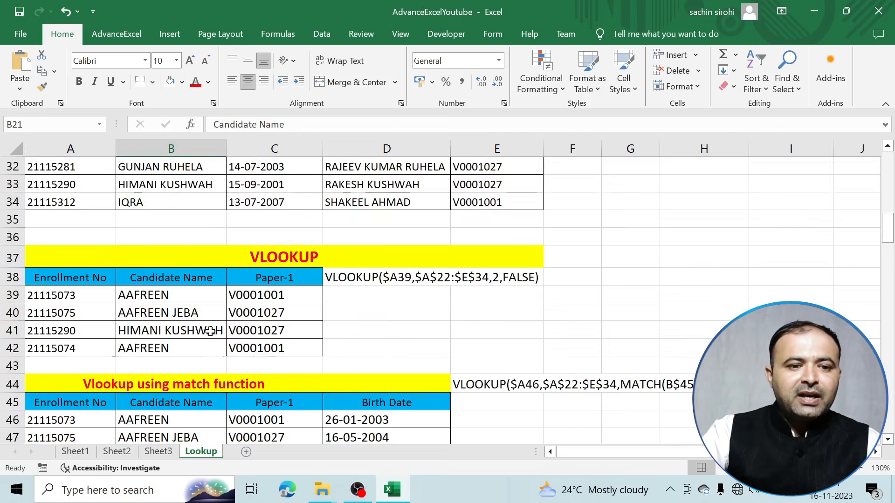
pyautogui.scroll(-6, 213, 335)
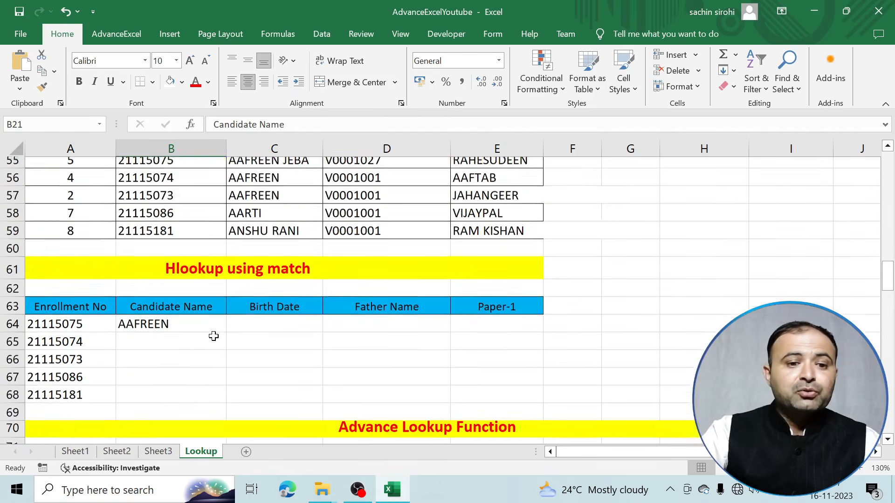
# Reopen the B64 formula for editing and remove the lookup array $A$22:$A$34 from its MATCH function
pyautogui.scroll(2, 197, 288)
pyautogui.doubleClick(176, 313)
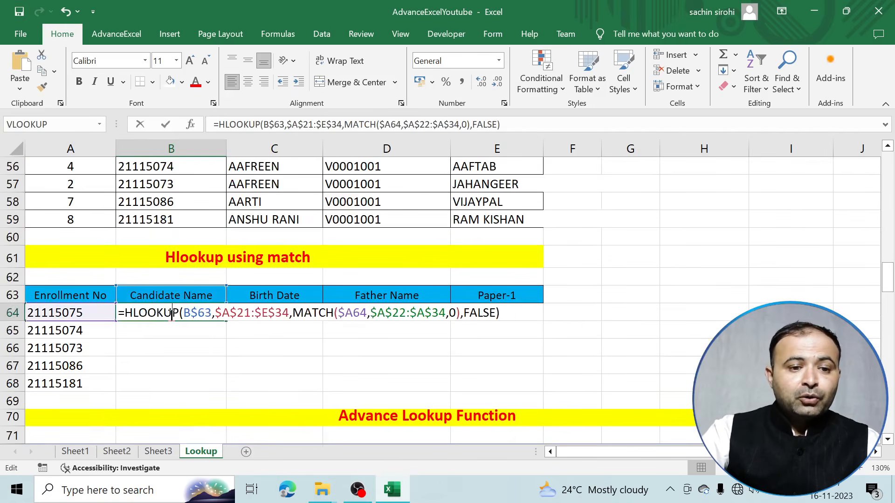
pyautogui.click(445, 313)
pyautogui.press('BackSpace')
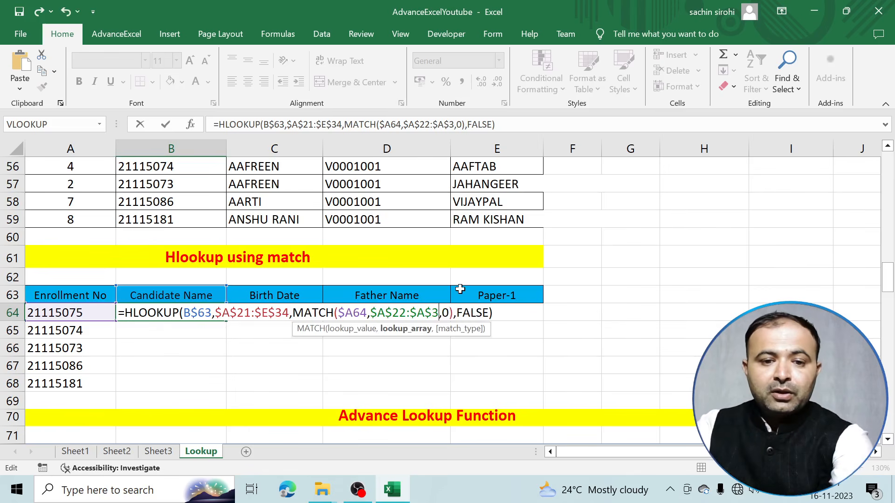
pyautogui.press('BackSpace')
pyautogui.press('BackSpace')
pyautogui.press('BackSpace')
pyautogui.press('BackSpace')
pyautogui.press('BackSpace')
pyautogui.press('BackSpace')
pyautogui.press('BackSpace')
pyautogui.press('BackSpace')
pyautogui.press('BackSpace')
pyautogui.press('BackSpace')
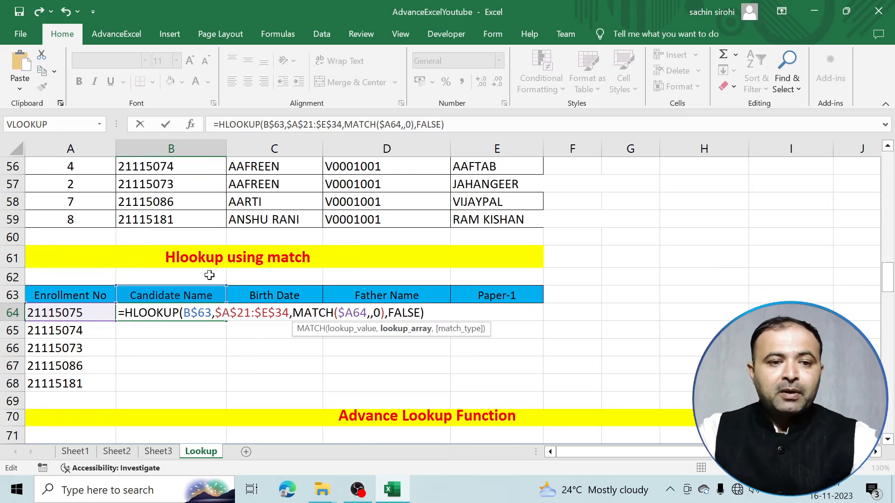
# Set MATCH's lookup array to the Enrollment No column of the candidate records table including its header, locked as $A$21:$A$34
pyautogui.scroll(11, 209, 275)
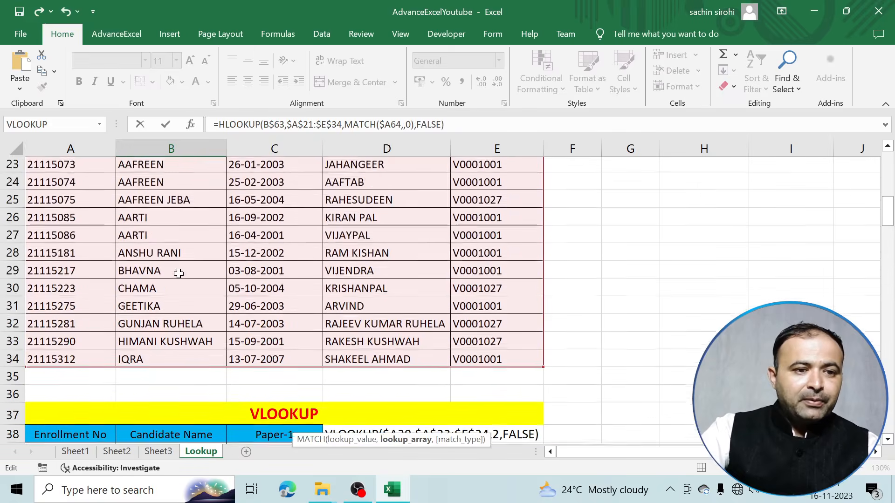
pyautogui.scroll(1, 178, 274)
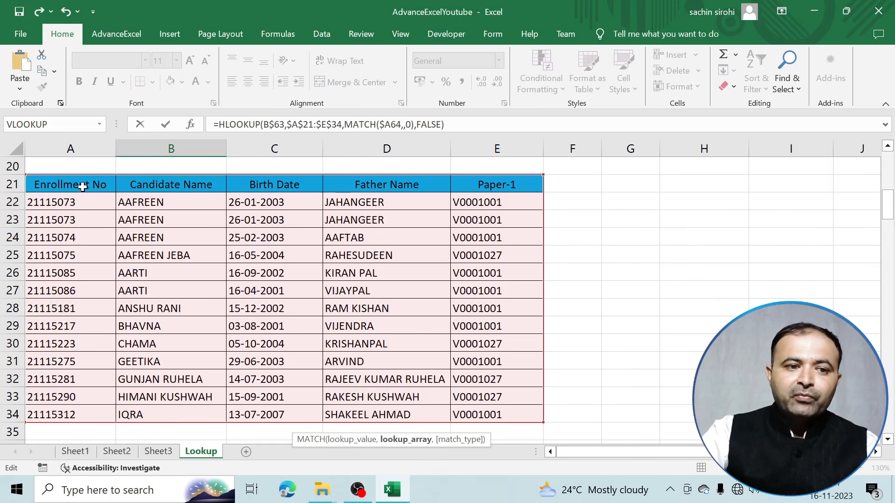
pyautogui.moveTo(81, 186); pyautogui.dragTo(54, 415)
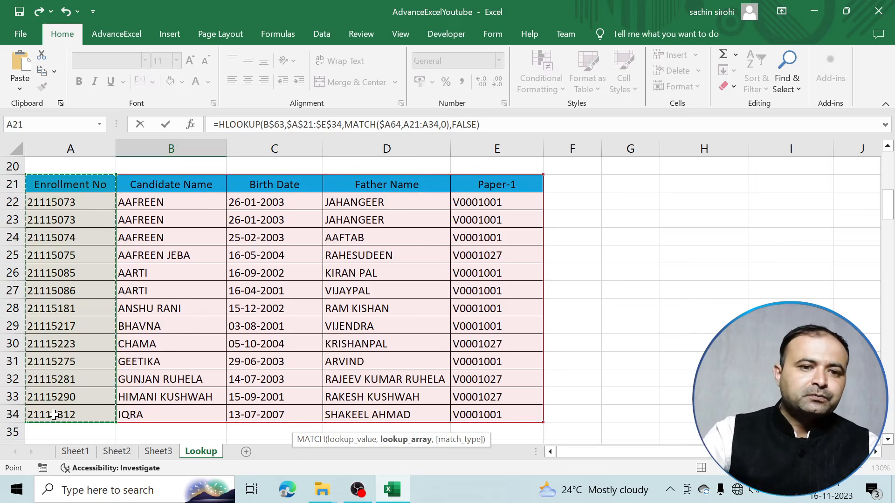
pyautogui.scroll(-11, 203, 419)
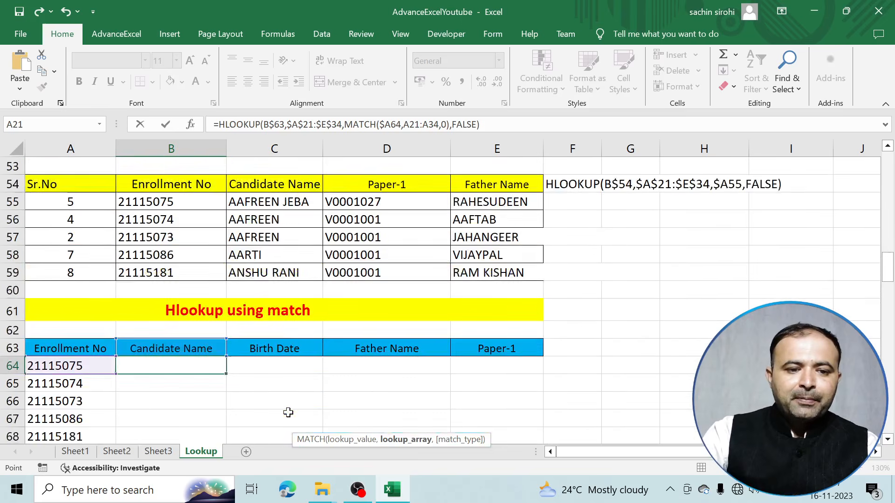
pyautogui.scroll(-1, 288, 413)
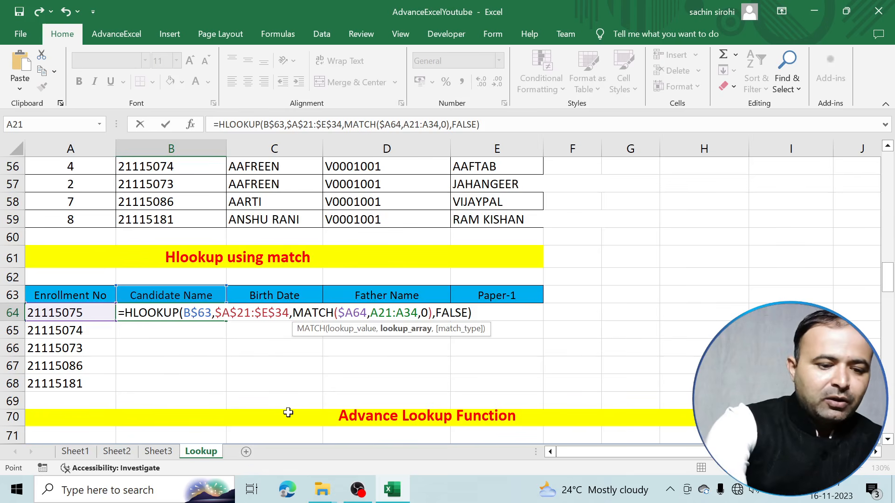
pyautogui.press('F4')
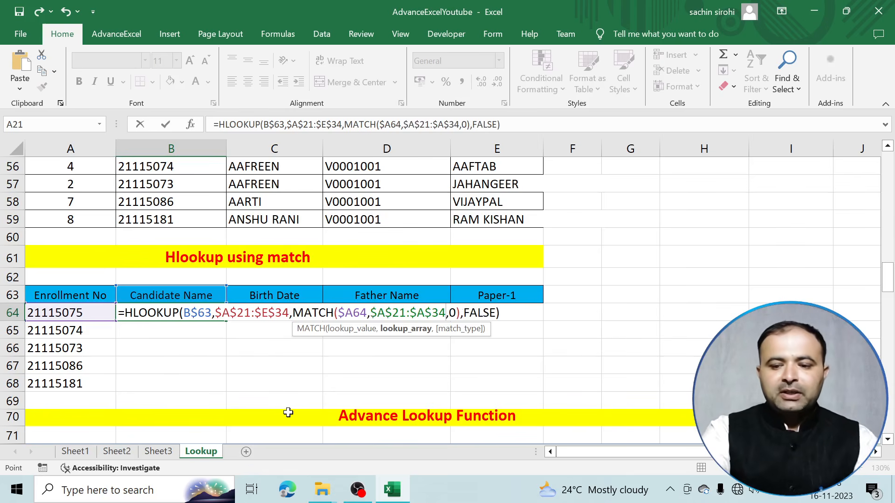
# Enter the corrected B64 formula and compare its candidate name with row 25 of the candidate records table
pyautogui.press('Return')
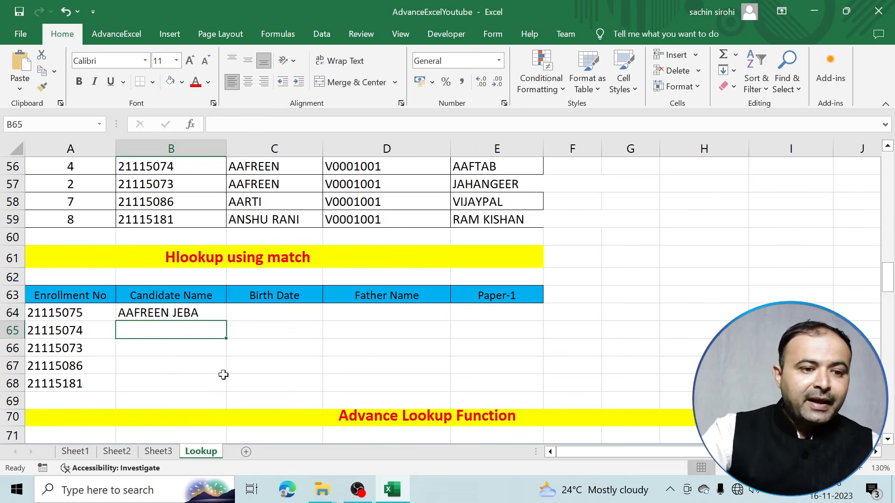
pyautogui.scroll(11, 202, 316)
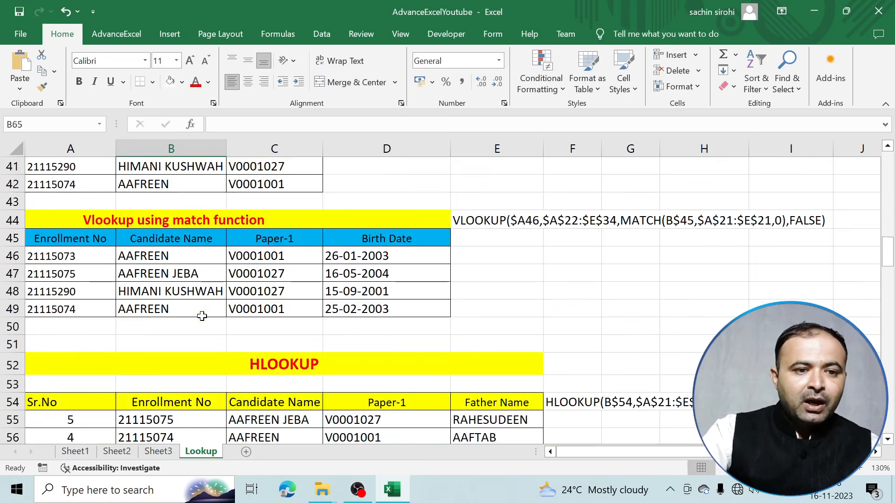
pyautogui.scroll(3, 201, 316)
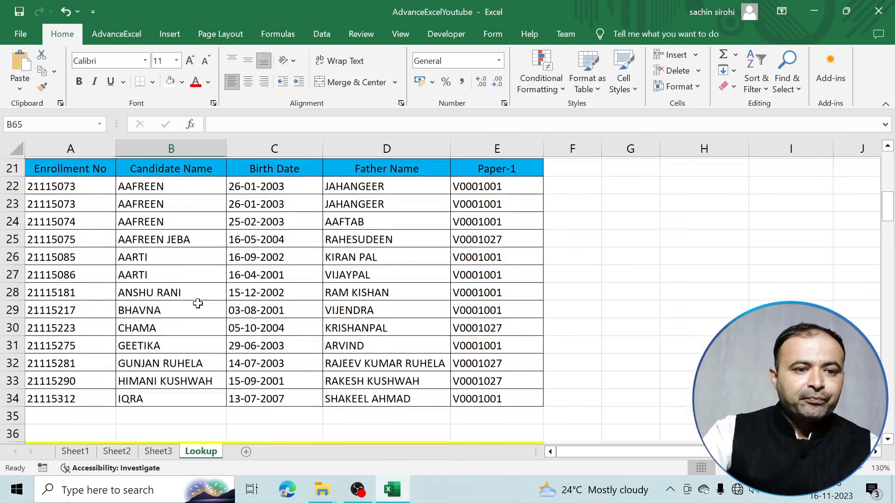
pyautogui.moveTo(75, 251); pyautogui.dragTo(188, 248)
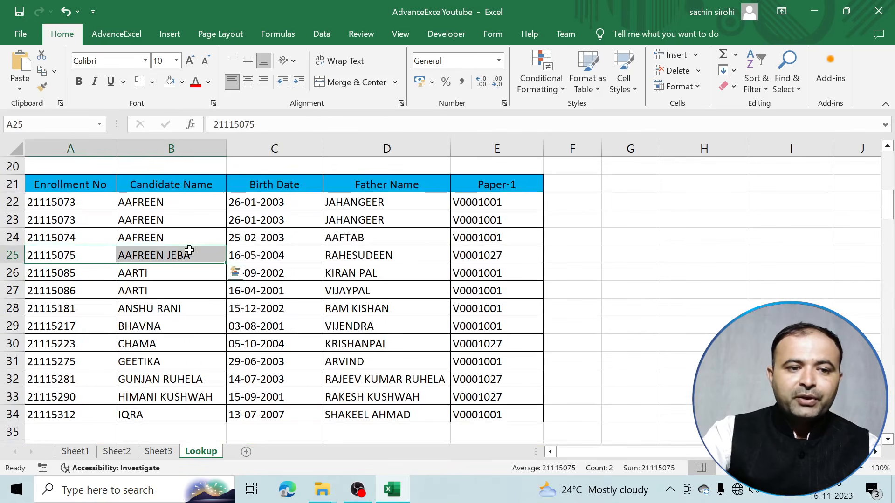
pyautogui.scroll(-6, 429, 313)
pyautogui.scroll(-8, 431, 316)
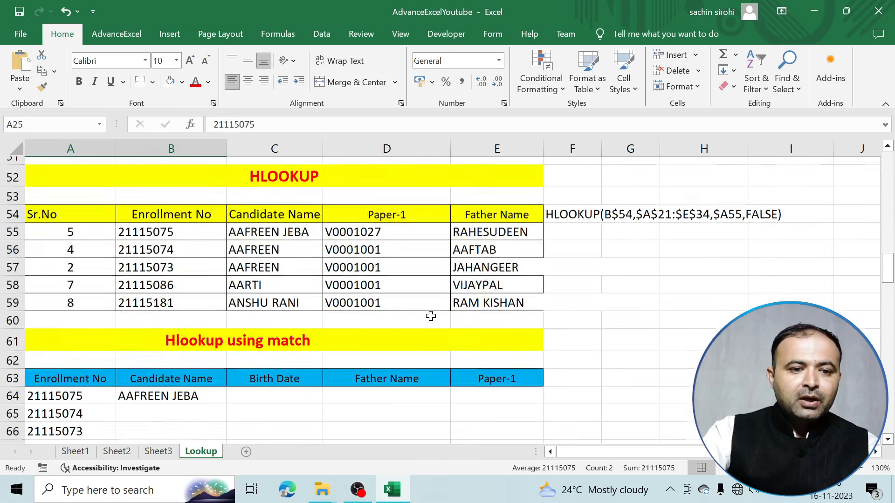
# Fill the HLOOKUP formula from B64 across the Birth Date, Father Name and Paper-1 columns to E64
pyautogui.scroll(1, 258, 285)
pyautogui.click(211, 261)
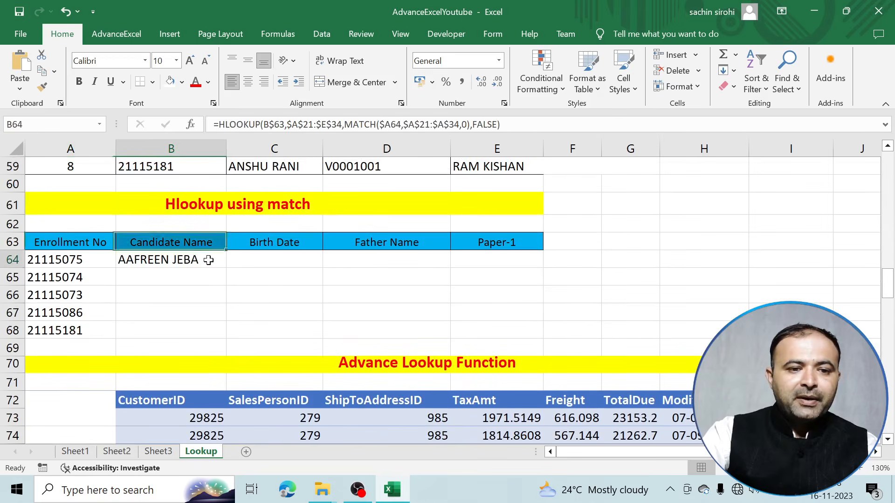
pyautogui.moveTo(226, 268); pyautogui.dragTo(292, 268)
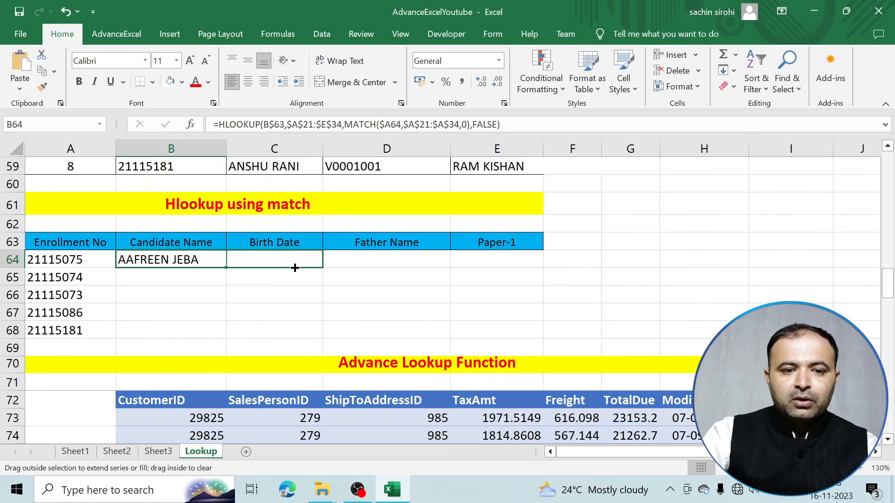
pyautogui.moveTo(402, 263); pyautogui.dragTo(508, 259)
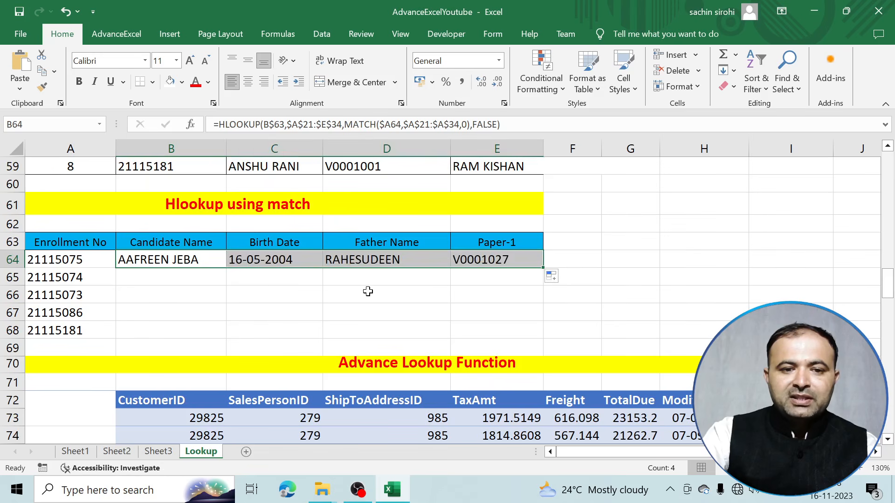
# Fill the formulas in B64:E64 down to row 68 for the remaining enrollment numbers and save the workbook
pyautogui.scroll(2, 349, 287)
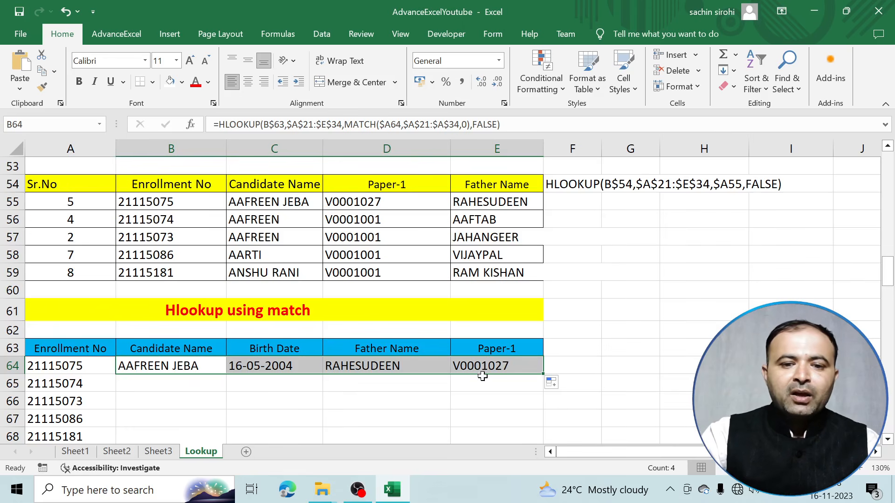
pyautogui.moveTo(545, 375); pyautogui.dragTo(533, 441)
pyautogui.scroll(-1, 429, 422)
pyautogui.scroll(1, 519, 387)
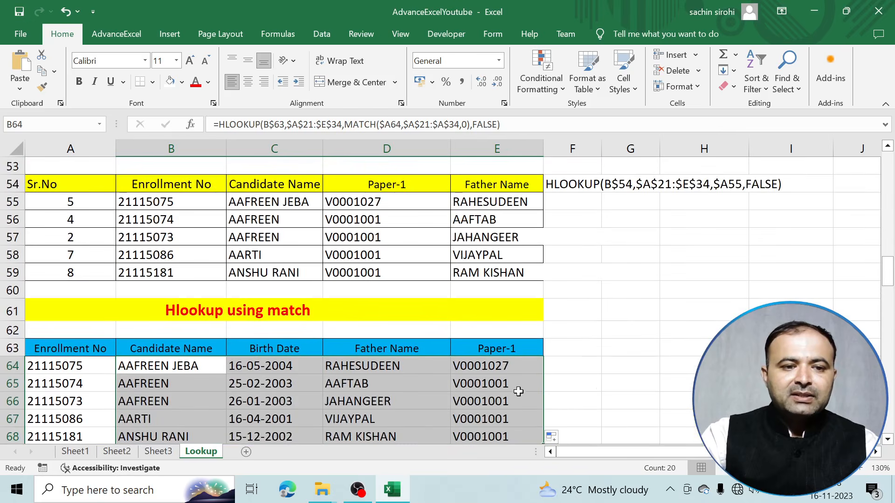
pyautogui.scroll(-1, 585, 388)
pyautogui.scroll(2, 584, 388)
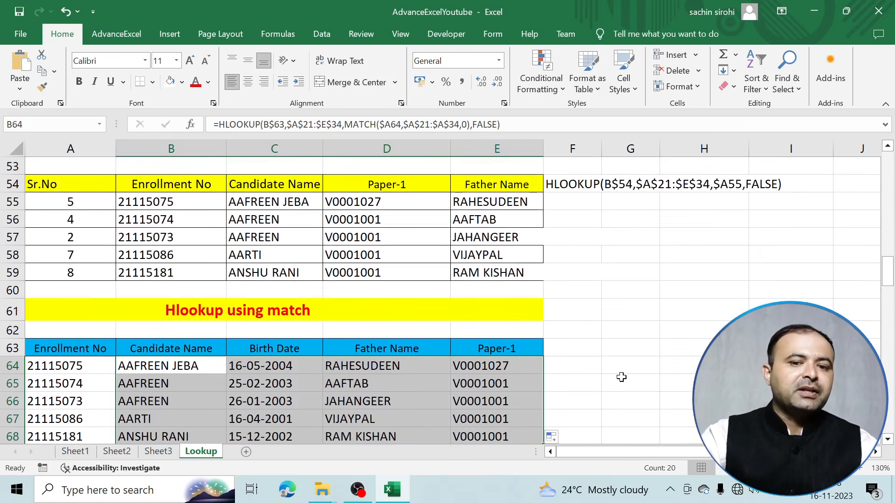
pyautogui.click(622, 378)
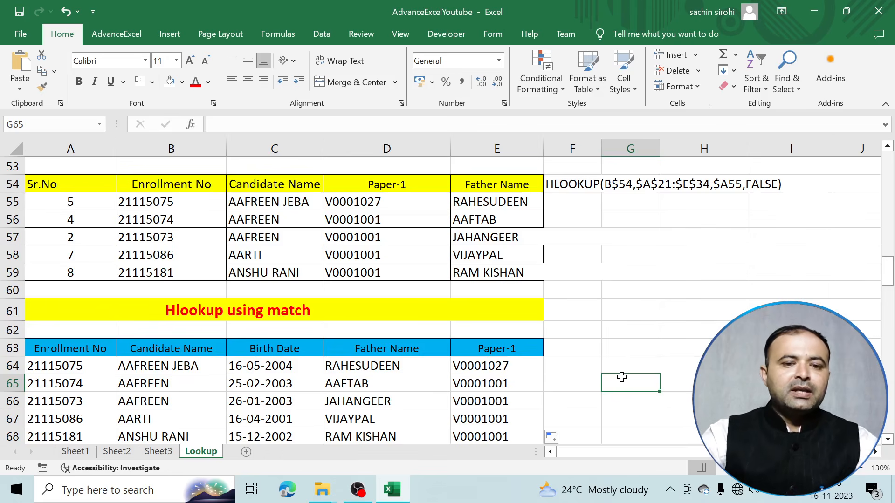
pyautogui.click(23, 13)
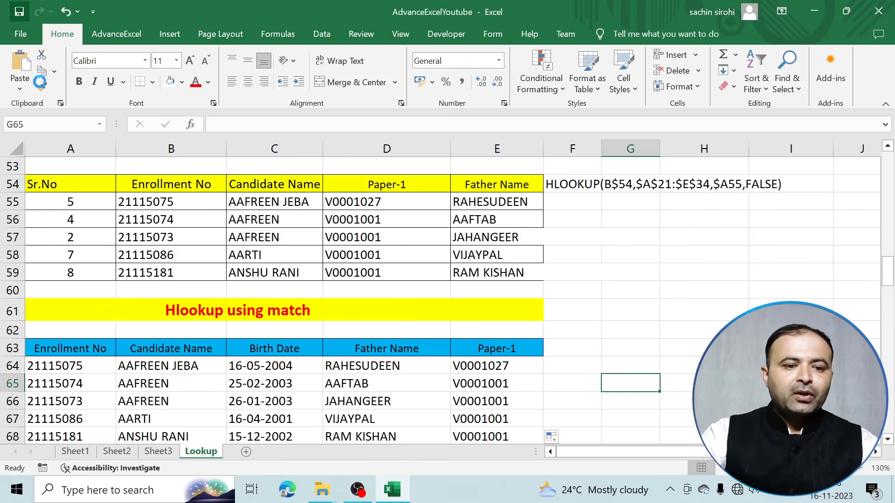
# Copy B64's formula without the equals sign into F63 as the text note HLOOKUP(B$63,$A$21:$E$34,MATCH($A64,$A$21:$A$34,0),FALSE), and save the workbook
pyautogui.doubleClick(175, 365)
pyautogui.moveTo(126, 365); pyautogui.dragTo(480, 376)
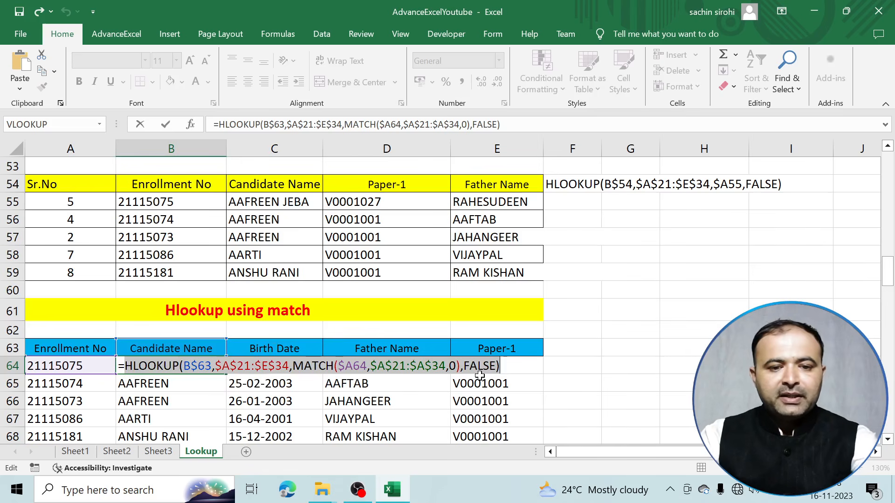
pyautogui.press('Return')
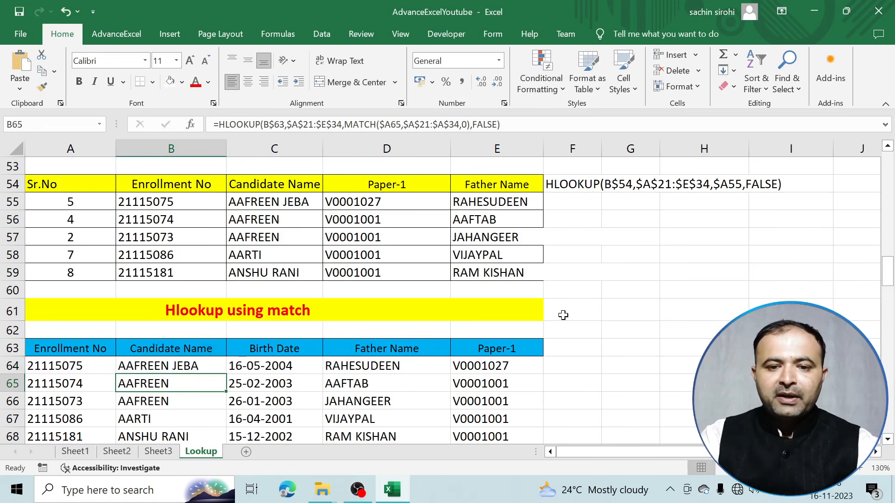
pyautogui.click(561, 348)
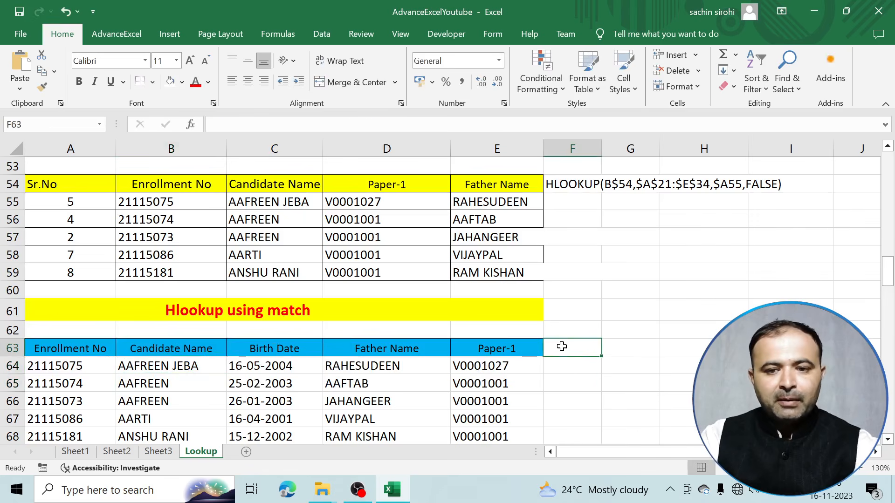
pyautogui.write('HLOOKUP(B$63,$A$21:$E$34,MATCH($A64,$A$21:$A$34,0),0)')
pyautogui.click(645, 387)
pyautogui.press('ctrl')
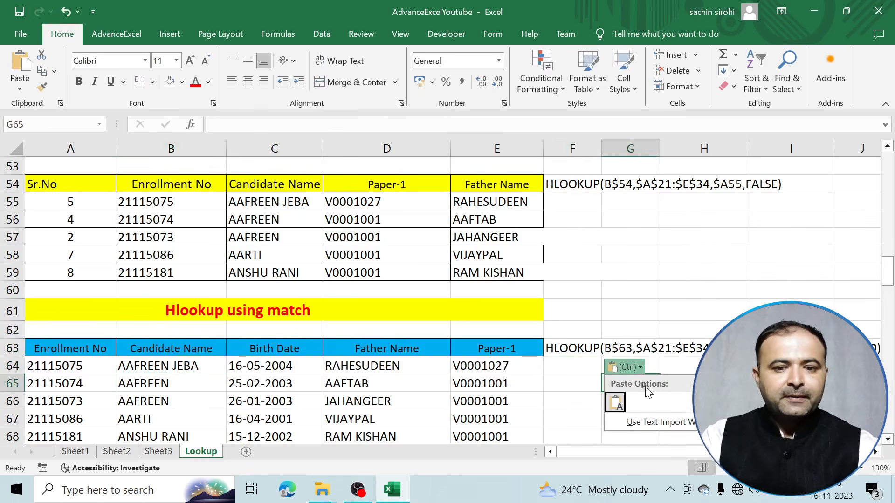
pyautogui.click(617, 292)
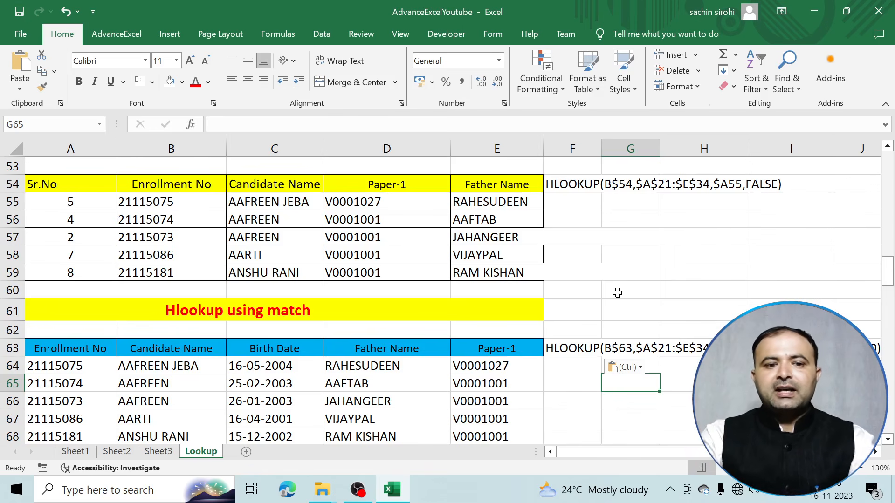
pyautogui.click(638, 292)
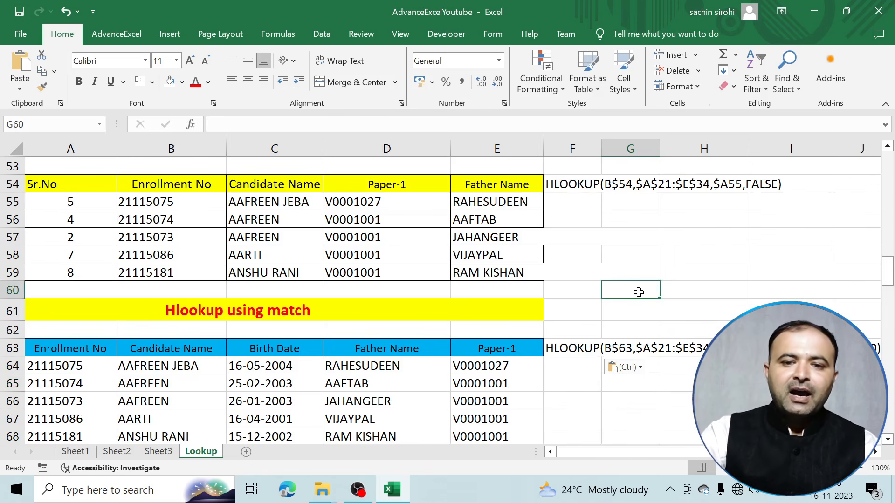
pyautogui.click(21, 13)
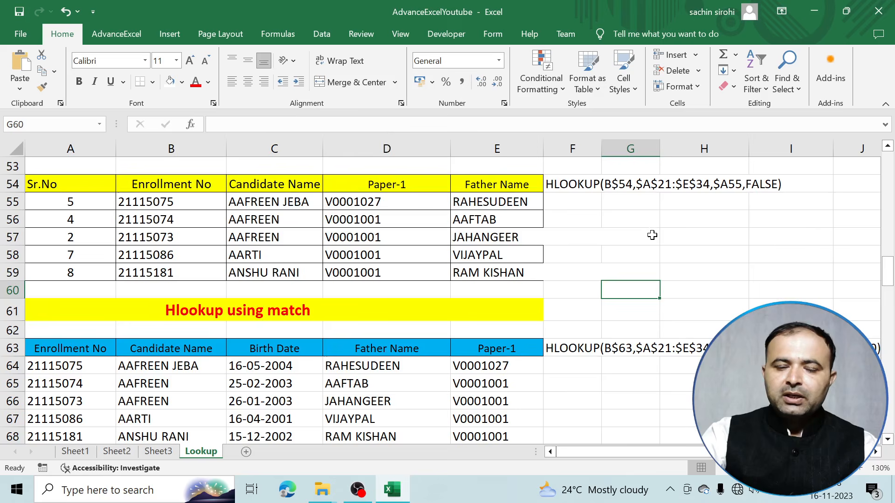
# Review the VLOOKUP and HLOOKUP examples, with and without MATCH, and the formula notes beside them
pyautogui.scroll(1, 652, 234)
pyautogui.scroll(12, 652, 234)
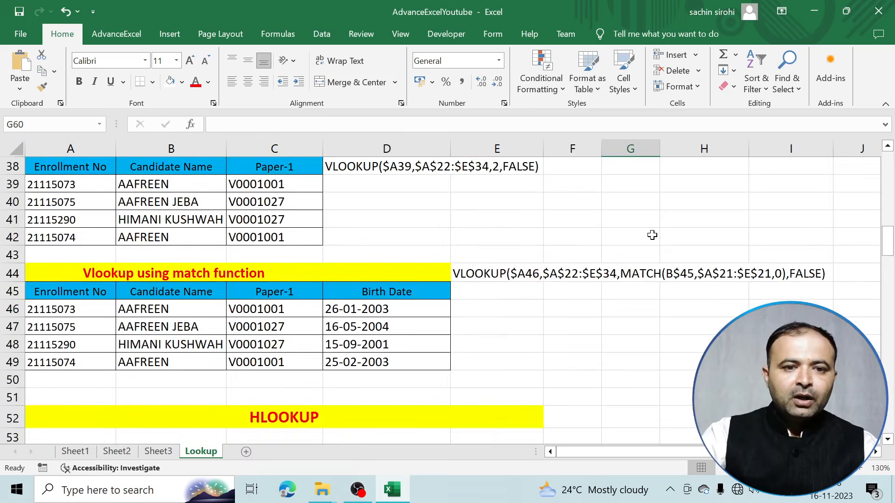
pyautogui.scroll(-6, 652, 234)
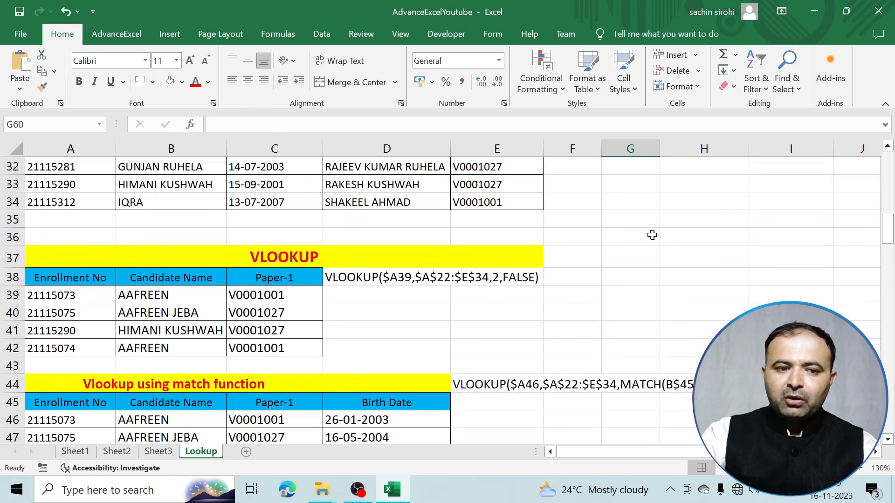
pyautogui.scroll(-3, 652, 234)
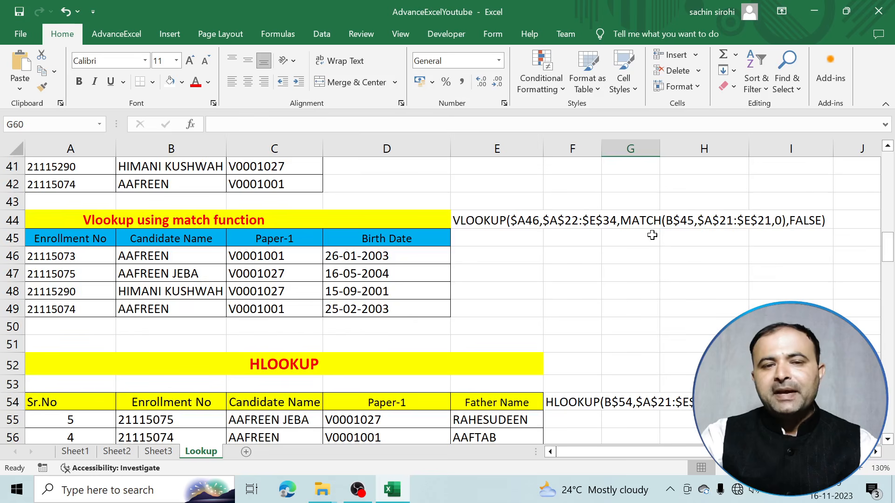
pyautogui.scroll(-5, 652, 234)
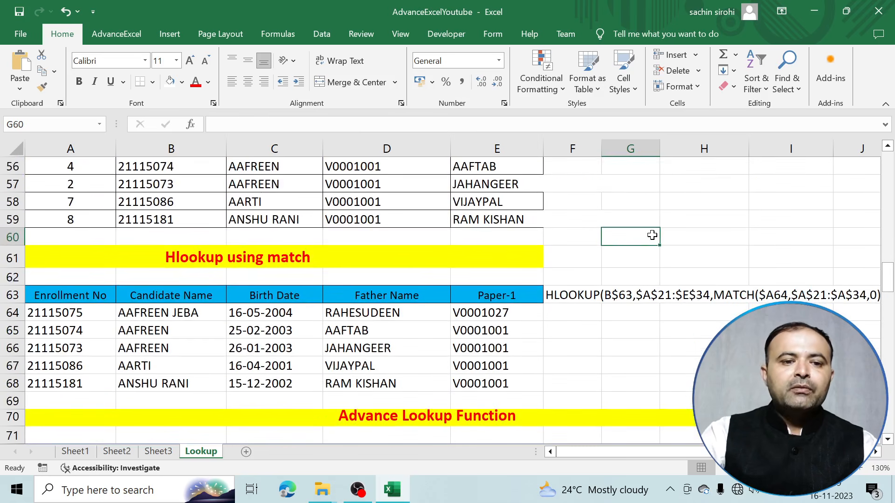
pyautogui.scroll(2, 651, 234)
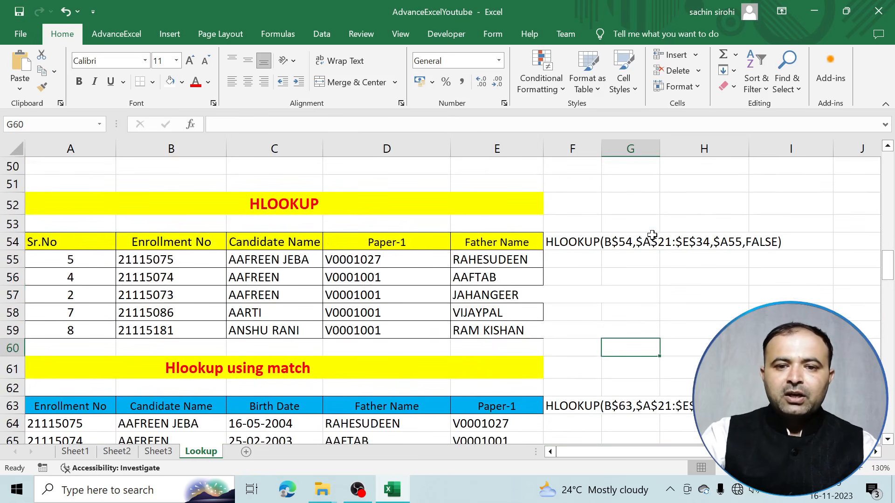
pyautogui.scroll(-3, 652, 234)
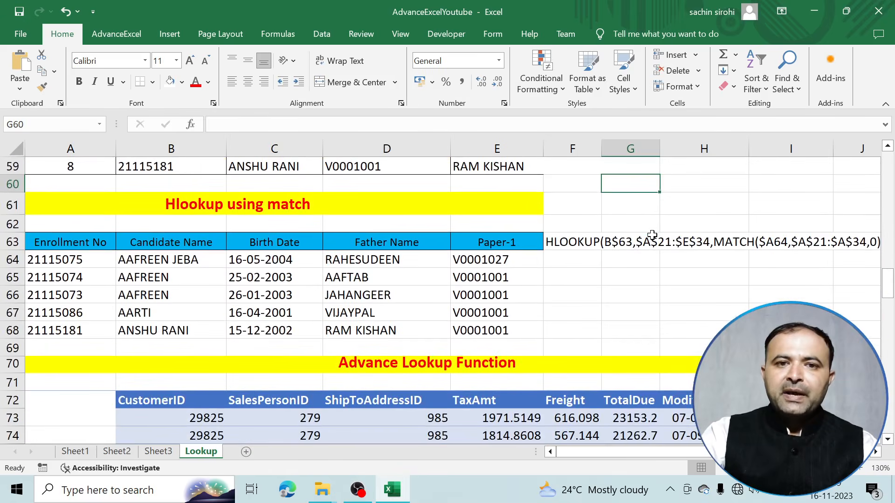
# Examine the Advance Lookup Function table's repeated CustomerID, SalesPersonID and ShipToAddressID entries and the TaxAmt, Freight and TotalDue values in row 73
pyautogui.scroll(-3, 652, 234)
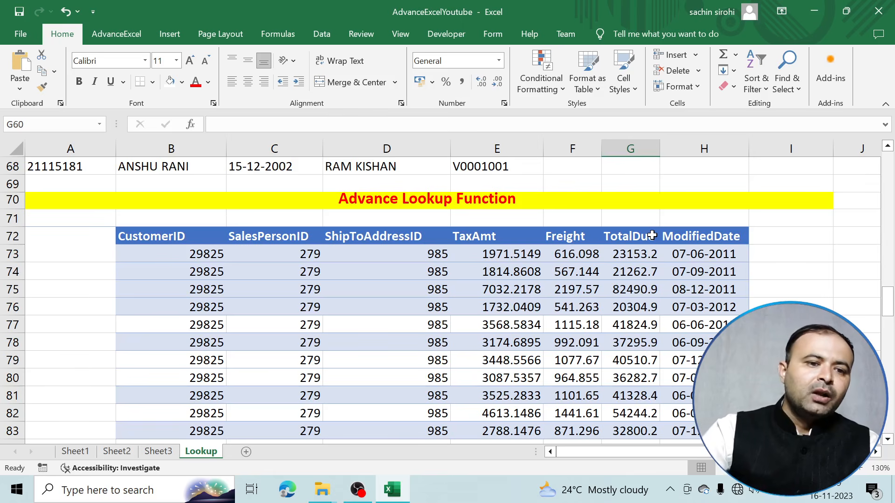
pyautogui.scroll(-1, 446, 251)
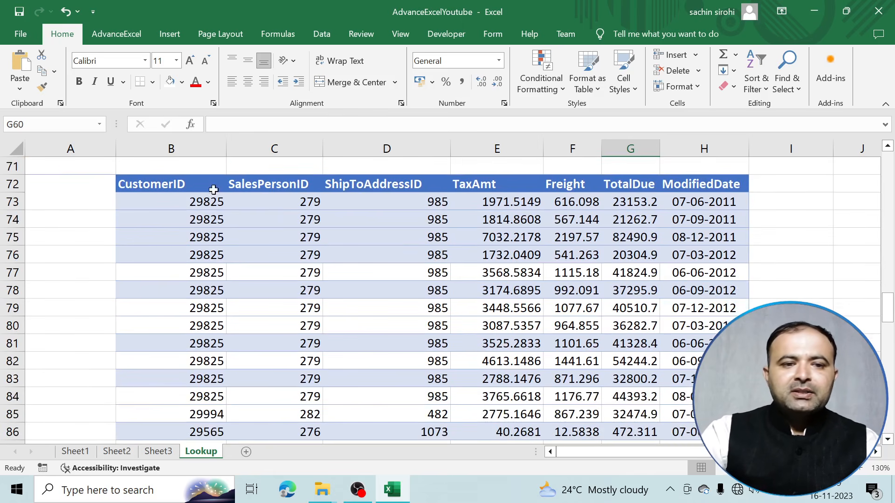
pyautogui.click(175, 184)
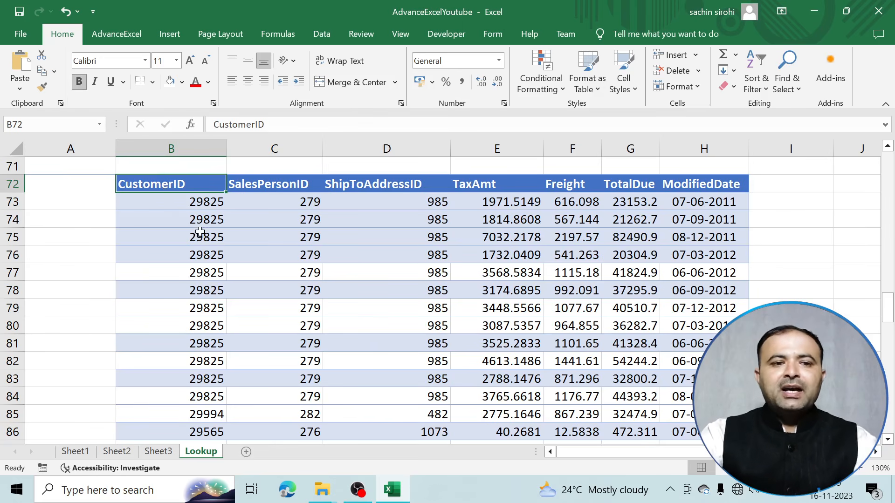
pyautogui.moveTo(204, 205); pyautogui.dragTo(214, 413)
pyautogui.moveTo(293, 200); pyautogui.dragTo(322, 343)
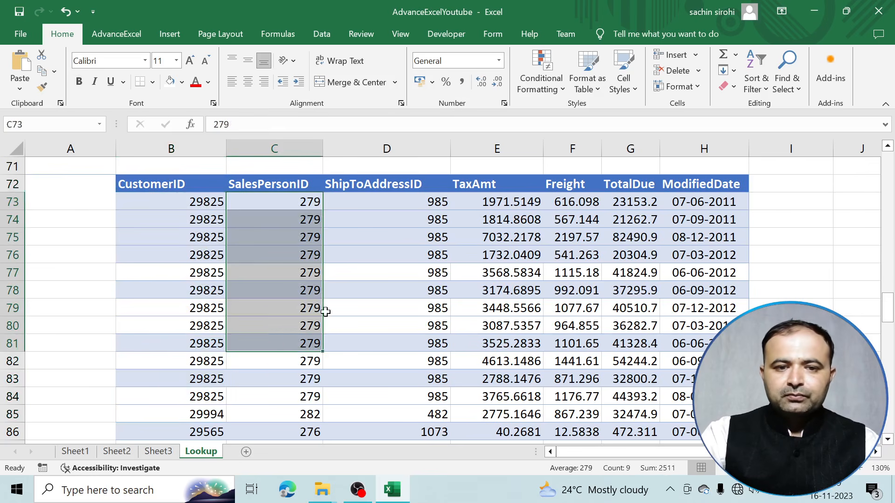
pyautogui.moveTo(415, 205); pyautogui.dragTo(406, 316)
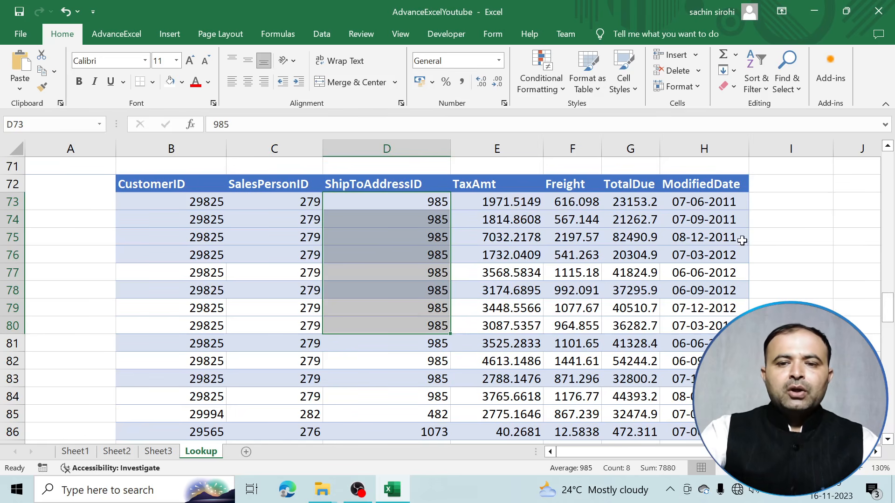
pyautogui.click(769, 209)
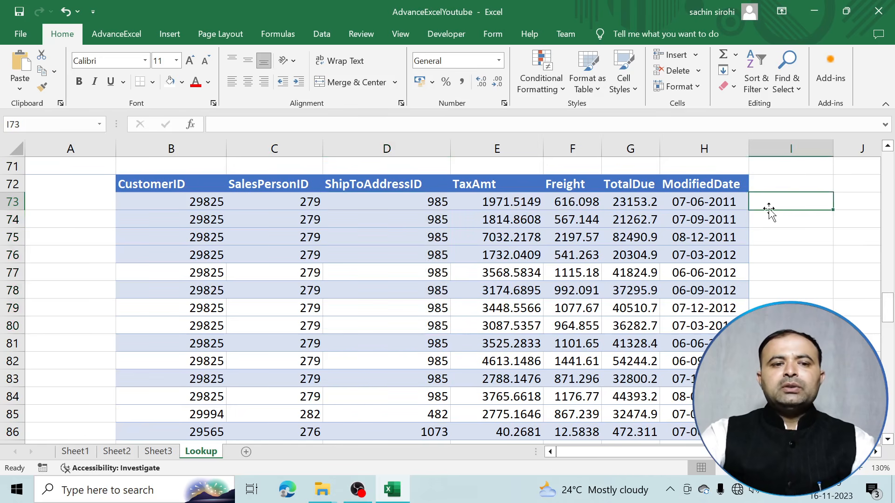
pyautogui.click(212, 204)
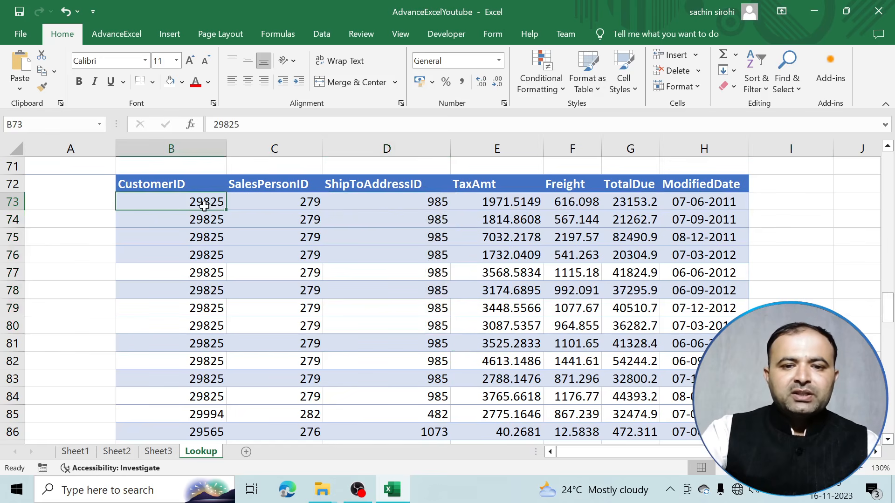
pyautogui.click(471, 199)
pyautogui.click(563, 203)
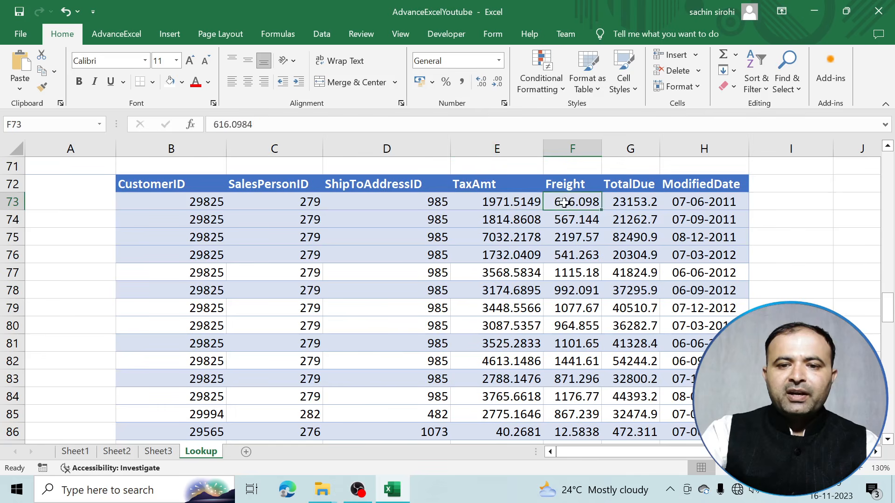
pyautogui.click(616, 201)
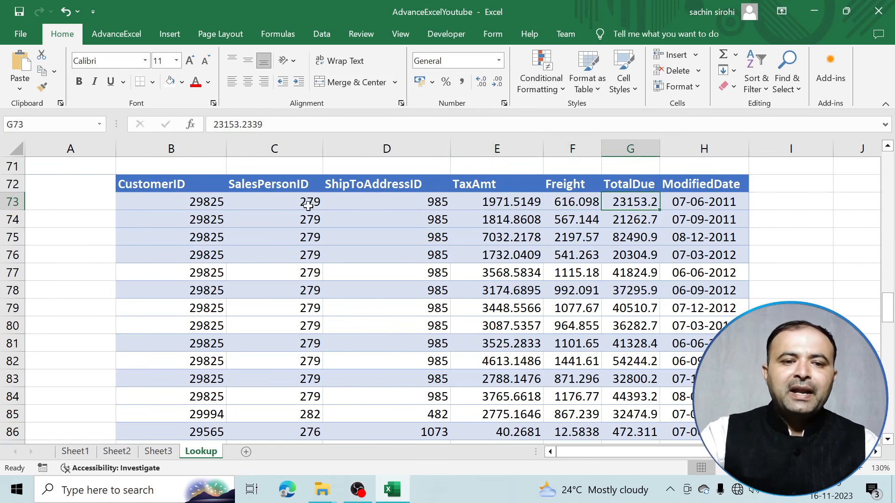
# Examine the Freight and TotalDue values, the repeated CustomerID and the differing ModifiedDate entries in rows 73 to 75 of the sales table
pyautogui.moveTo(553, 205); pyautogui.dragTo(637, 200)
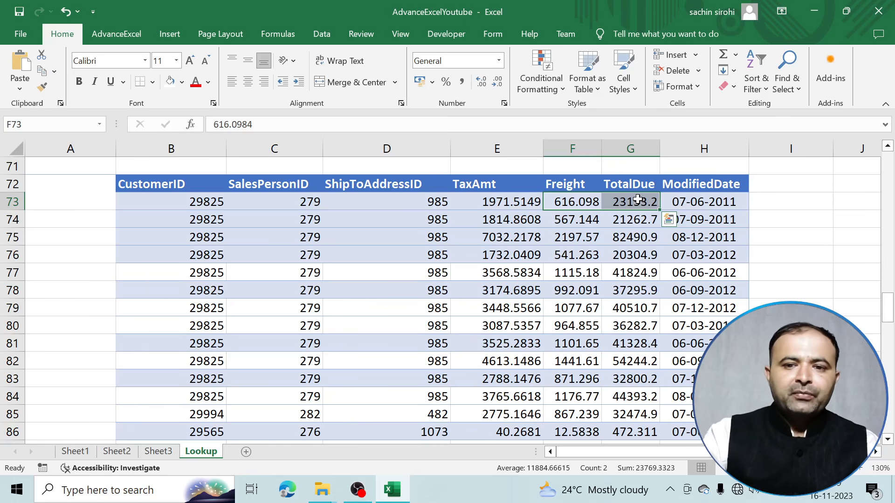
pyautogui.click(204, 223)
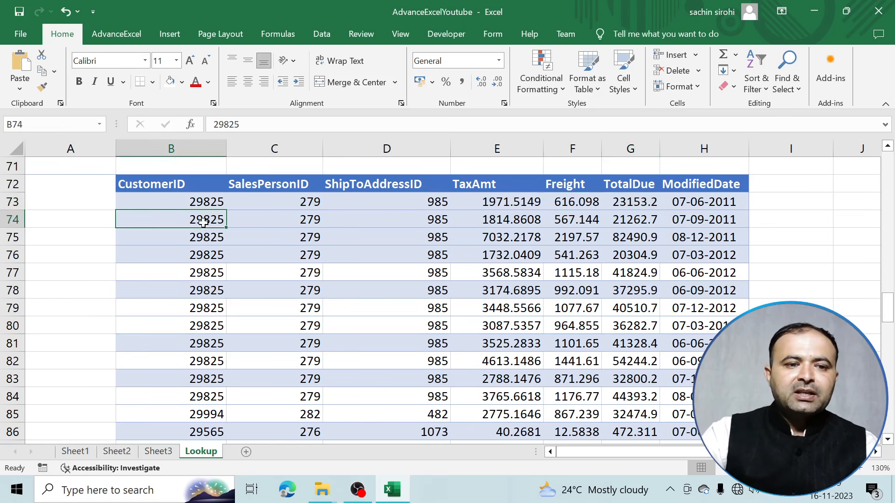
pyautogui.click(699, 222)
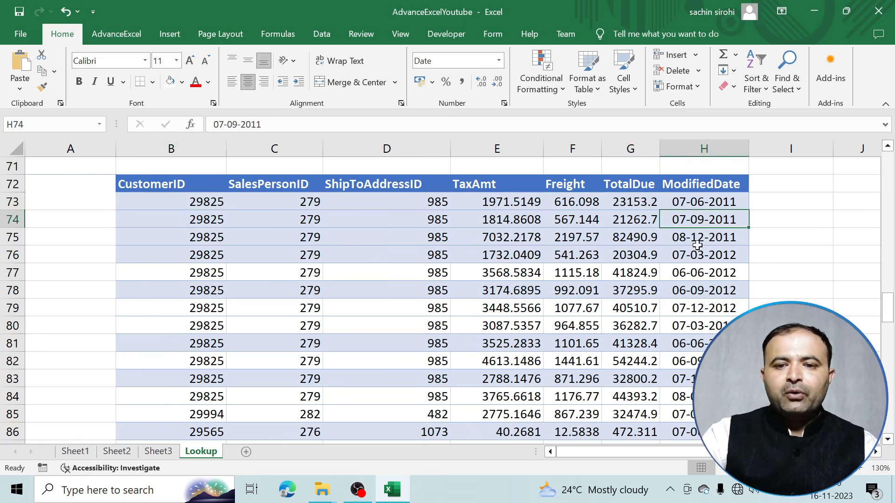
pyautogui.click(698, 246)
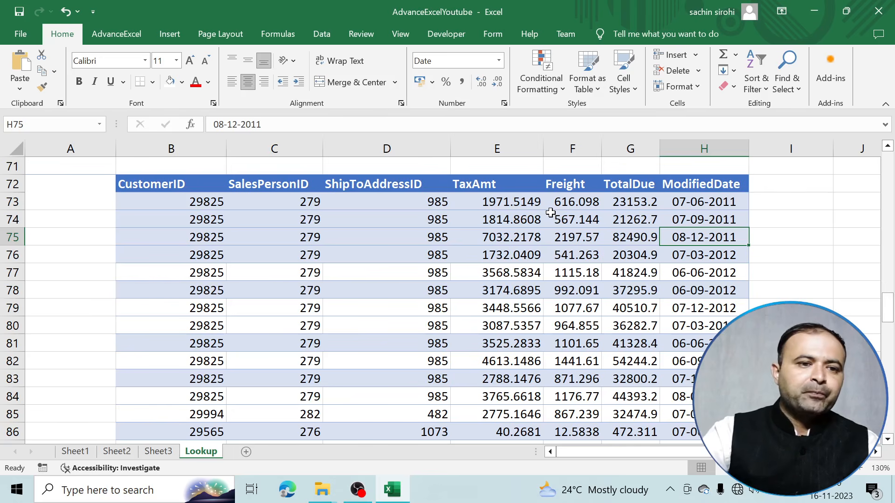
pyautogui.click(59, 181)
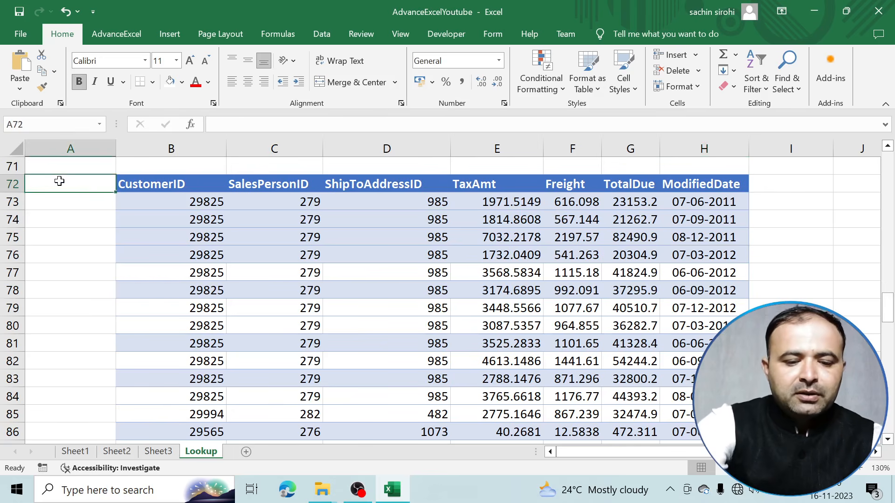
pyautogui.write('Uni')
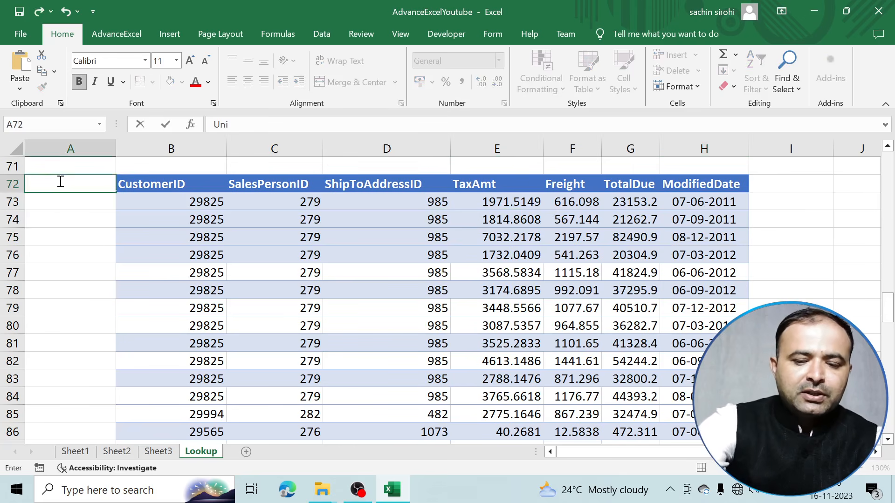
pyautogui.press('Return')
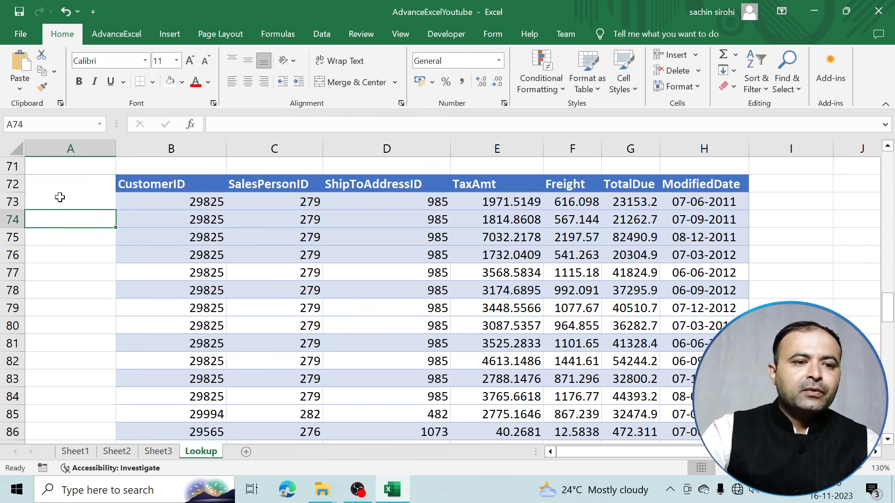
# Copy the CustomerID header's formatting to A72 and enter the heading Unique Table there
pyautogui.click(63, 190)
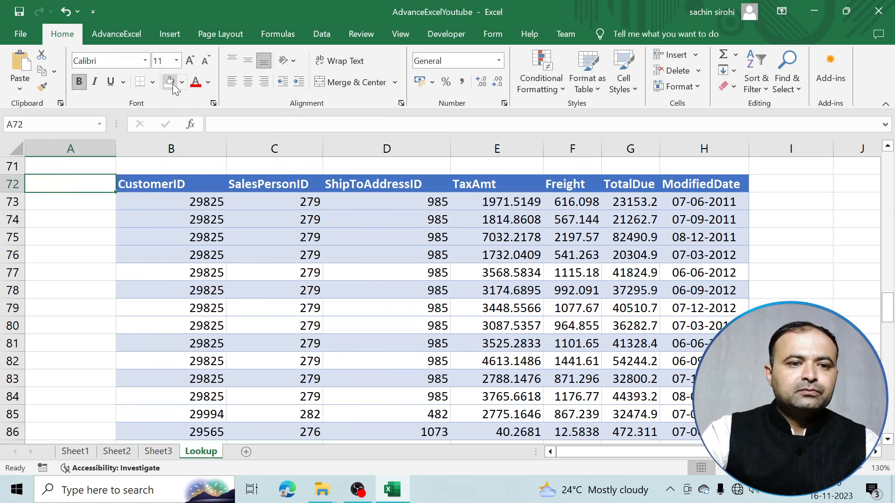
pyautogui.click(178, 185)
pyautogui.click(42, 88)
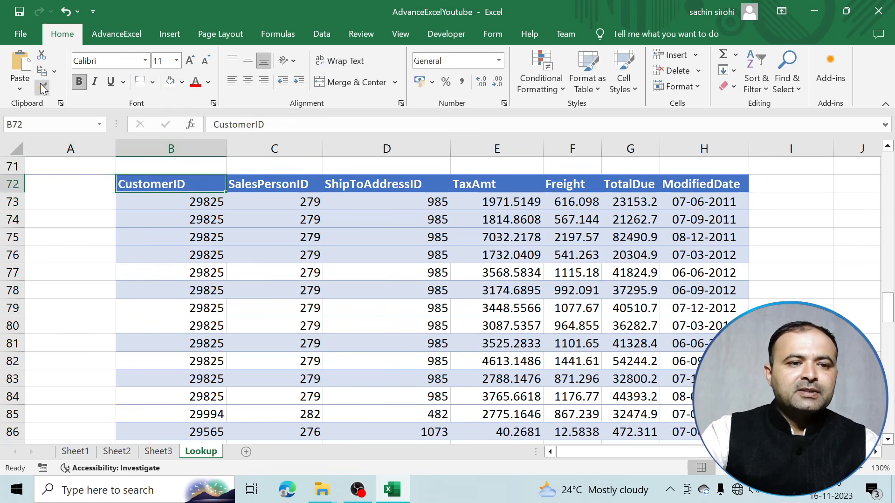
pyautogui.click(71, 189)
pyautogui.doubleClick(71, 186)
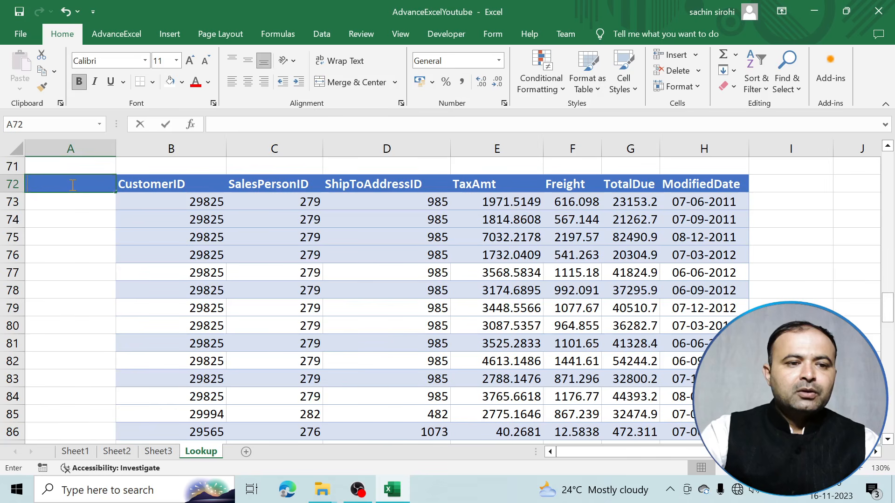
pyautogui.write('Unique Ta')
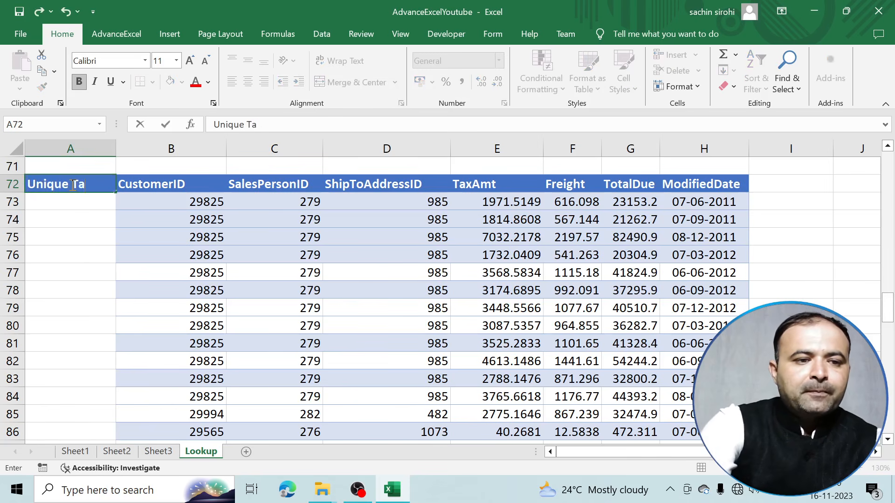
pyautogui.write('ble')
pyautogui.press('Return')
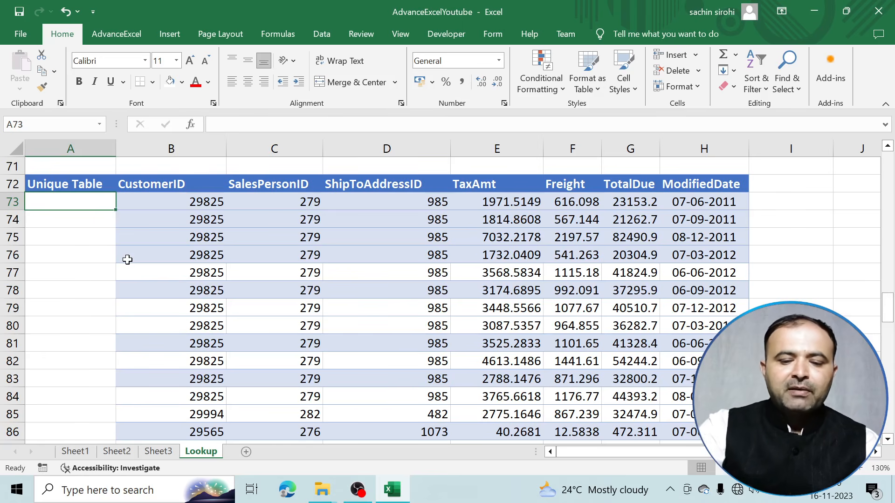
# Enter the formula =B73&H73 in A73 to join the CustomerID and ModifiedDate into one key
pyautogui.write('=')
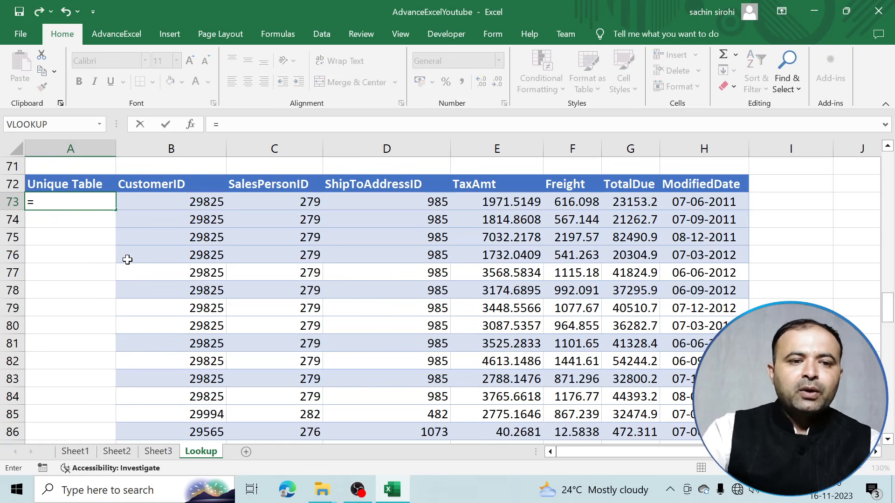
pyautogui.click(201, 202)
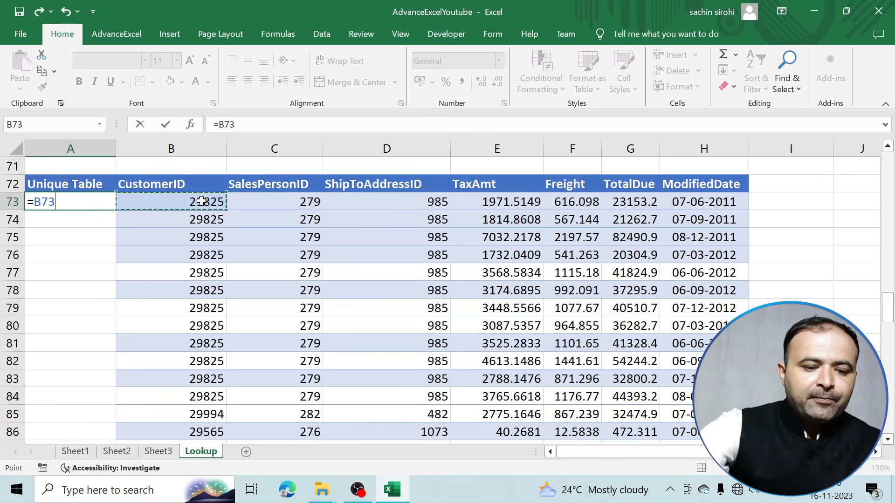
pyautogui.write('&')
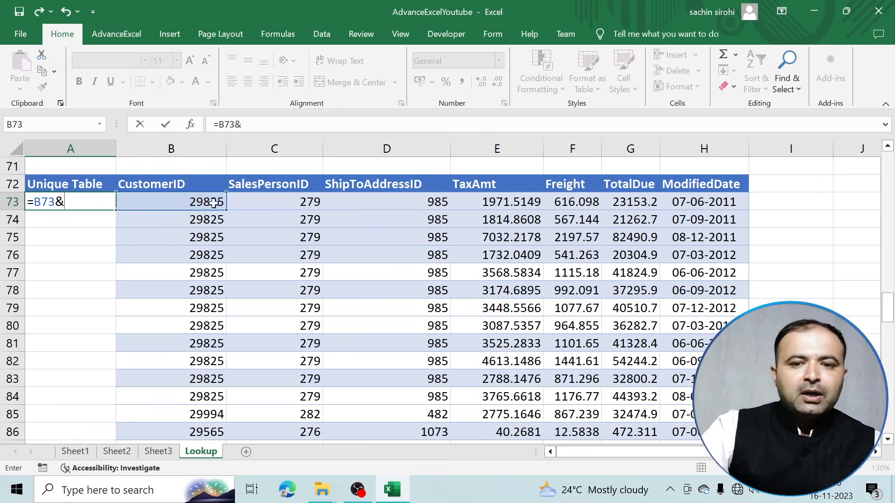
pyautogui.click(695, 209)
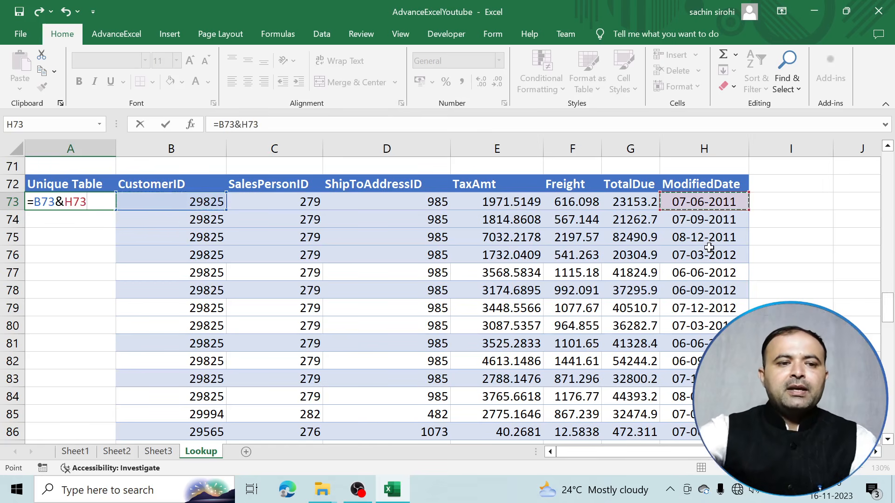
pyautogui.press('Return')
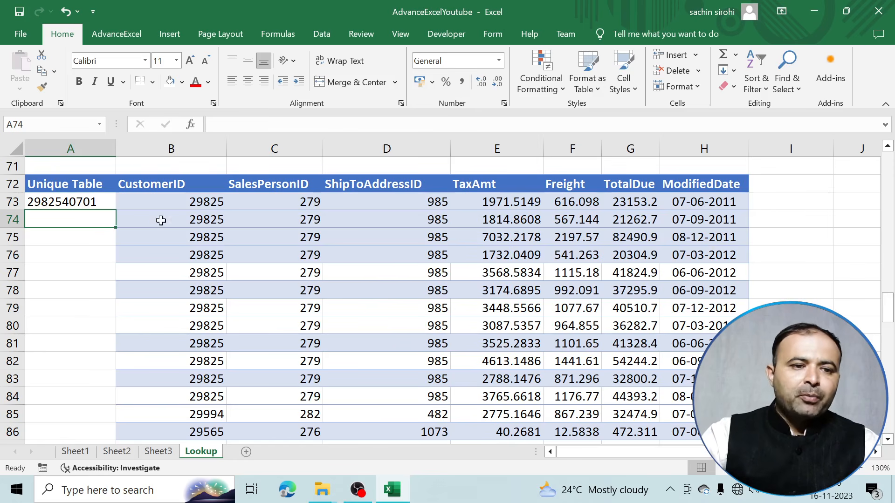
# Fill the key formula from A73 down to A88 for all sales rows
pyautogui.click(99, 202)
pyautogui.moveTo(114, 210); pyautogui.dragTo(116, 421)
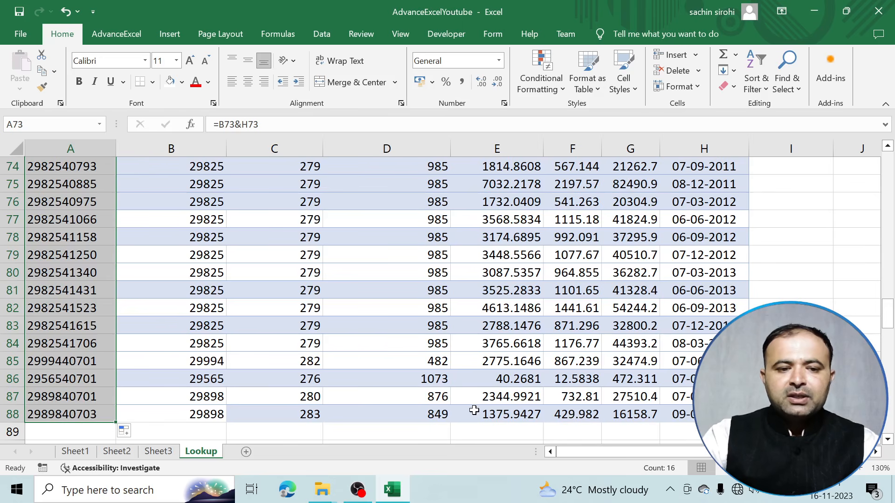
pyautogui.scroll(1, 441, 395)
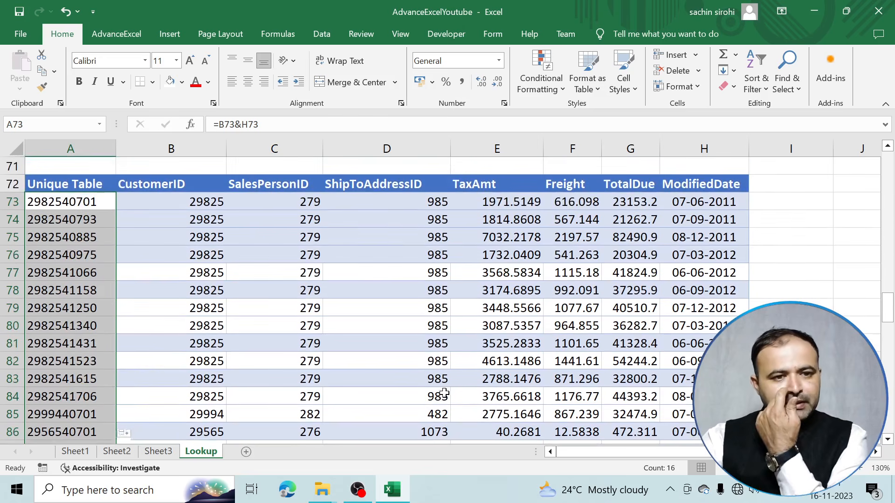
pyautogui.click(99, 225)
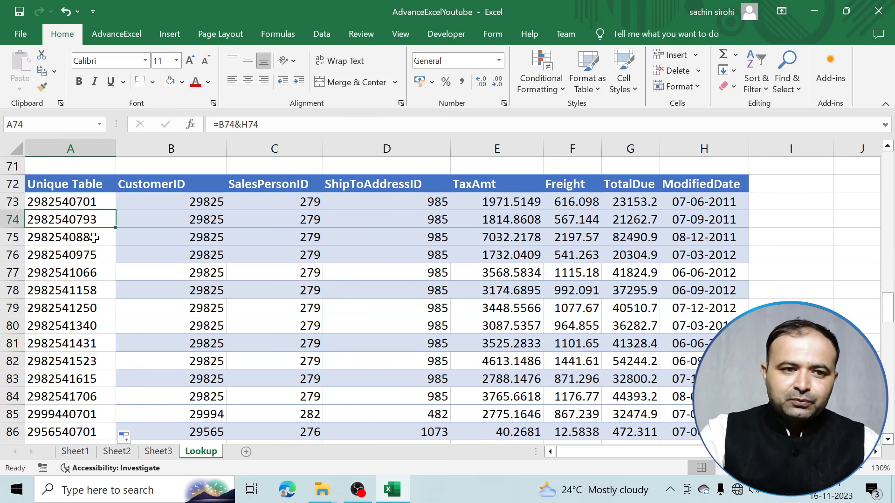
# Correct the title in row 92 to read Vlookup with Match and Single Criteria
pyautogui.scroll(-4, 93, 238)
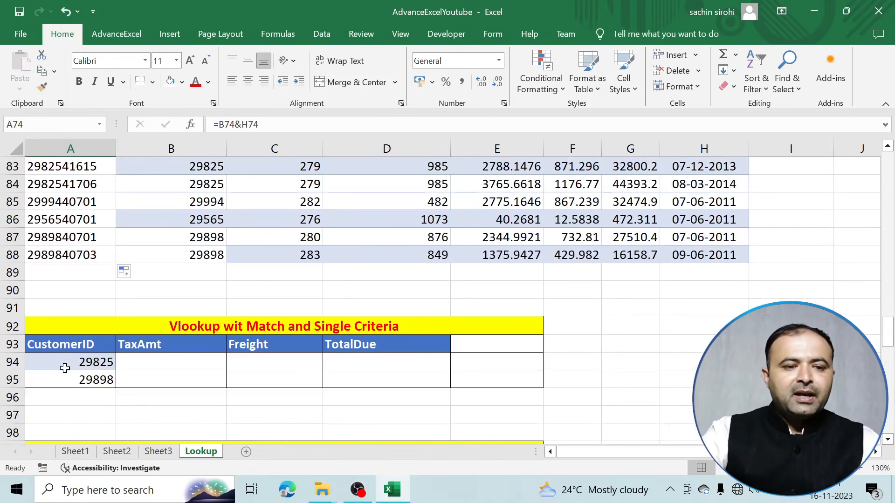
pyautogui.click(151, 356)
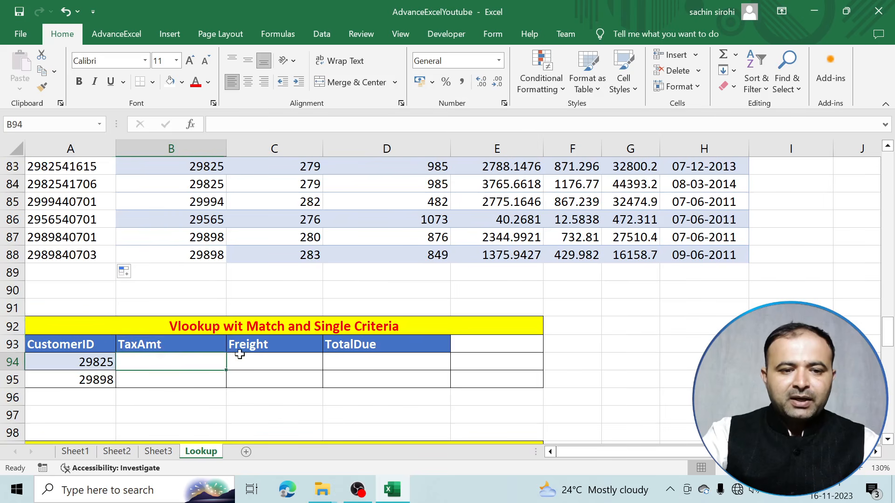
pyautogui.doubleClick(241, 326)
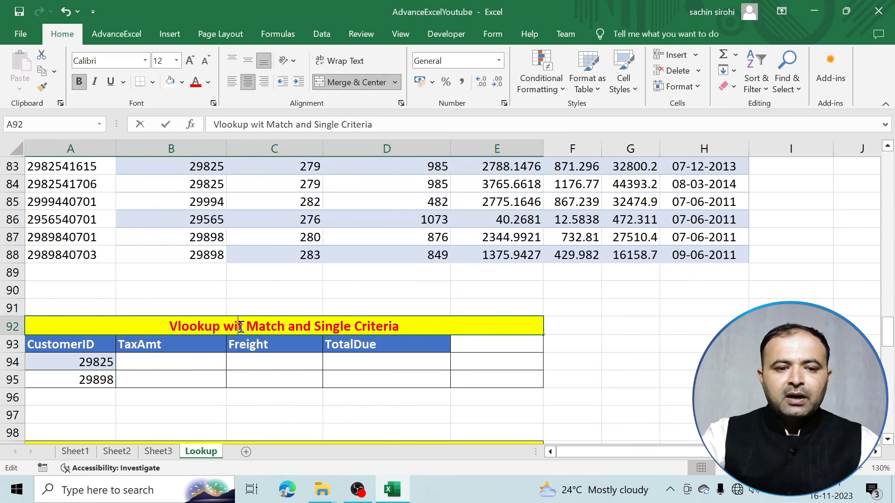
pyautogui.write('h')
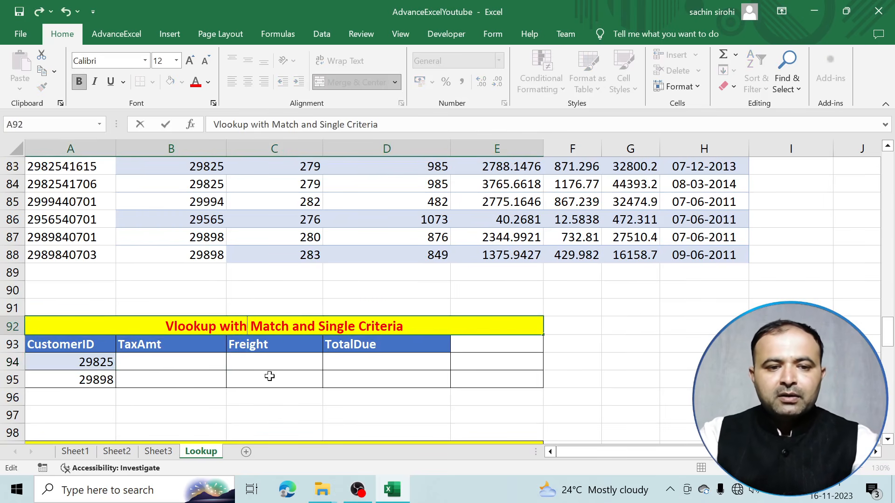
pyautogui.click(267, 373)
# Start a VLOOKUP formula in TaxAmt cell B94 with the CustomerID reference $A94, column locked, as the lookup value
pyautogui.click(168, 362)
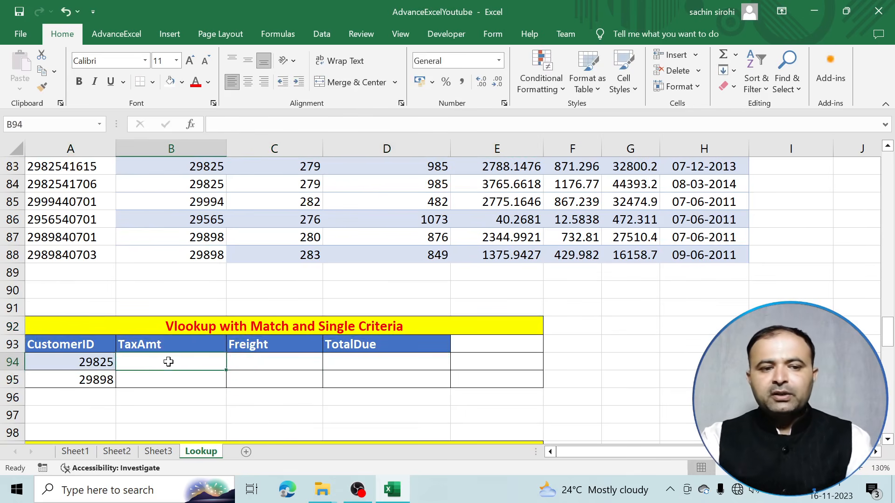
pyautogui.write('=')
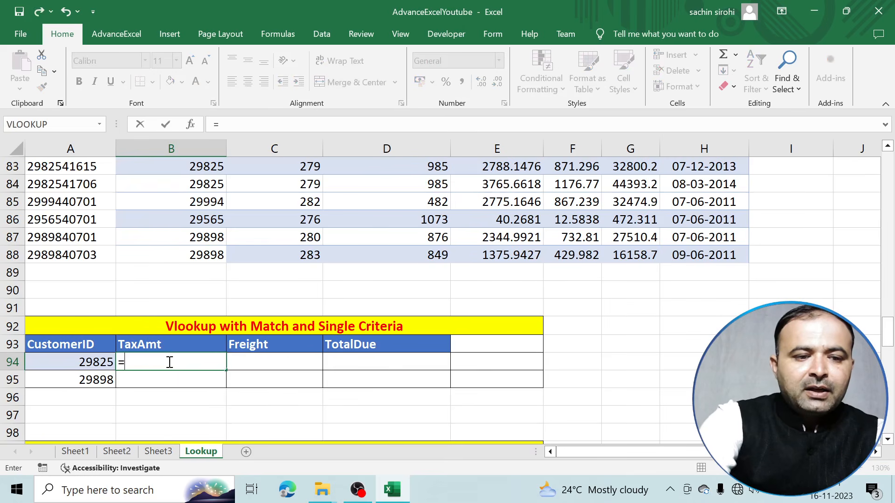
pyautogui.write('vlookup')
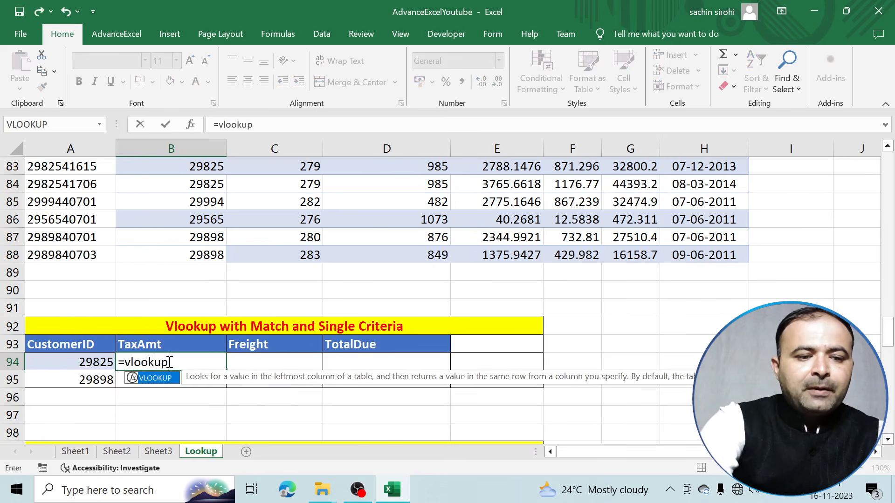
pyautogui.write('(')
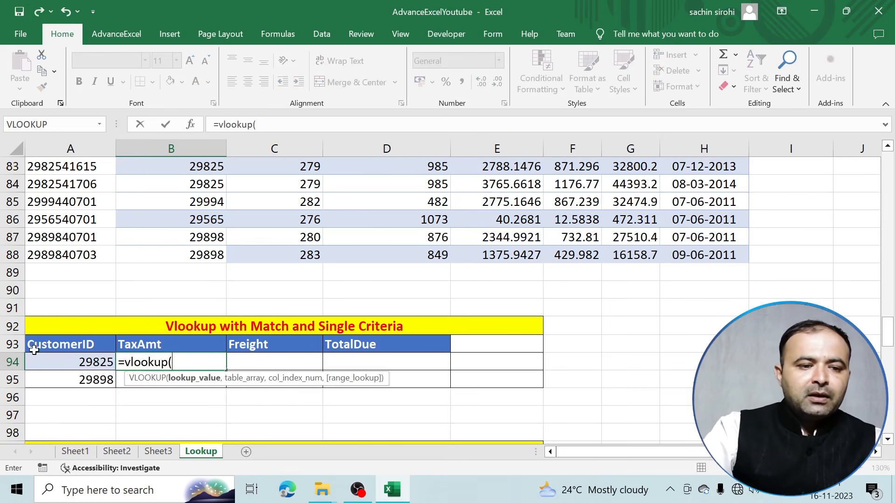
pyautogui.click(55, 360)
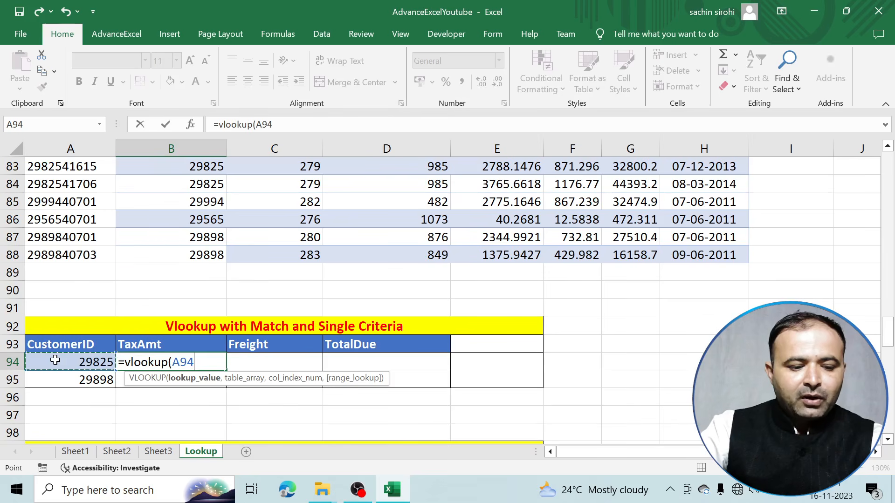
pyautogui.press('F4')
pyautogui.press('F4')
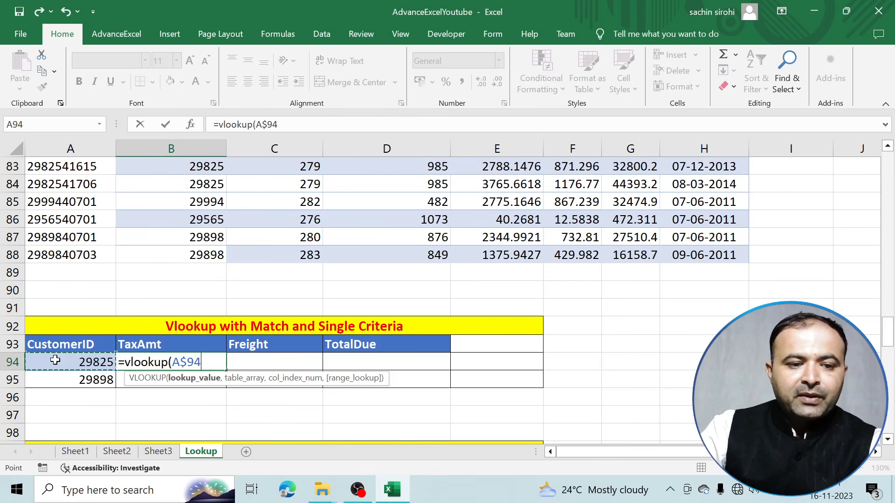
pyautogui.press('F4')
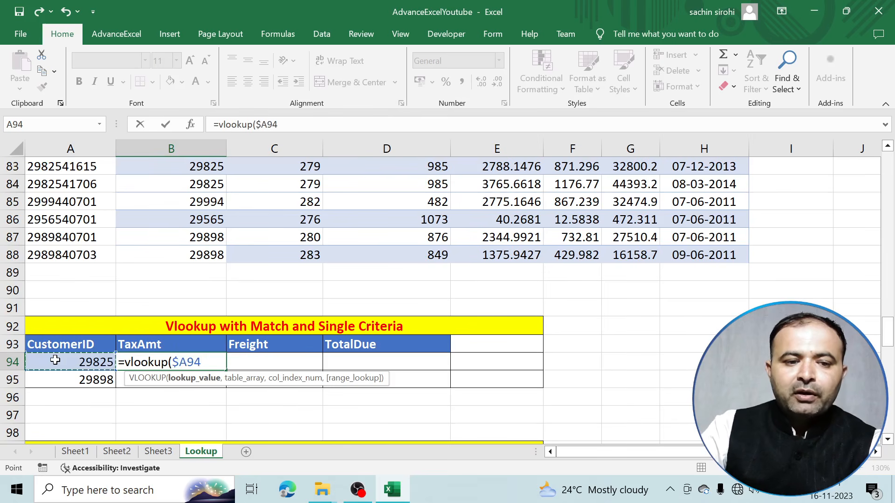
# Set the table array of the VLOOKUP formula in B94 to the absolute range $B$73:$H$88
pyautogui.write(',')
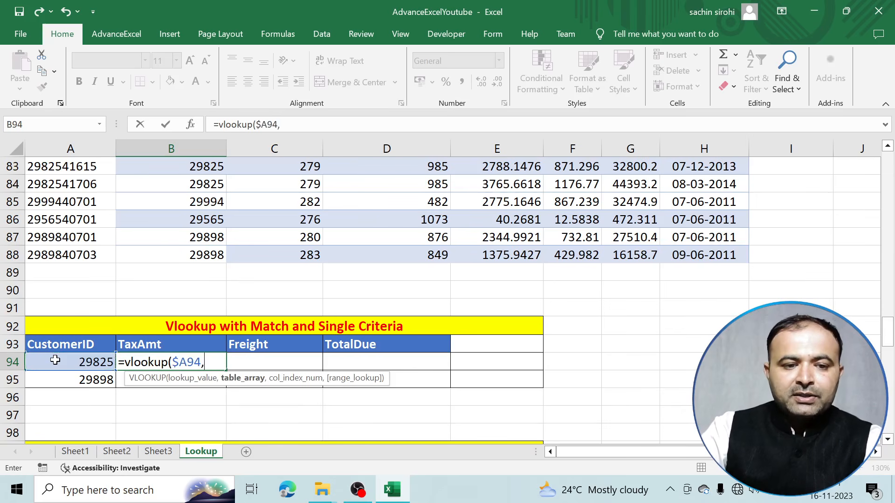
pyautogui.scroll(5, 163, 259)
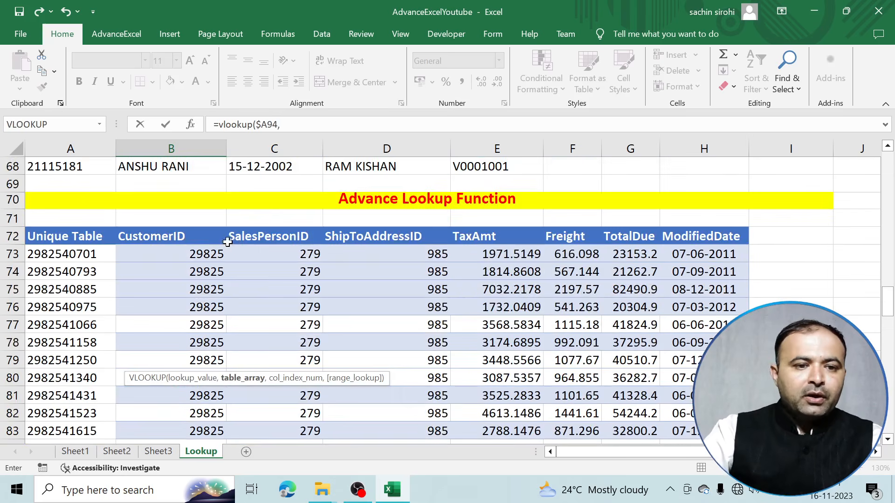
pyautogui.scroll(-1, 194, 250)
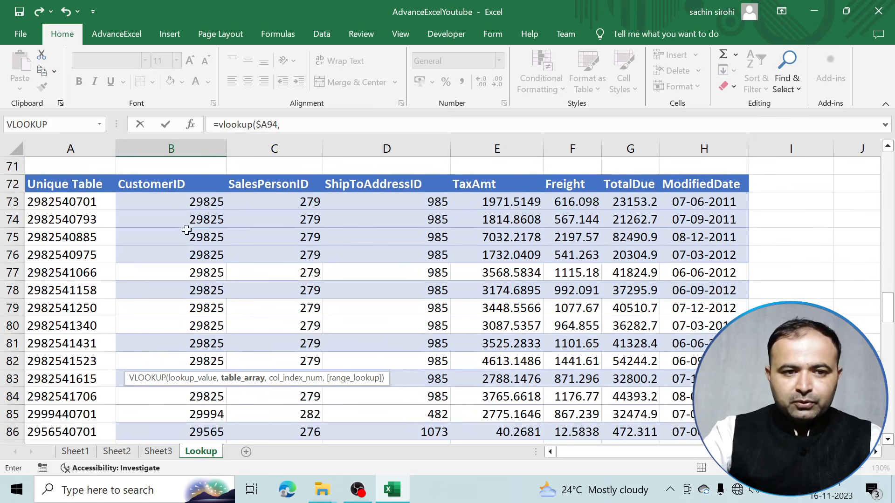
pyautogui.moveTo(175, 201); pyautogui.dragTo(662, 413)
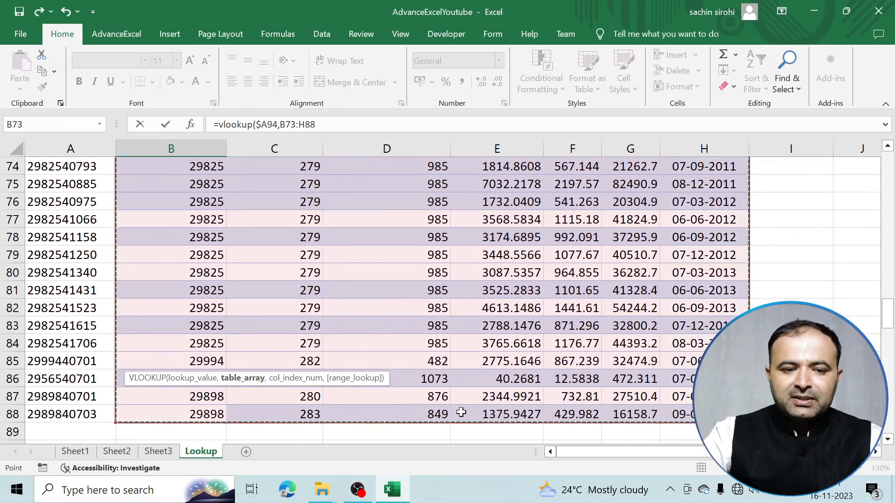
pyautogui.scroll(-3, 413, 401)
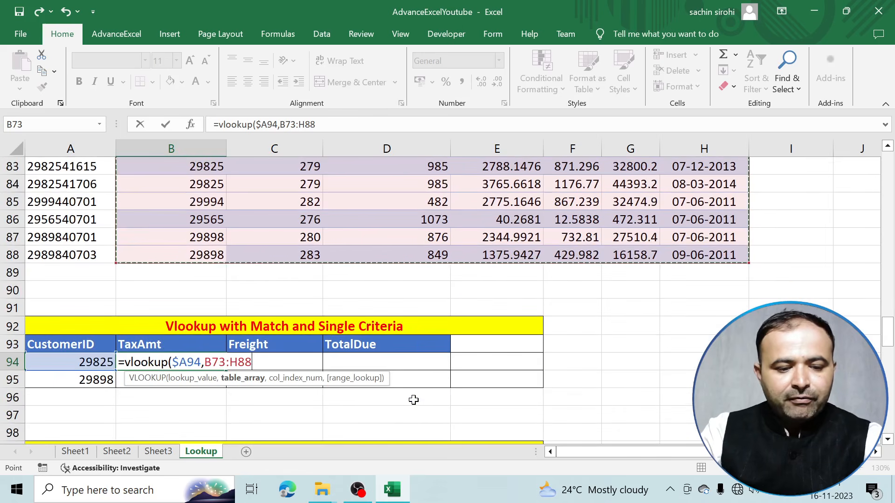
pyautogui.press('F4')
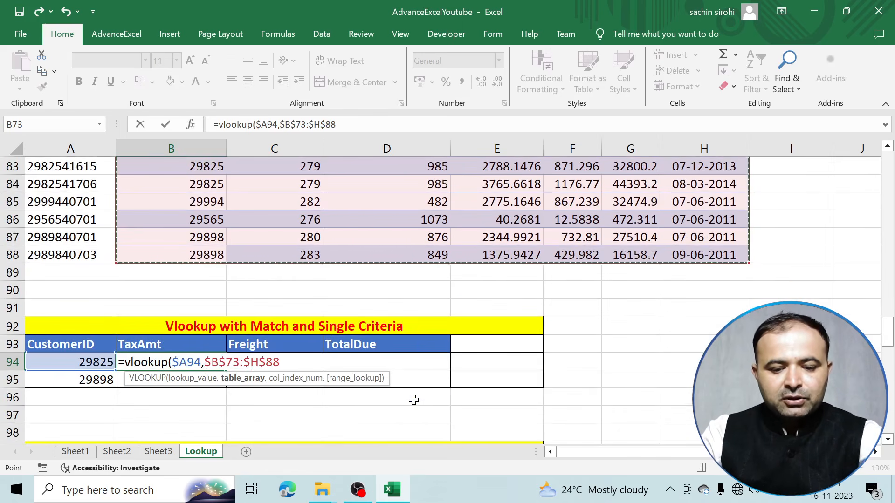
pyautogui.write(',')
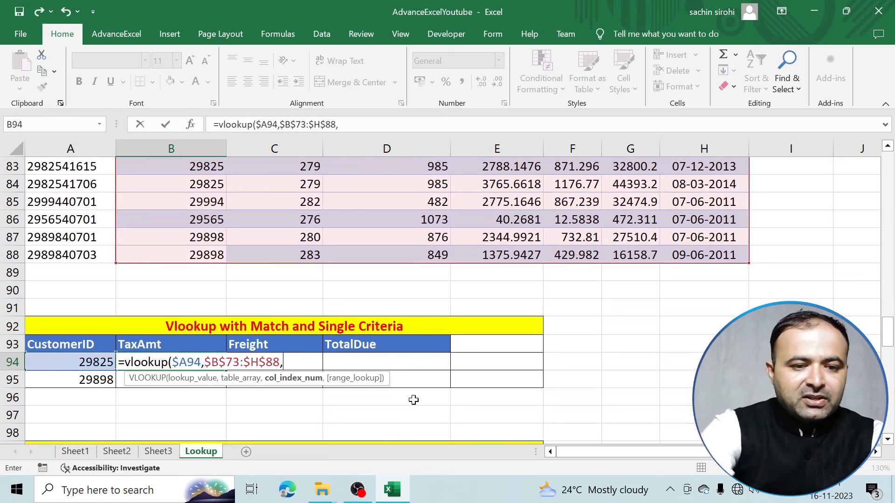
# Start a nested MATCH function as the column index, using the TaxAmt header with a locked row, B$93, as its lookup value
pyautogui.write('match')
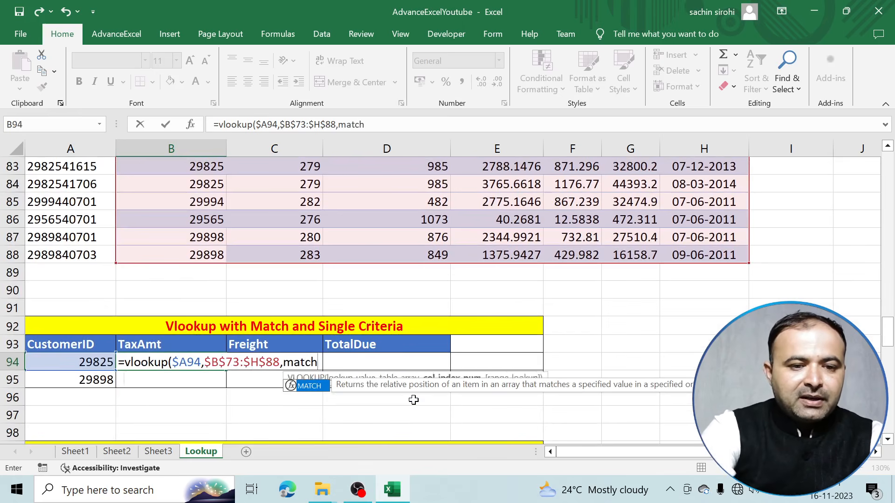
pyautogui.write('(')
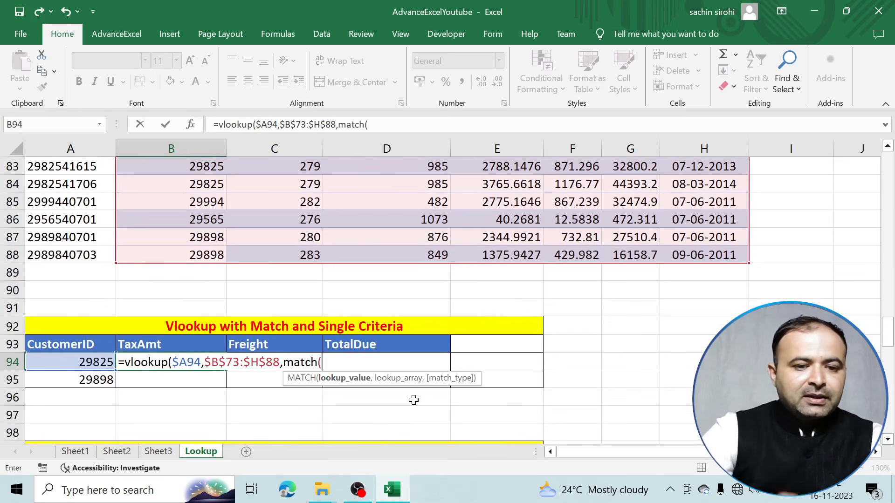
pyautogui.click(176, 344)
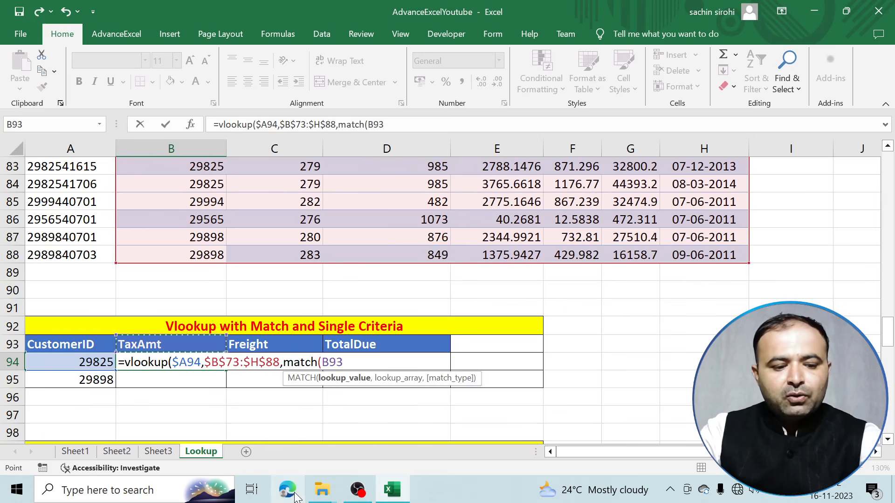
pyautogui.press('F4')
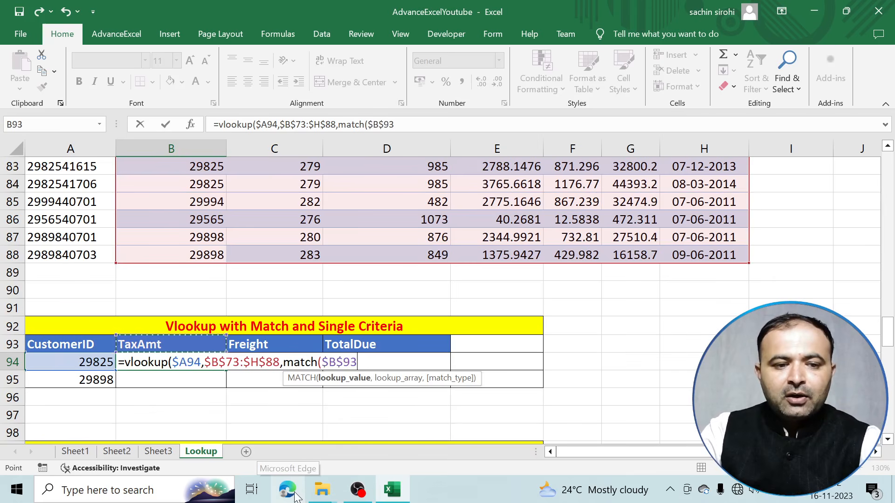
pyautogui.press('F4')
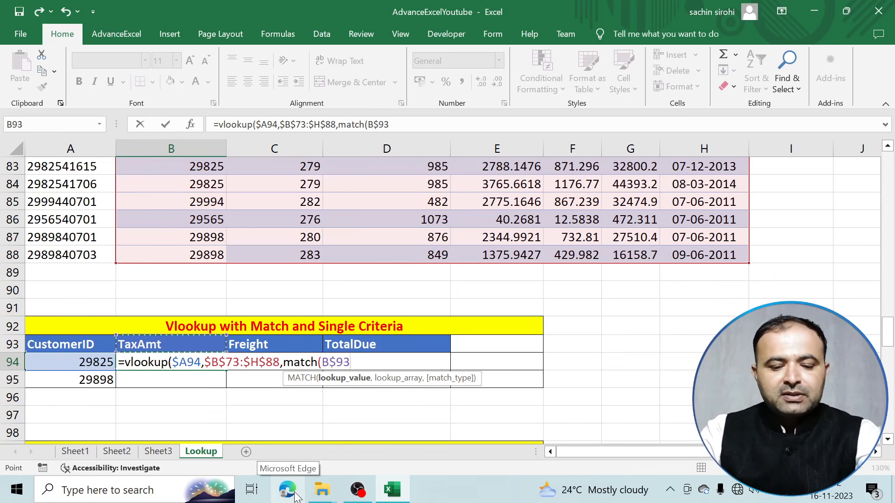
pyautogui.write(',')
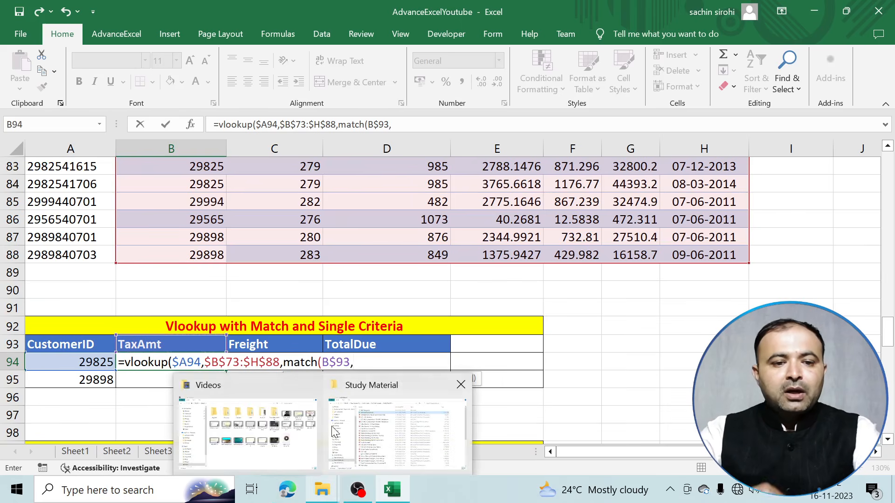
# Set the MATCH lookup array to the source table's header row from CustomerID to ModifiedDate as the absolute range $B$72:$H$72
pyautogui.scroll(4, 346, 305)
pyautogui.scroll(2, 347, 305)
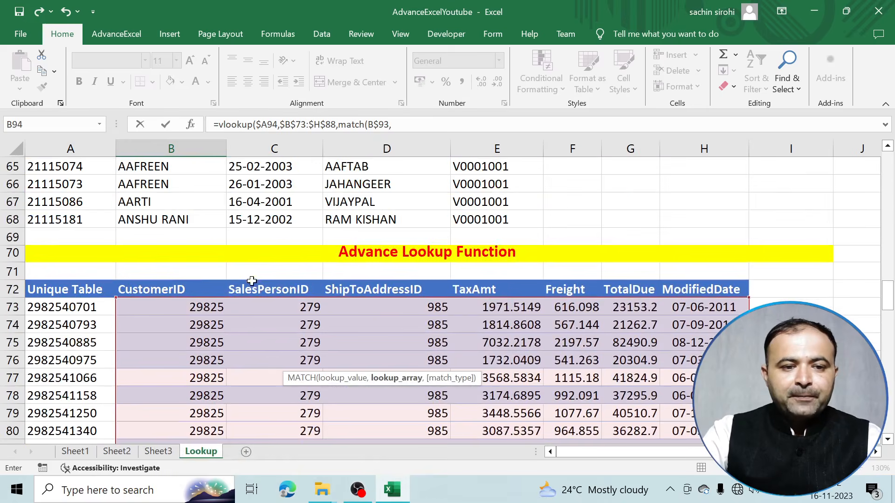
pyautogui.moveTo(177, 289); pyautogui.dragTo(709, 292)
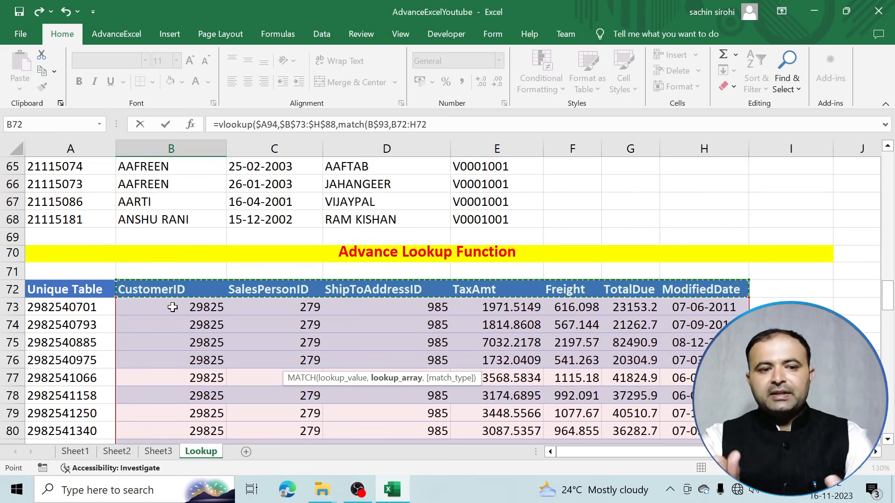
pyautogui.scroll(-6, 172, 307)
pyautogui.scroll(-1, 188, 345)
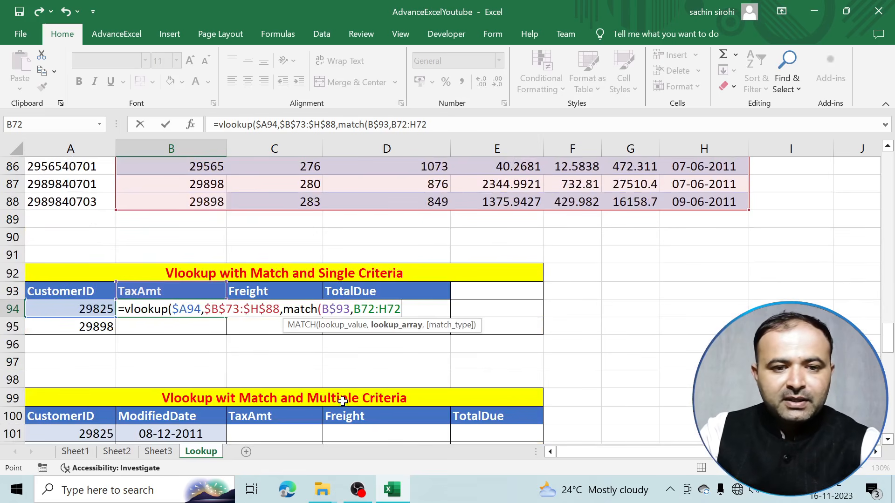
pyautogui.press('F4')
pyautogui.write(',')
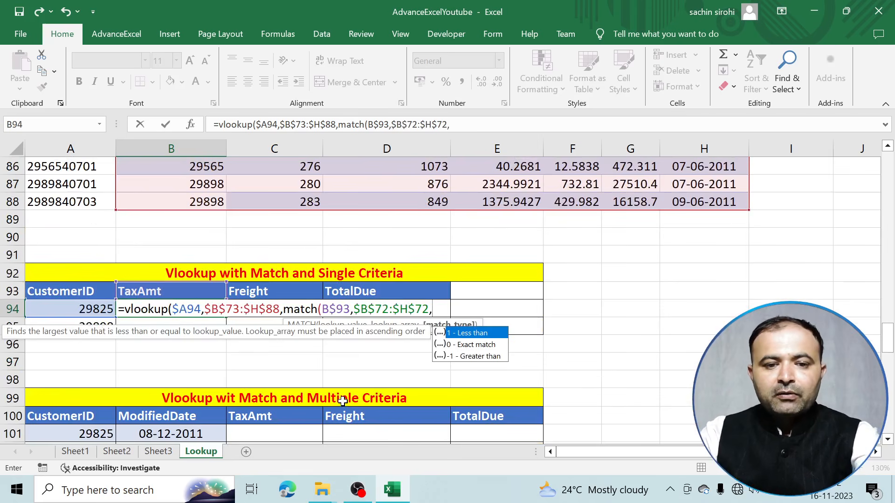
# Complete the B94 formula with match type 0 and range lookup FALSE, and fill it across to the Freight and TotalDue cells, C94:D94
pyautogui.write('0')
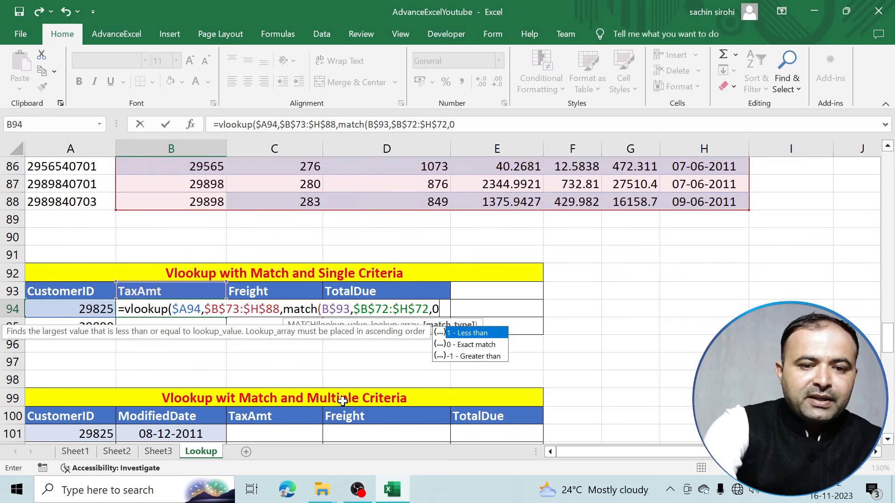
pyautogui.write(')')
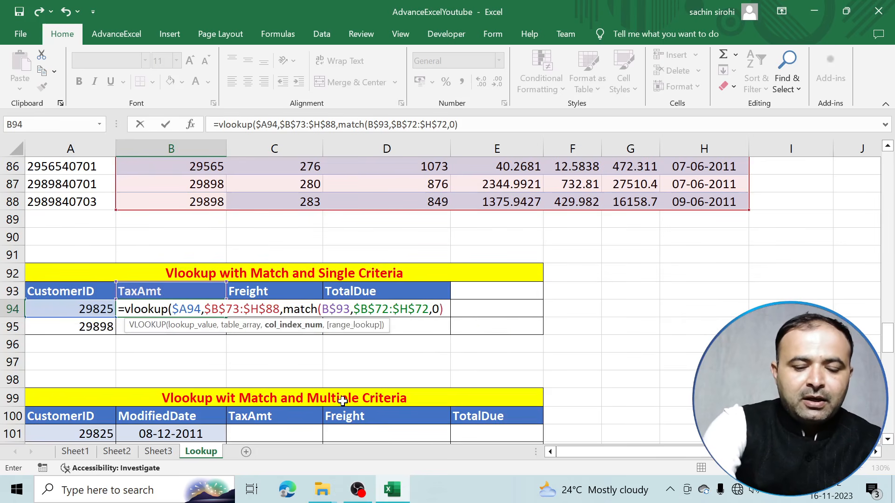
pyautogui.write(',false')
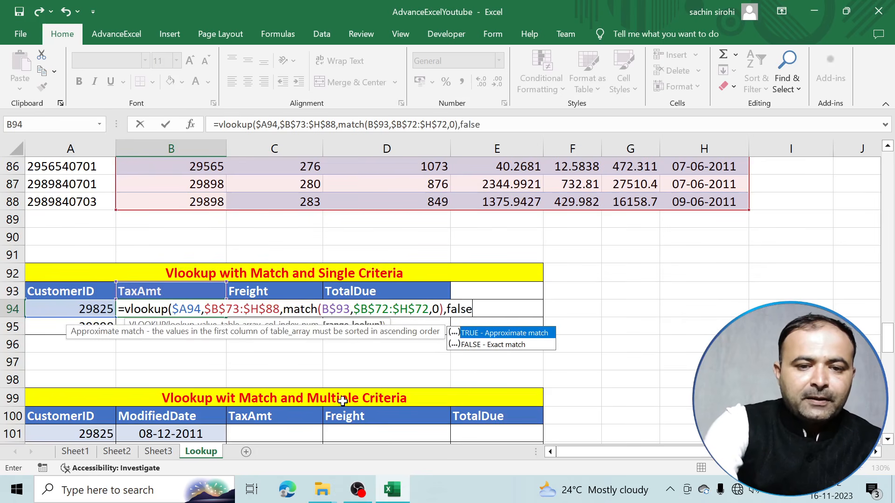
pyautogui.write(')')
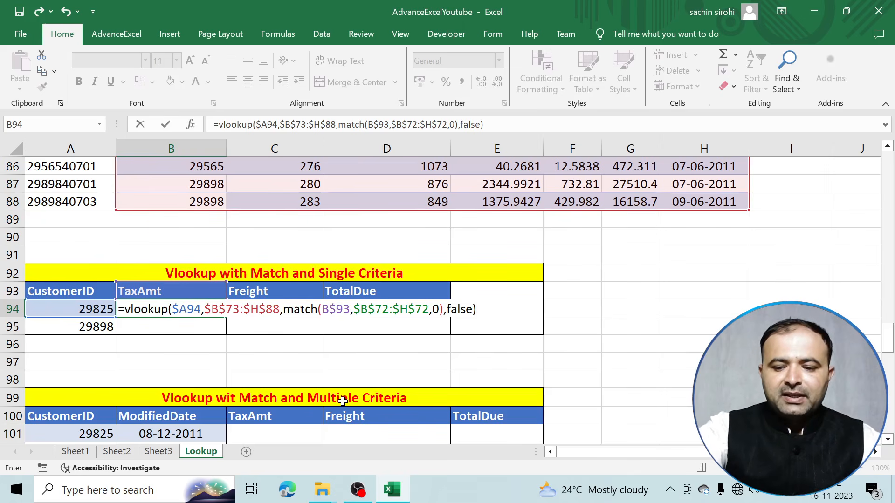
pyautogui.press('Return')
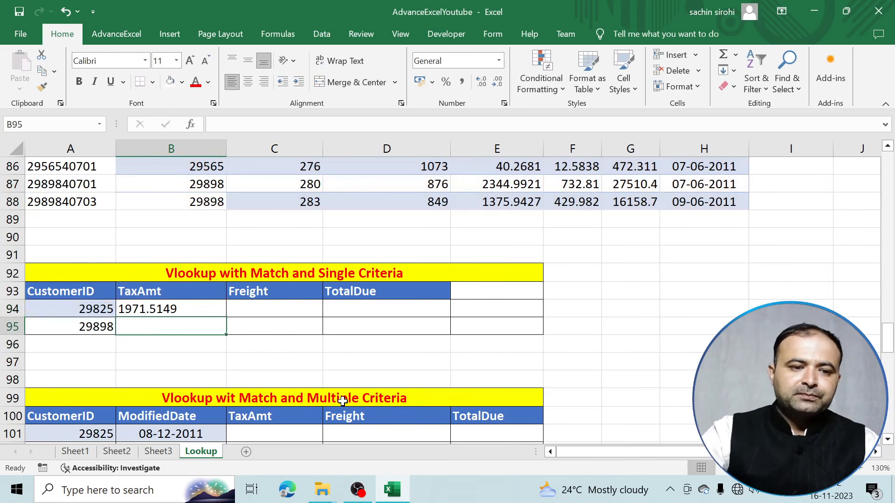
pyautogui.click(158, 314)
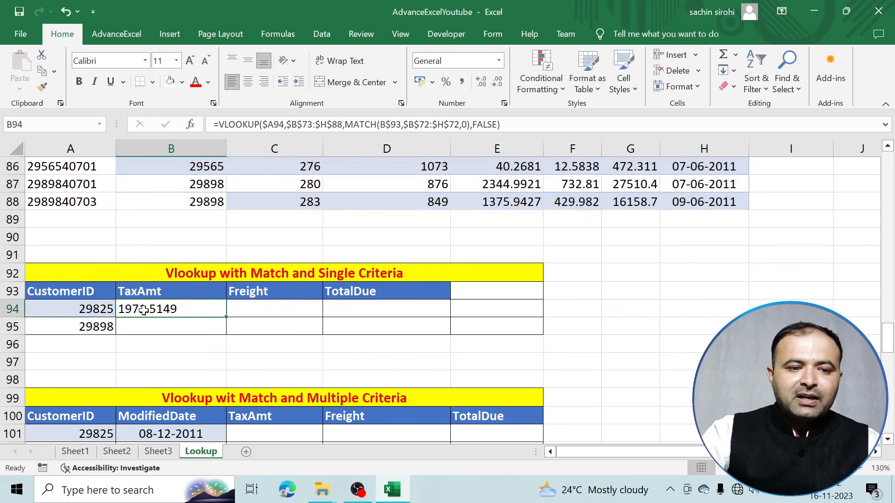
pyautogui.moveTo(228, 316); pyautogui.dragTo(389, 322)
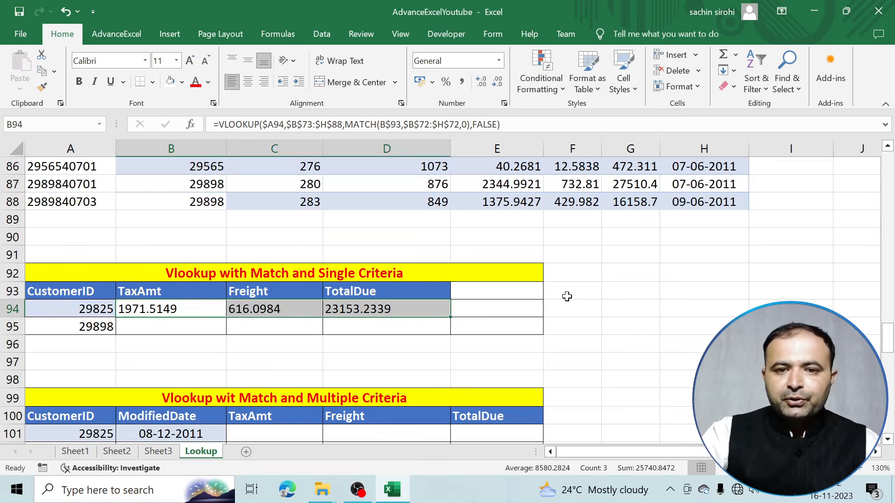
# Examine the source table's repeated CustomerID entries in rows 73 to 84, comparing the first and last rows of that customer
pyautogui.scroll(7, 567, 295)
pyautogui.moveTo(208, 308); pyautogui.dragTo(316, 306)
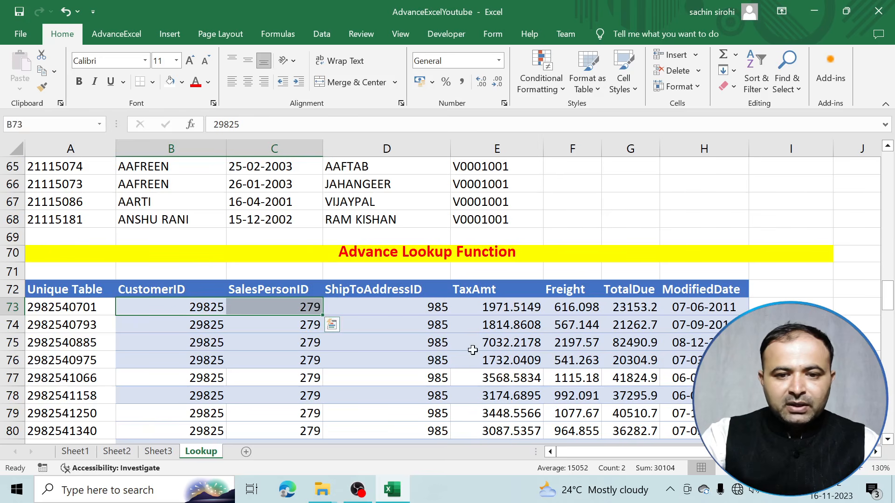
pyautogui.scroll(-1, 574, 359)
pyautogui.scroll(-2, 574, 359)
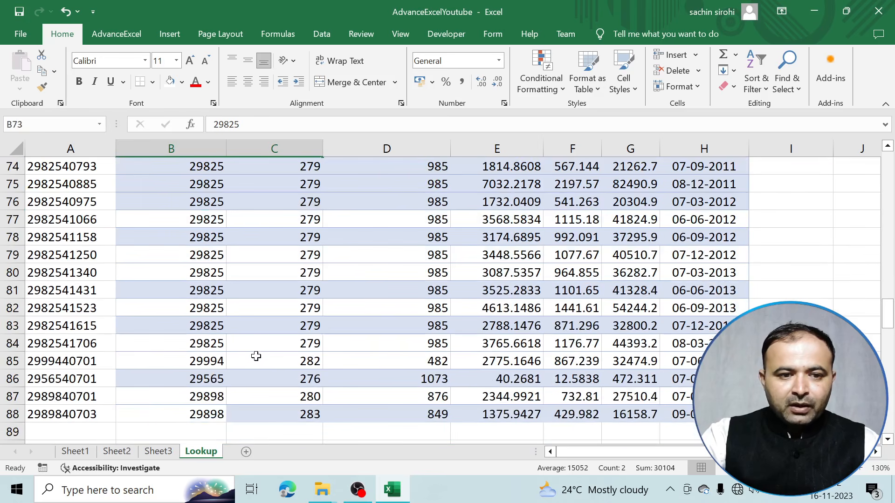
pyautogui.moveTo(222, 344); pyautogui.dragTo(485, 350)
pyautogui.scroll(1, 504, 360)
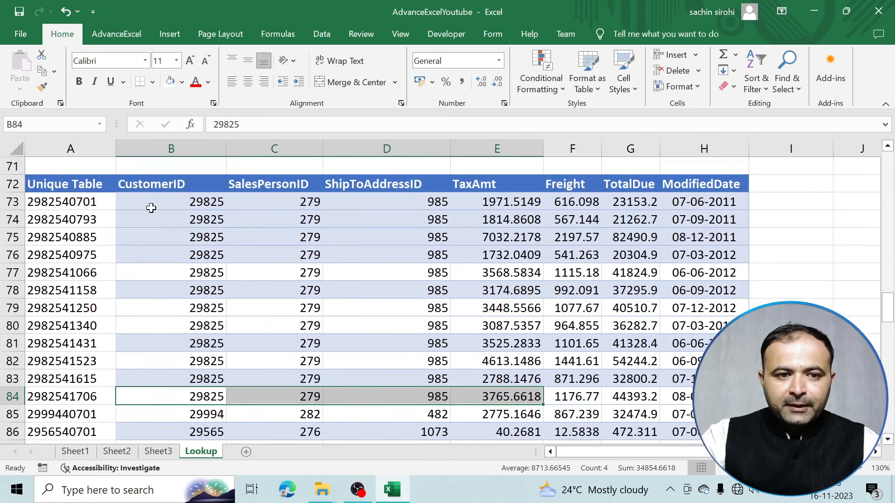
pyautogui.moveTo(151, 208); pyautogui.dragTo(501, 210)
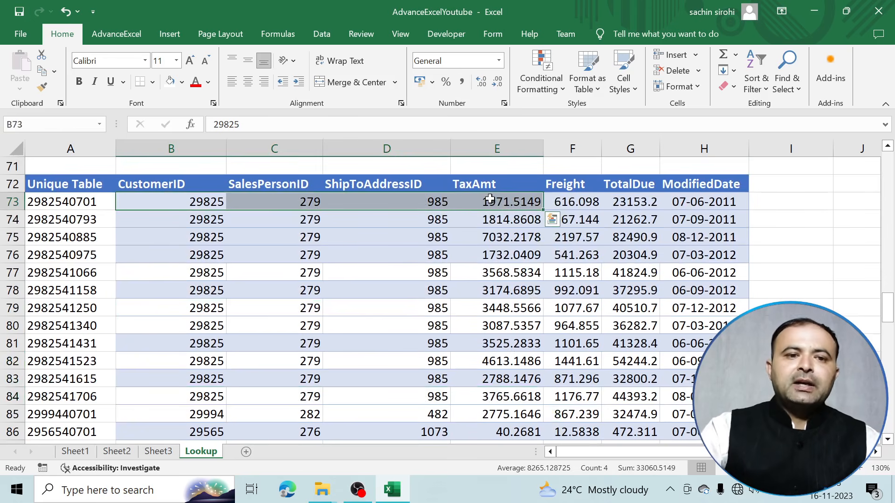
pyautogui.moveTo(196, 203); pyautogui.dragTo(189, 371)
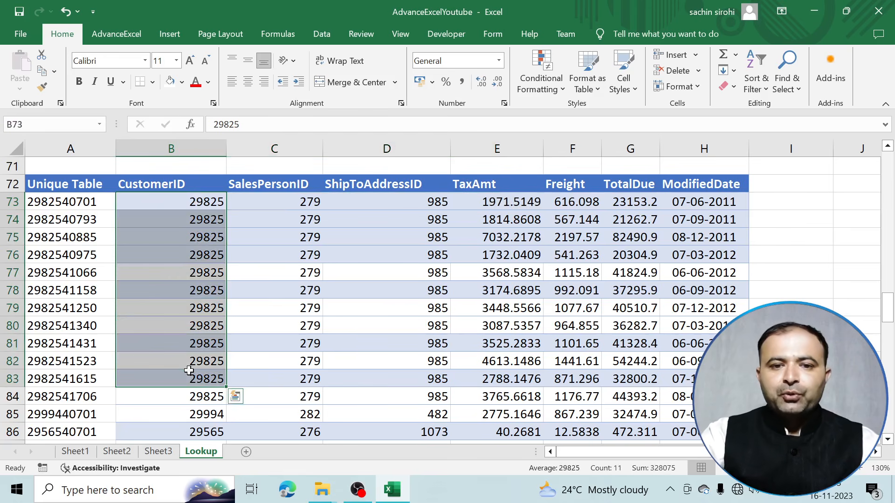
# Check the TaxAmt, Freight and TotalDue values in the customer's first source record, row 73, as the source of the lookup results
pyautogui.click(207, 270)
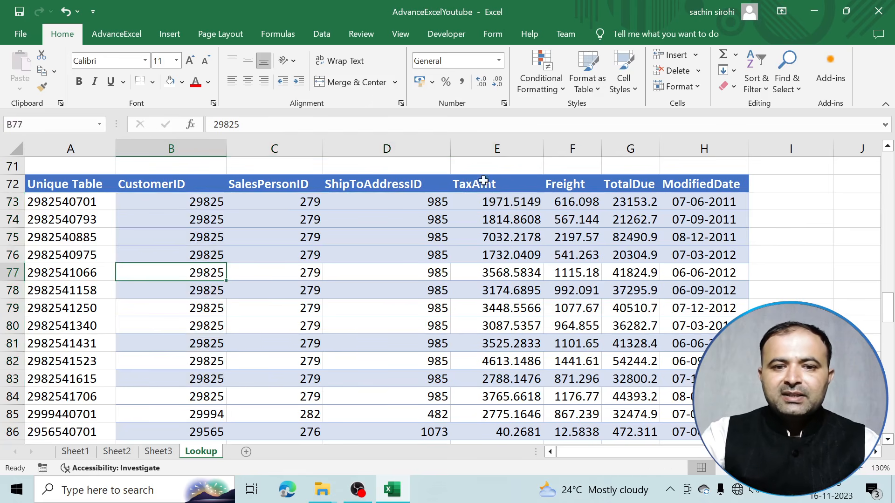
pyautogui.click(516, 207)
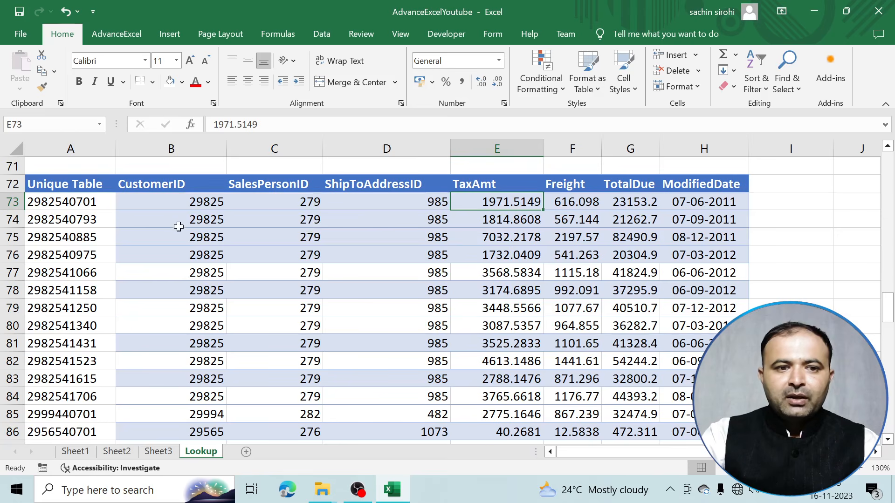
pyautogui.click(185, 204)
pyautogui.click(521, 201)
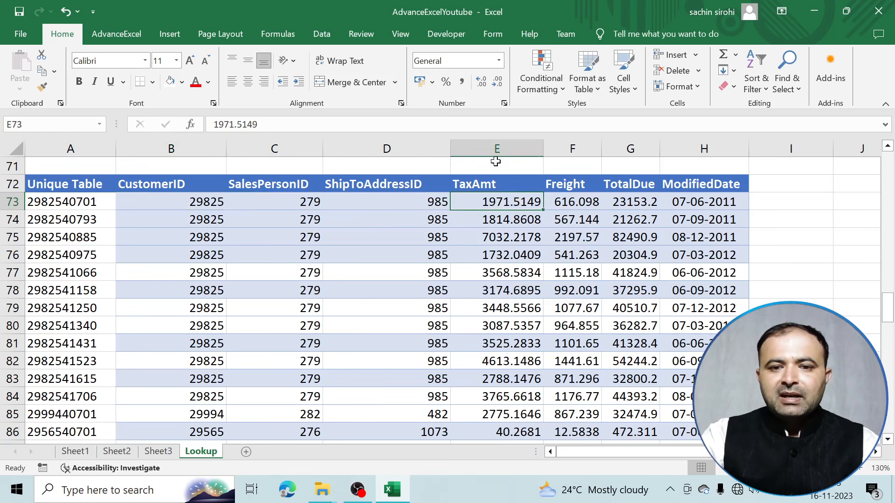
pyautogui.click(569, 201)
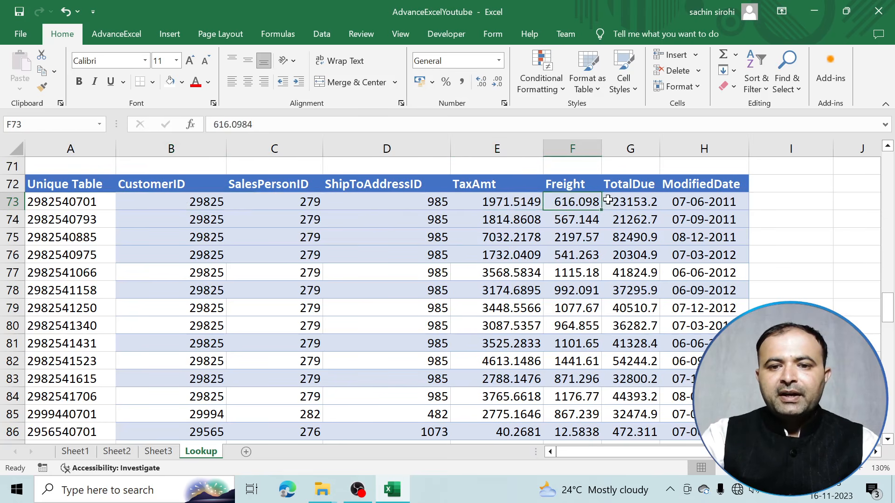
pyautogui.click(624, 204)
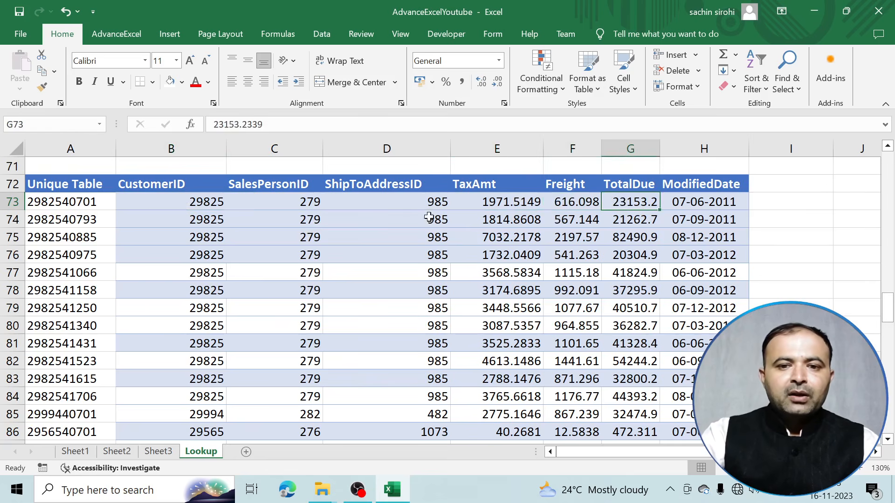
pyautogui.click(516, 205)
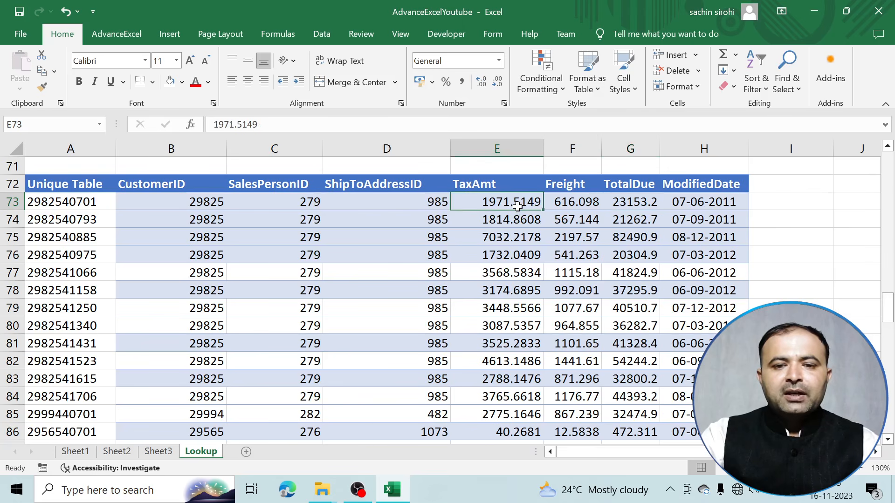
# Fill the B94 lookup formula over B94:D95 so the second CustomerID row also gets its TaxAmt, Freight and TotalDue
pyautogui.scroll(-4, 395, 343)
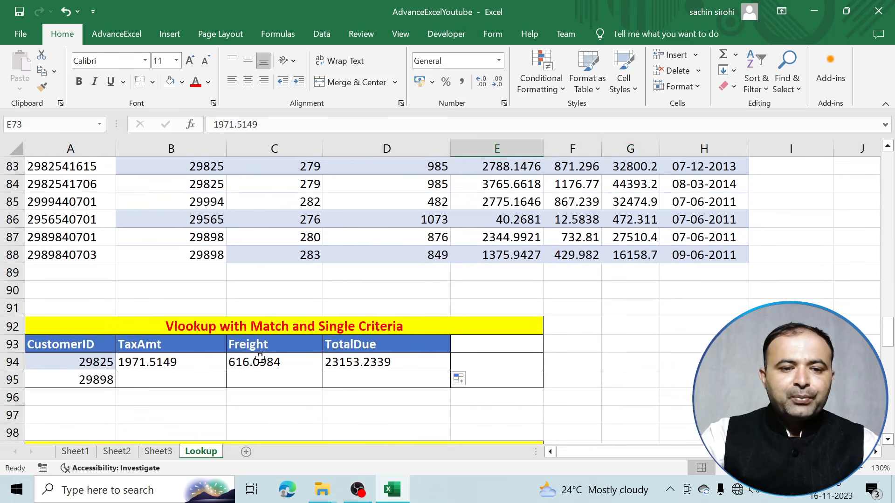
pyautogui.click(201, 361)
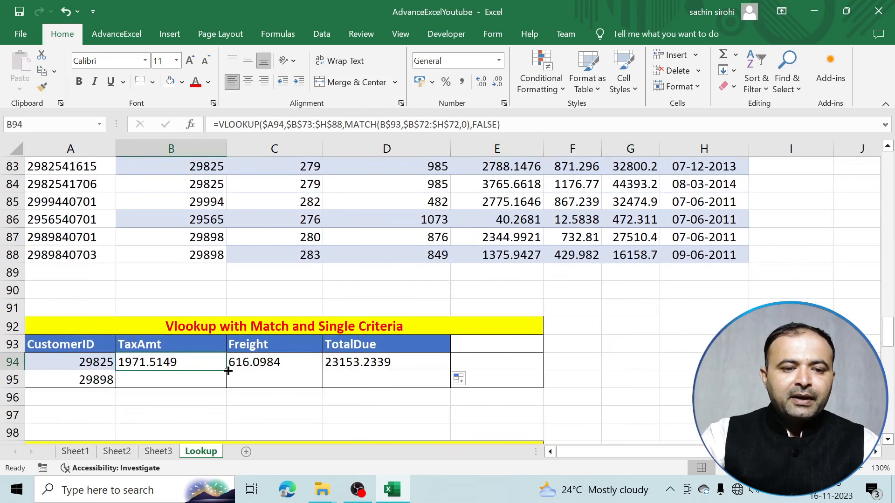
pyautogui.moveTo(228, 370); pyautogui.dragTo(415, 382)
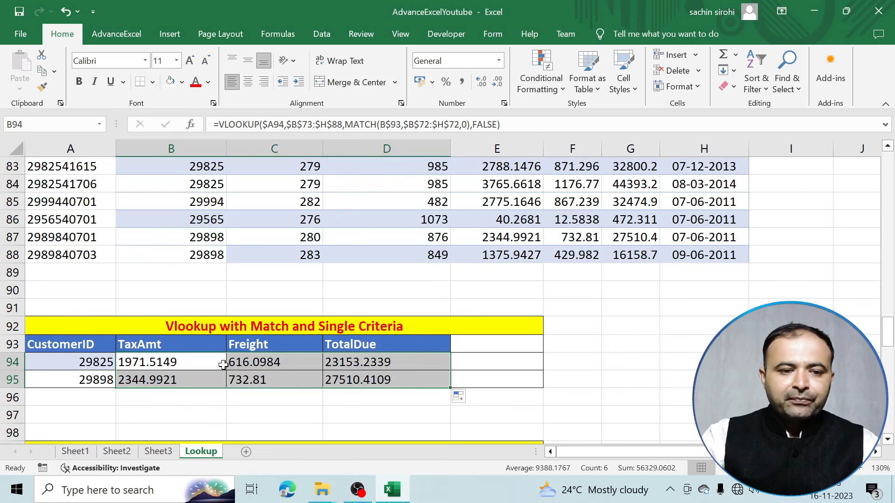
# Copy the B94 formula text without its equals sign into F92 as a note, and save the workbook
pyautogui.doubleClick(194, 361)
pyautogui.moveTo(125, 363); pyautogui.dragTo(517, 355)
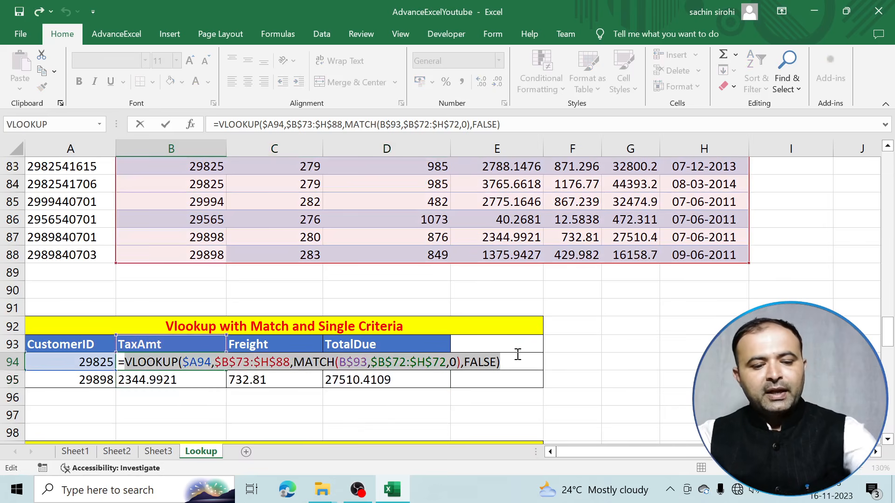
pyautogui.hotkey('ctrl', 'c')
pyautogui.press('Return')
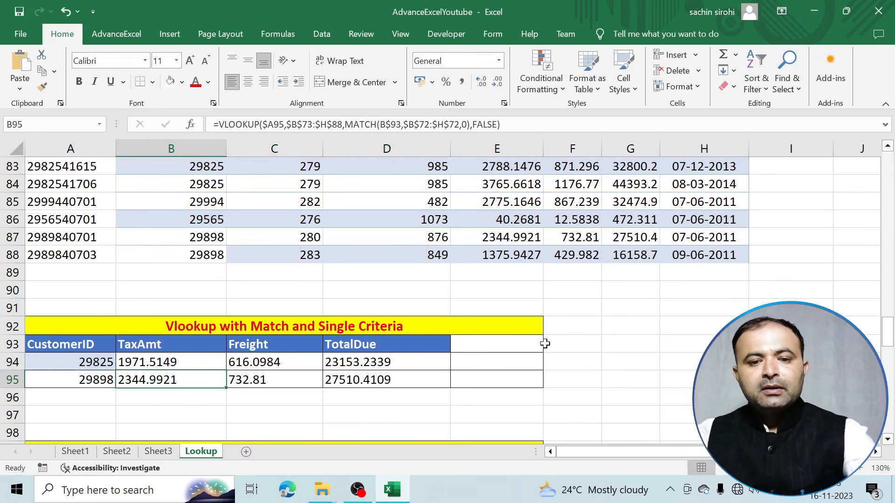
pyautogui.click(574, 322)
pyautogui.hotkey('ctrl', 'v')
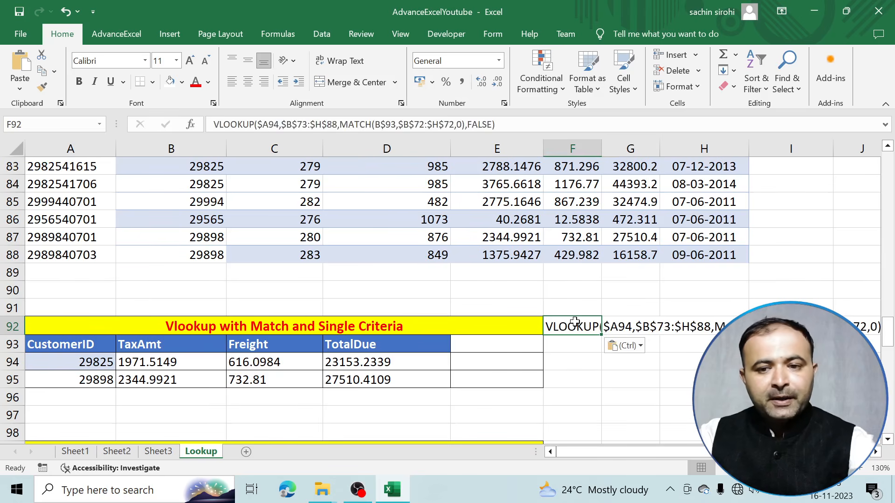
pyautogui.click(628, 395)
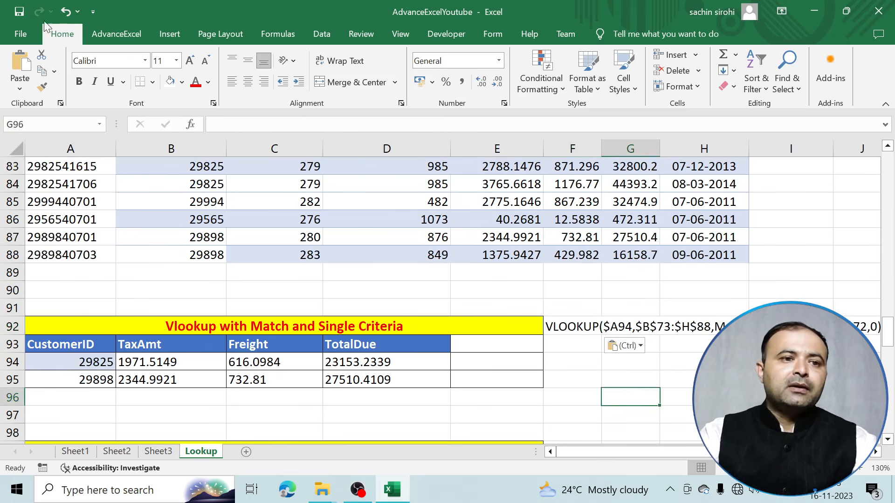
pyautogui.click(24, 11)
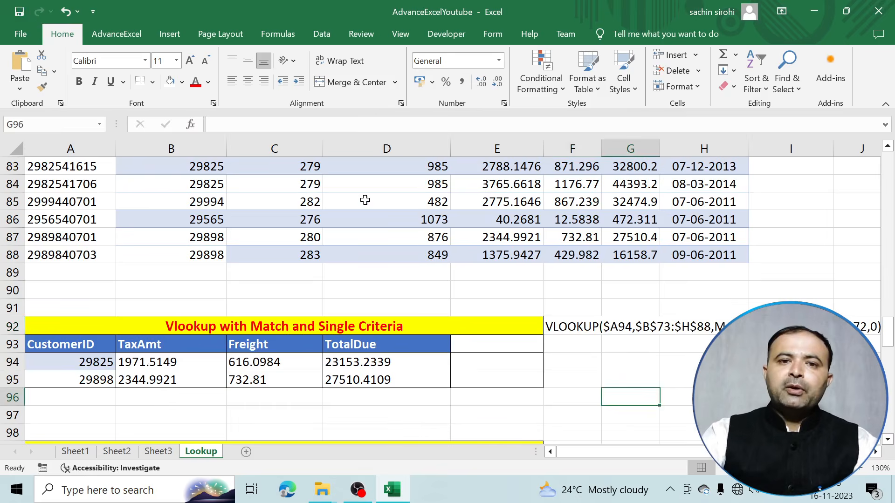
# Check the CustomerID, ModifiedDate and TaxAmt values of the source record in row 77
pyautogui.scroll(5, 366, 201)
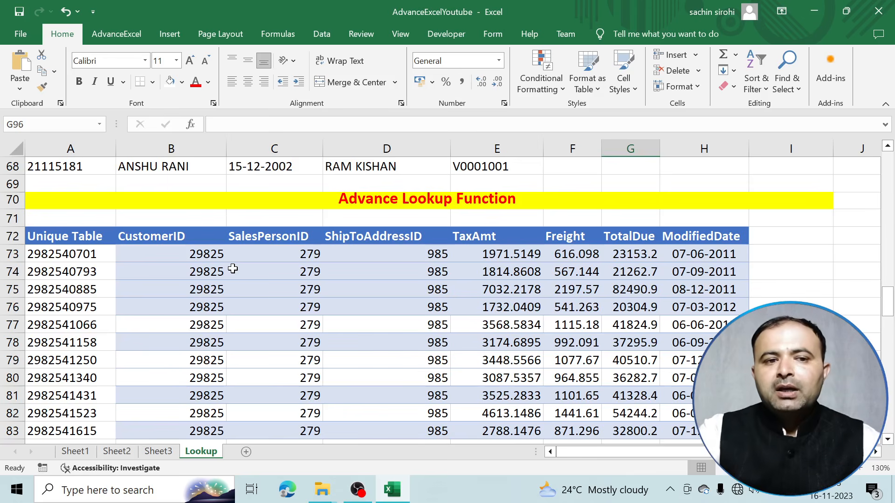
pyautogui.click(209, 322)
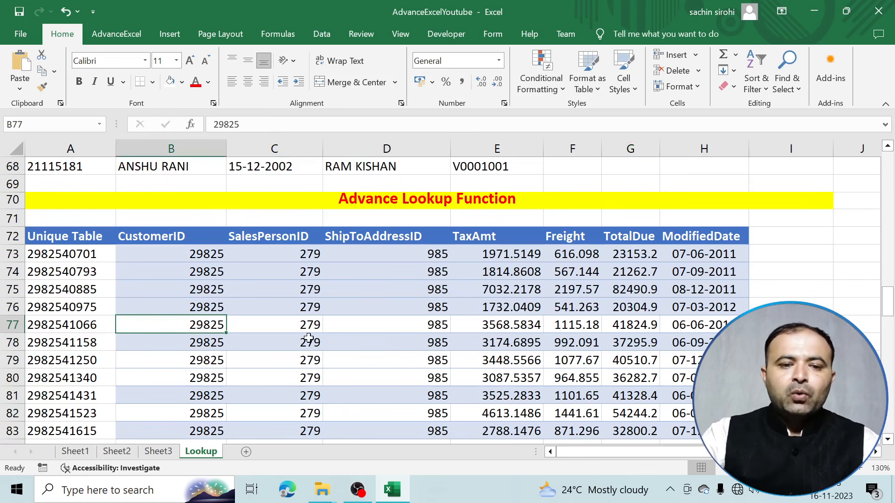
pyautogui.click(678, 325)
pyautogui.click(509, 325)
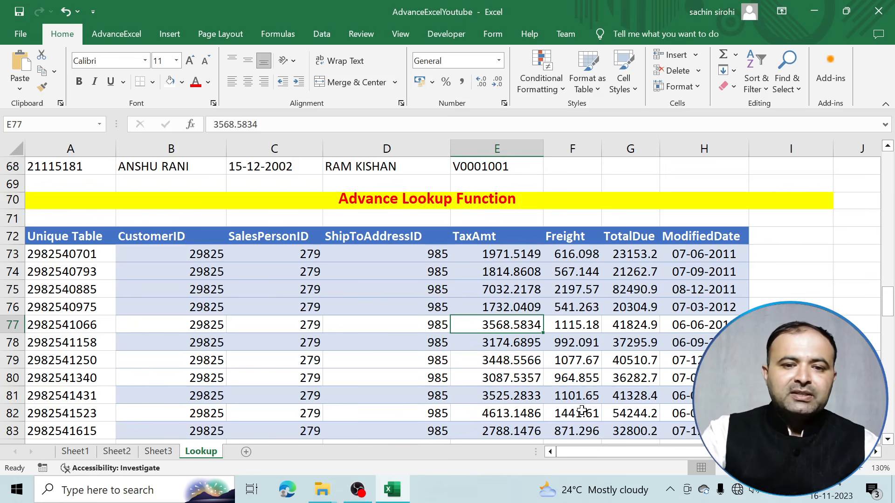
# Correct the title in row 99 to "Vlookup with Match and Multiple Criteria"
pyautogui.scroll(-2, 318, 300)
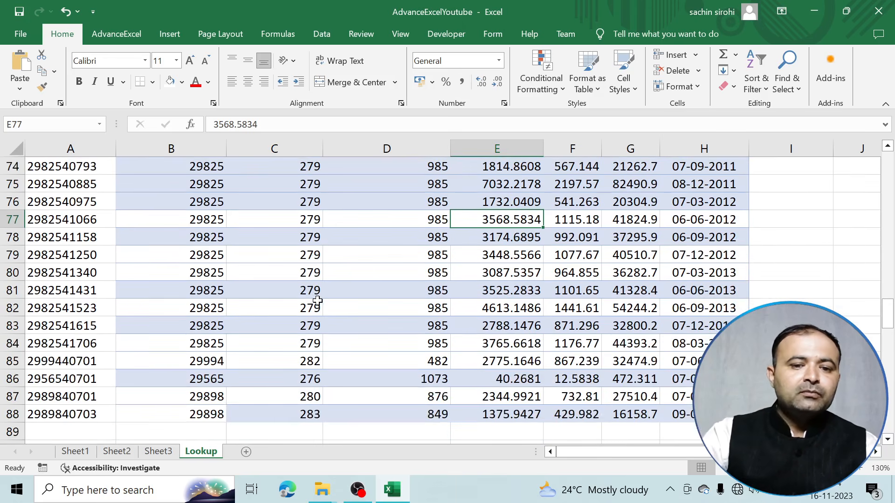
pyautogui.scroll(-6, 317, 301)
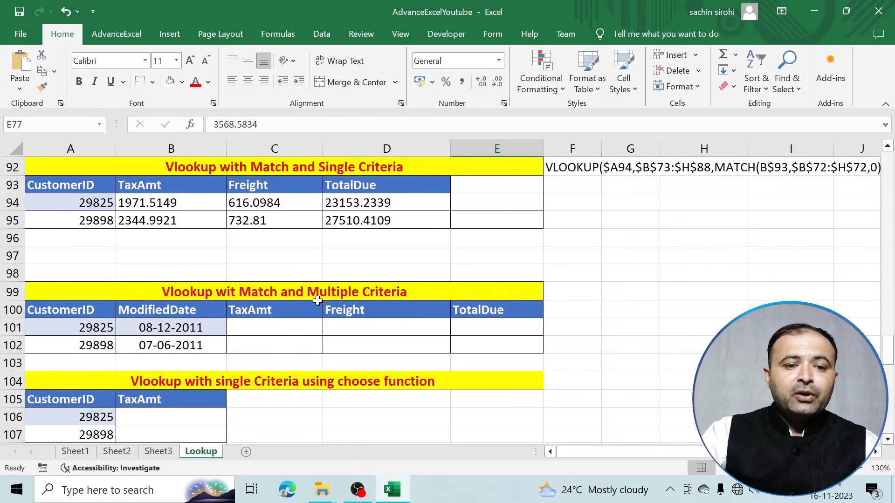
pyautogui.doubleClick(236, 292)
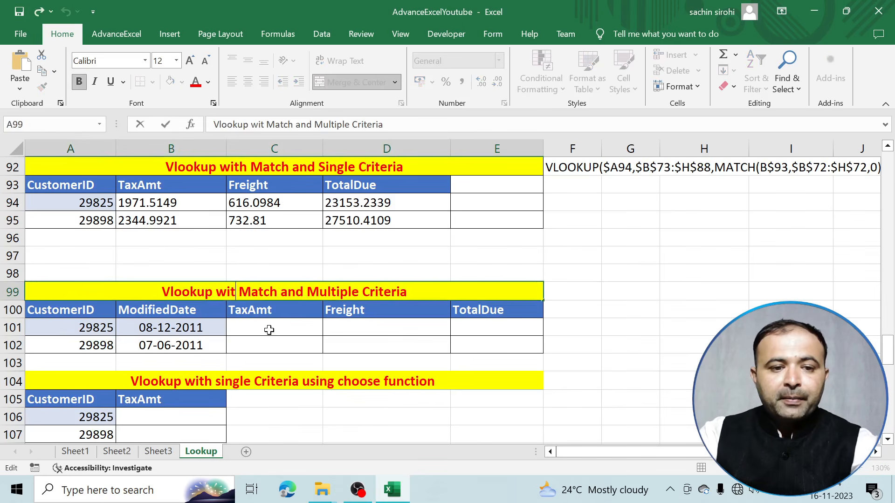
pyautogui.write('h')
pyautogui.click(388, 357)
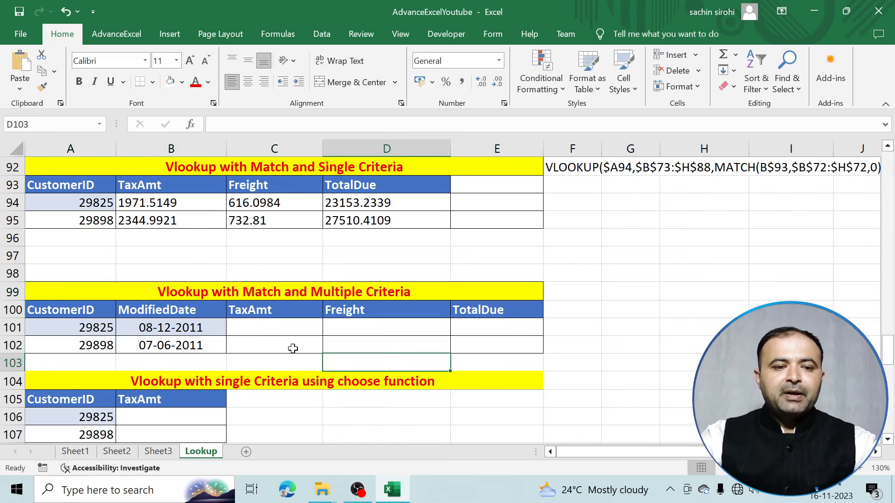
# Examine the CustomerID and ModifiedDate criteria in row 101 and compare them with the source table's Unique Table key column
pyautogui.click(81, 332)
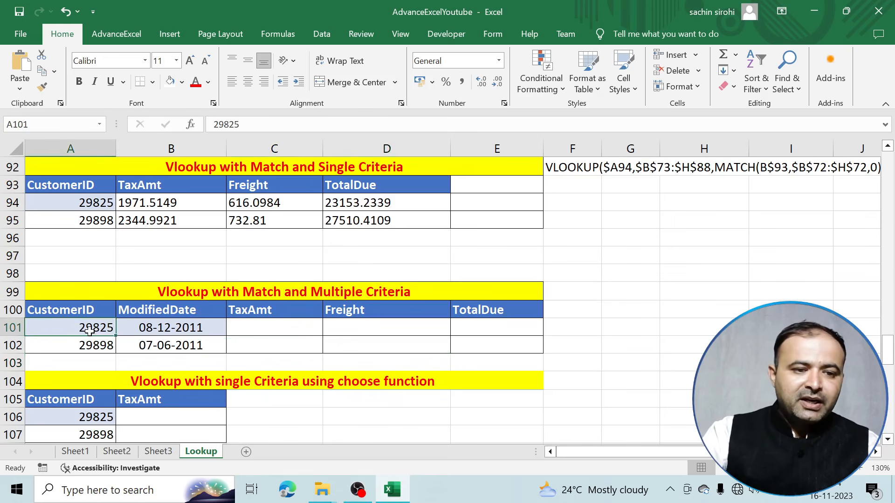
pyautogui.click(159, 329)
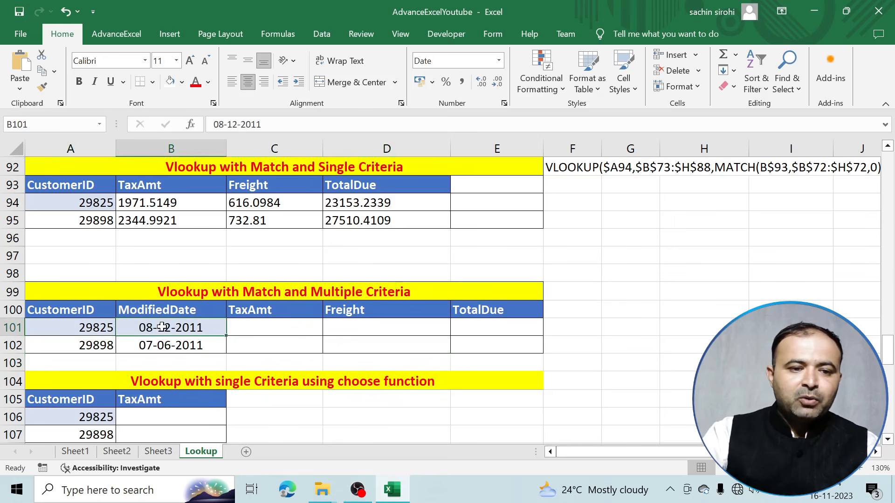
pyautogui.click(255, 329)
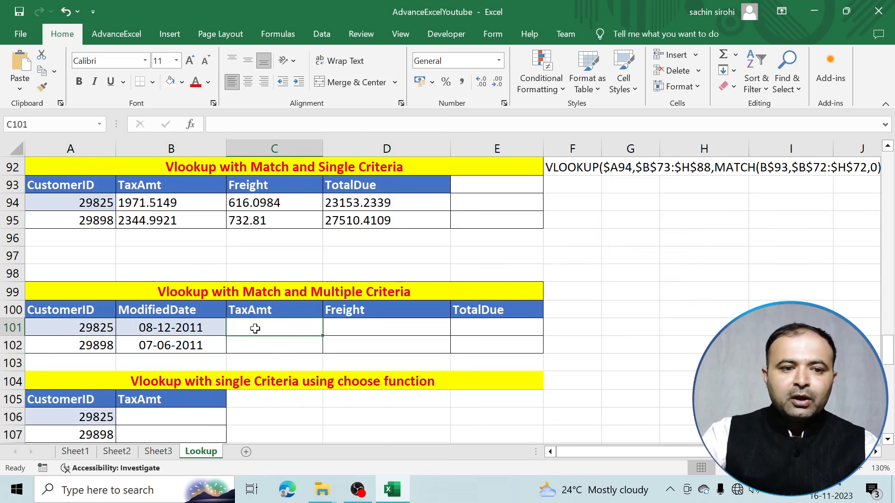
pyautogui.scroll(8, 136, 335)
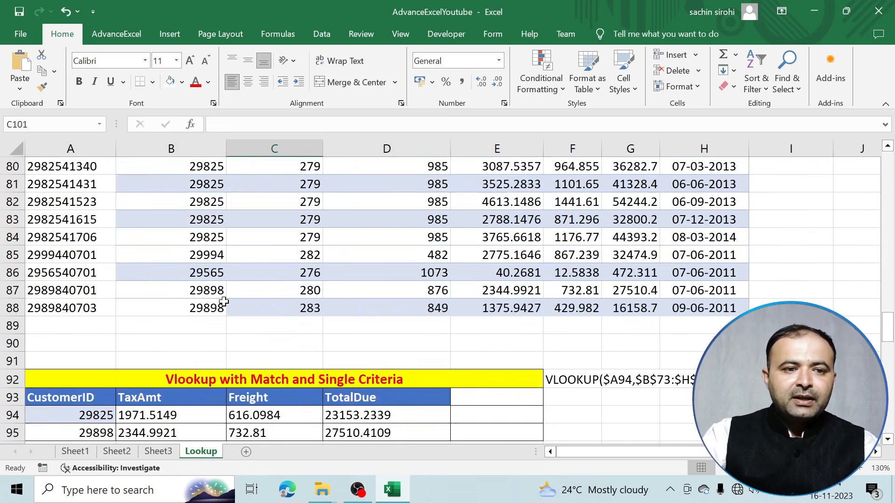
pyautogui.scroll(1, 90, 325)
pyautogui.scroll(-2, 91, 333)
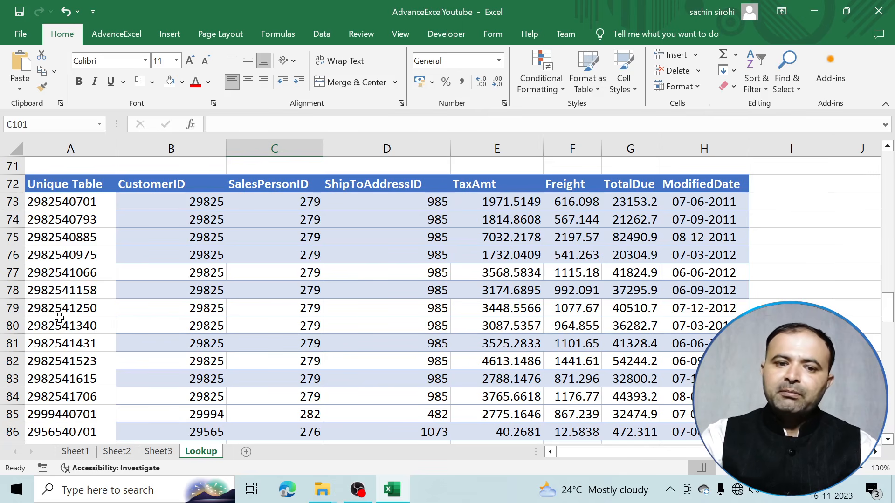
# Start a VLOOKUP formula in C101, the first TaxAmt cell of the multiple-criteria table
pyautogui.scroll(-2, 59, 319)
pyautogui.scroll(-6, 59, 318)
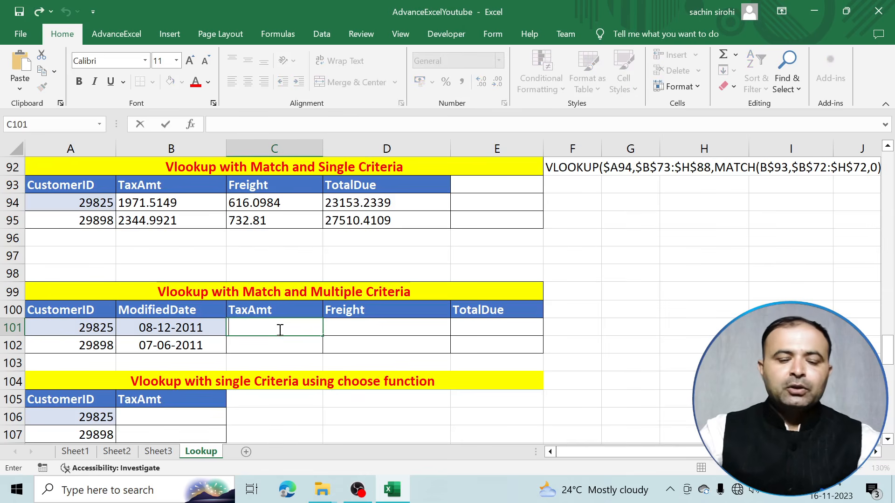
pyautogui.write('=vloo')
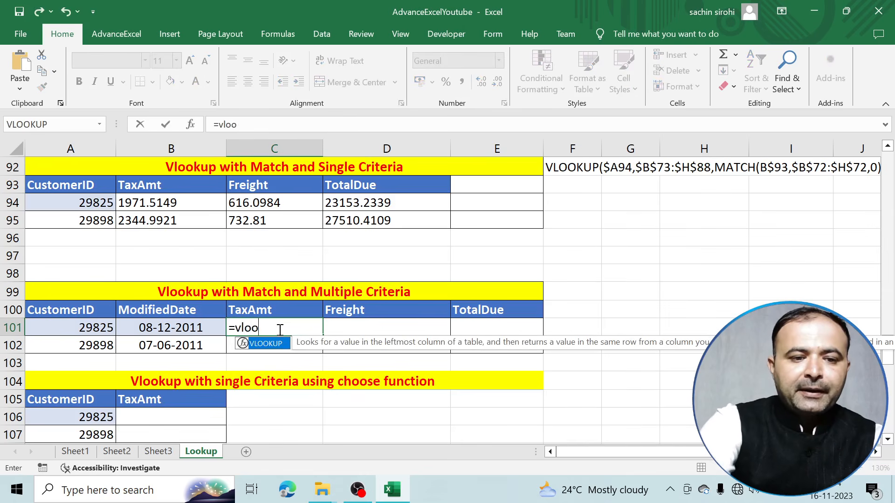
pyautogui.write('kup(')
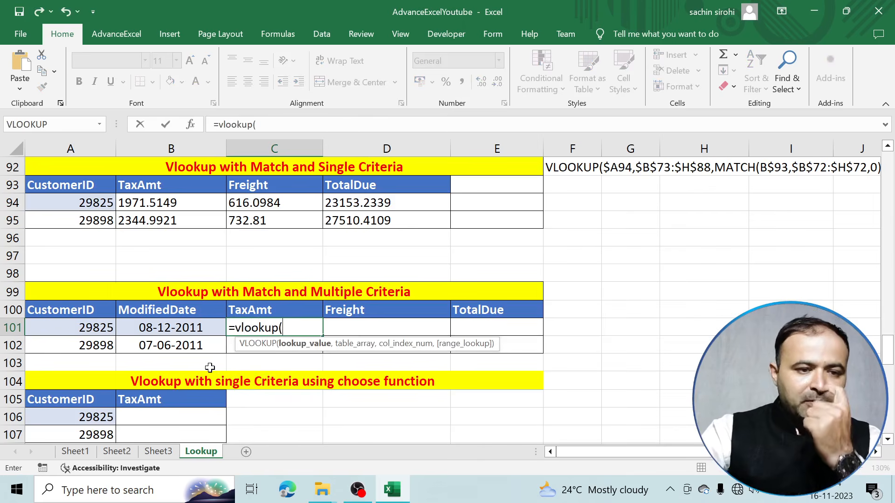
pyautogui.click(97, 328)
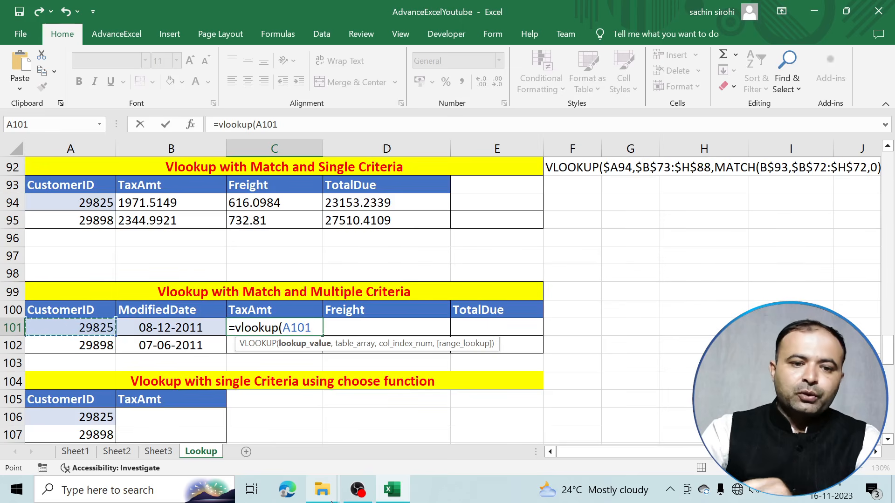
pyautogui.moveTo(331, 501)
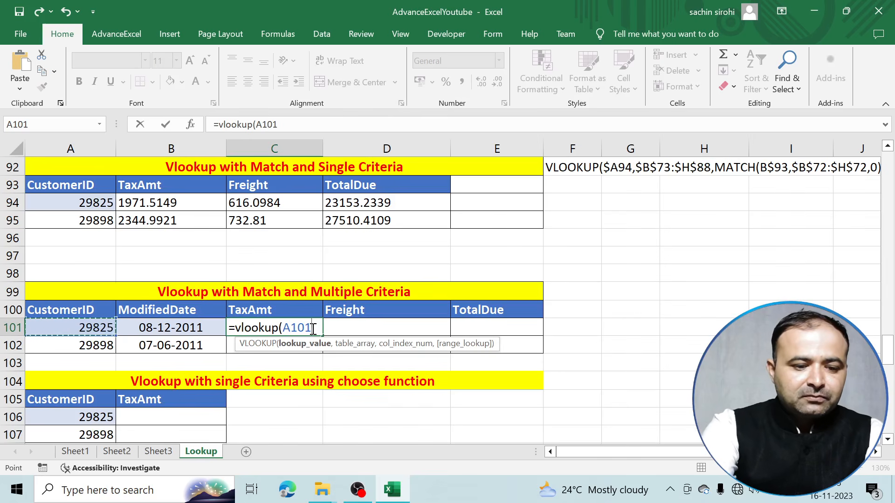
pyautogui.press('Right')
pyautogui.press('Right')
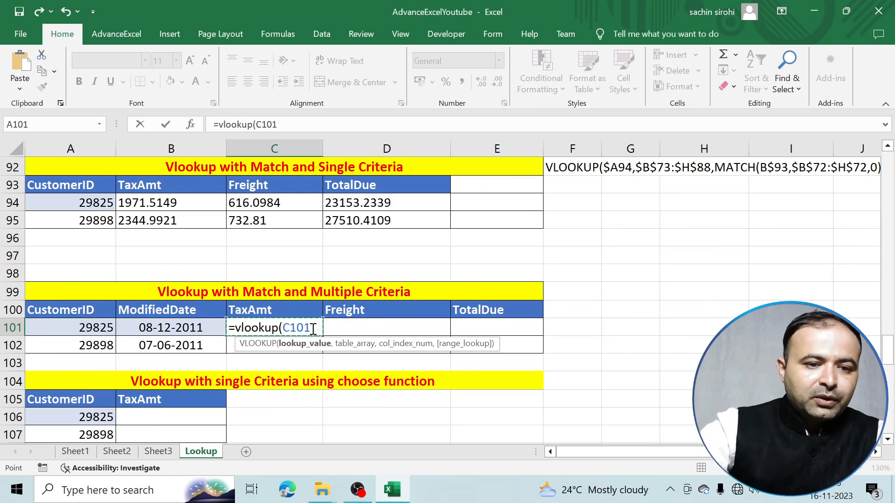
pyautogui.press('BackSpace')
pyautogui.press('BackSpace')
pyautogui.press('BackSpace')
pyautogui.press('BackSpace')
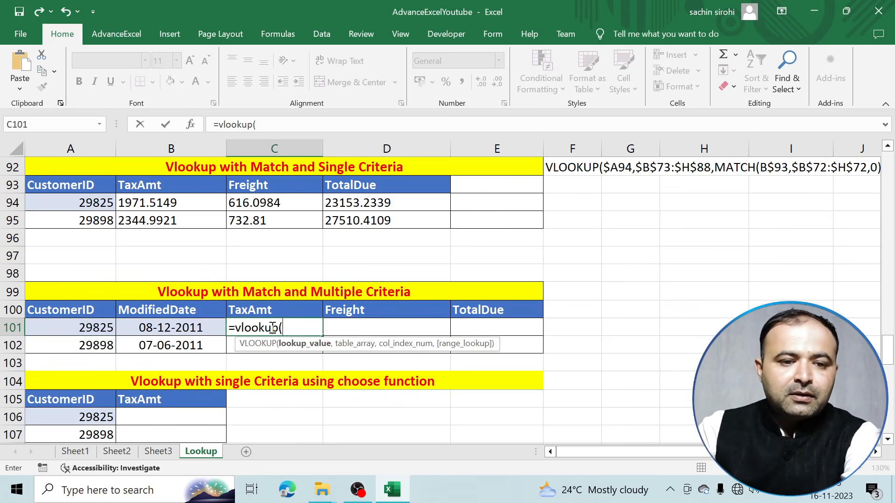
# Build the lookup value by joining the CustomerID in A101, with its column locked, to the ModifiedDate: $A101&B101
pyautogui.click(100, 326)
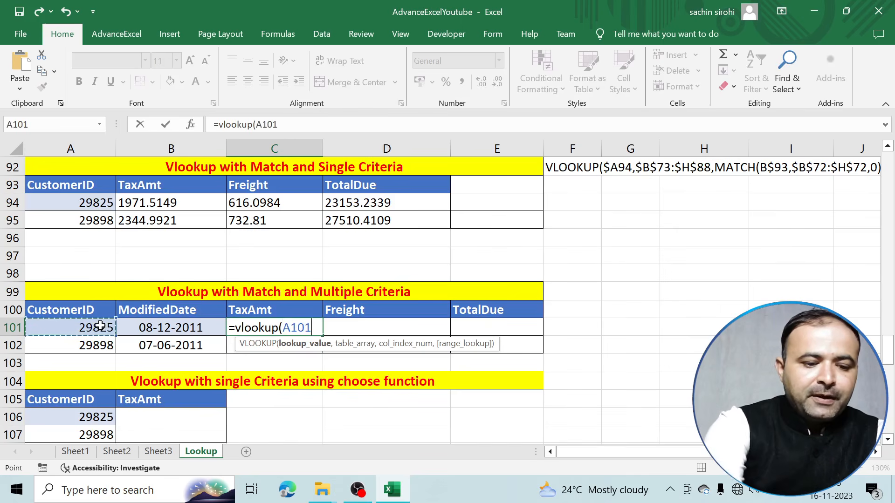
pyautogui.press('F4')
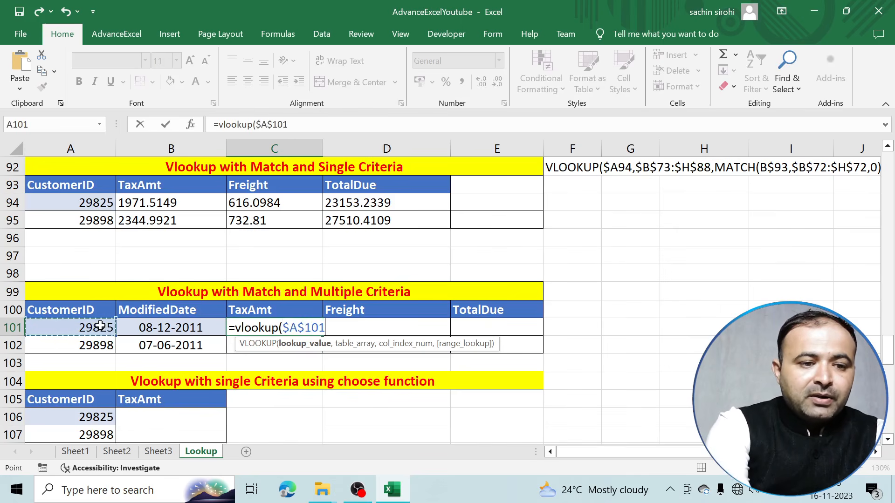
pyautogui.press('F4')
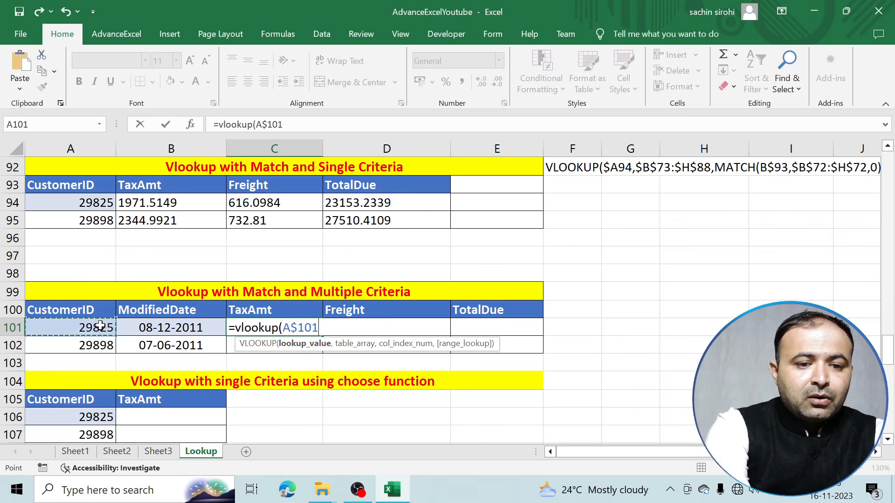
pyautogui.press('F4')
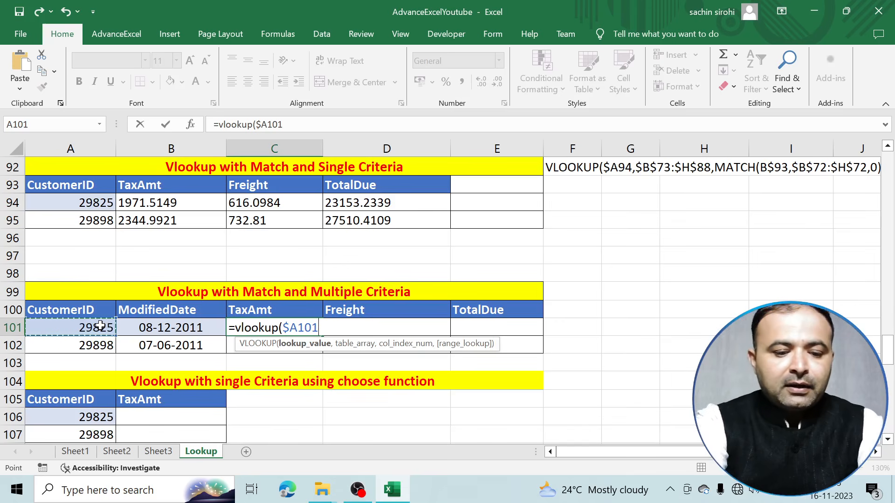
pyautogui.write('&')
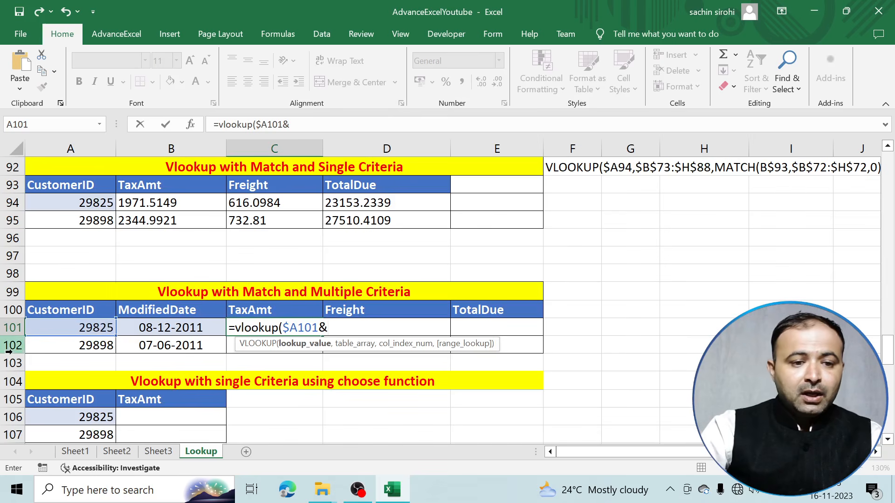
pyautogui.click(127, 327)
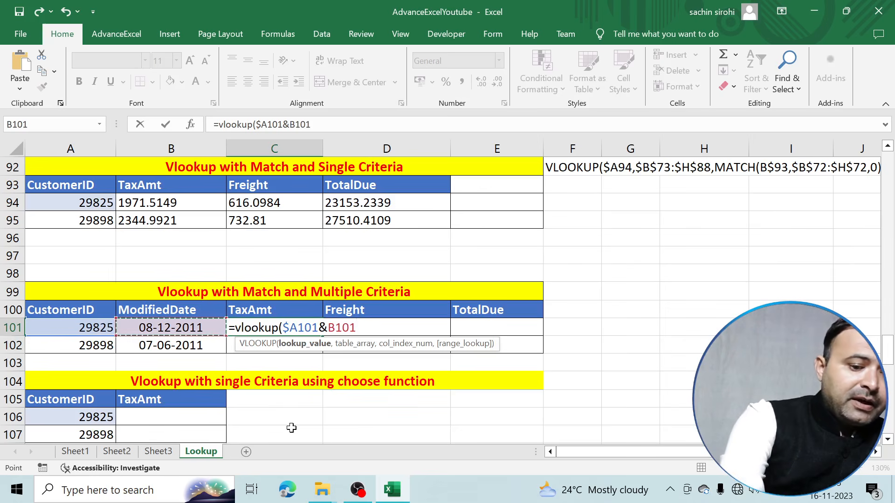
pyautogui.write('7')
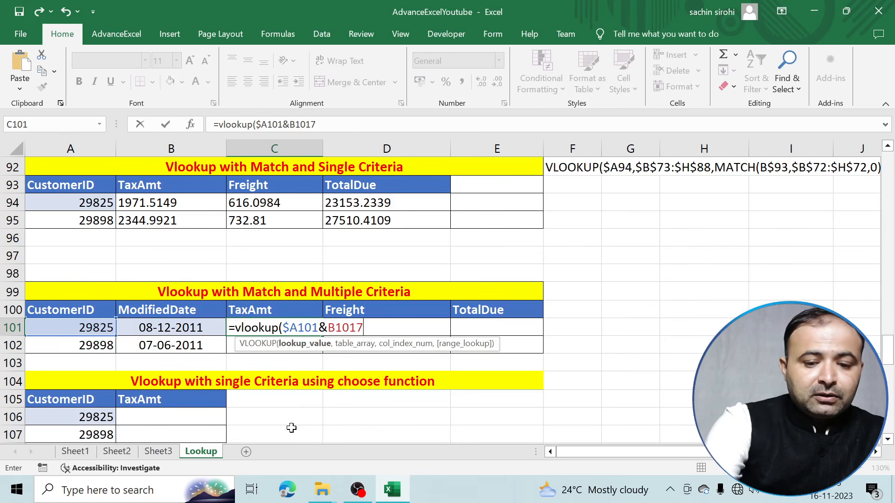
pyautogui.press('BackSpace')
pyautogui.write('7')
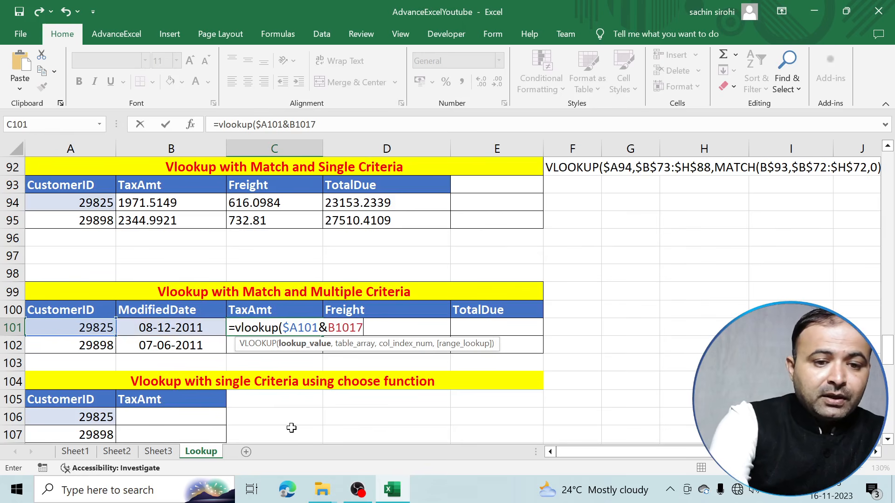
pyautogui.press('BackSpace')
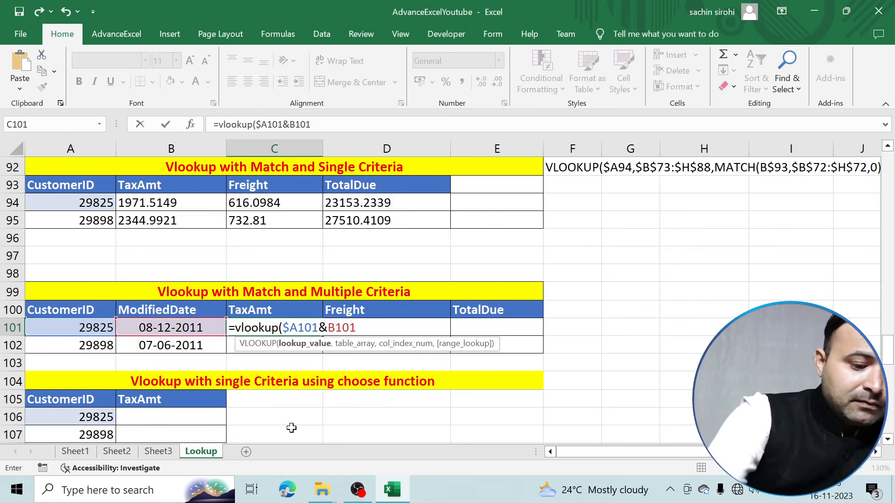
pyautogui.write('&')
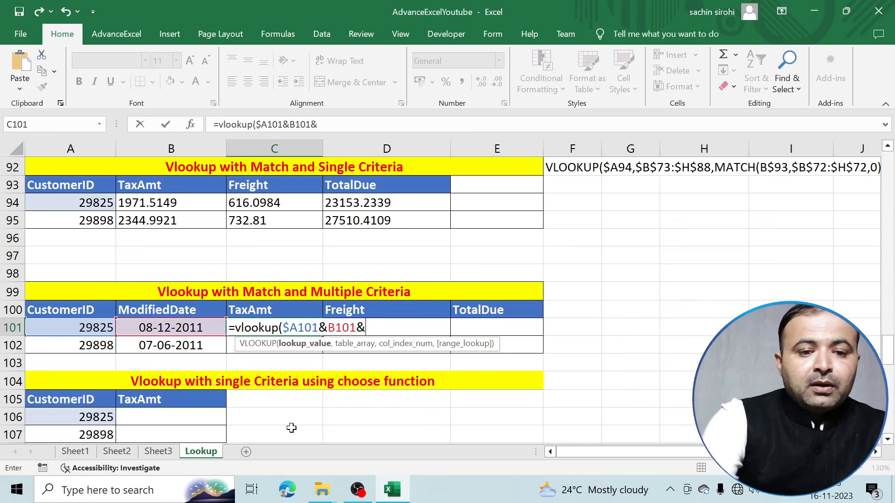
pyautogui.press('BackSpace')
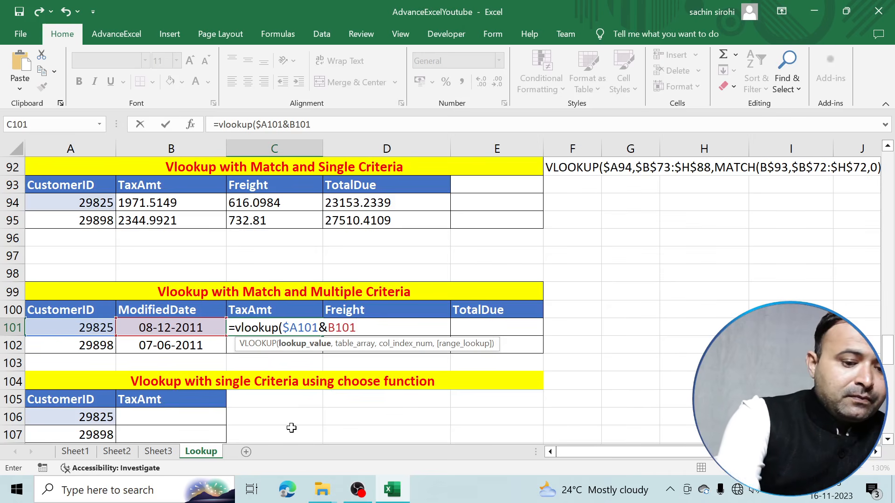
pyautogui.press('Return')
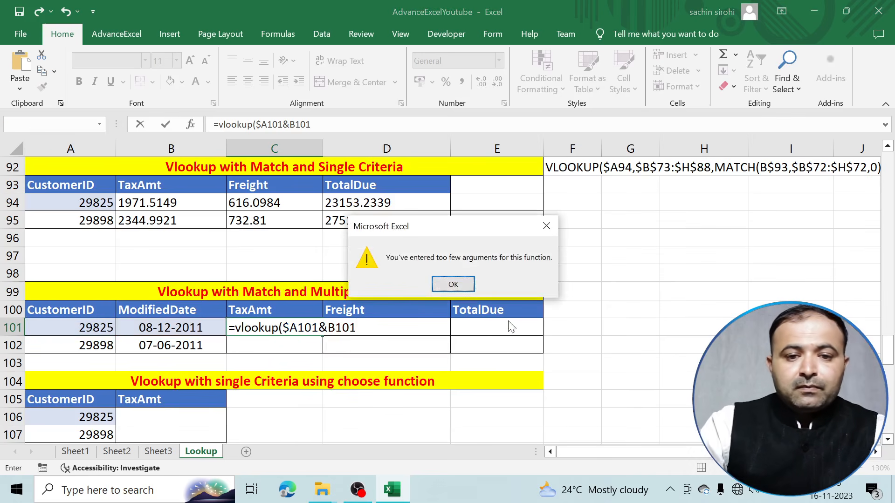
pyautogui.click(547, 225)
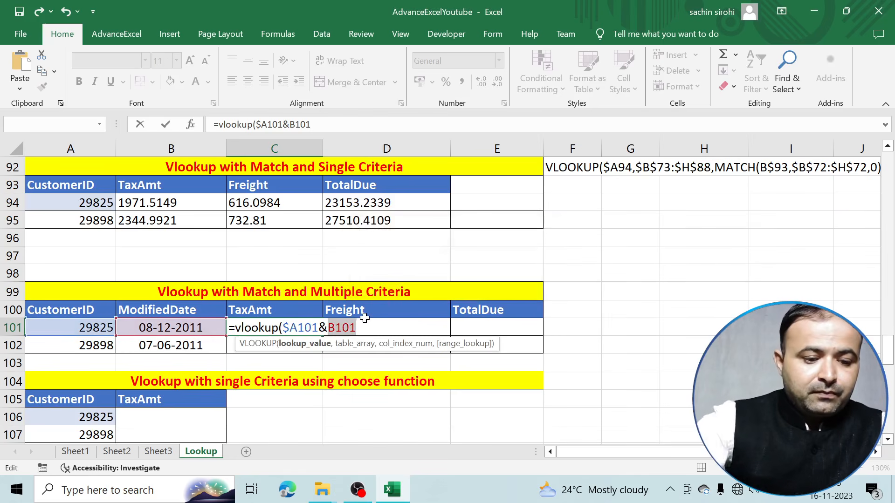
# Lock the column of the ModifiedDate reference in the lookup value as $B101
pyautogui.press('F4')
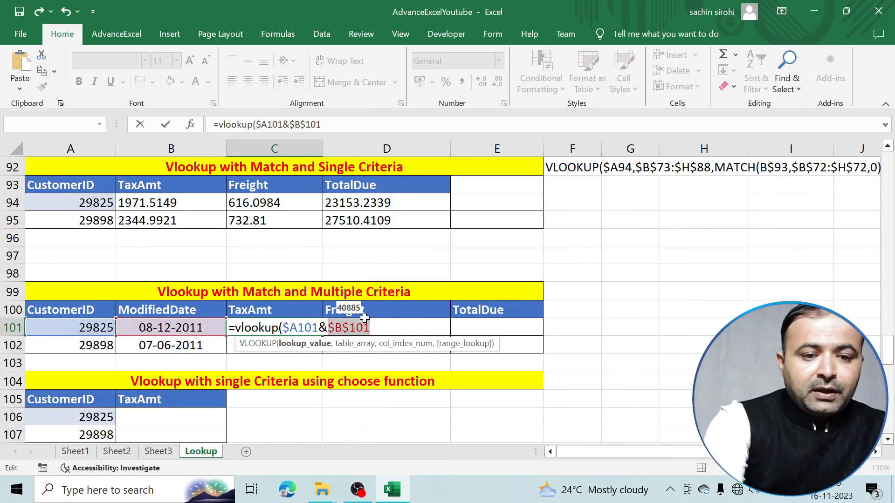
pyautogui.press('F4')
pyautogui.press('F4')
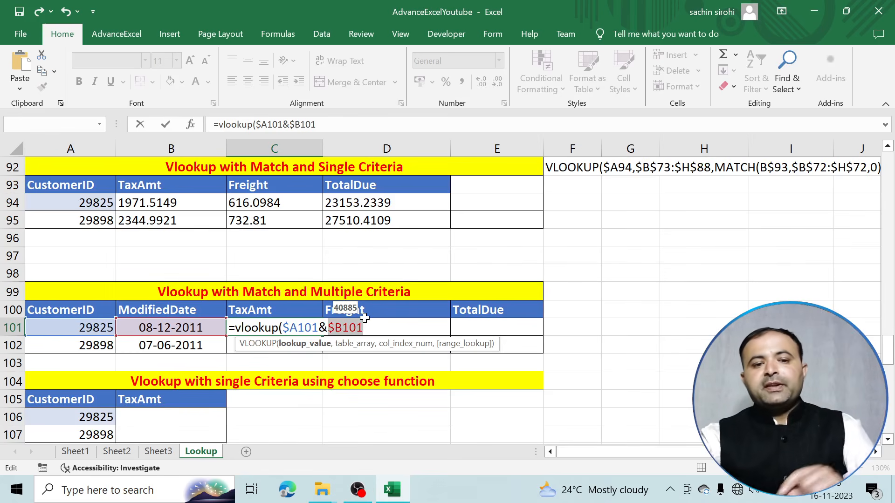
pyautogui.click(377, 330)
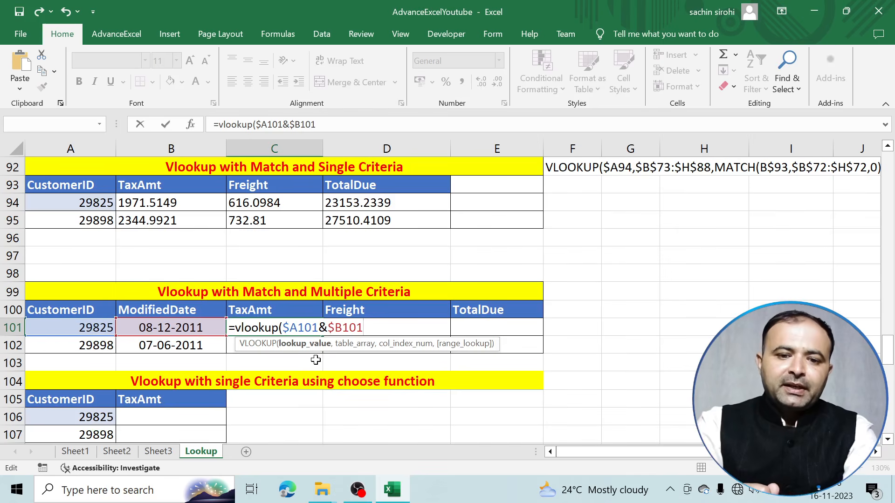
# Set the VLOOKUP table array to the source data including the Unique Table column, as absolute range $A$73:$H$88
pyautogui.write(',')
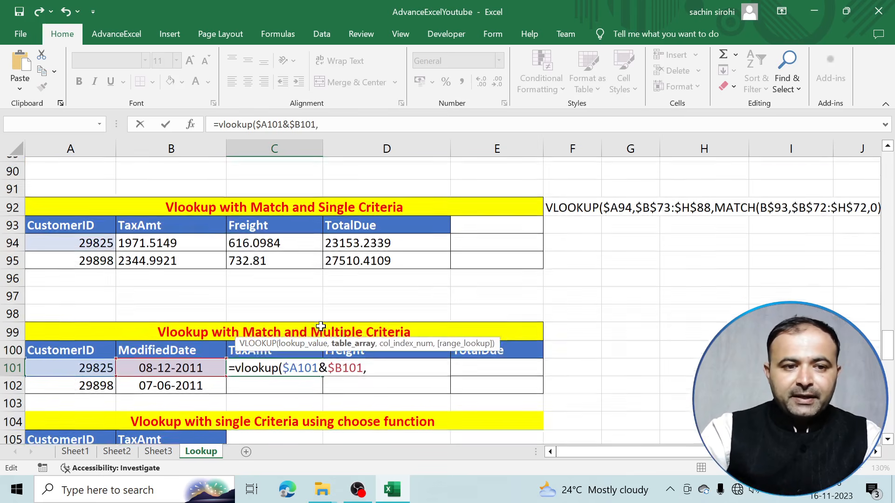
pyautogui.scroll(7, 322, 327)
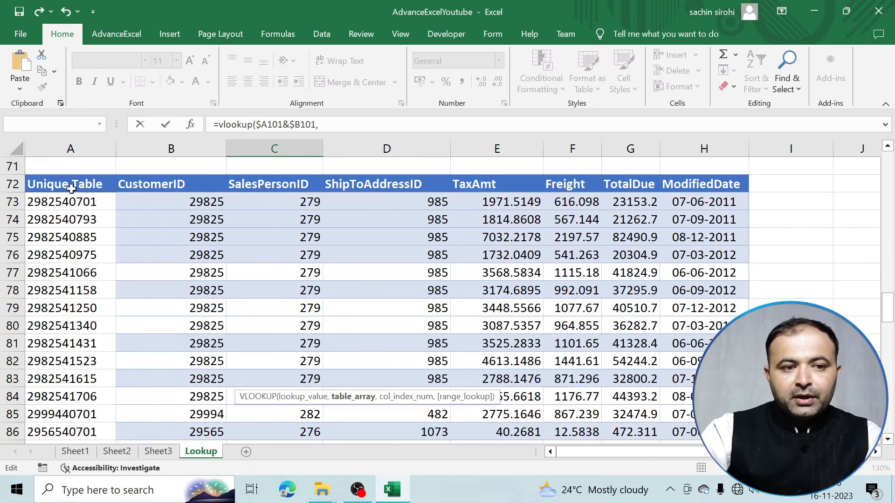
pyautogui.click(77, 202)
pyautogui.moveTo(77, 202); pyautogui.dragTo(704, 397)
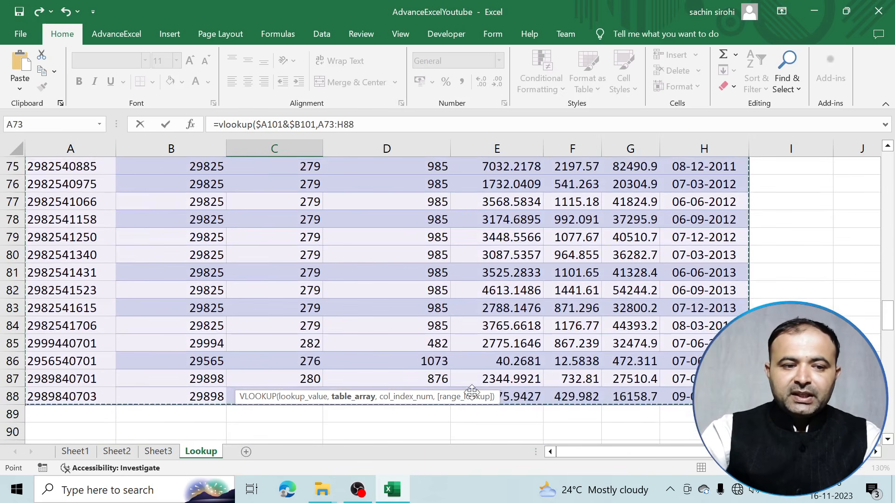
pyautogui.scroll(2, 436, 371)
pyautogui.scroll(-8, 436, 372)
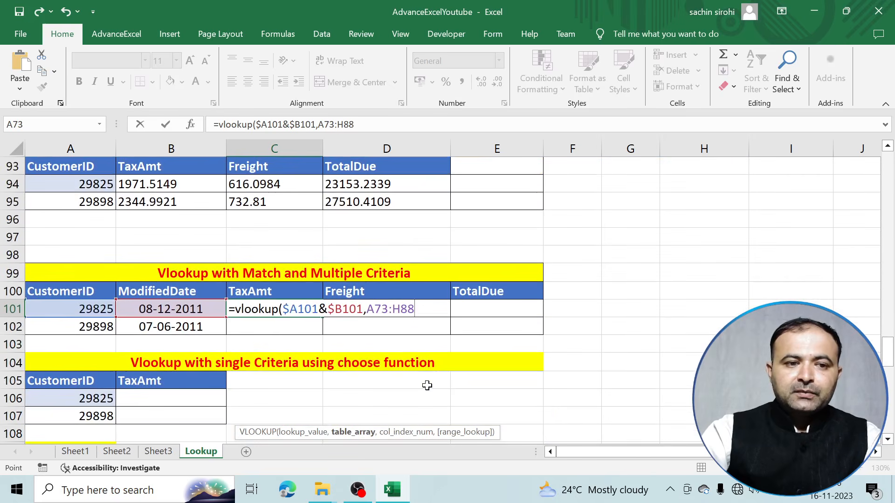
pyautogui.press('F4')
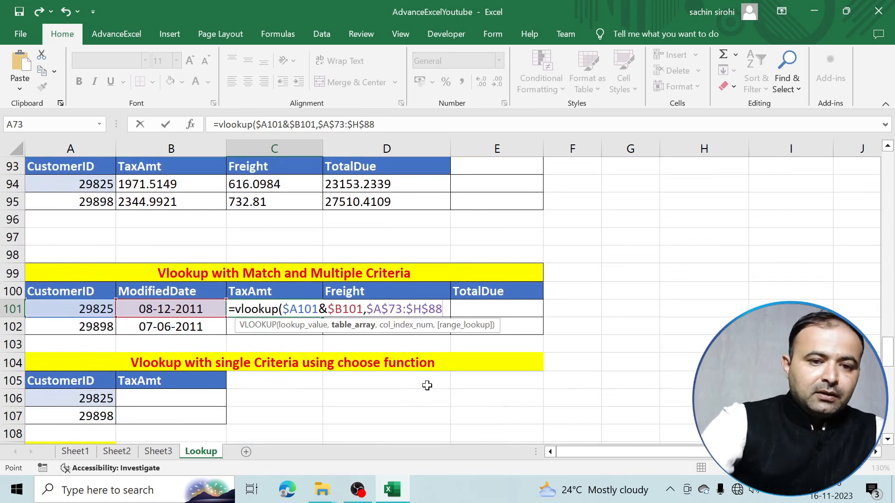
# Nest a MATCH function as the column index, looking up the TaxAmt header with its row locked as C$100
pyautogui.write(',')
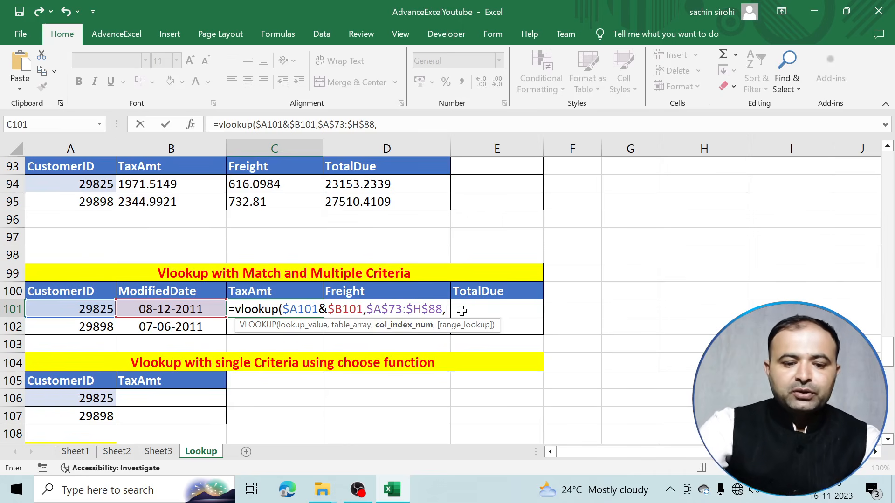
pyautogui.write('match(')
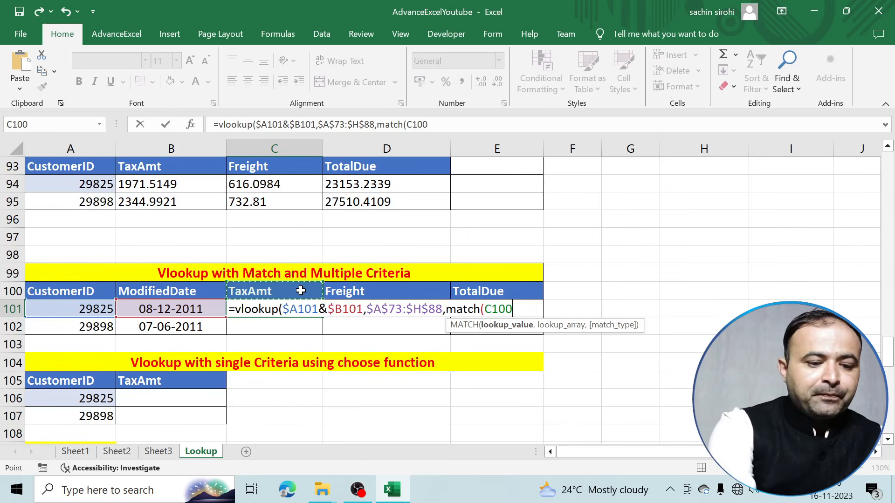
pyautogui.press('F4')
pyautogui.press('F4')
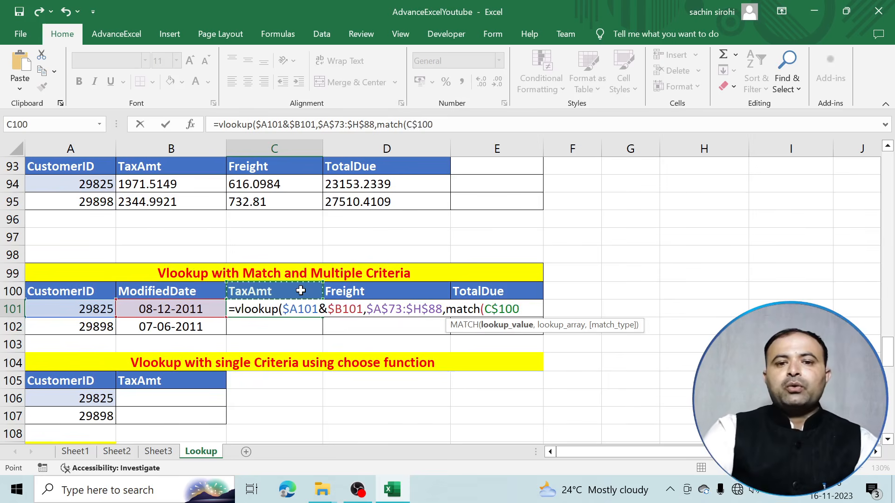
# Set the MATCH lookup array to the source table's header row as absolute range $A$72:$H$72
pyautogui.write(',')
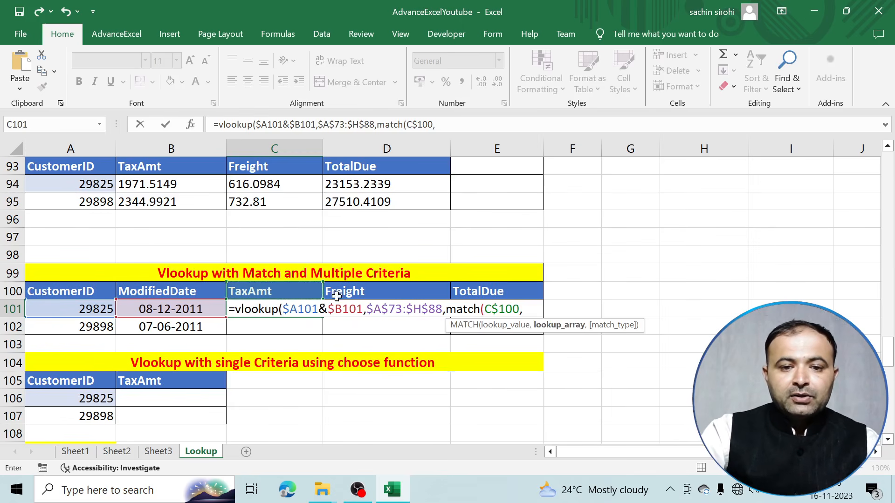
pyautogui.scroll(7, 291, 251)
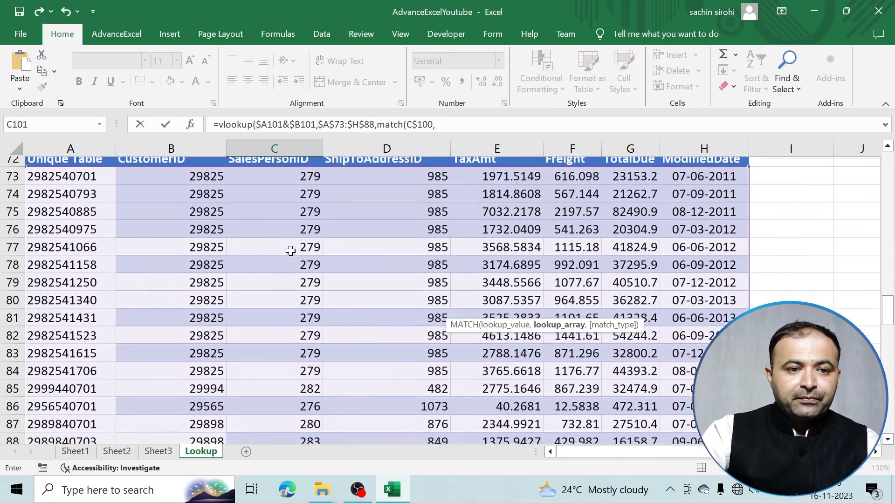
pyautogui.scroll(1, 290, 251)
pyautogui.moveTo(76, 218); pyautogui.dragTo(729, 219)
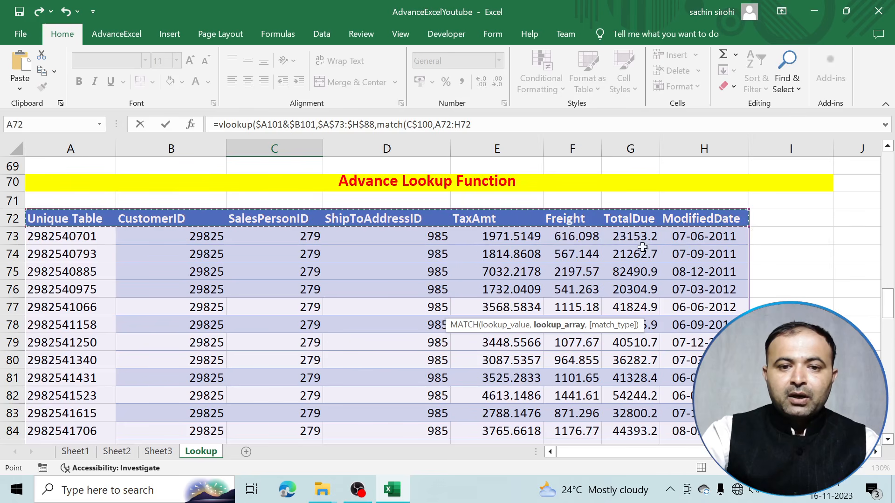
pyautogui.scroll(-4, 642, 247)
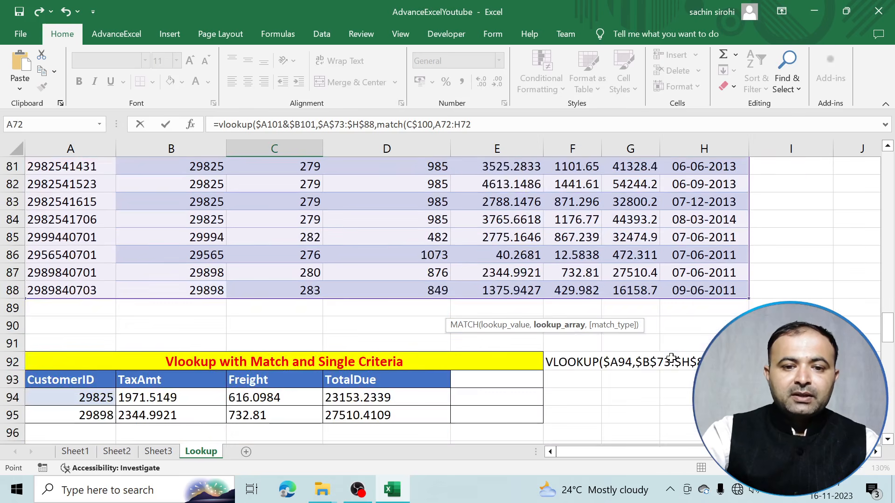
pyautogui.scroll(-4, 670, 358)
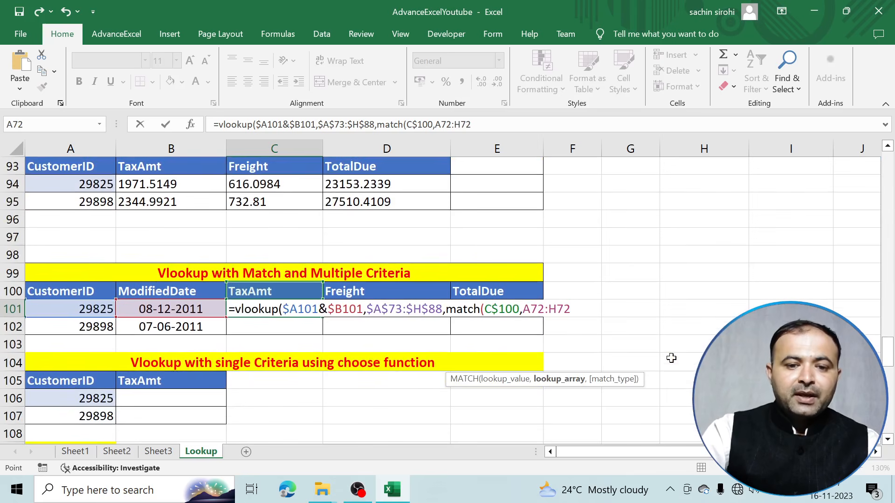
pyautogui.press('F4')
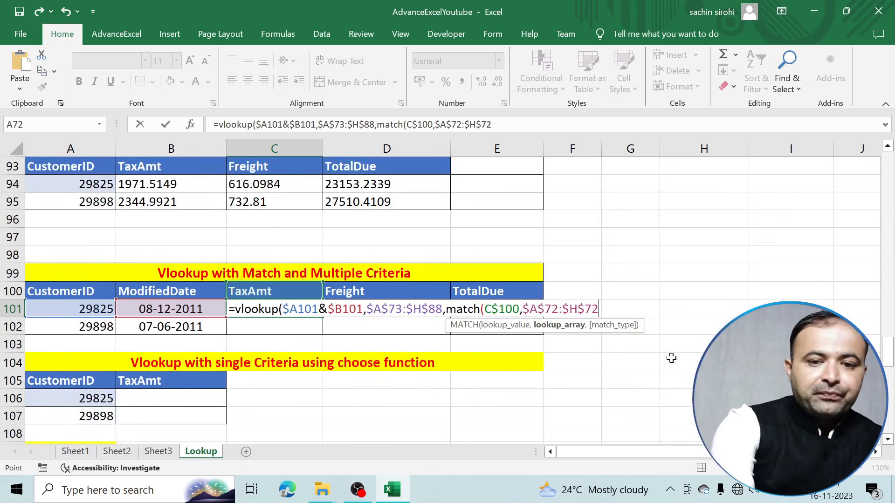
# Finish the formula with match type 0 for MATCH and false for the VLOOKUP range lookup, and enter it in C101
pyautogui.write(',')
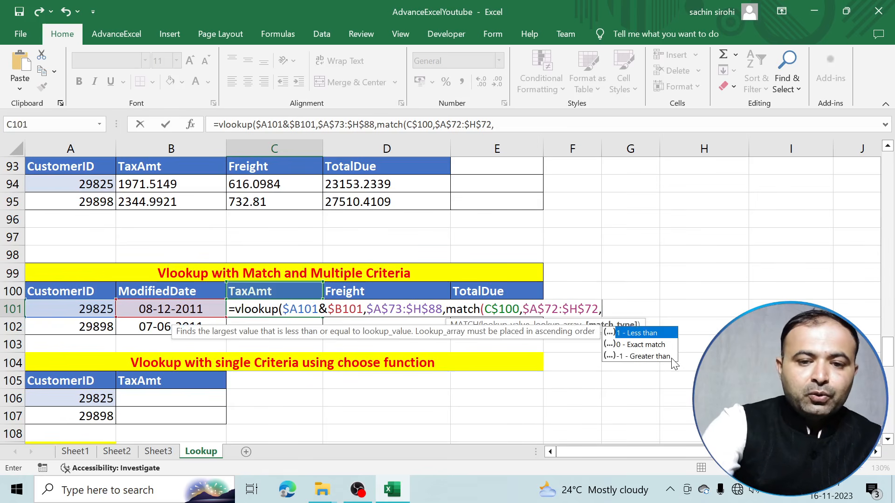
pyautogui.write('0)')
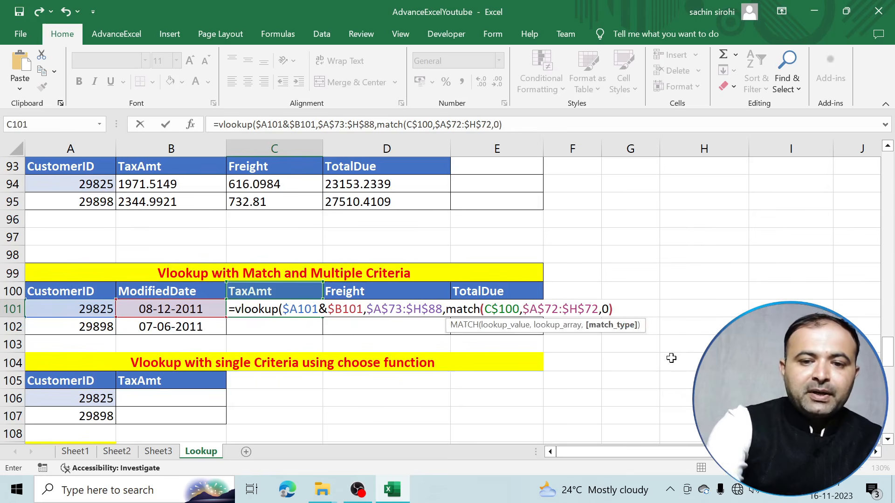
pyautogui.write(',')
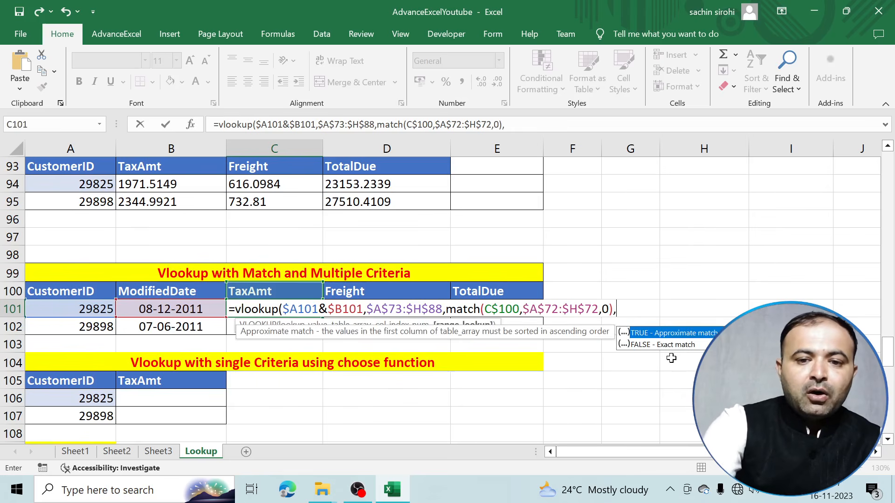
pyautogui.write('false)')
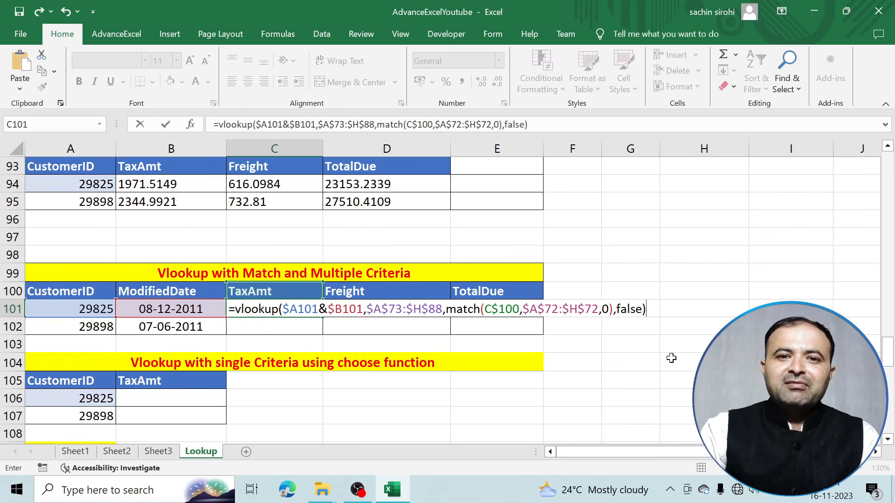
pyautogui.press('Return')
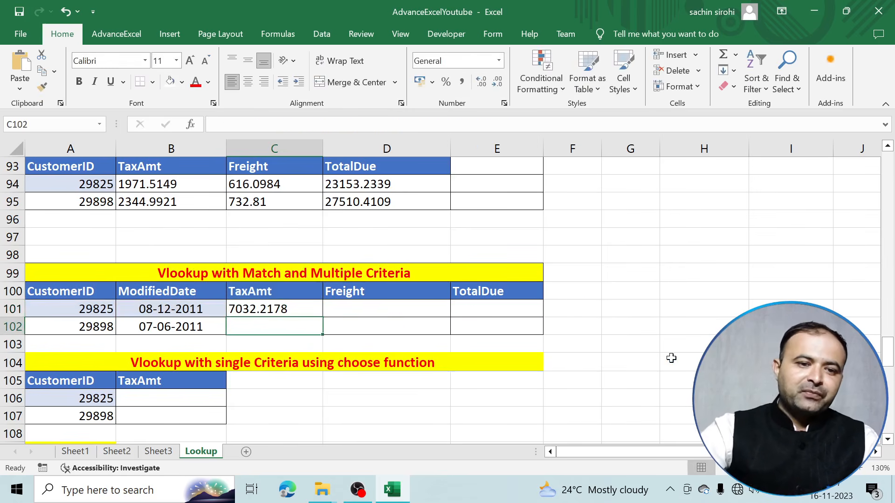
# Compare the TaxAmt result in C101 with the source table row dated 08-12-2011
pyautogui.click(277, 309)
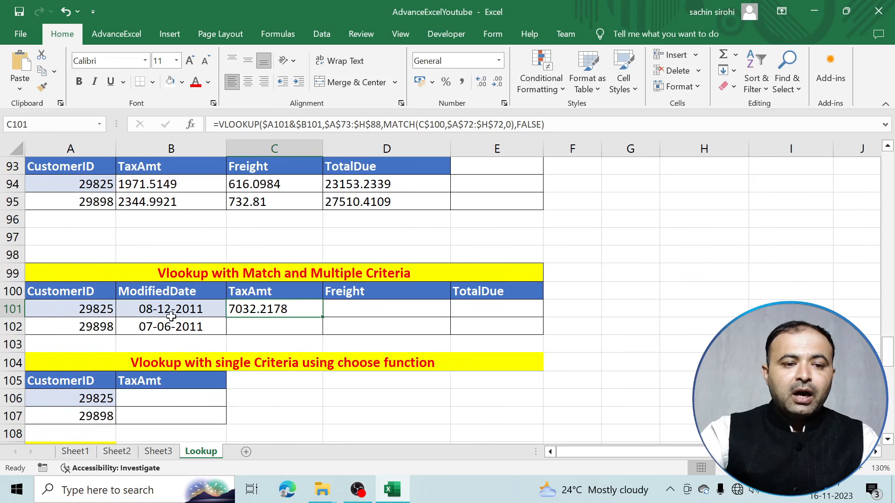
pyautogui.scroll(4, 366, 326)
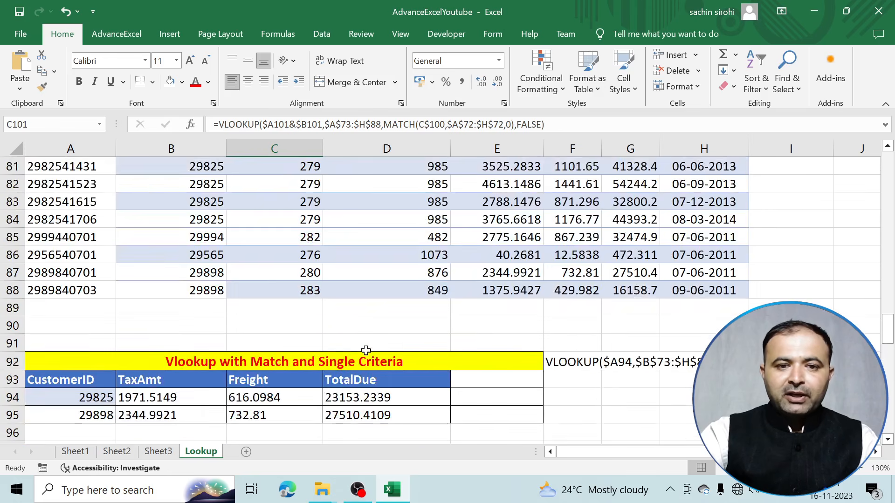
pyautogui.scroll(3, 366, 351)
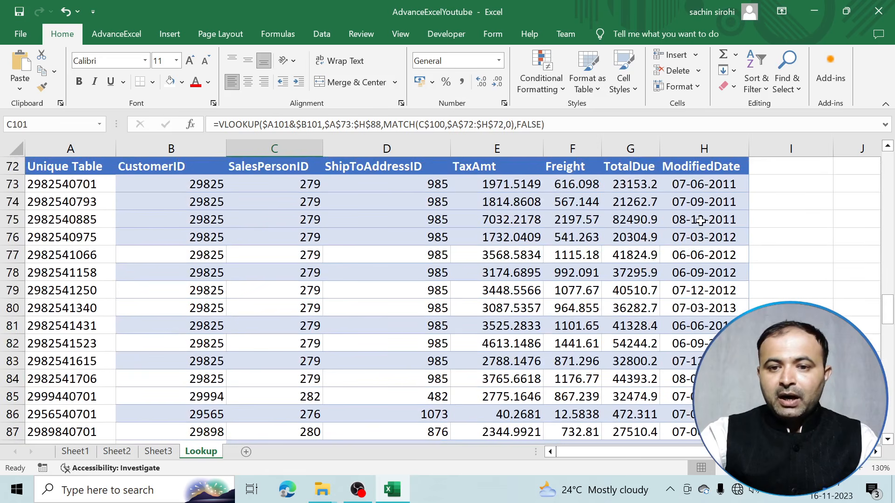
pyautogui.moveTo(701, 220); pyautogui.dragTo(490, 226)
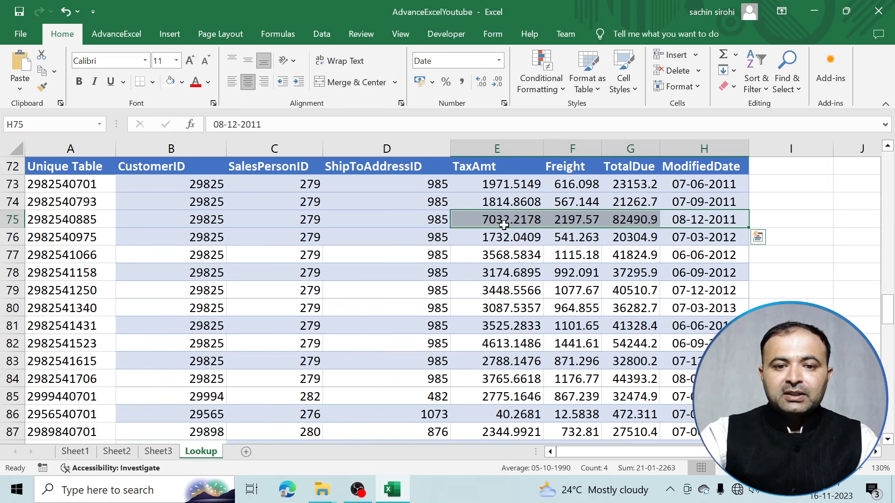
pyautogui.scroll(-4, 494, 233)
pyautogui.scroll(-2, 322, 365)
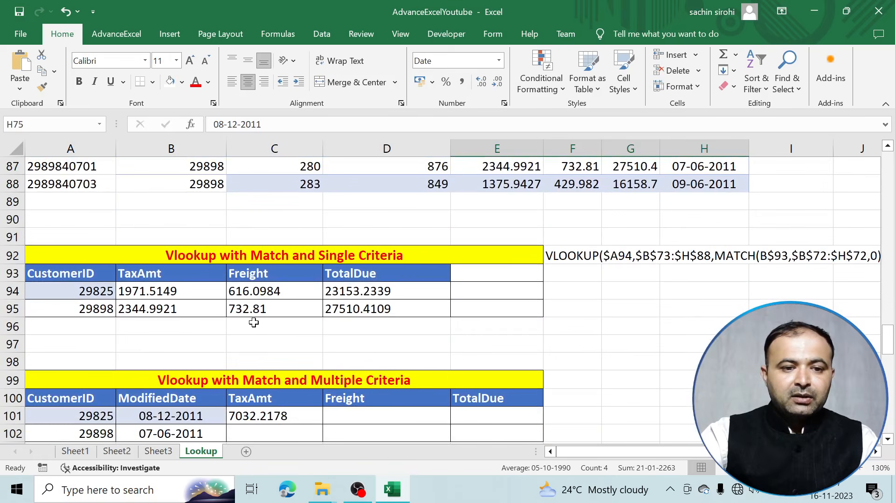
# Fill the C101 formula across to TotalDue and down through row 102, covering C101:E102
pyautogui.click(255, 366)
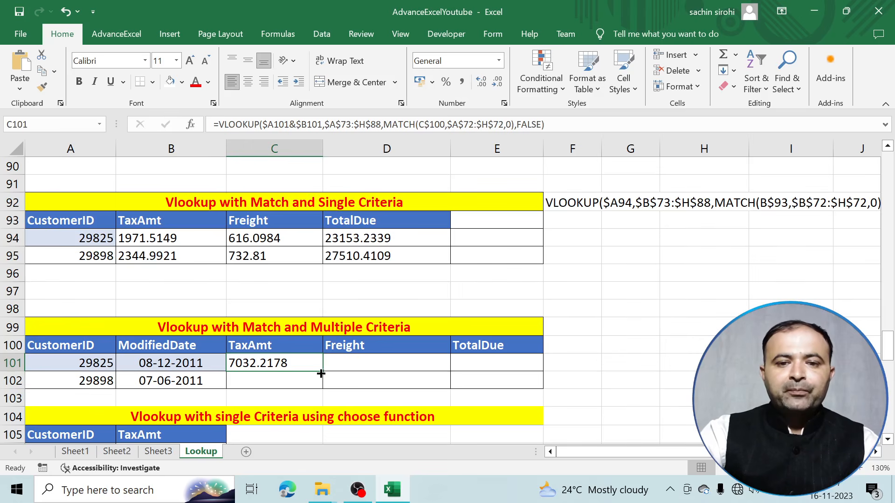
pyautogui.moveTo(321, 372); pyautogui.dragTo(539, 394)
pyautogui.click(374, 371)
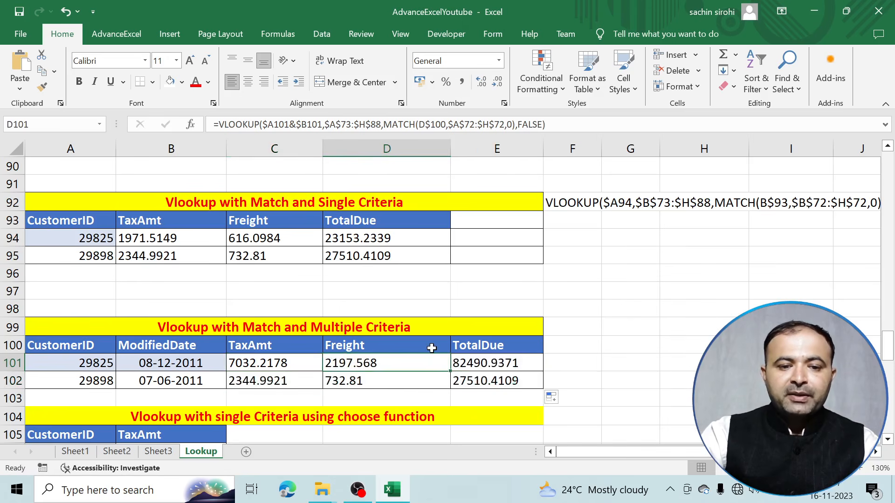
# Compare the Freight and TotalDue results in row 101 with the source row dated 08-12-2011
pyautogui.scroll(6, 431, 348)
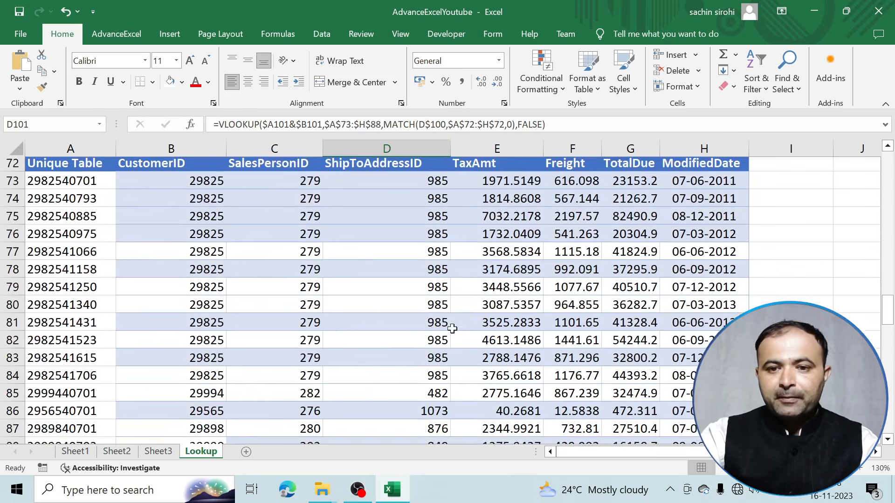
pyautogui.moveTo(694, 219); pyautogui.dragTo(531, 222)
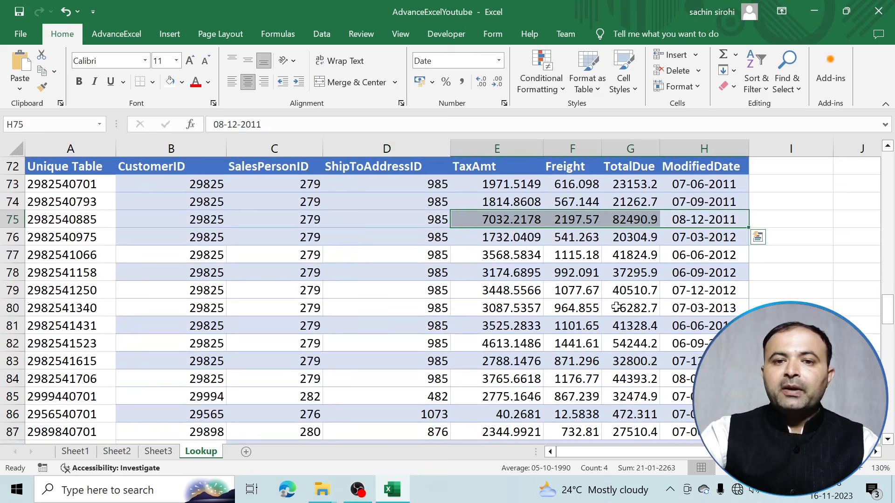
pyautogui.scroll(-4, 615, 309)
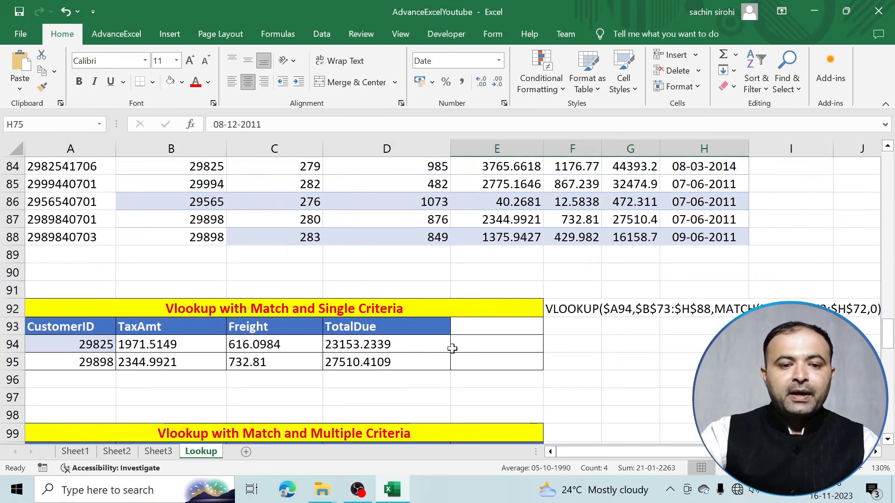
pyautogui.scroll(-2, 378, 372)
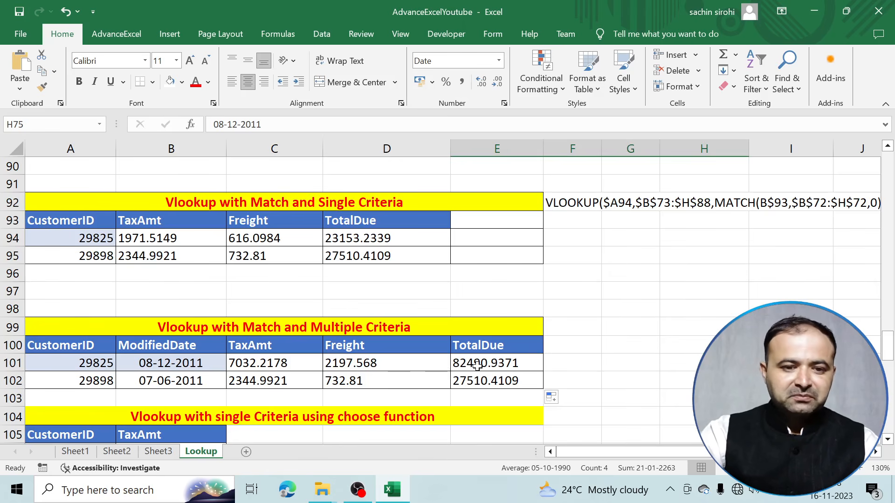
# Check row 102's CustomerID and ModifiedDate criteria and its TaxAmt formula against the source table
pyautogui.click(182, 380)
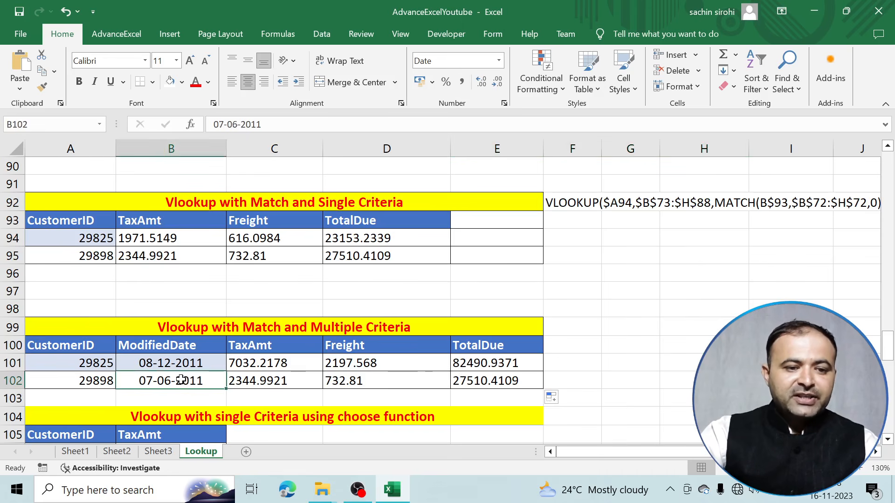
pyautogui.scroll(2, 182, 378)
pyautogui.scroll(-1, 188, 401)
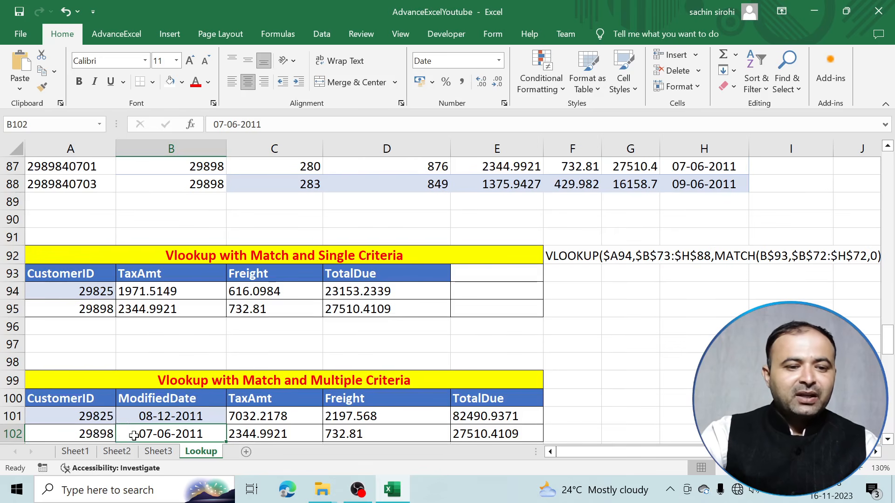
pyautogui.scroll(2, 286, 289)
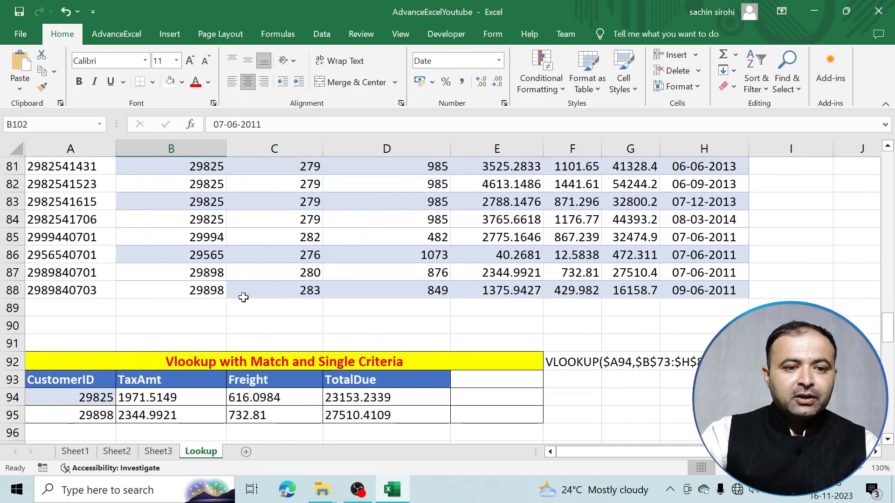
pyautogui.scroll(-2, 213, 278)
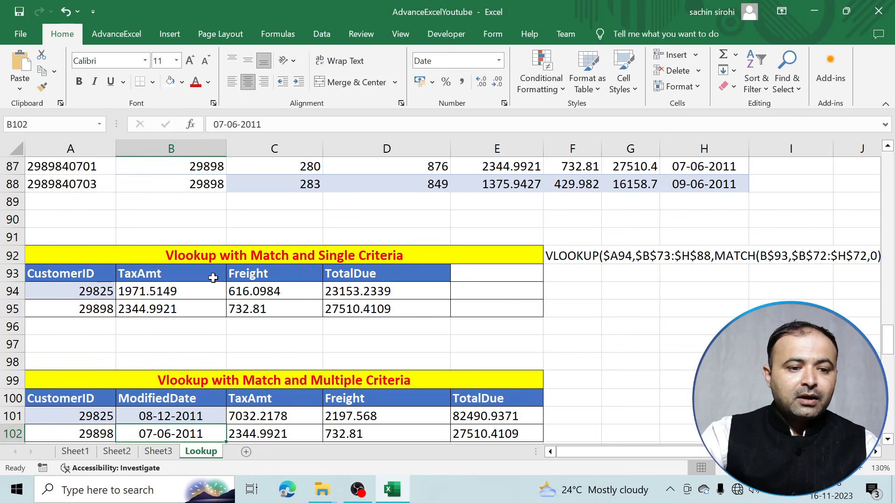
pyautogui.scroll(-1, 190, 328)
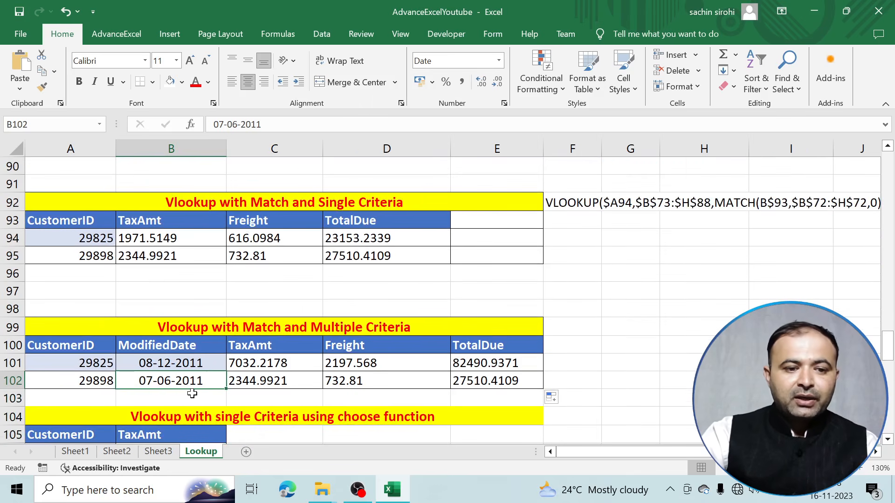
pyautogui.click(289, 381)
pyautogui.scroll(3, 429, 292)
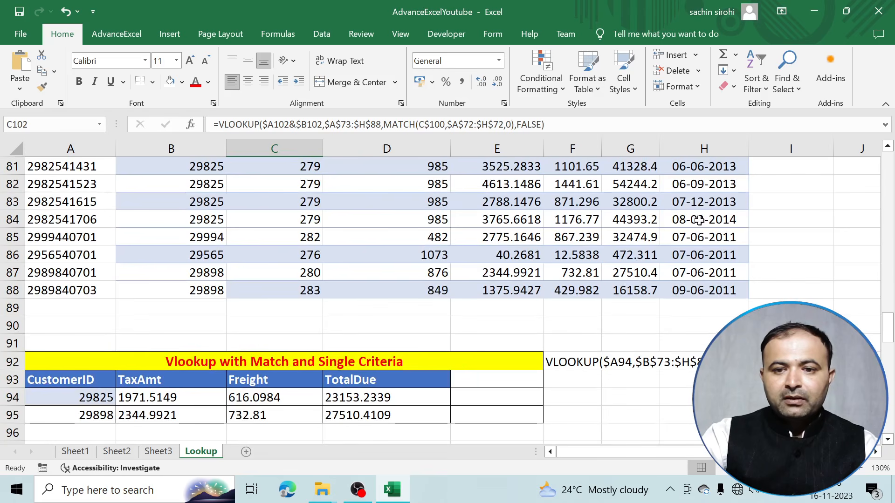
pyautogui.scroll(-3, 472, 401)
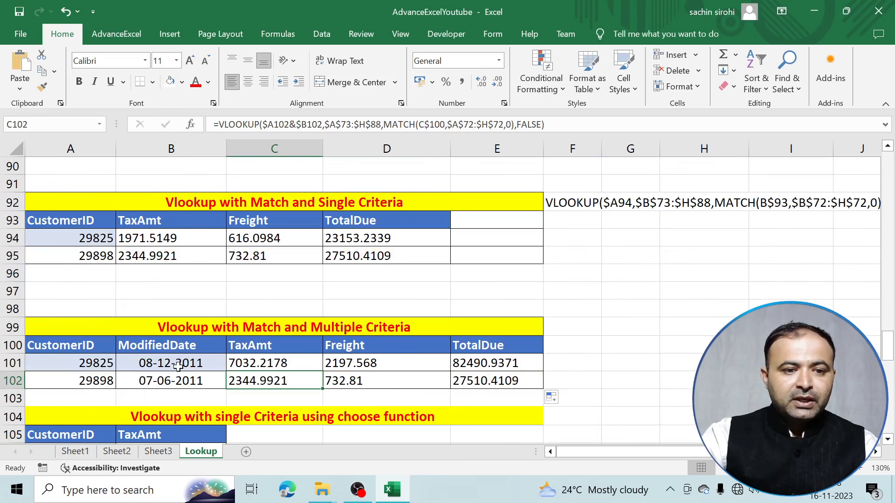
pyautogui.scroll(1, 170, 353)
pyautogui.scroll(-1, 170, 354)
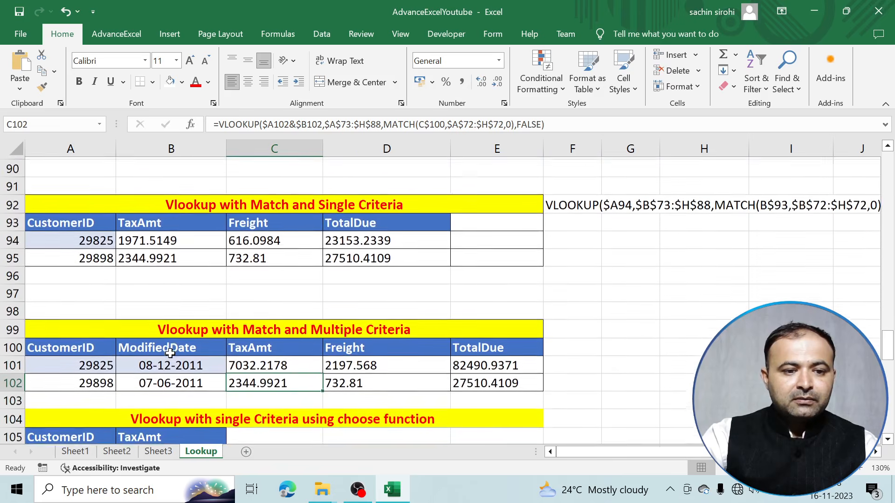
# Examine the source rows dated 07-06-2011 for different customers and compare the TaxAmt in row 87 with row 102's result
pyautogui.scroll(3, 461, 296)
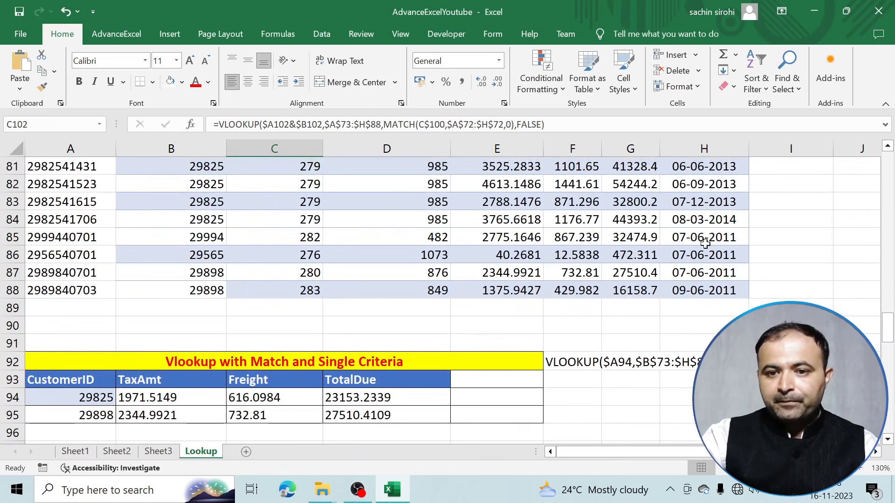
pyautogui.click(690, 254)
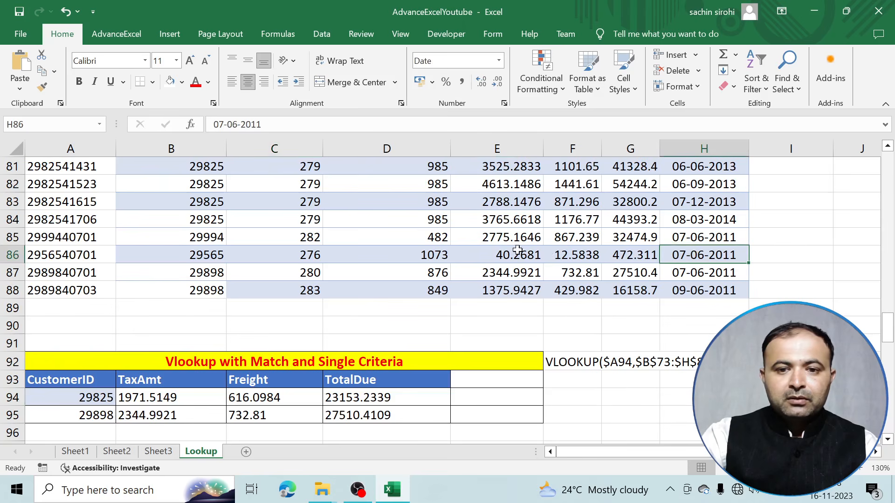
pyautogui.scroll(2, 704, 257)
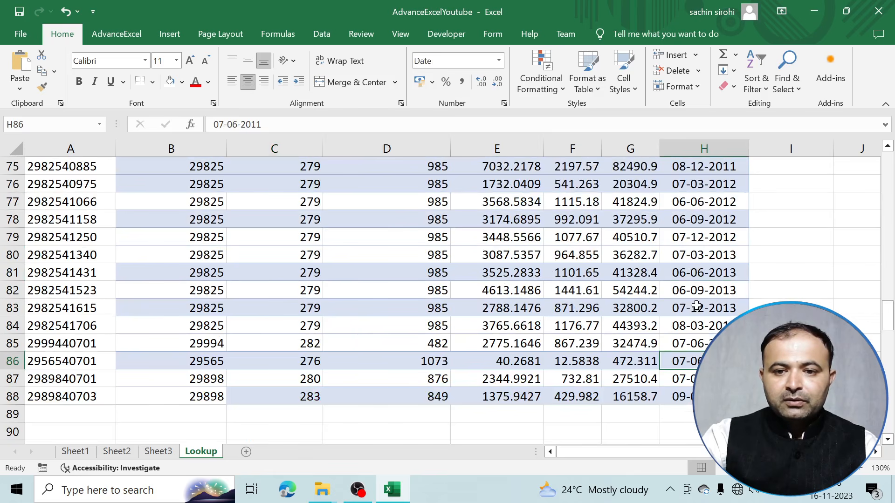
pyautogui.click(698, 344)
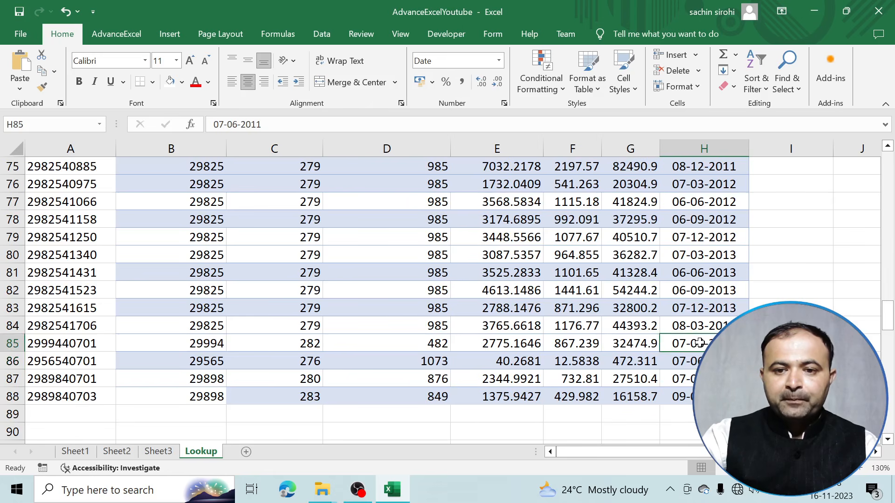
pyautogui.moveTo(697, 344); pyautogui.dragTo(699, 362)
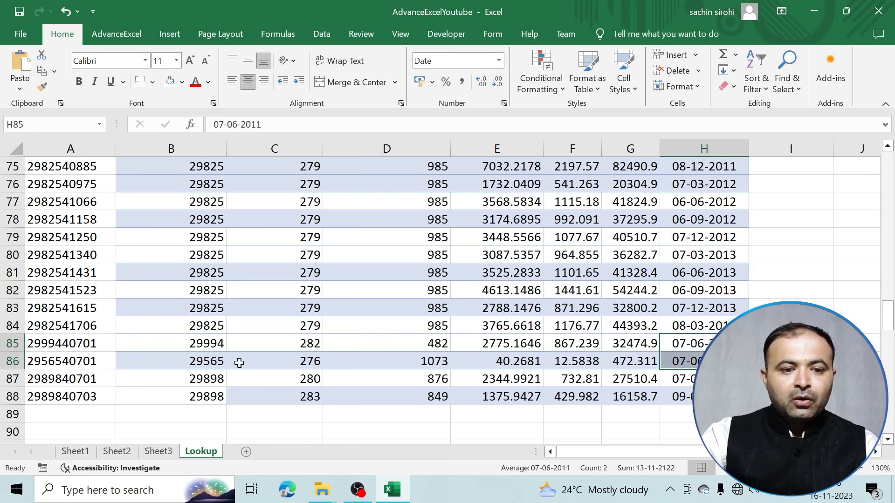
pyautogui.scroll(-4, 235, 377)
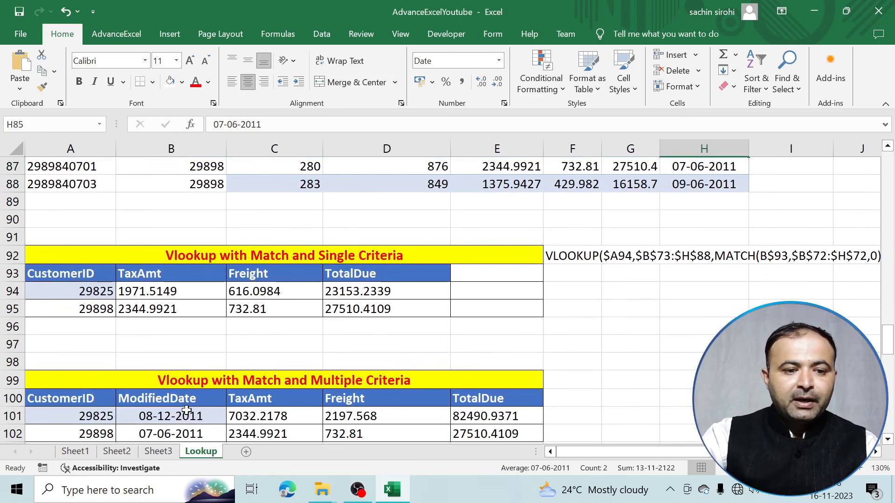
pyautogui.scroll(2, 245, 316)
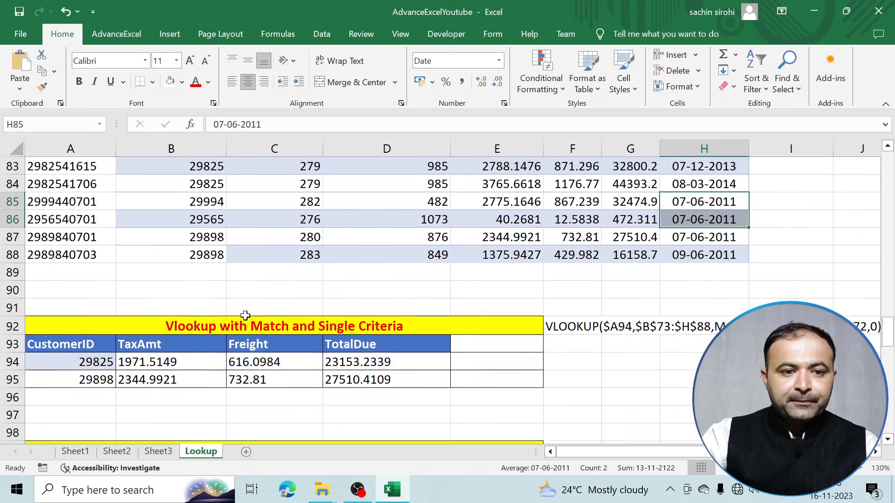
pyautogui.scroll(1, 246, 315)
pyautogui.click(505, 273)
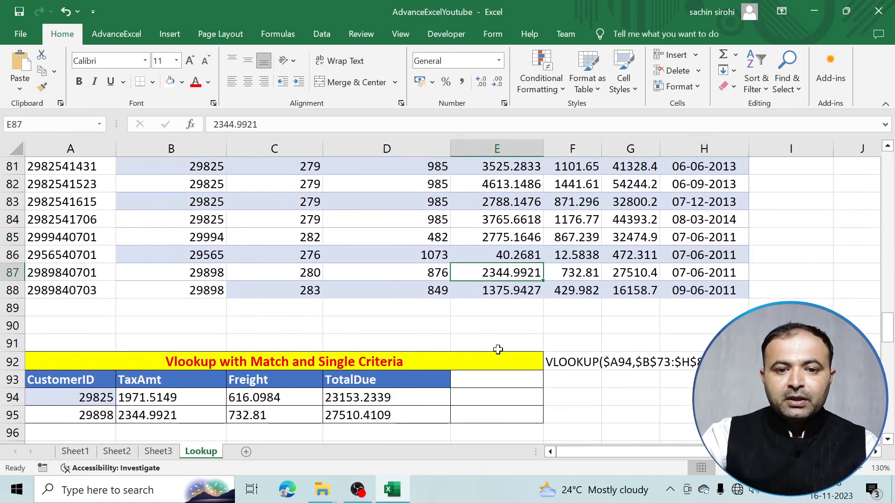
pyautogui.scroll(-3, 498, 350)
pyautogui.scroll(2, 571, 254)
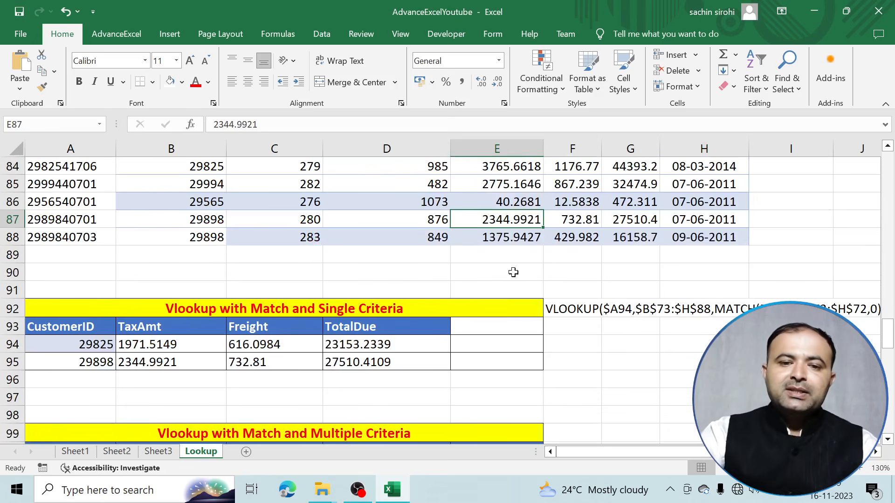
pyautogui.scroll(-3, 538, 300)
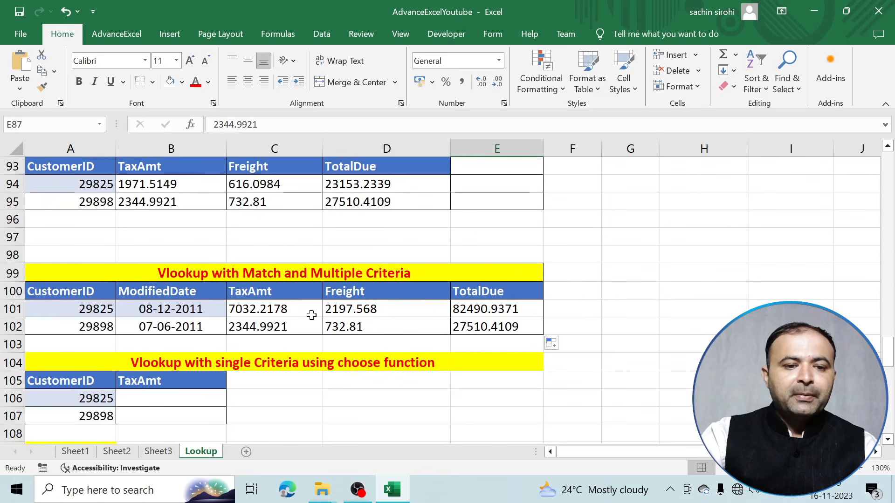
# Copy the formula text of C101 without its equals sign, keeping the cell's formula intact
pyautogui.click(301, 312)
pyautogui.doubleClick(302, 313)
pyautogui.moveTo(238, 309); pyautogui.dragTo(674, 304)
pyautogui.hotkey('ctrl', 'c')
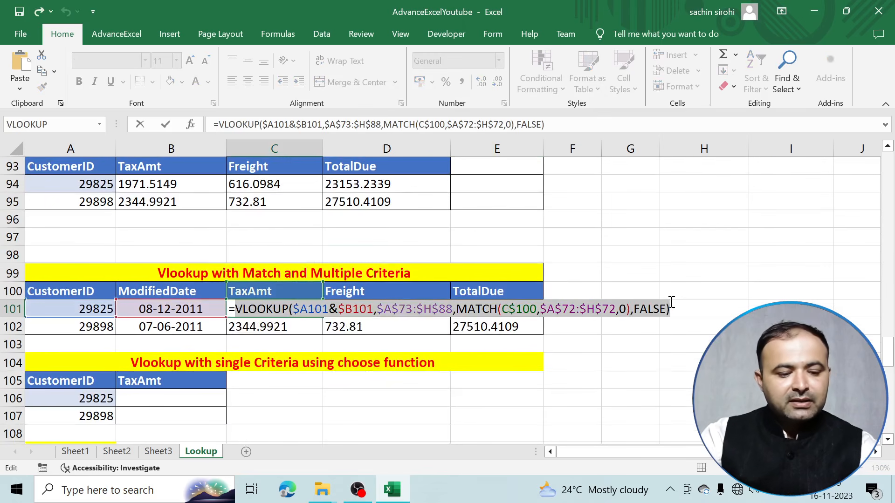
pyautogui.press('Return')
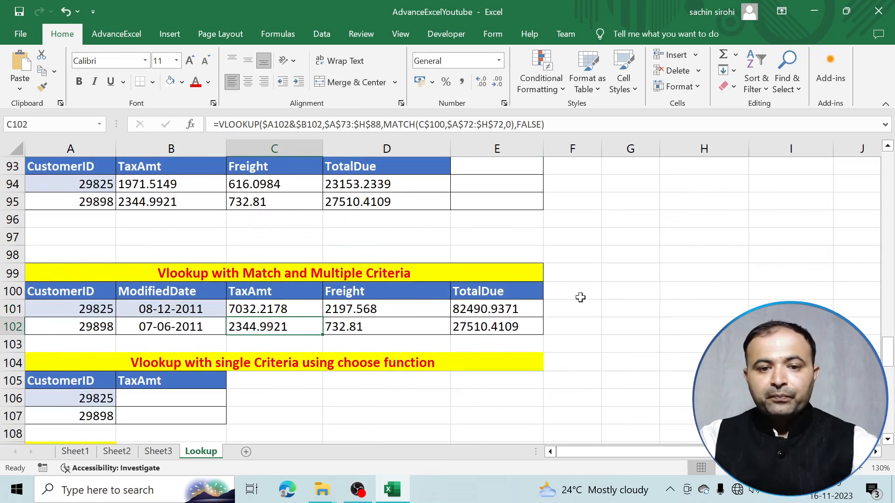
# Paste the copied formula text into D98 above the multiple-criteria heading as a reference note, and save the workbook
pyautogui.click(479, 251)
pyautogui.click(425, 252)
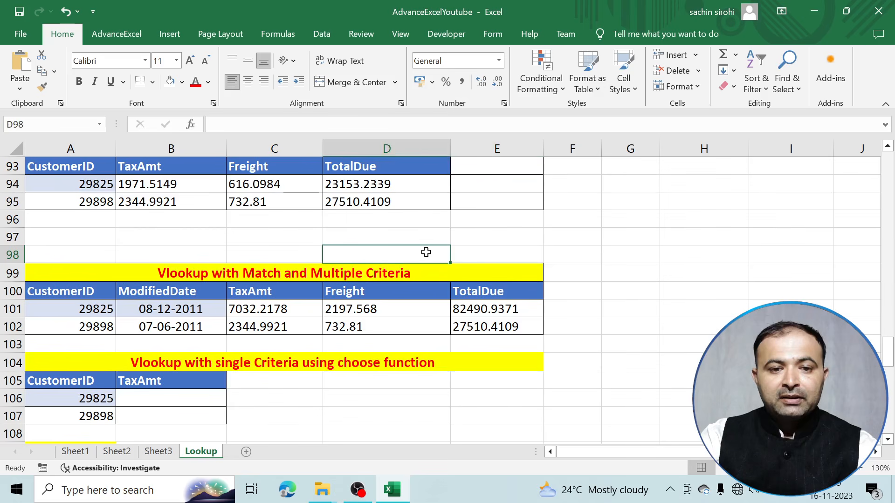
pyautogui.hotkey('ctrl', 'v')
pyautogui.click(719, 381)
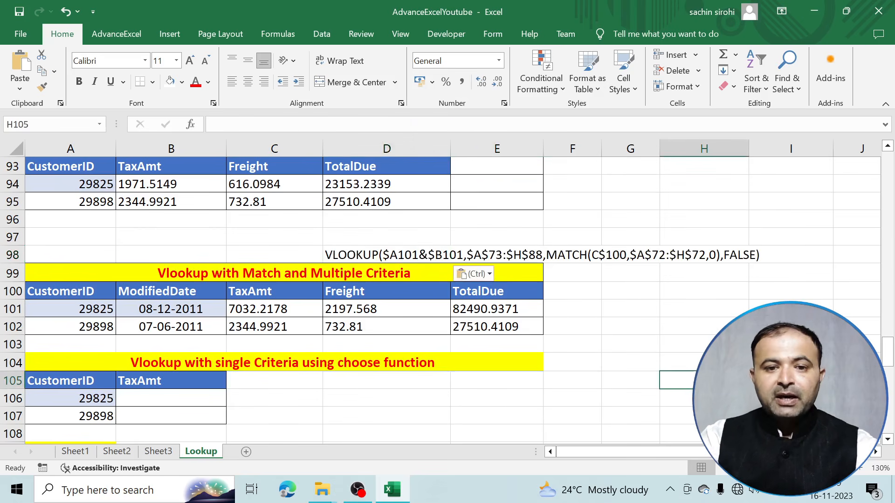
pyautogui.click(19, 12)
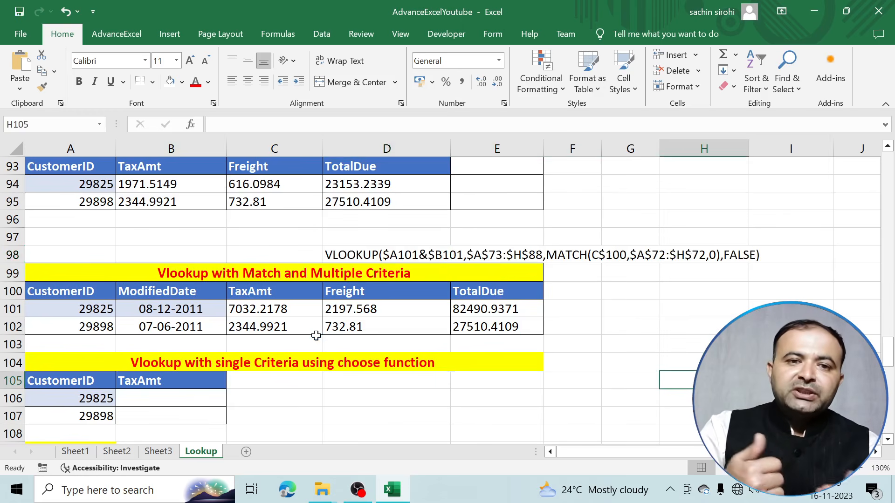
pyautogui.scroll(8, 316, 335)
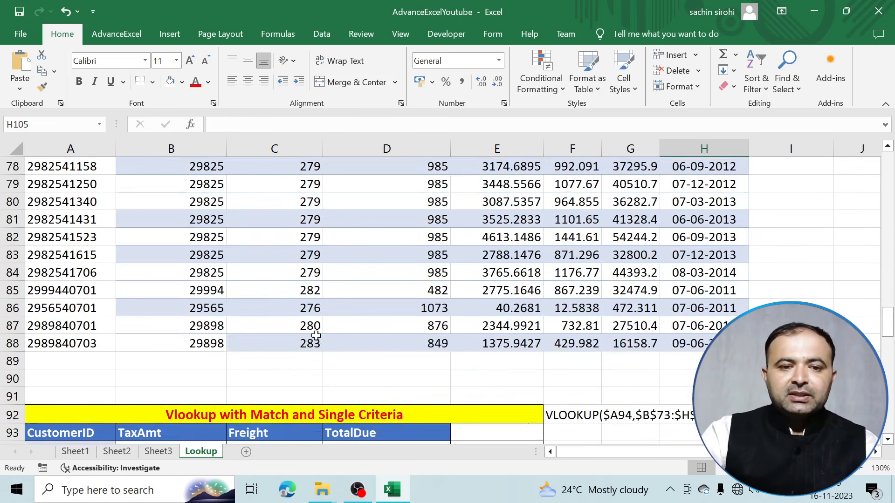
# Review the source table's columns from CustomerID to ModifiedDate, leaving out the Unique Table helper column
pyautogui.scroll(-1, 316, 336)
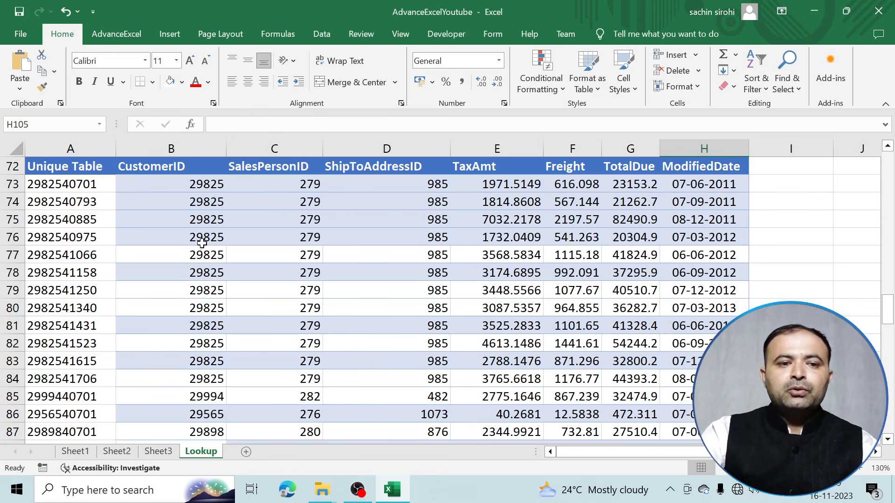
pyautogui.moveTo(171, 167); pyautogui.dragTo(691, 416)
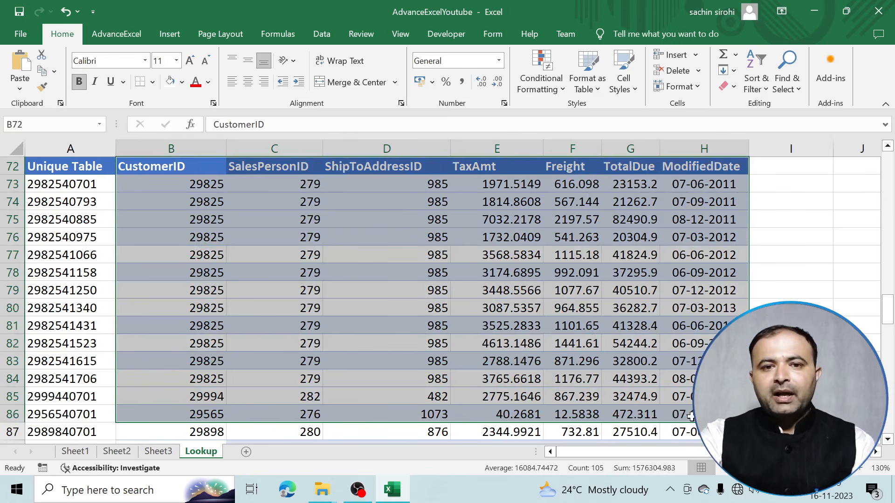
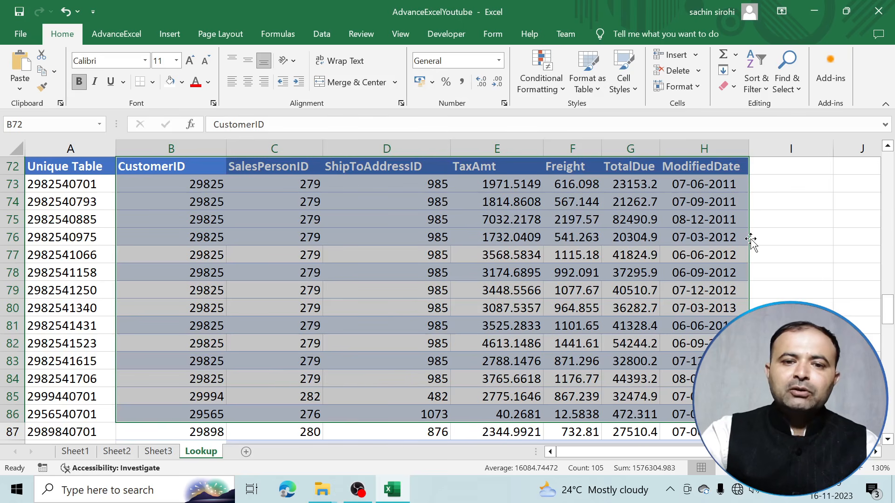
pyautogui.scroll(-5, 736, 244)
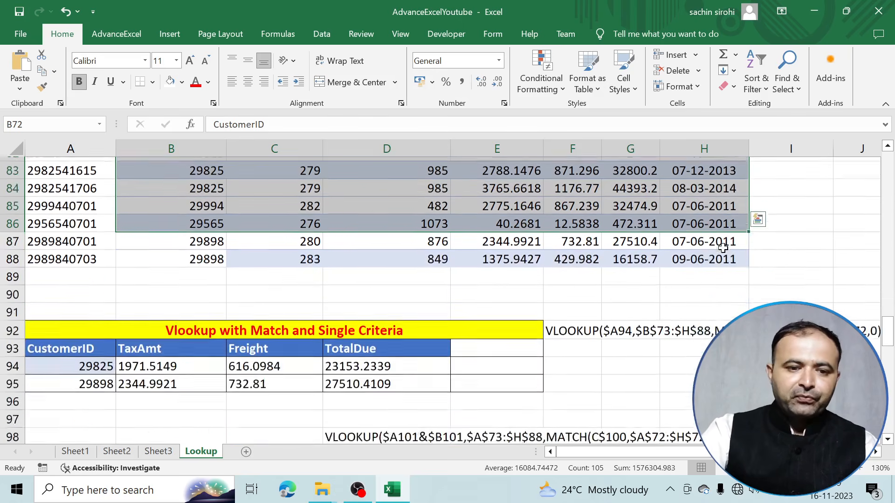
pyautogui.scroll(-3, 723, 248)
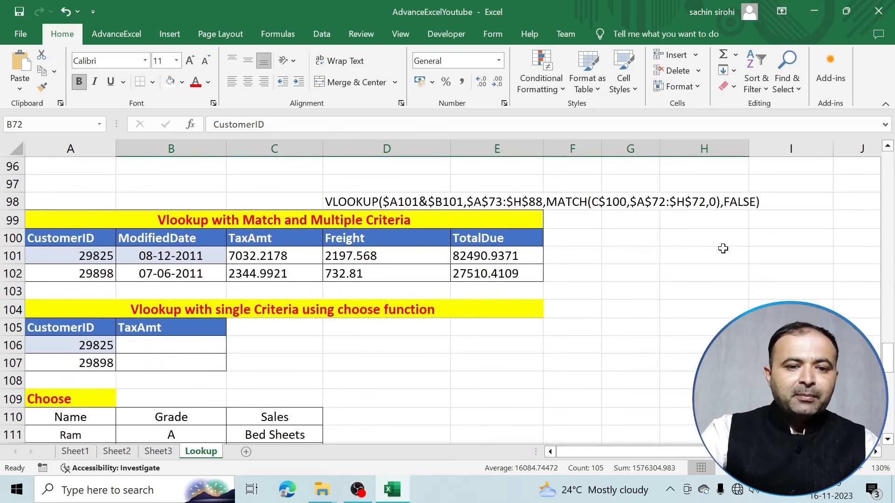
# Examine the single-criteria CHOOSE lookup section and the sample Name, Grade and Sales table in A110:C115 beneath it
pyautogui.click(216, 311)
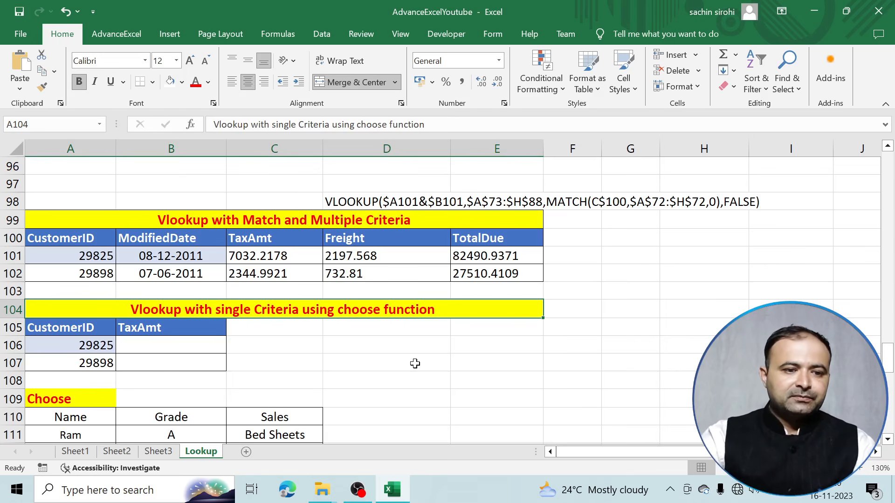
pyautogui.click(163, 345)
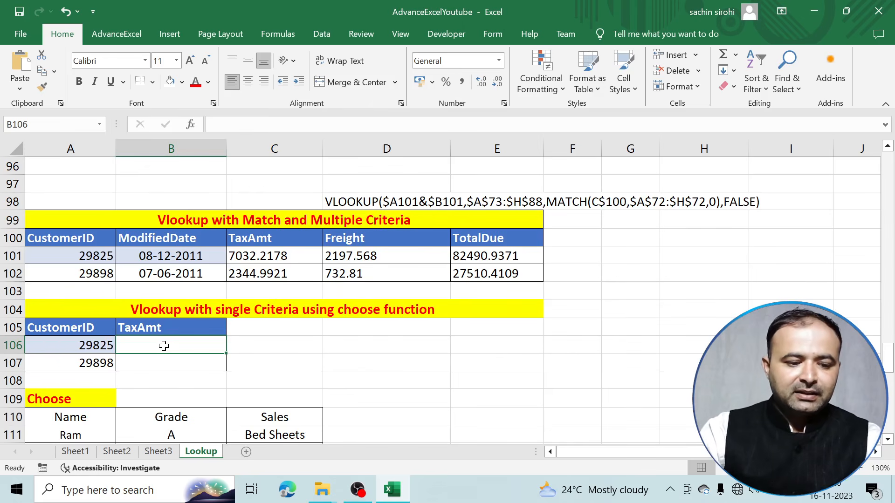
pyautogui.scroll(1, 168, 354)
pyautogui.write('U')
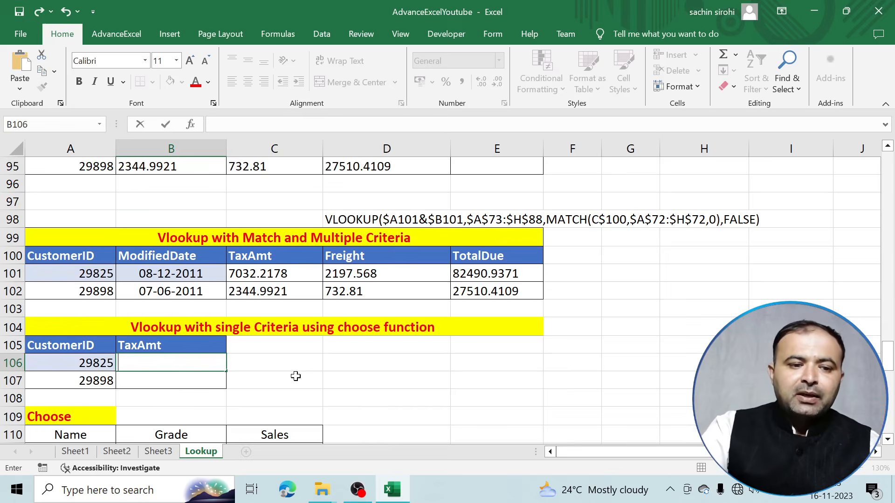
pyautogui.scroll(-3, 295, 376)
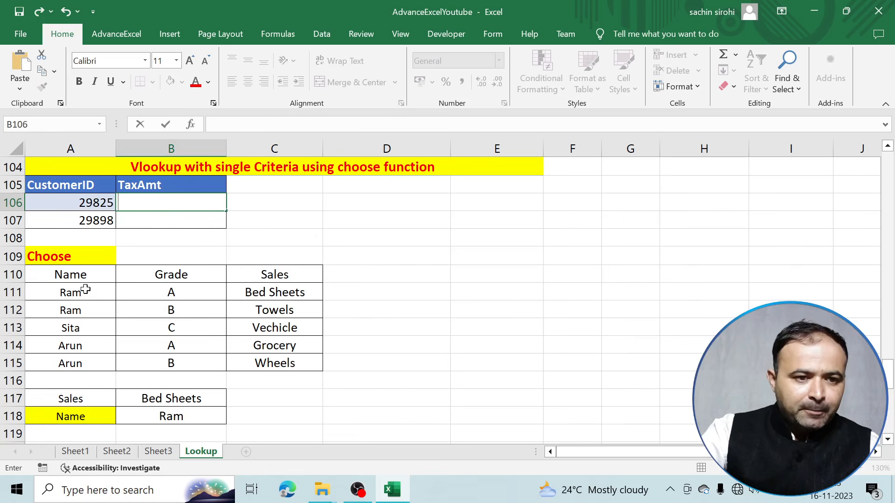
pyautogui.moveTo(76, 276); pyautogui.dragTo(266, 364)
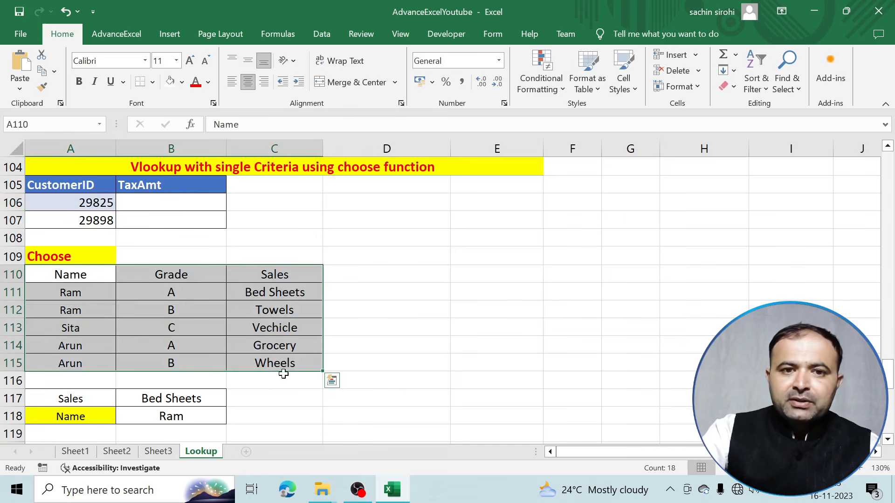
pyautogui.click(429, 339)
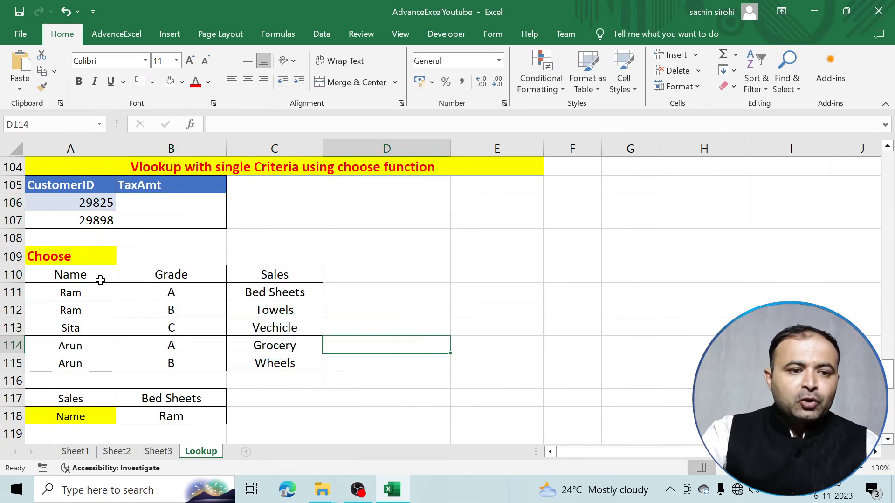
pyautogui.click(90, 314)
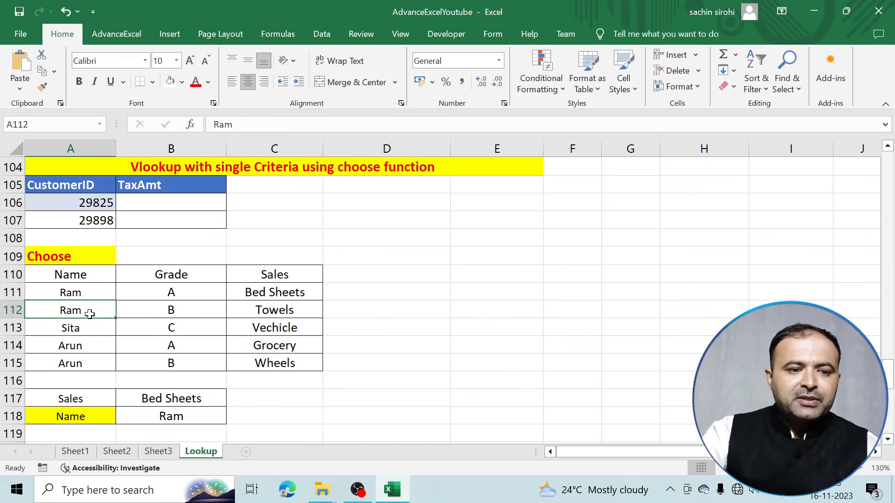
# Inspect the sample VLOOKUP with CHOOSE formula in B118 and the ranges it references, leaving it unchanged
pyautogui.click(165, 416)
pyautogui.doubleClick(166, 416)
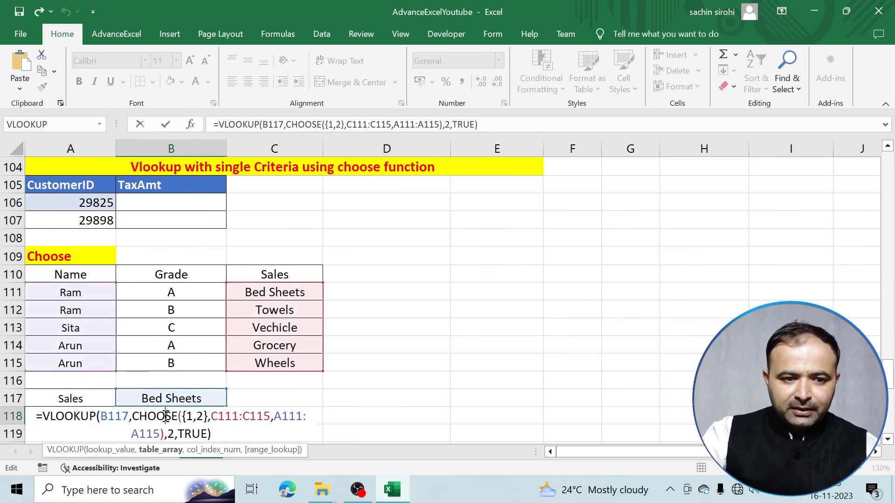
pyautogui.scroll(-1, 165, 416)
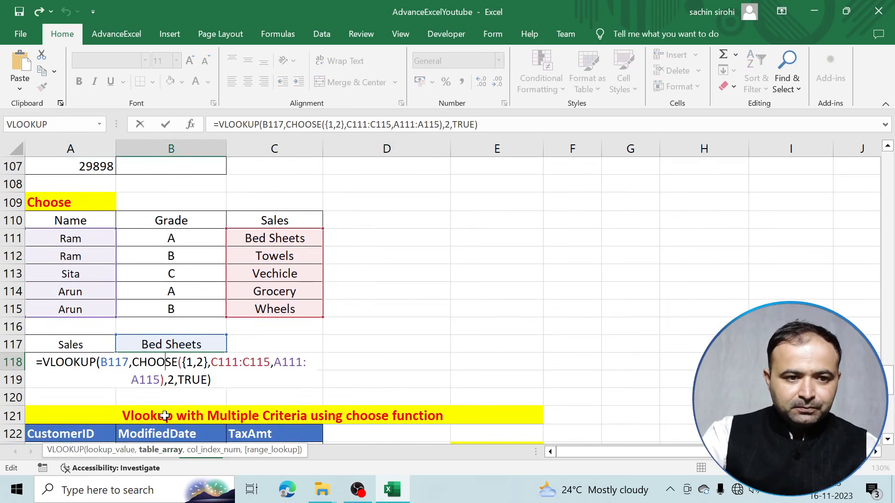
pyautogui.click(105, 367)
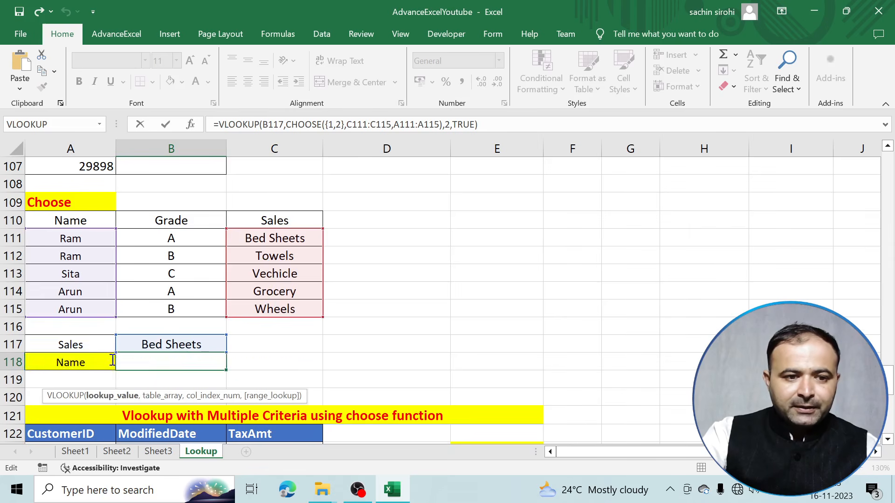
pyautogui.scroll(-1, 128, 325)
pyautogui.scroll(1, 128, 325)
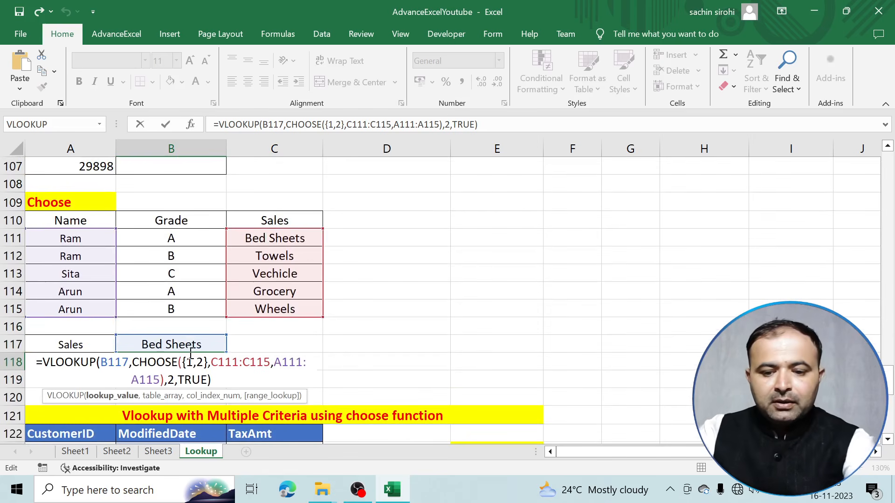
pyautogui.press('Return')
pyautogui.click(148, 364)
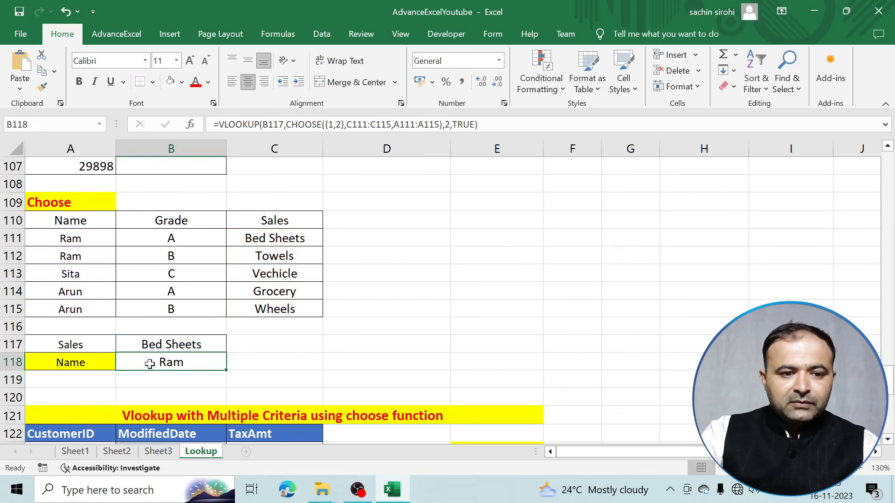
# Examine the lookup value, the CHOOSE index array and the first CHOOSE range in B118's formula
pyautogui.click(92, 361)
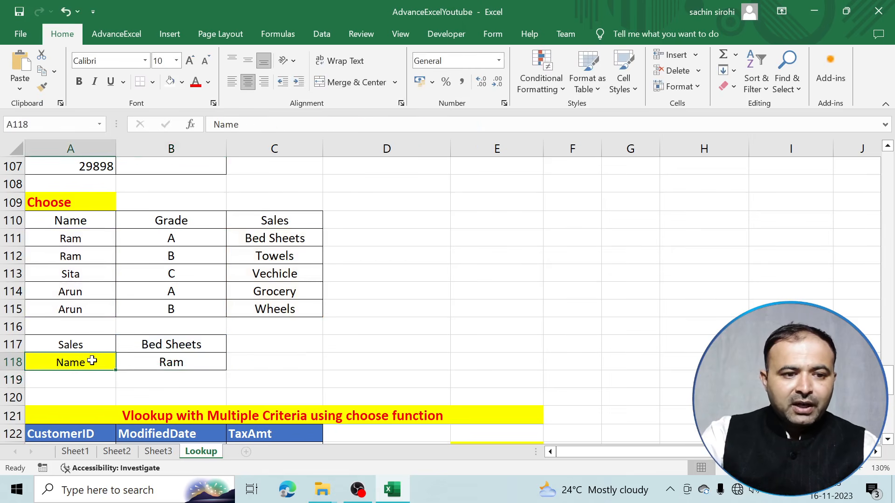
pyautogui.click(159, 361)
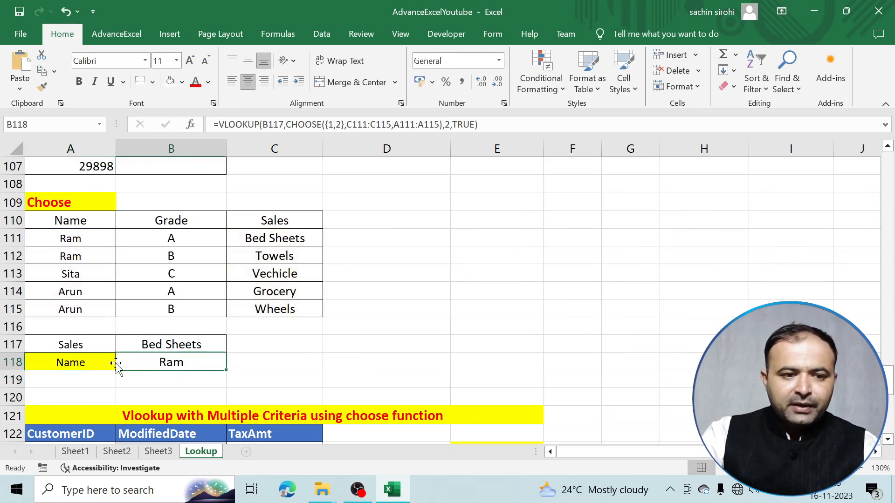
pyautogui.click(100, 363)
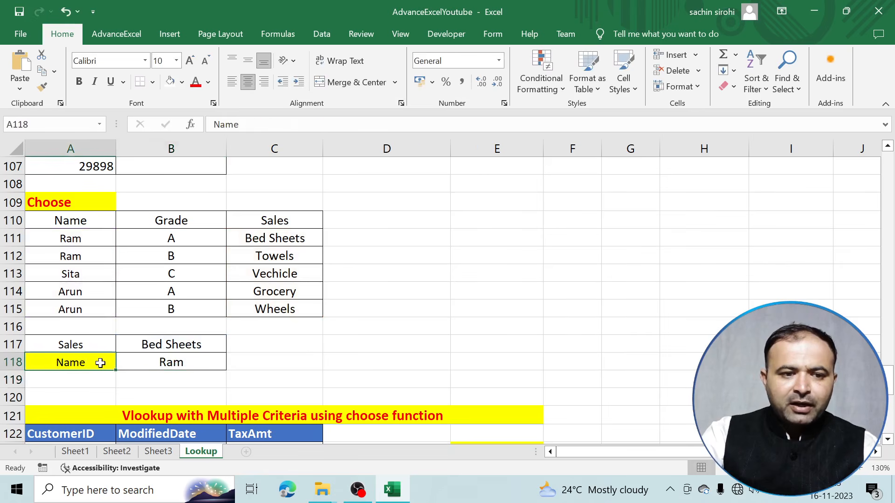
pyautogui.doubleClick(172, 363)
pyautogui.click(125, 363)
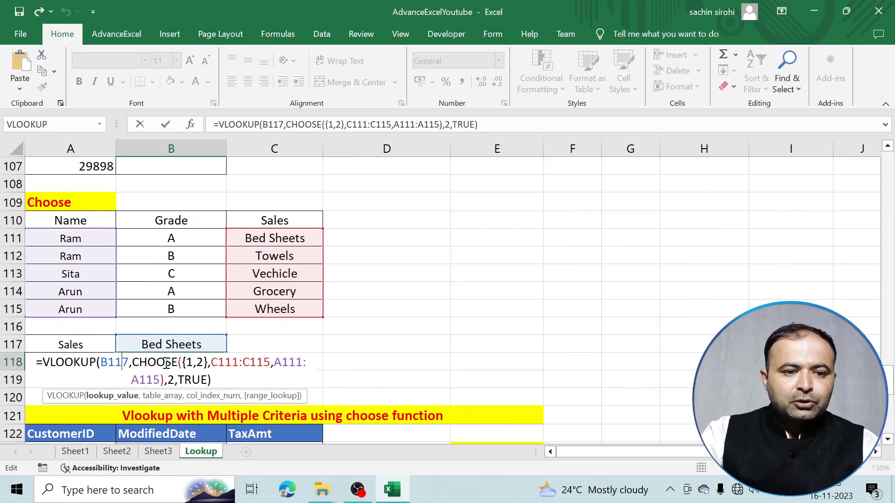
pyautogui.click(191, 364)
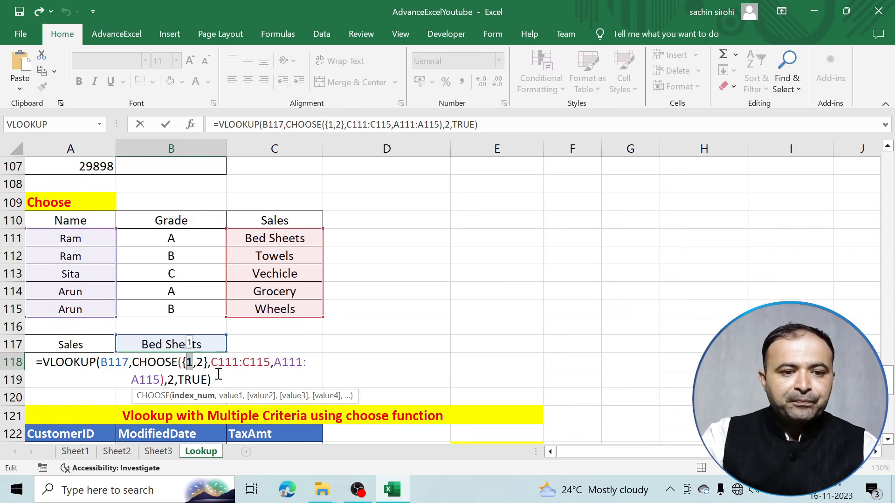
pyautogui.click(233, 365)
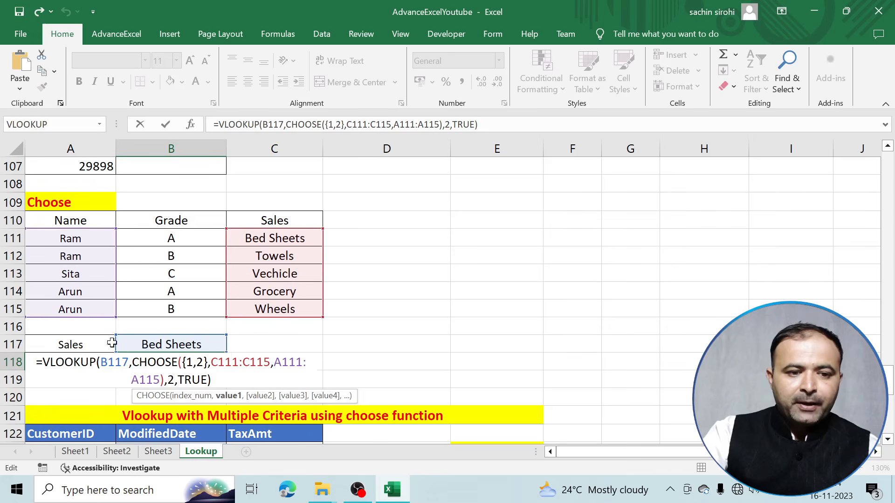
# Compare the column index in B118's formula with its CHOOSE array, and check the range lookup argument before closing the formula
pyautogui.doubleClick(170, 379)
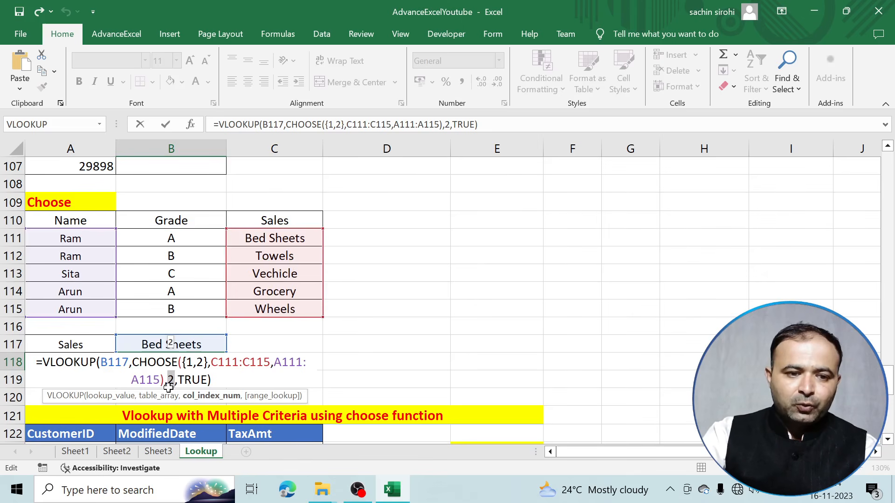
pyautogui.moveTo(181, 363); pyautogui.dragTo(205, 363)
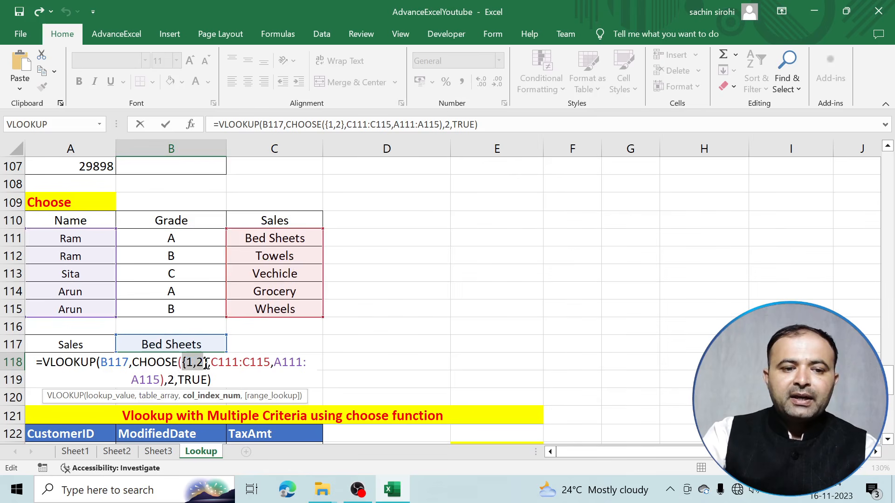
pyautogui.click(207, 363)
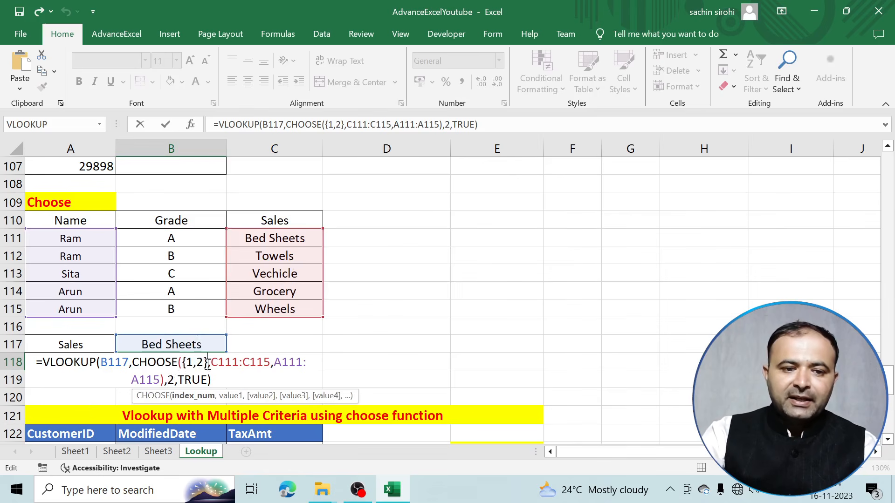
pyautogui.click(168, 381)
pyautogui.click(188, 382)
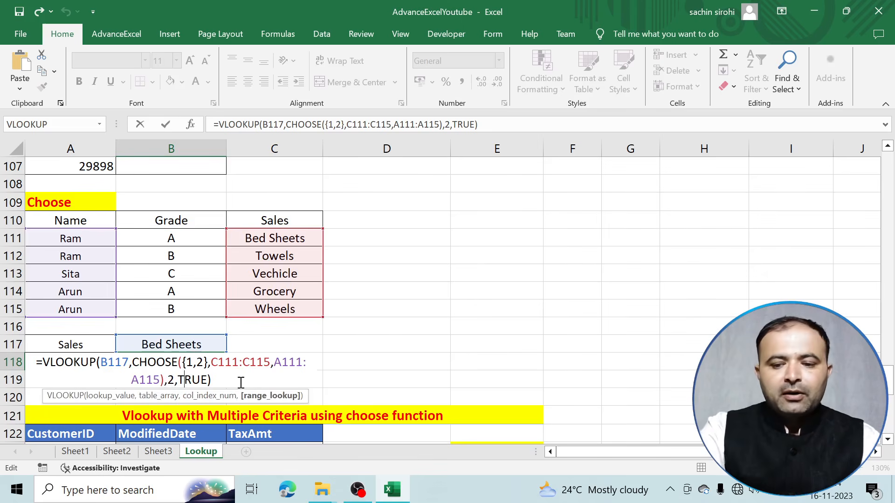
pyautogui.press('Return')
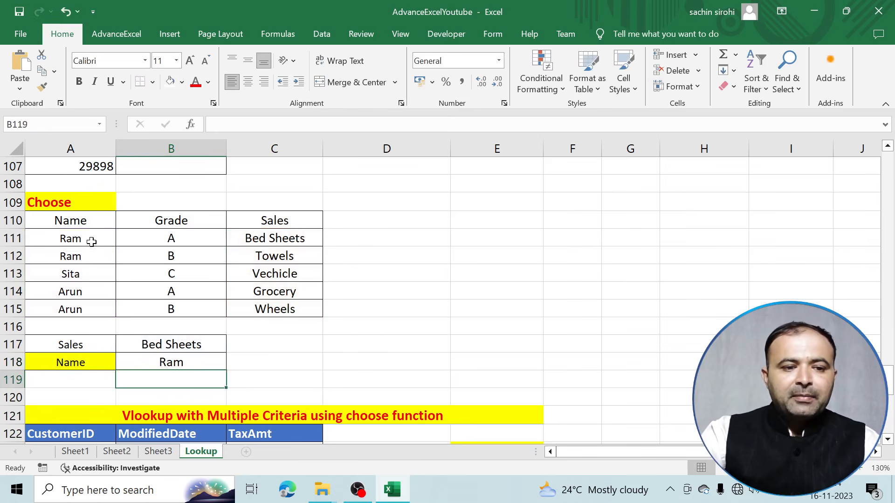
pyautogui.click(105, 366)
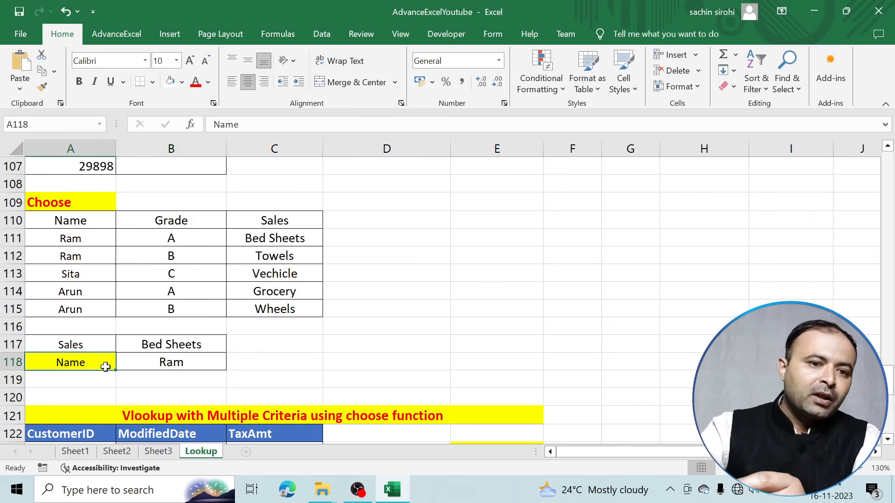
# Start a VLOOKUP formula in B106 with the column-locked CustomerID reference $A106 as the lookup value
pyautogui.scroll(1, 105, 366)
pyautogui.scroll(3, 163, 296)
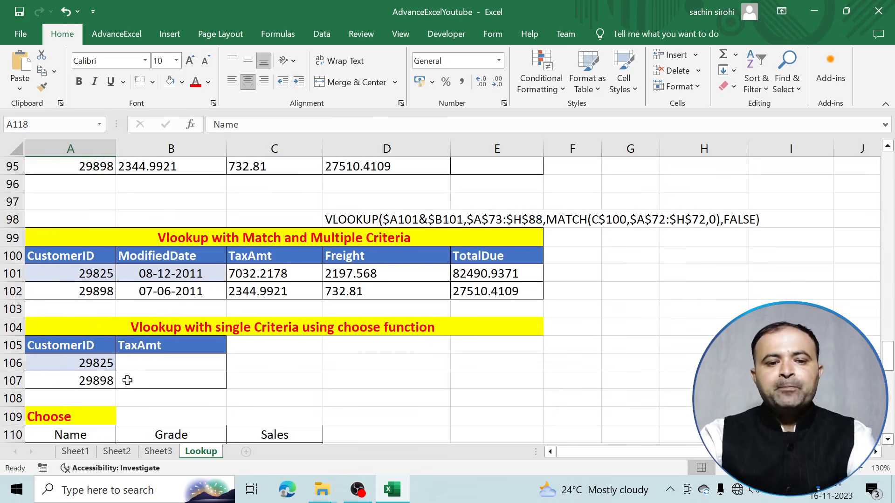
pyautogui.click(145, 361)
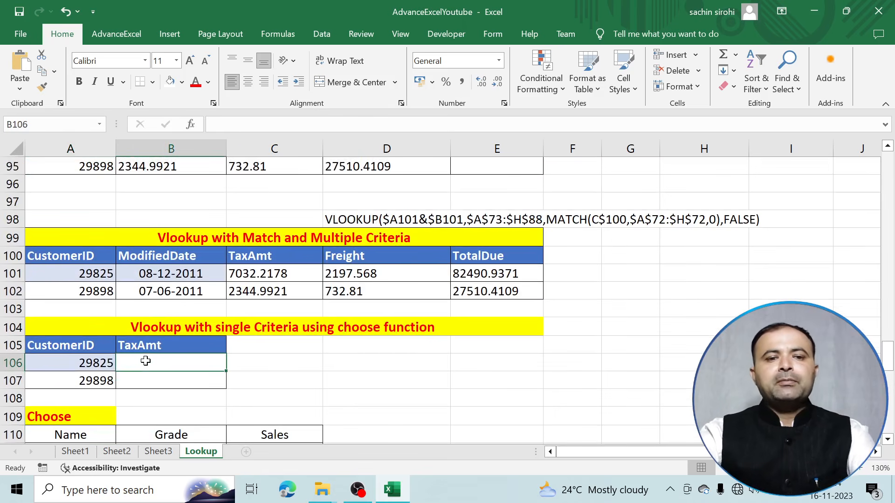
pyautogui.write('=')
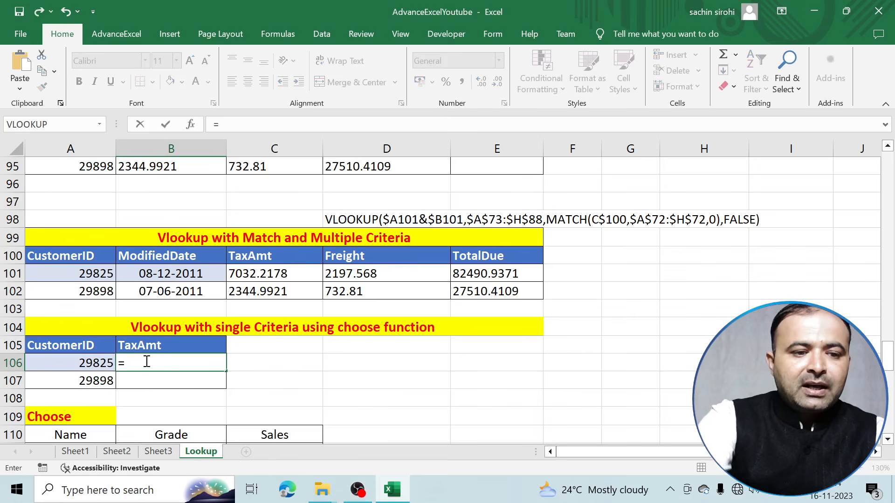
pyautogui.write('vlookup')
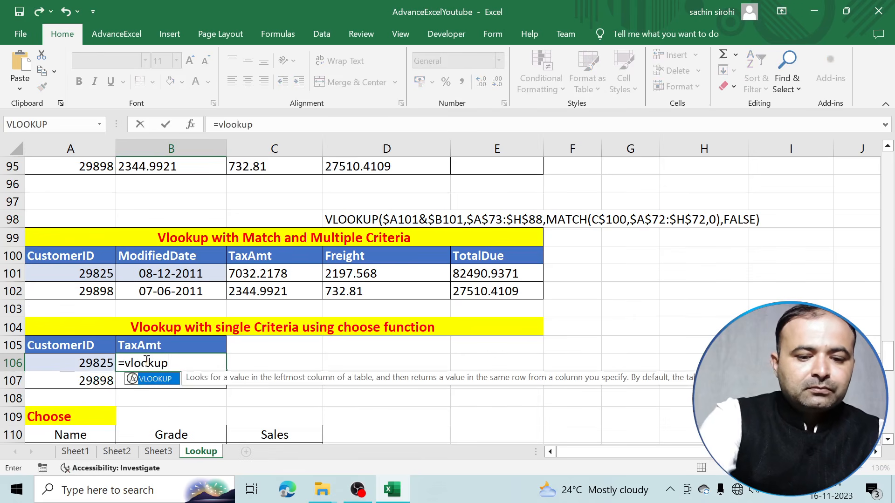
pyautogui.write('(')
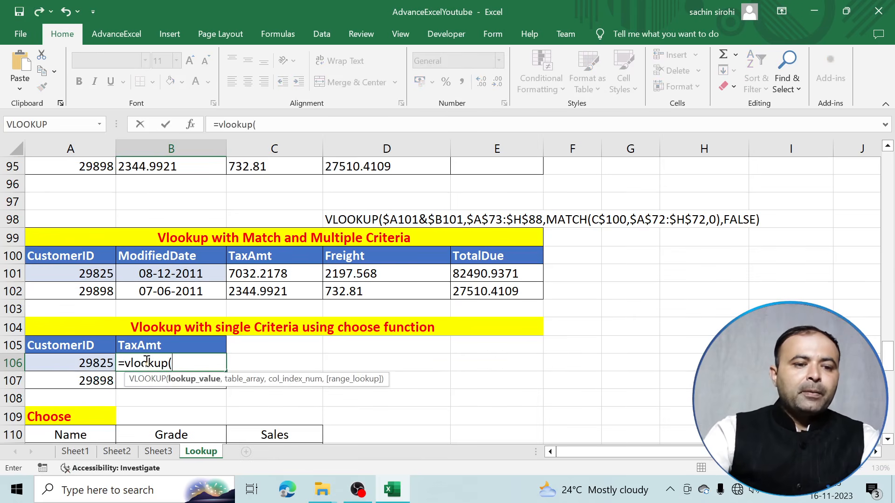
pyautogui.click(89, 366)
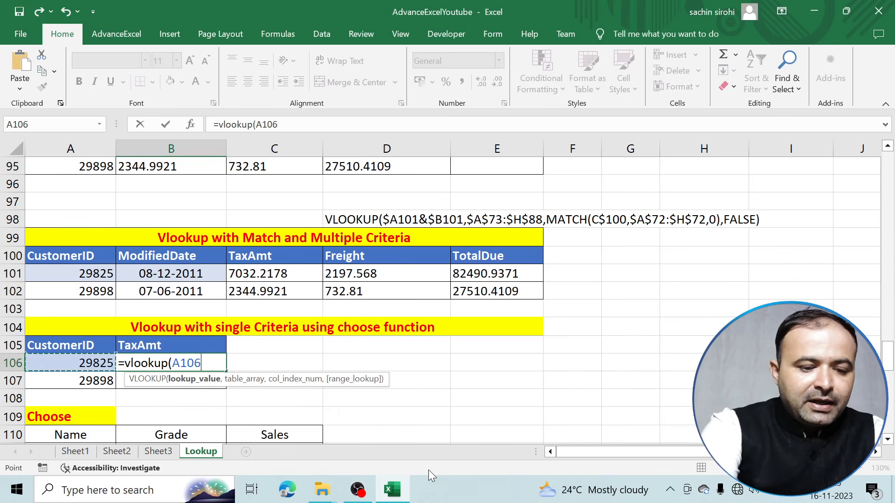
pyautogui.press('F4')
pyautogui.press('F4')
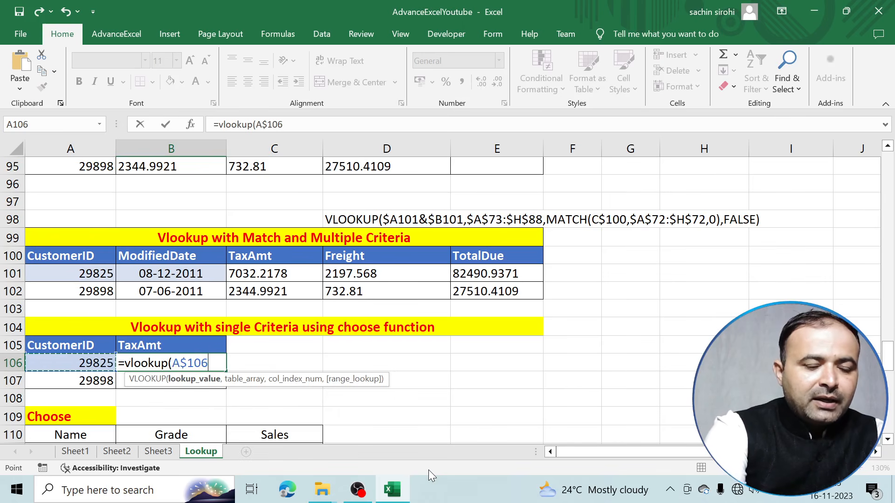
pyautogui.press('F4')
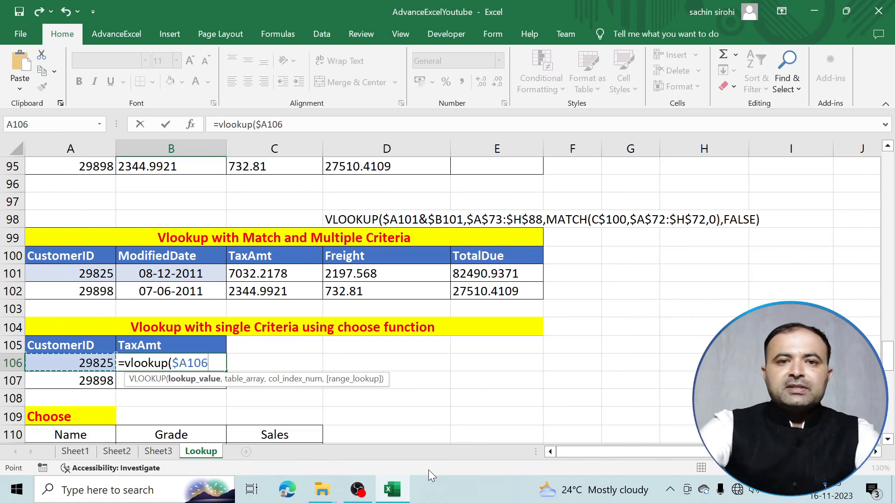
pyautogui.write(',')
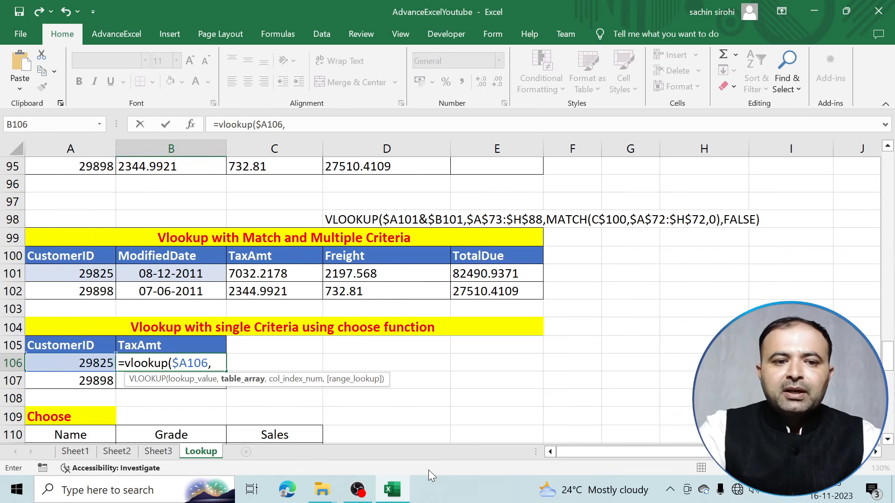
# Add CHOOSE as the table array with index array {1,2} and the absolute CustomerID range $B$73:$B$88 as its first value
pyautogui.write('ch')
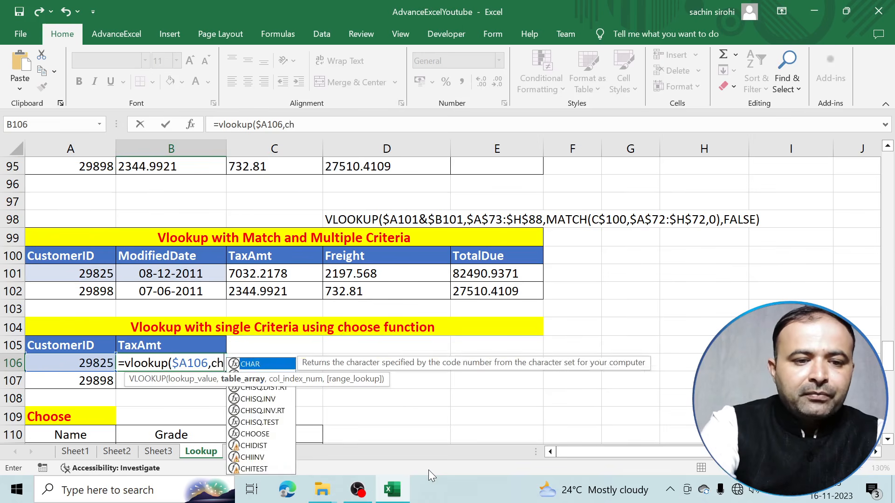
pyautogui.write('oose({1')
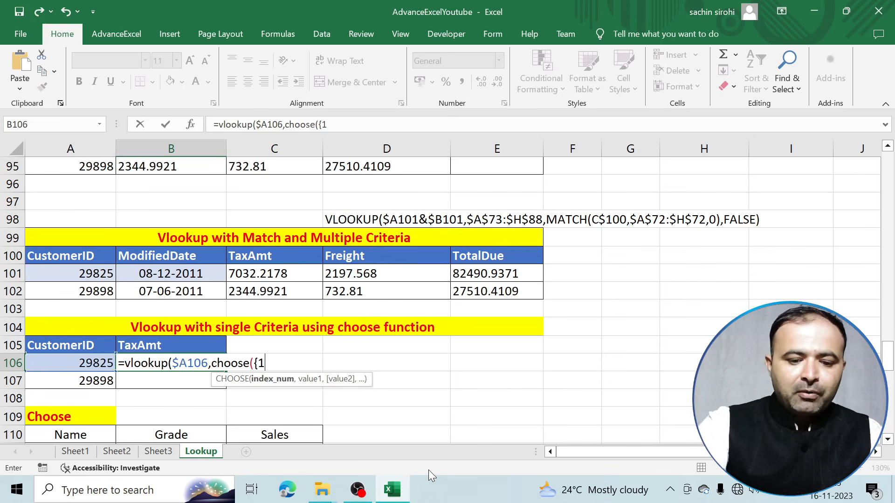
pyautogui.write('2},')
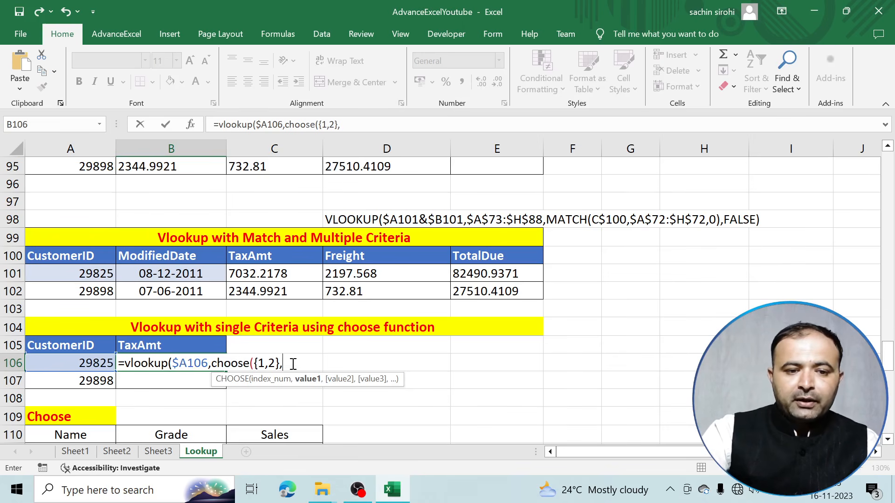
pyautogui.scroll(9, 294, 349)
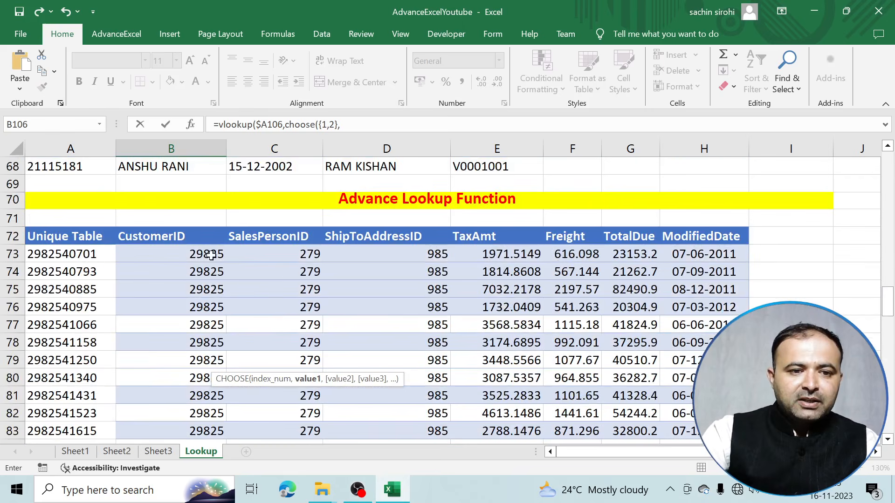
pyautogui.moveTo(211, 255); pyautogui.dragTo(200, 415)
pyautogui.scroll(-6, 448, 400)
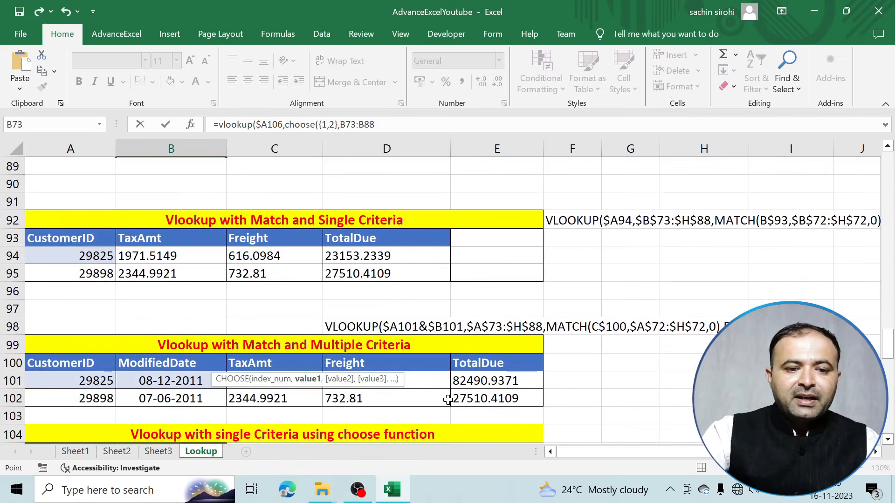
pyautogui.scroll(-1, 437, 409)
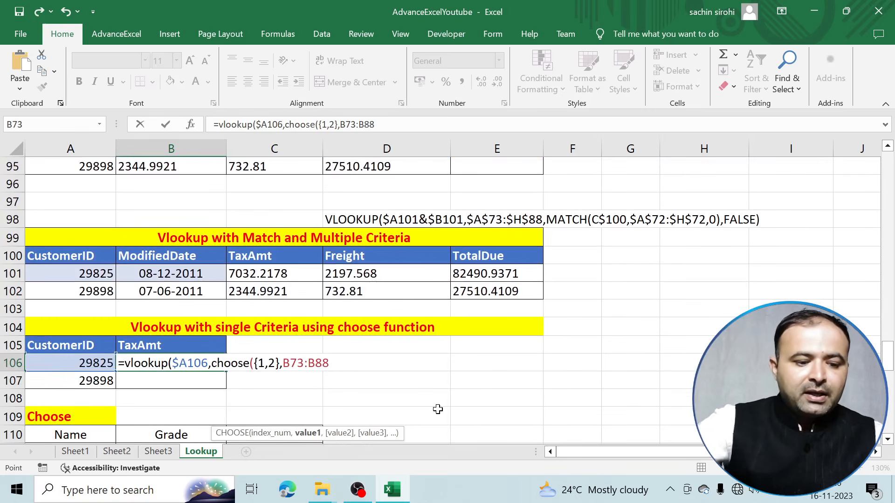
pyautogui.press('F4')
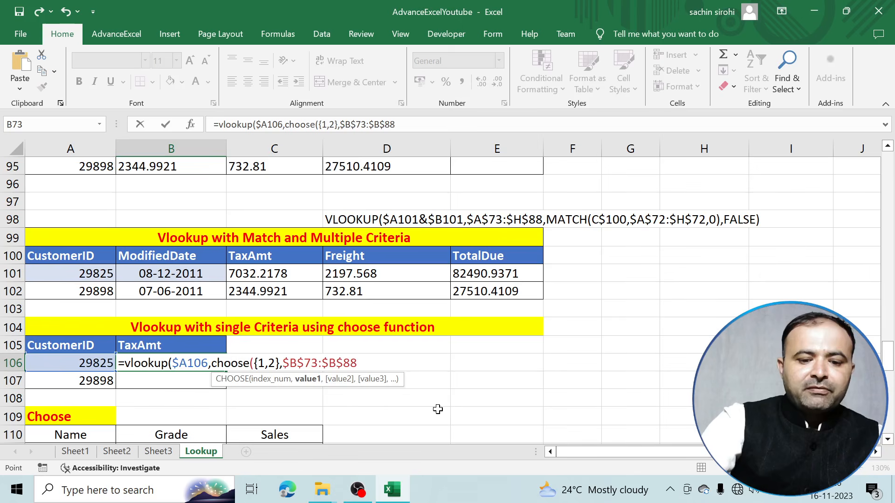
pyautogui.write(',')
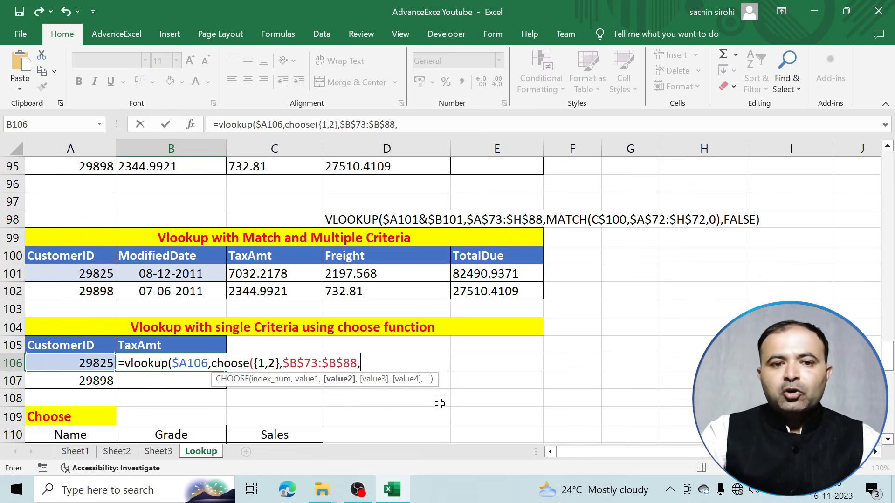
# Add the absolute TaxAmt range $E$73:$E$88 as the second CHOOSE value and close the CHOOSE function
pyautogui.scroll(7, 479, 326)
pyautogui.scroll(1, 480, 344)
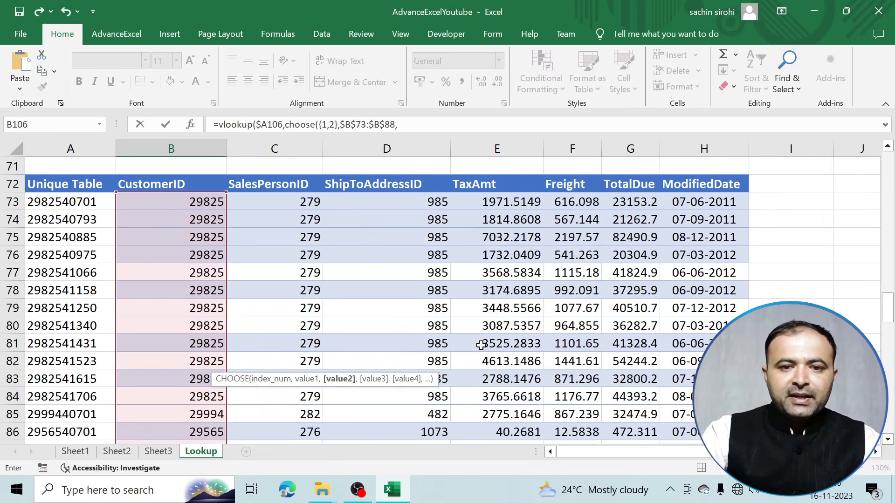
pyautogui.moveTo(499, 200); pyautogui.dragTo(496, 414)
pyautogui.scroll(-8, 493, 380)
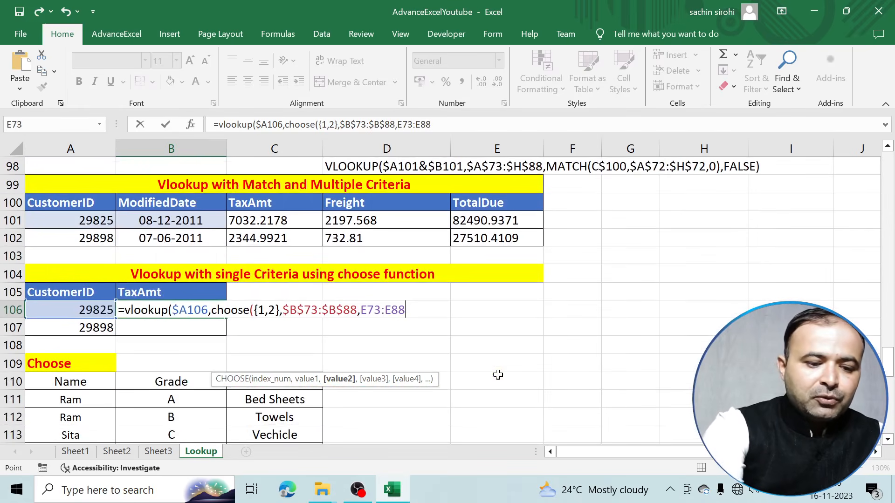
pyautogui.press('F4')
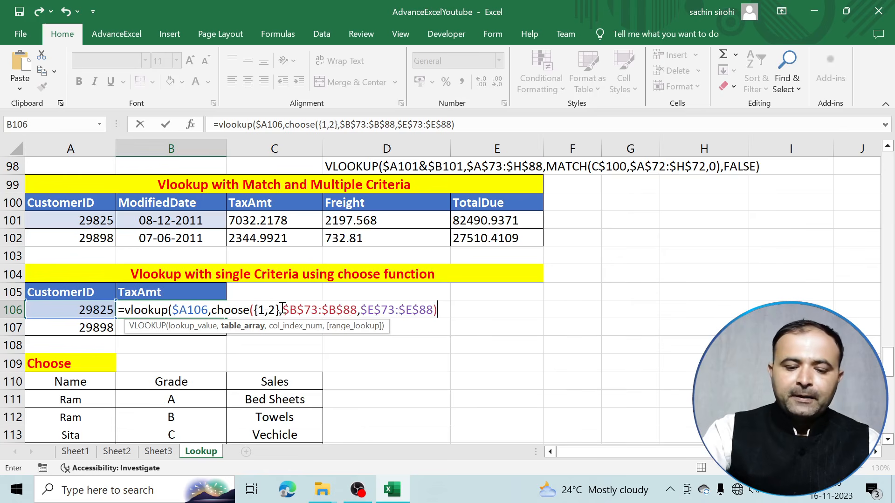
# Complete the B106 VLOOKUP with column index 2 and FALSE, and fill the formula down to B107
pyautogui.write(',')
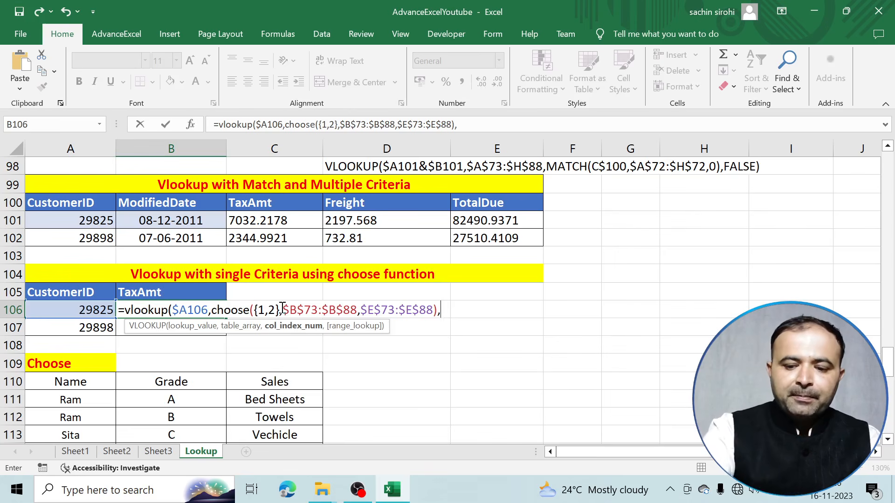
pyautogui.write('2')
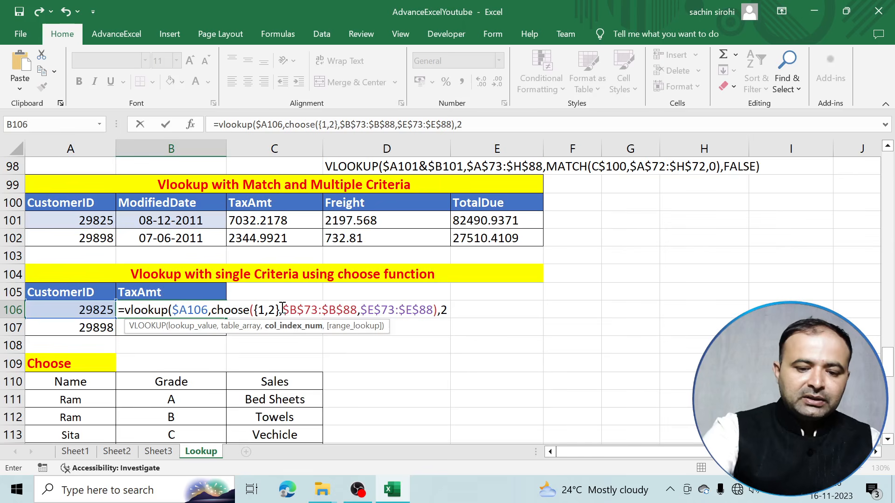
pyautogui.write(',')
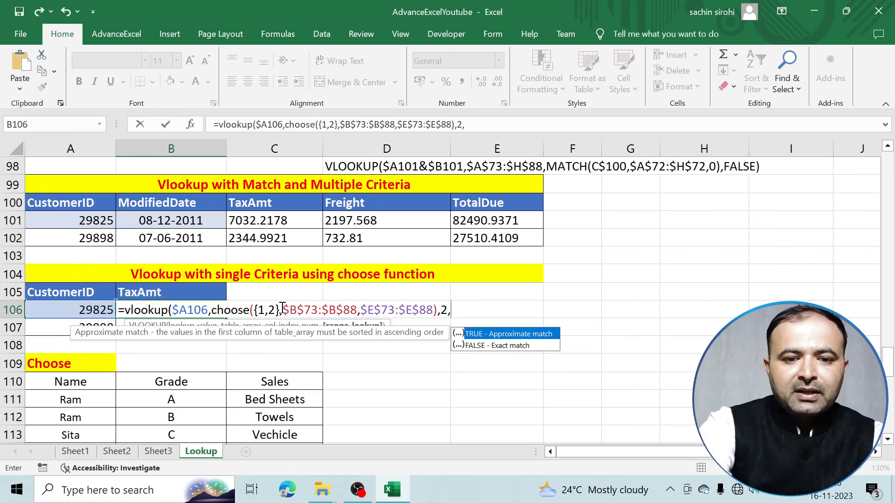
pyautogui.write('false)')
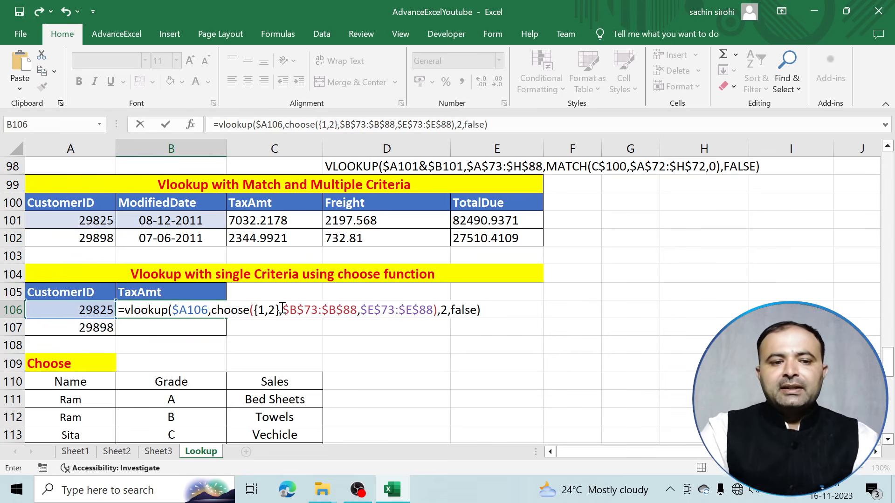
pyautogui.press('Return')
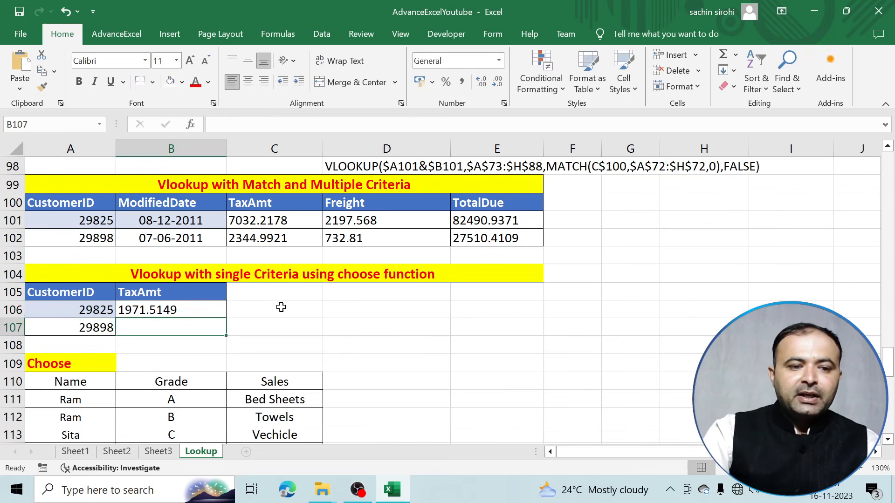
pyautogui.click(216, 310)
pyautogui.moveTo(227, 318); pyautogui.dragTo(229, 335)
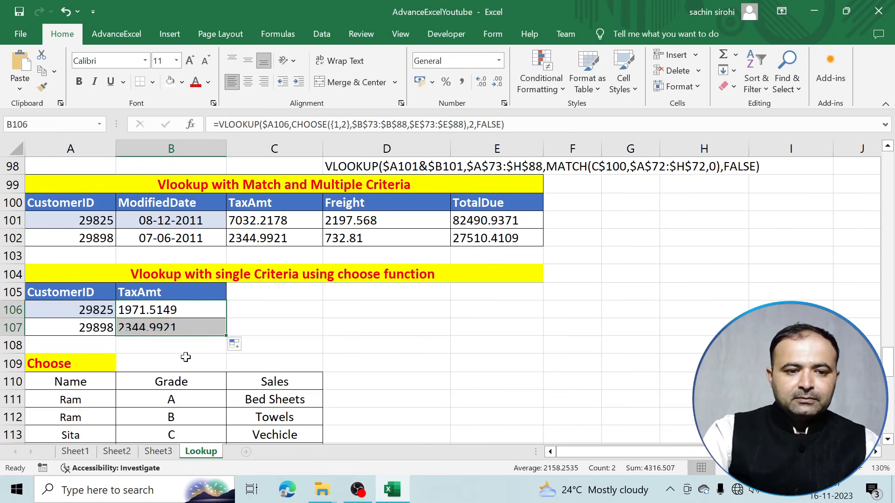
# Check the B106 result against the CustomerID, TaxAmt and ModifiedDate columns of the source table starting at row 73
pyautogui.click(119, 309)
pyautogui.scroll(5, 334, 254)
pyautogui.scroll(5, 342, 301)
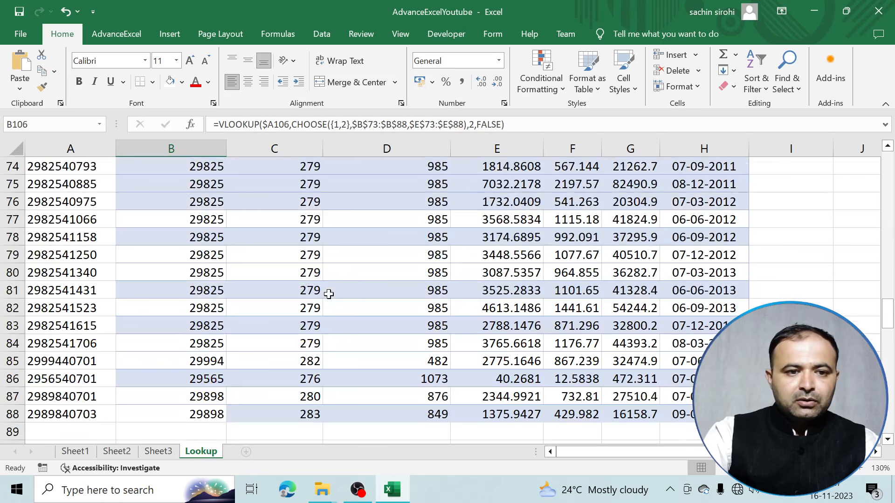
pyautogui.click(208, 254)
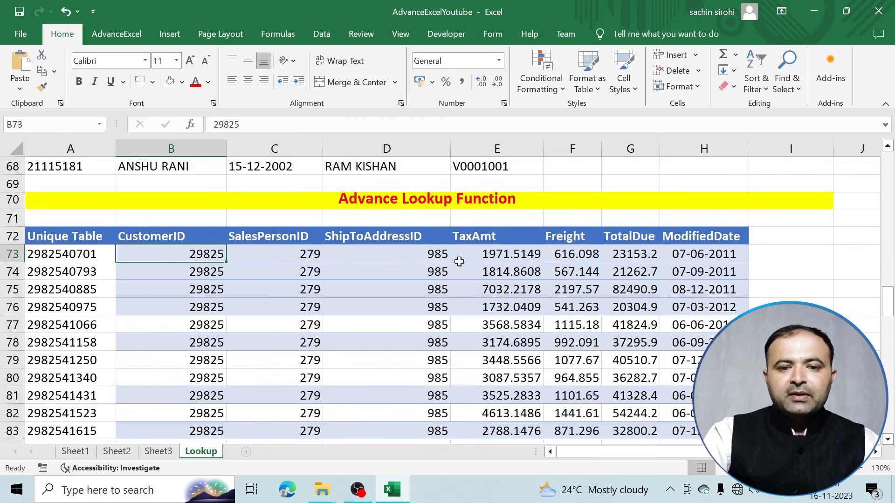
pyautogui.click(501, 259)
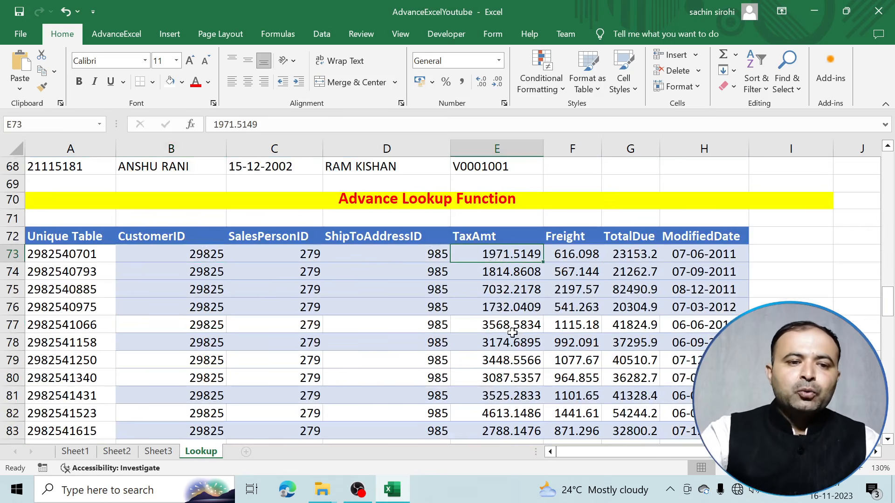
pyautogui.moveTo(210, 255); pyautogui.dragTo(187, 361)
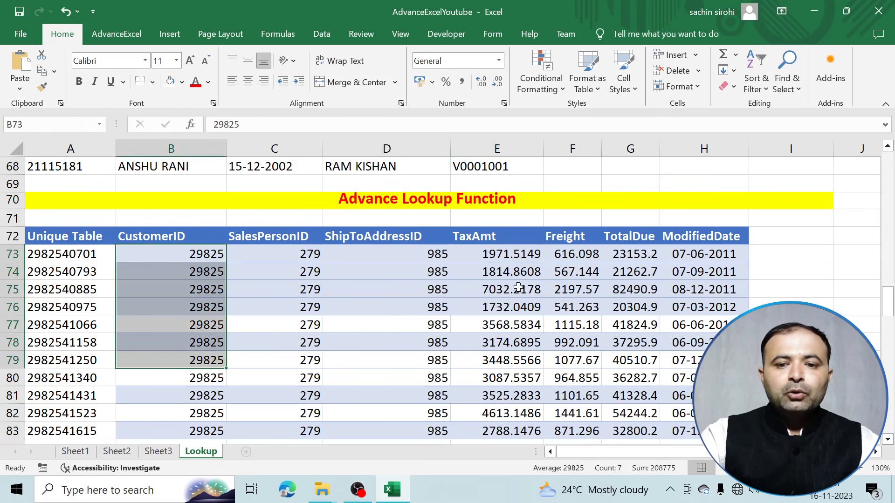
pyautogui.click(715, 253)
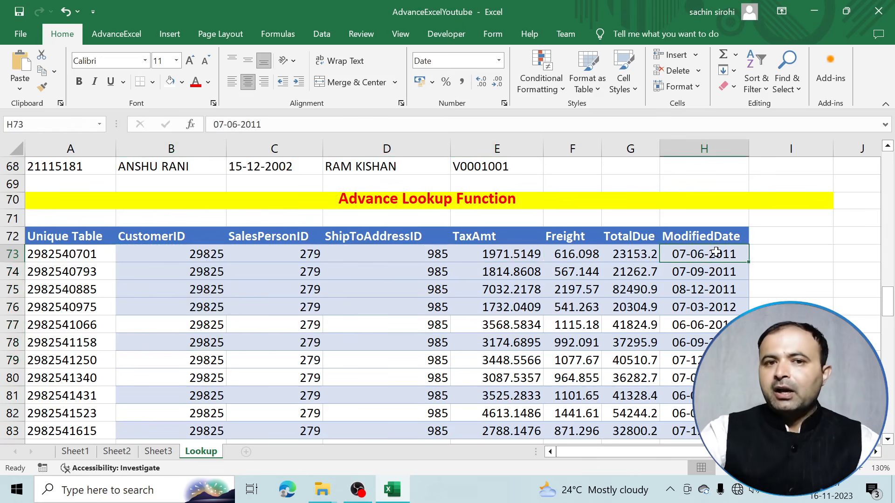
# Copy the B106 formula text without its equals sign and paste it into C105 as documentation
pyautogui.scroll(-4, 447, 330)
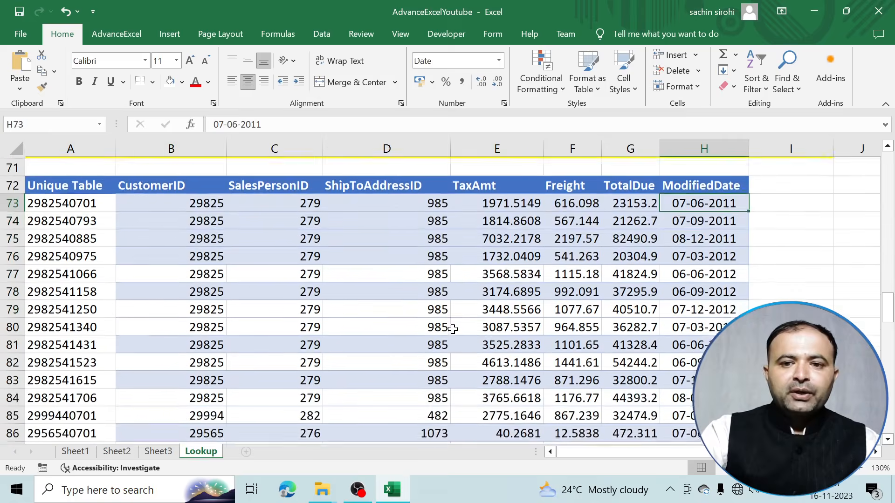
pyautogui.scroll(-5, 447, 330)
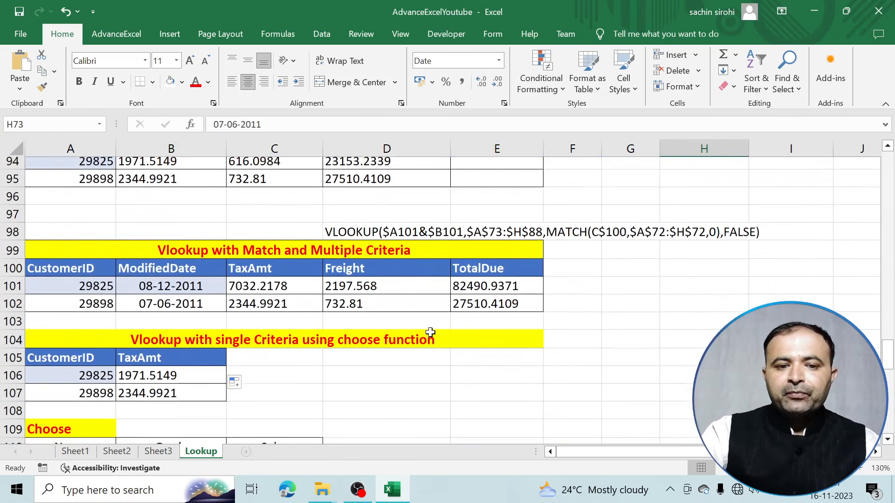
pyautogui.scroll(-1, 429, 332)
pyautogui.doubleClick(197, 311)
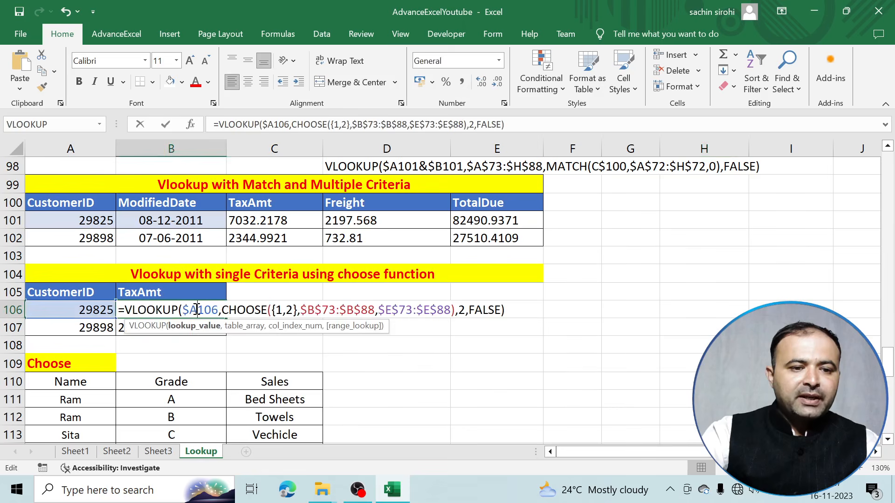
pyautogui.moveTo(124, 310); pyautogui.dragTo(507, 312)
pyautogui.hotkey('ctrl', 'c')
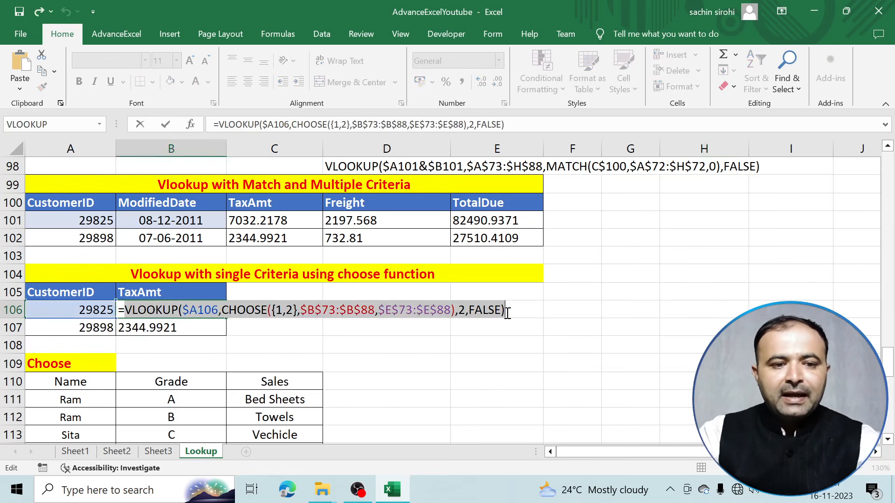
pyautogui.press('Return')
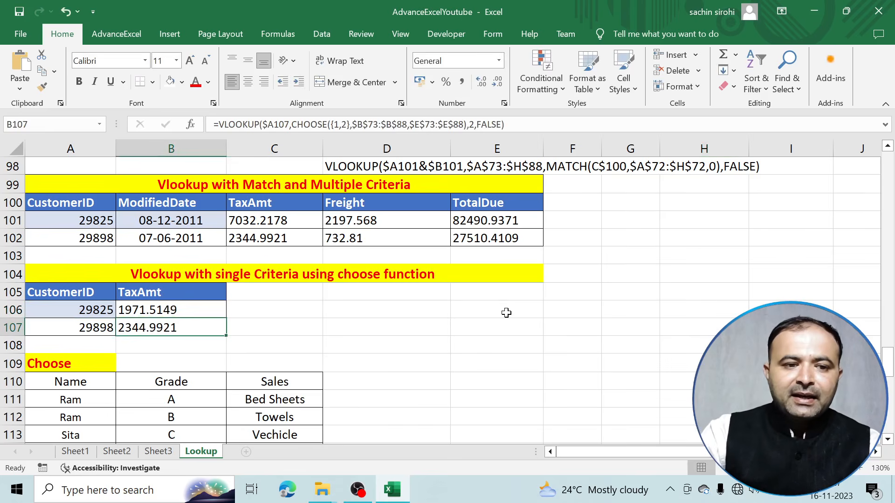
pyautogui.click(302, 294)
pyautogui.hotkey('ctrl', 'v')
pyautogui.click(457, 379)
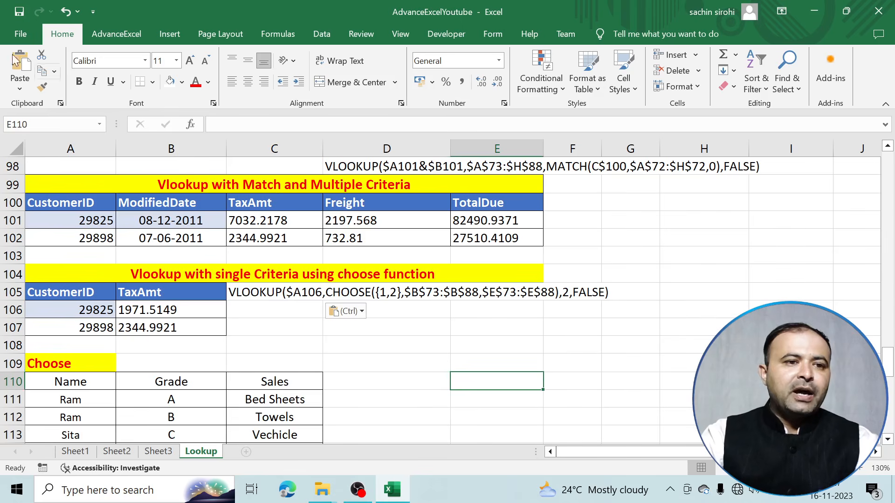
pyautogui.click(433, 340)
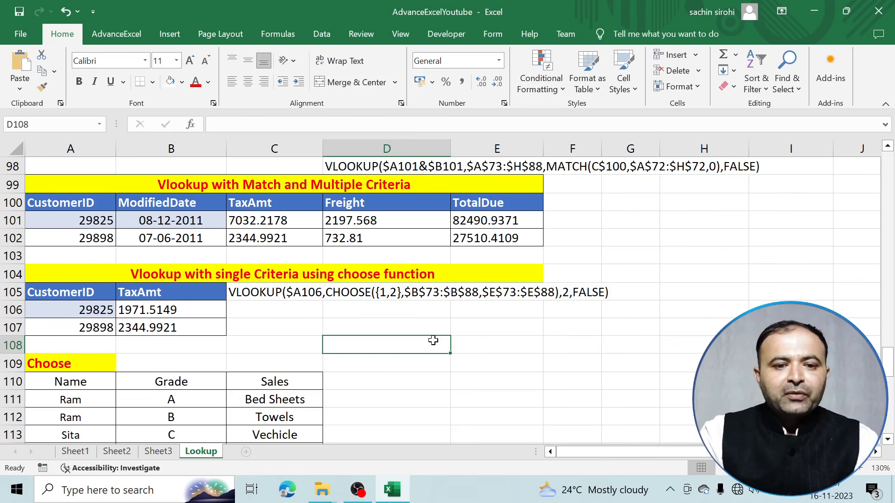
# Begin a VLOOKUP formula in TaxAmt cell C123 of the section for multiple criteria using the choose function
pyautogui.scroll(-4, 381, 339)
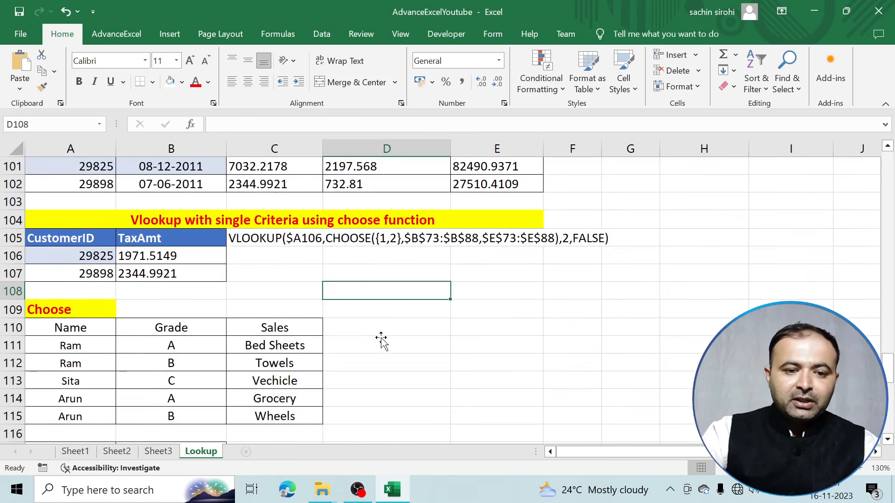
pyautogui.scroll(-2, 381, 339)
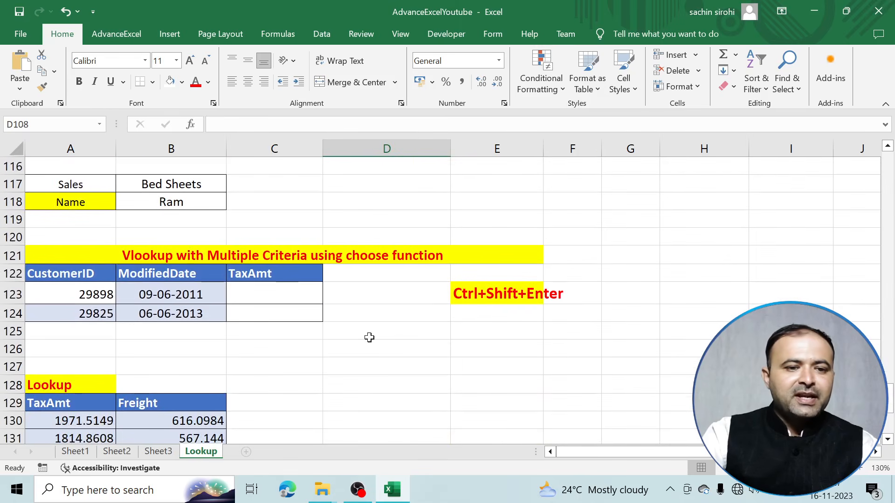
pyautogui.click(280, 295)
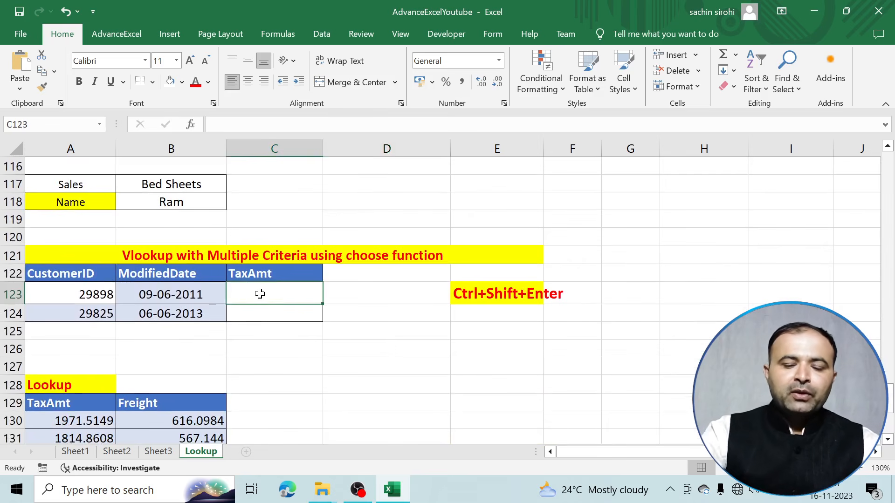
pyautogui.write('=')
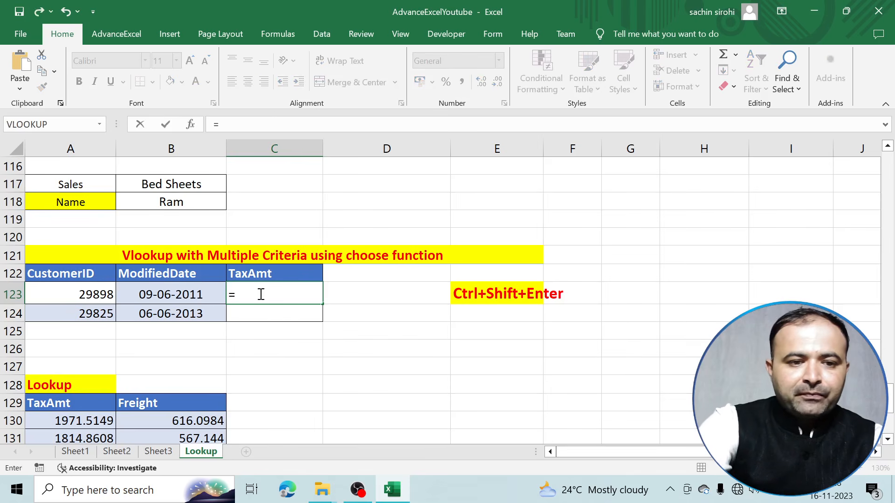
pyautogui.write('voll')
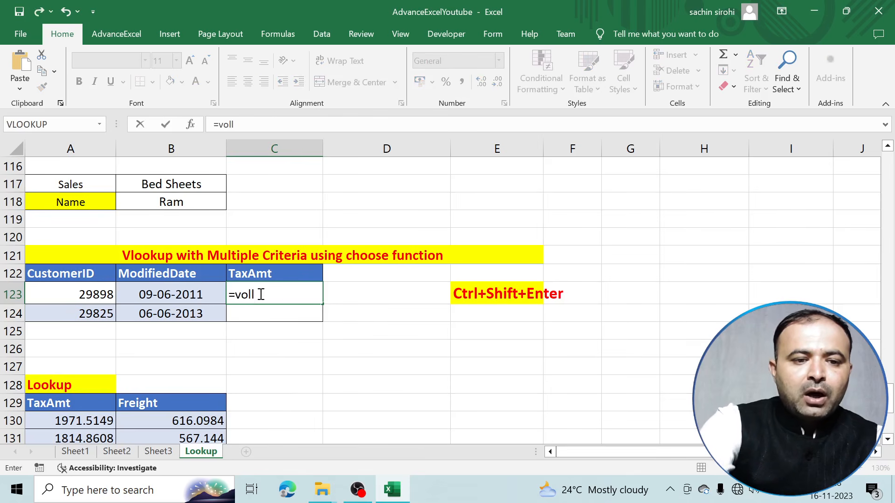
pyautogui.press('BackSpace')
pyautogui.write('look')
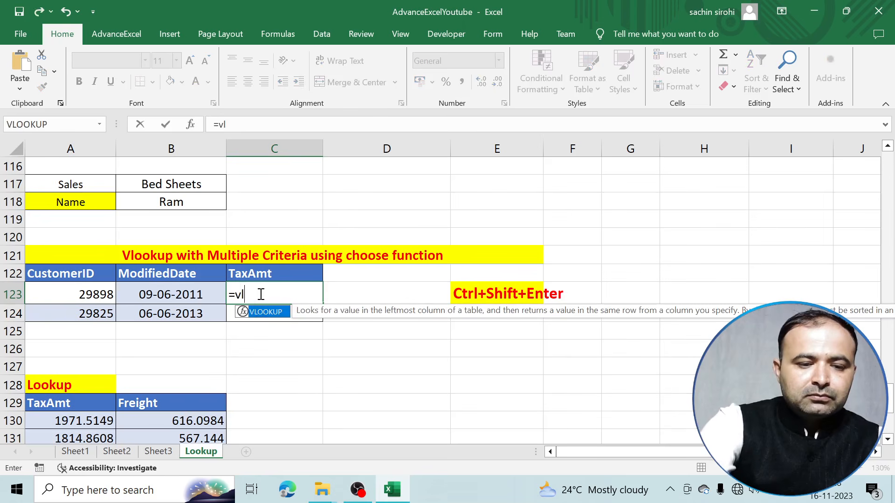
pyautogui.write('up')
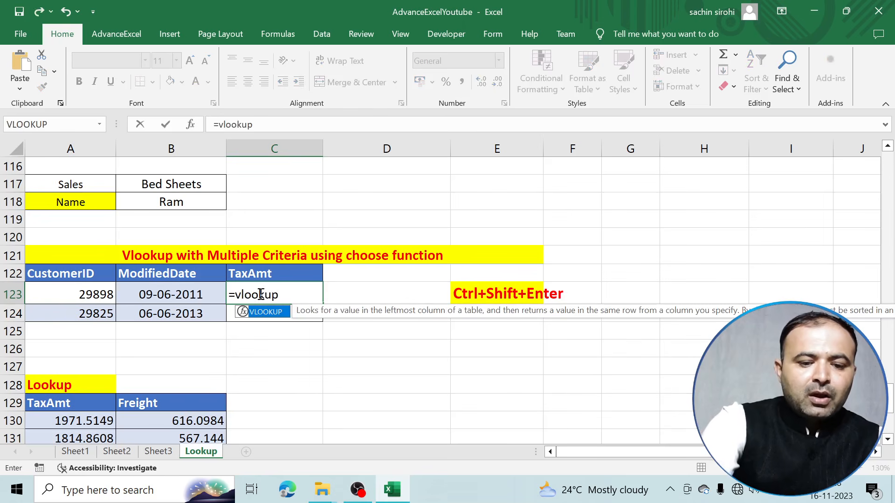
pyautogui.write('(')
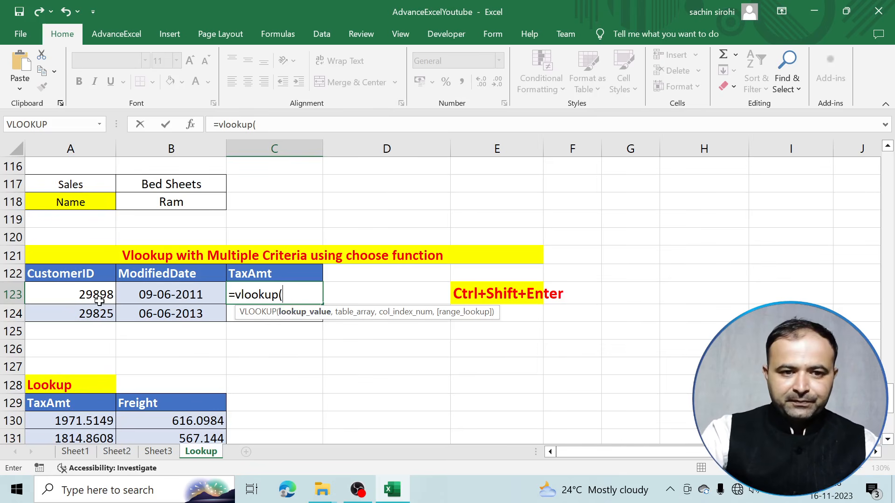
# Join CustomerID and ModifiedDate as the lookup value $A123&$B123, locking only the columns
pyautogui.scroll(4, 238, 302)
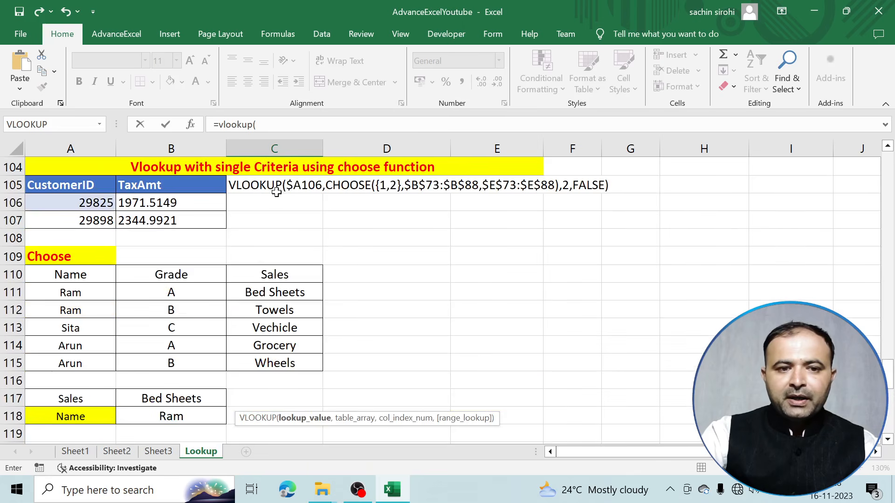
pyautogui.scroll(-4, 285, 334)
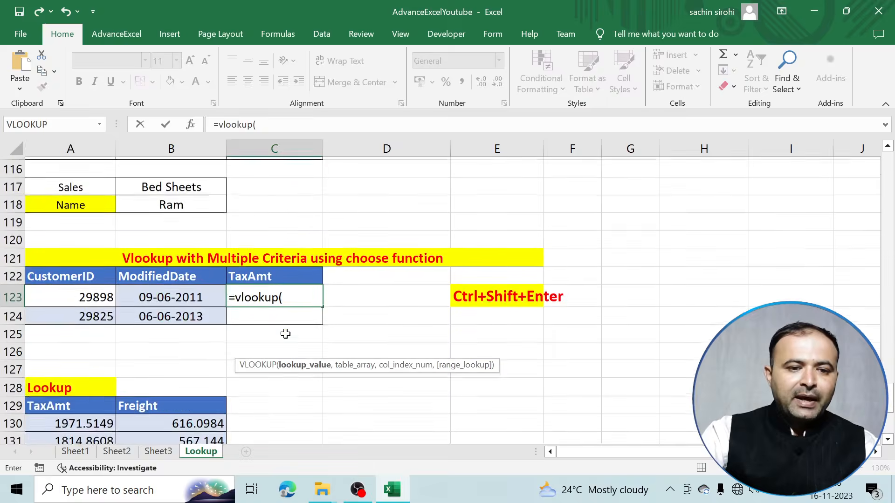
pyautogui.click(90, 293)
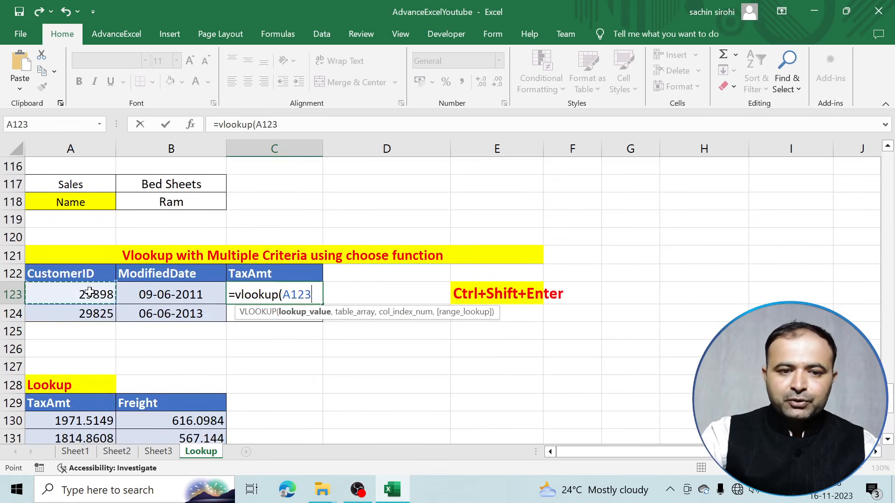
pyautogui.press('F4')
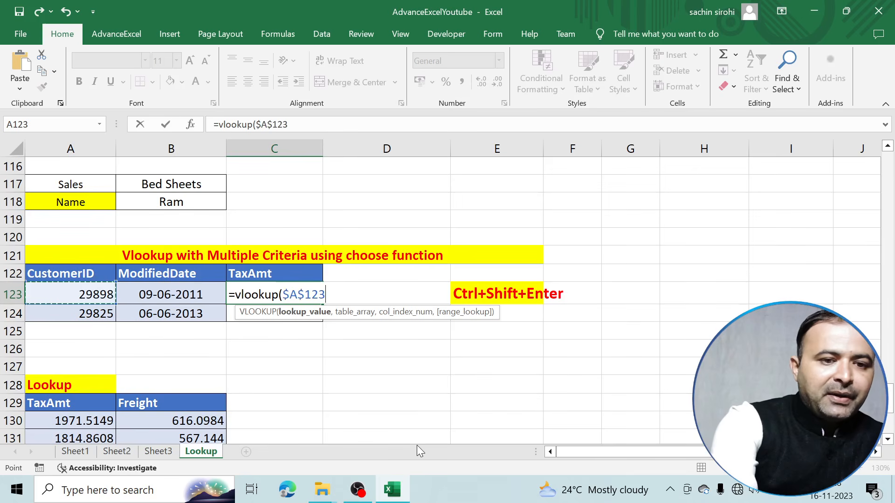
pyautogui.press('F4')
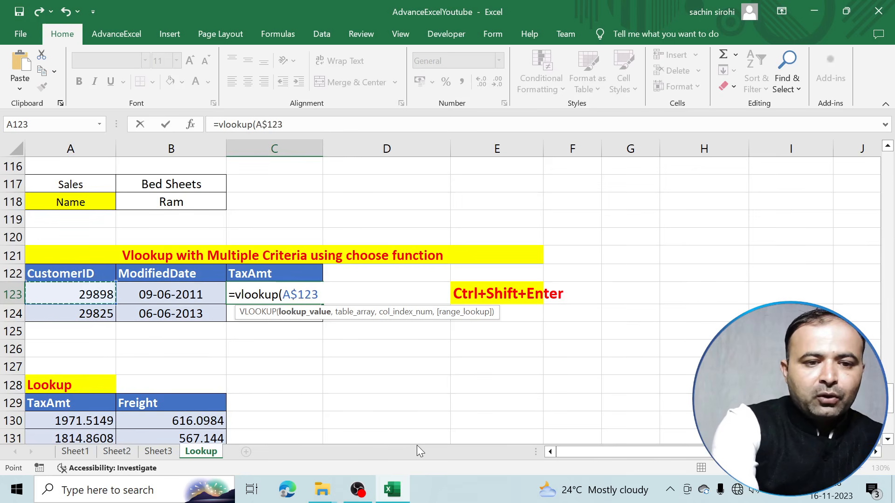
pyautogui.press('F4')
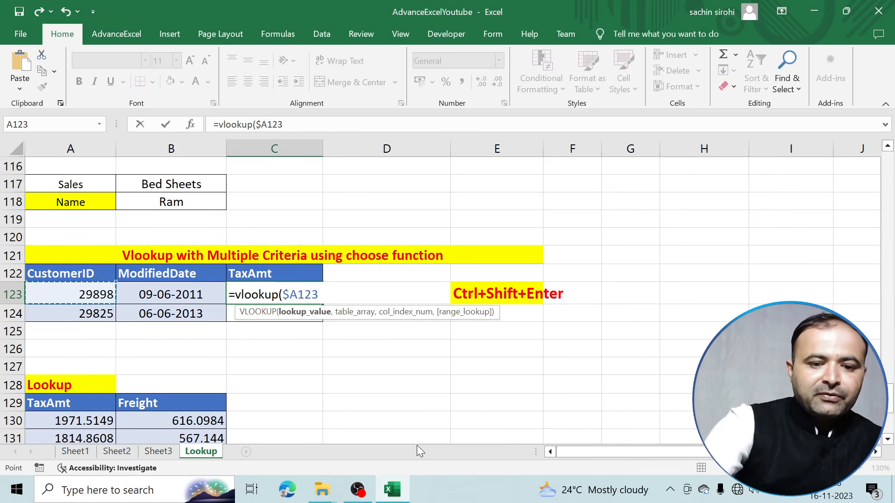
pyautogui.write('&')
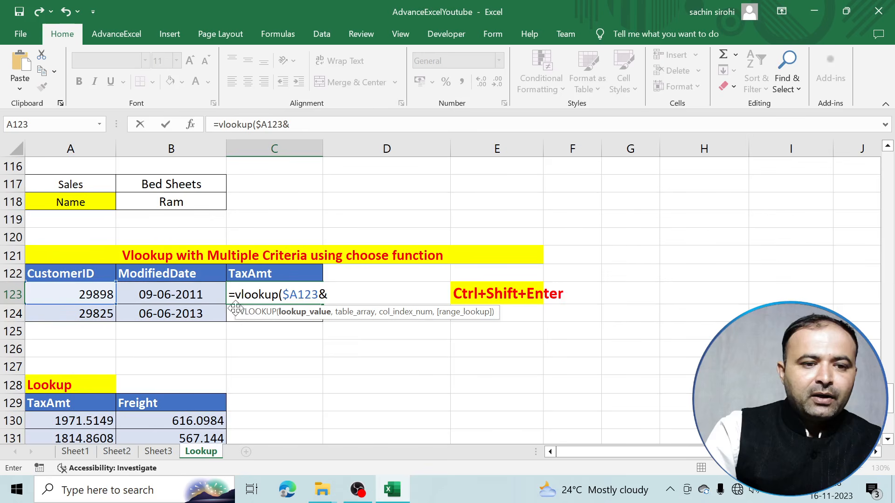
pyautogui.click(208, 294)
pyautogui.press('F4')
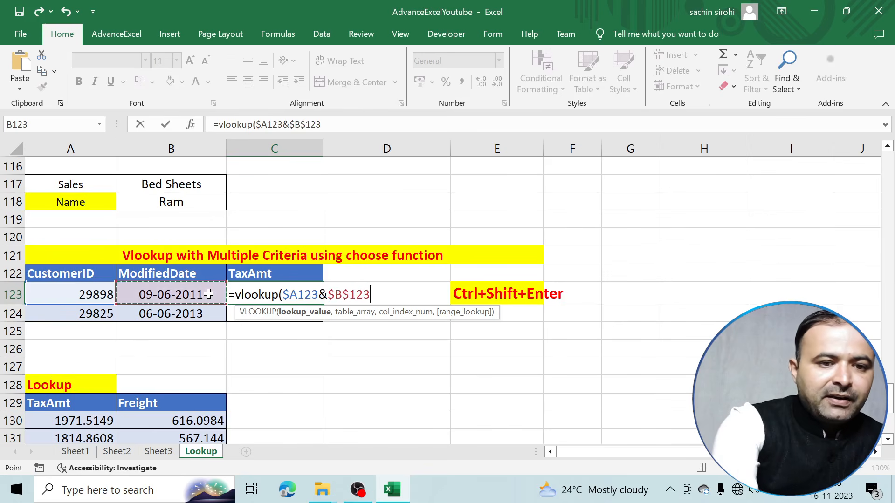
pyautogui.press('F4')
pyautogui.press('F4')
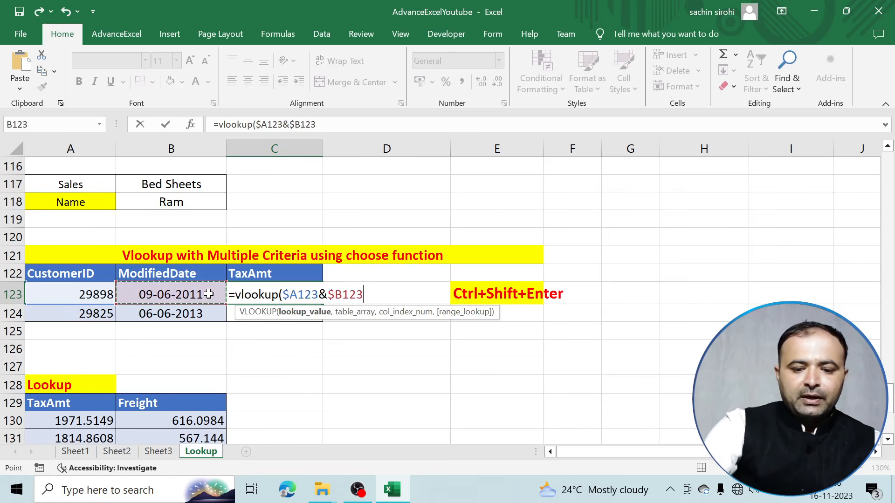
# Add CHOOSE as the table array of the C123 VLOOKUP, with index array {1,2}
pyautogui.write(',c')
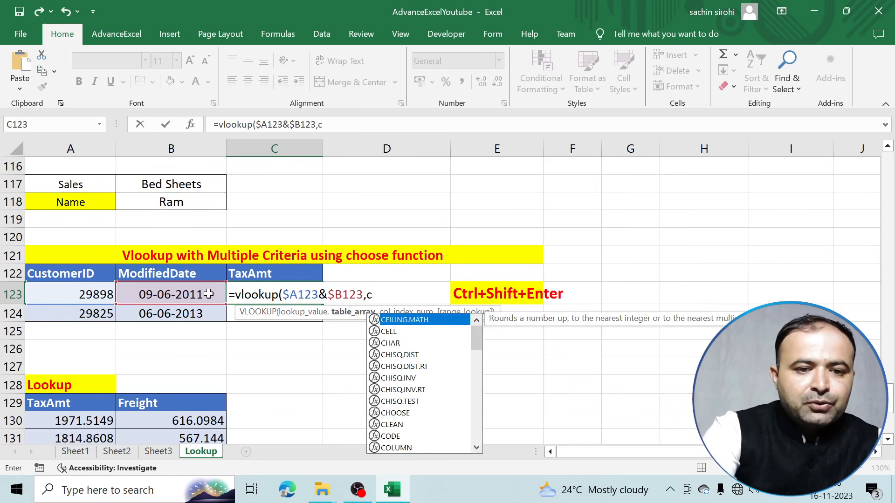
pyautogui.write('hoos')
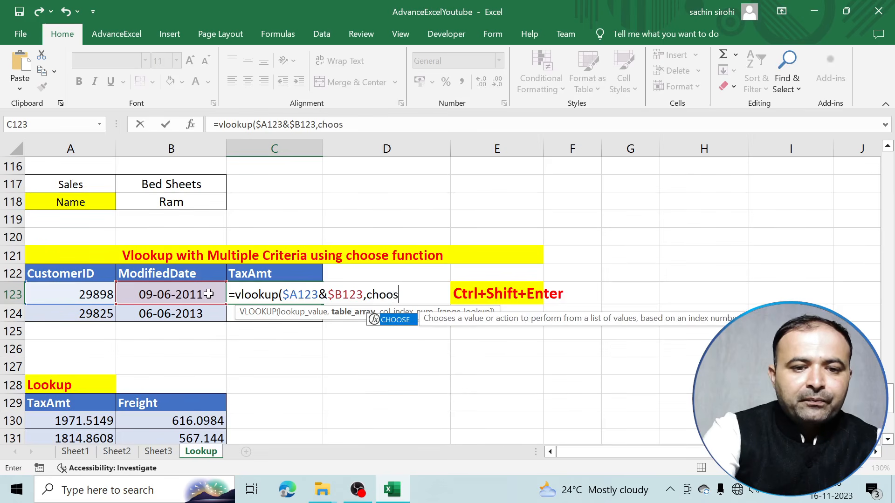
pyautogui.write('e')
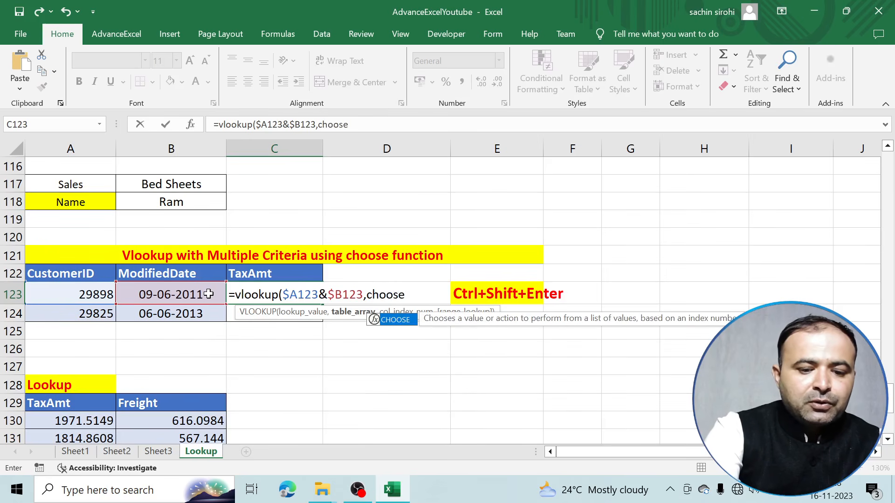
pyautogui.write('({')
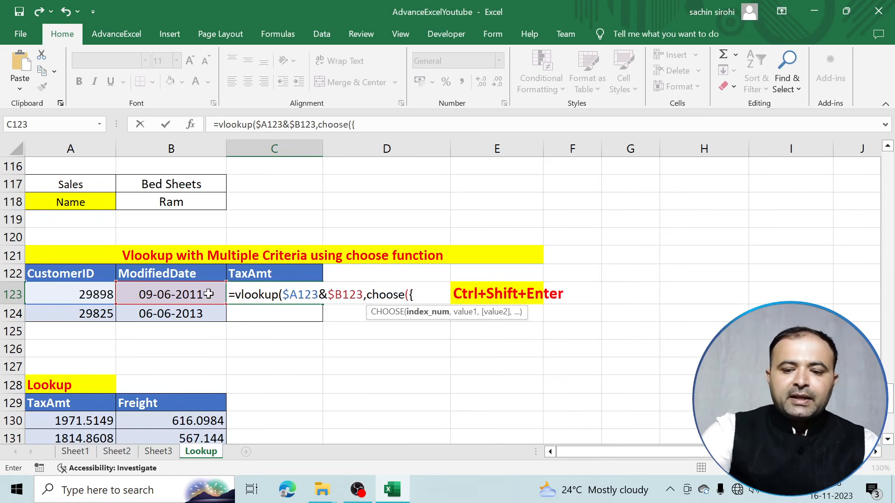
pyautogui.write('1,2')
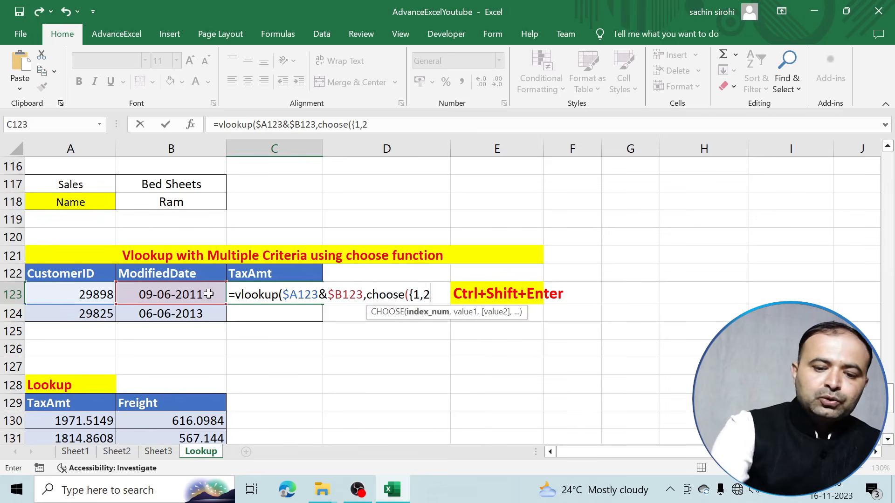
pyautogui.write('}')
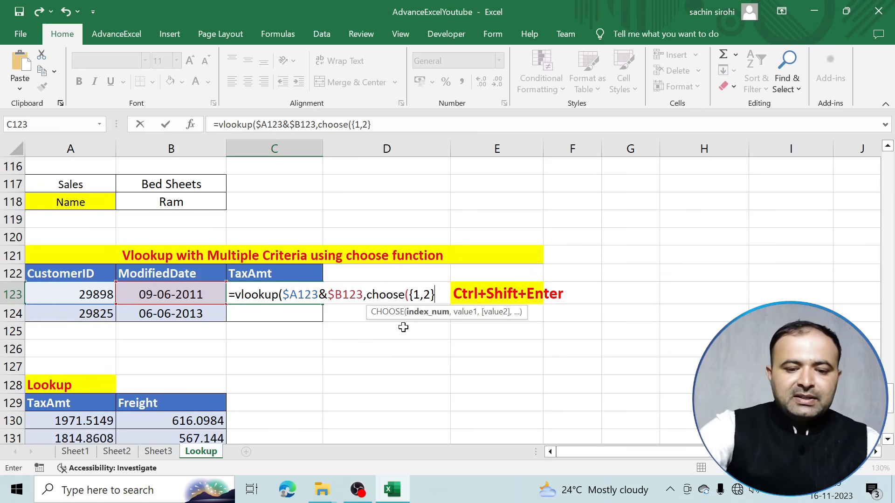
pyautogui.write(',')
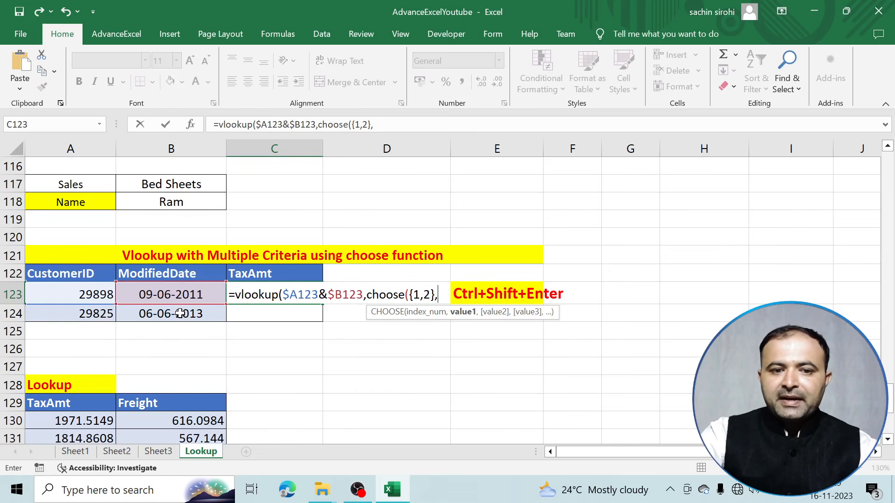
# Set the first CHOOSE value in the C123 formula to the source table's CustomerID column, as absolute range $B$73:$B$88
pyautogui.scroll(7, 362, 260)
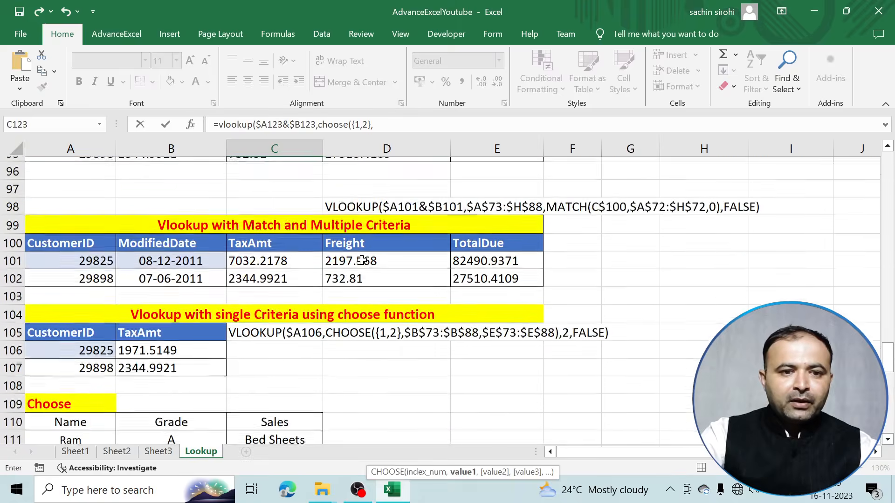
pyautogui.scroll(7, 362, 259)
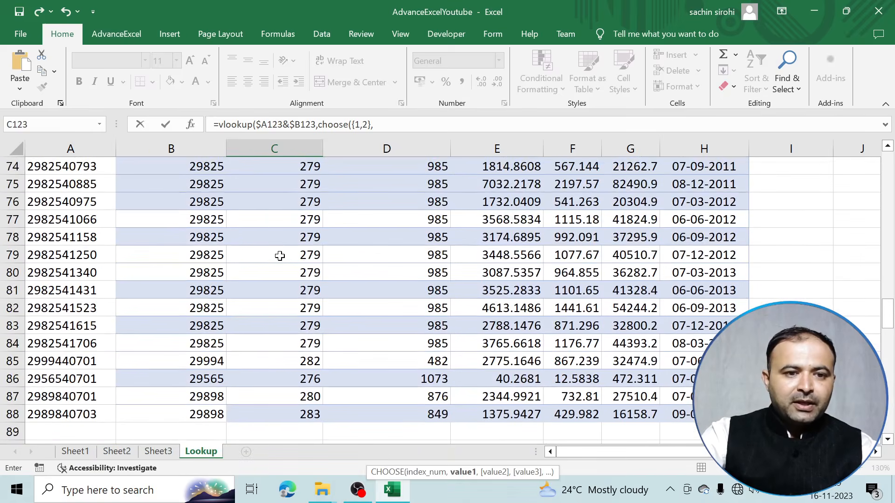
pyautogui.scroll(1, 280, 256)
pyautogui.moveTo(207, 201); pyautogui.dragTo(222, 401)
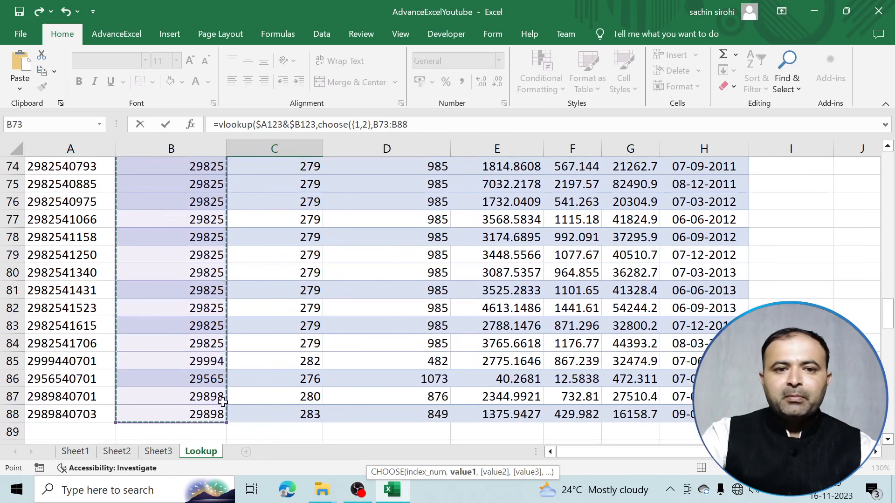
pyautogui.scroll(-8, 375, 340)
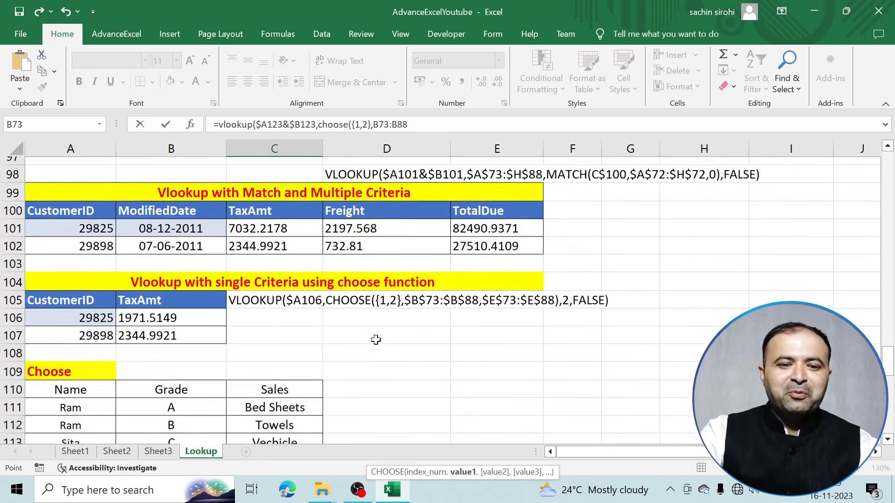
pyautogui.scroll(-3, 375, 340)
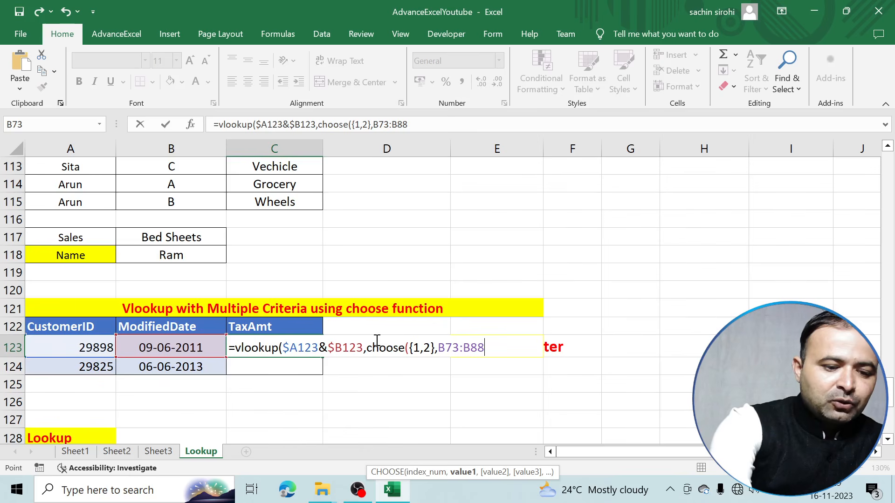
pyautogui.press('F4')
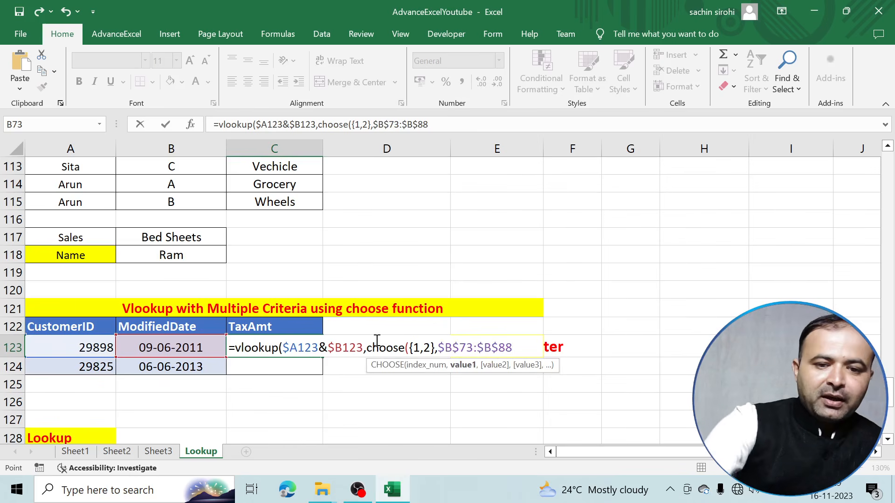
# Join the source ModifiedDate column to the first CHOOSE value with &, as absolute range $H$73:$H$88
pyautogui.write('&')
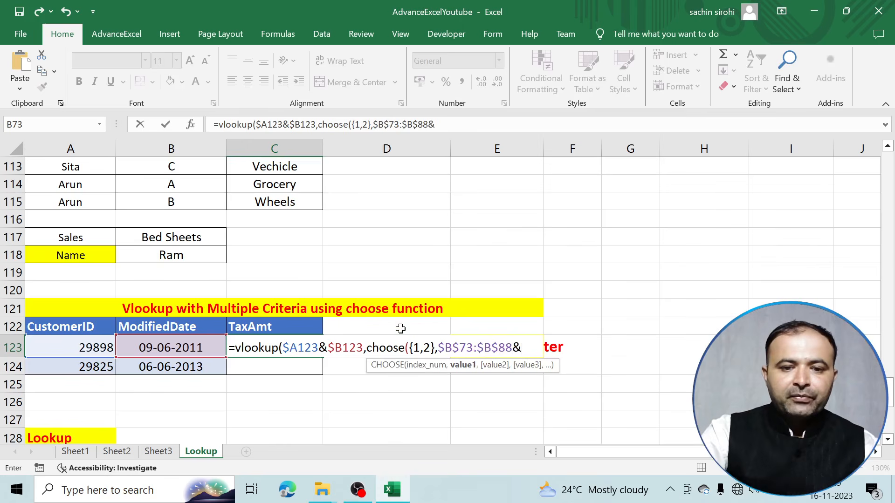
pyautogui.scroll(5, 575, 293)
pyautogui.scroll(8, 575, 294)
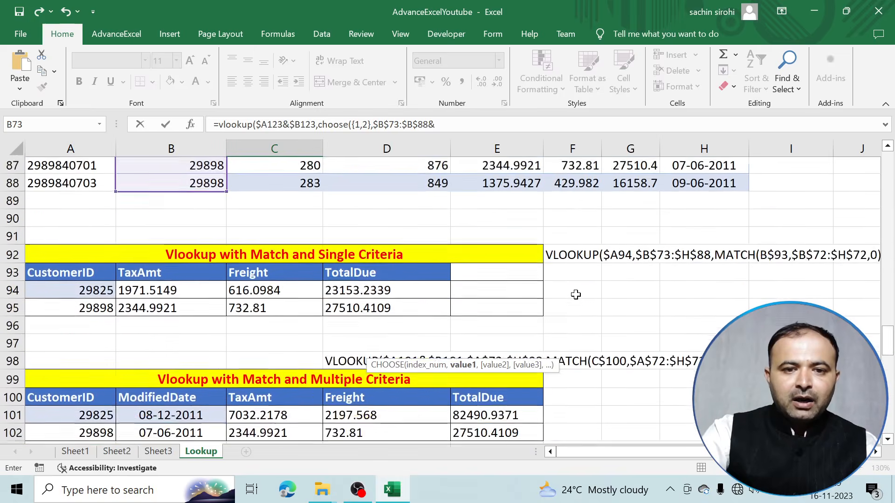
pyautogui.scroll(2, 651, 268)
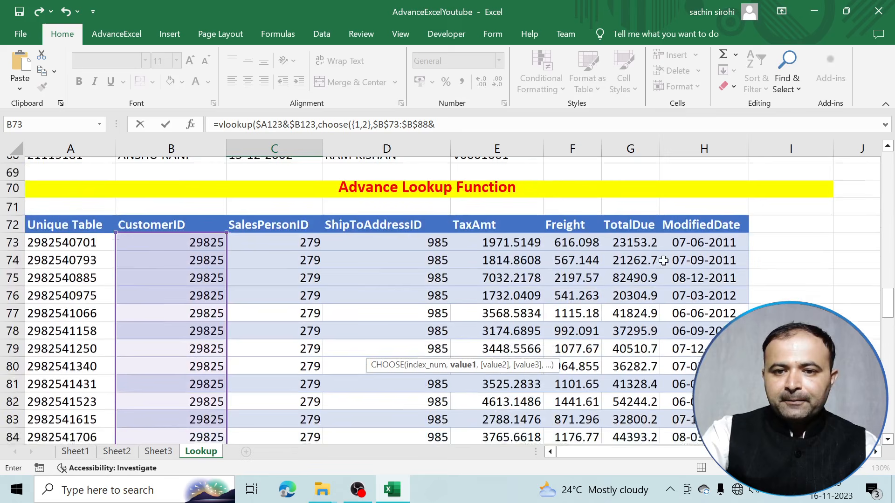
pyautogui.moveTo(704, 254); pyautogui.dragTo(704, 415)
pyautogui.scroll(-6, 515, 413)
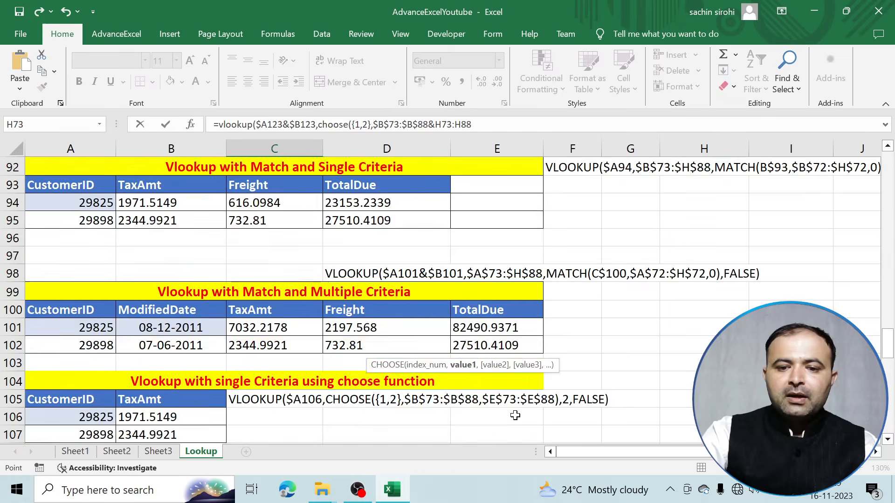
pyautogui.scroll(-2, 514, 413)
pyautogui.scroll(-5, 515, 413)
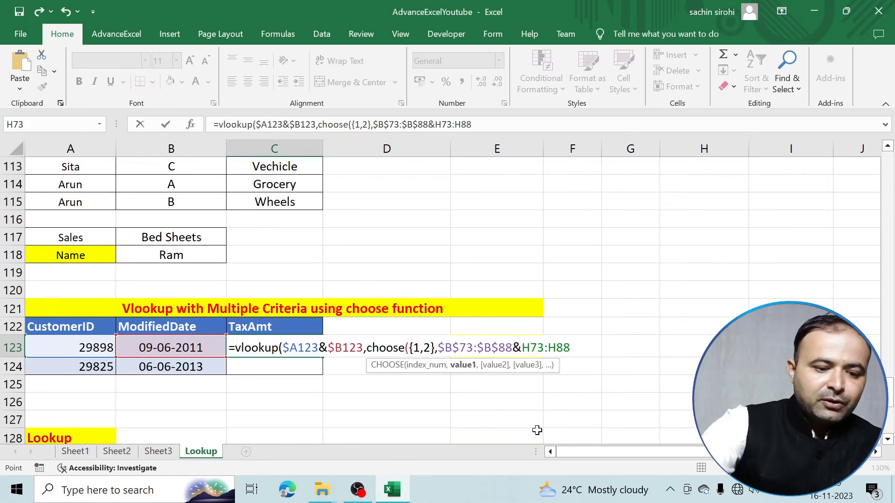
pyautogui.press('F4')
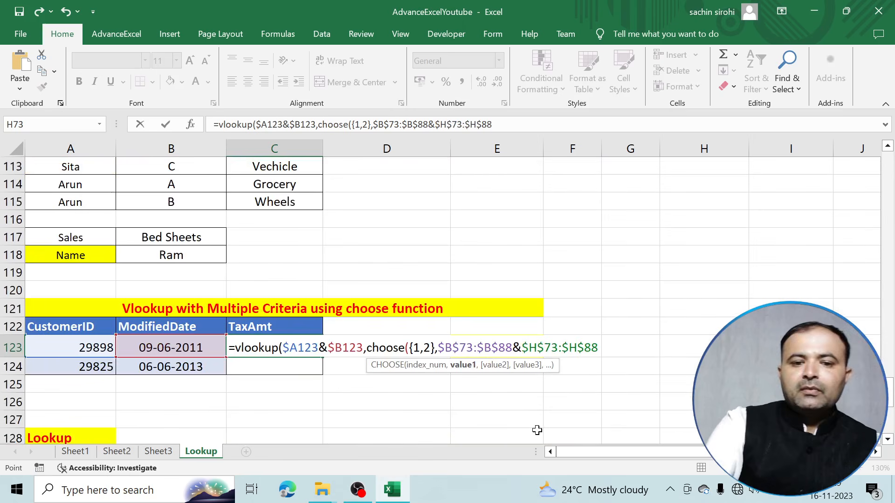
# Add the source TaxAmt column as the second CHOOSE value, using absolute range $E$73:$E$88
pyautogui.write(',')
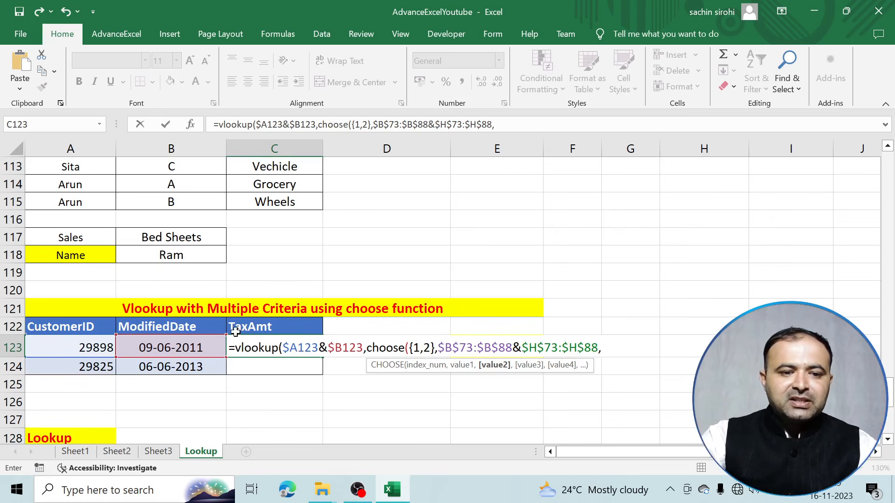
pyautogui.scroll(5, 437, 273)
pyautogui.scroll(10, 437, 272)
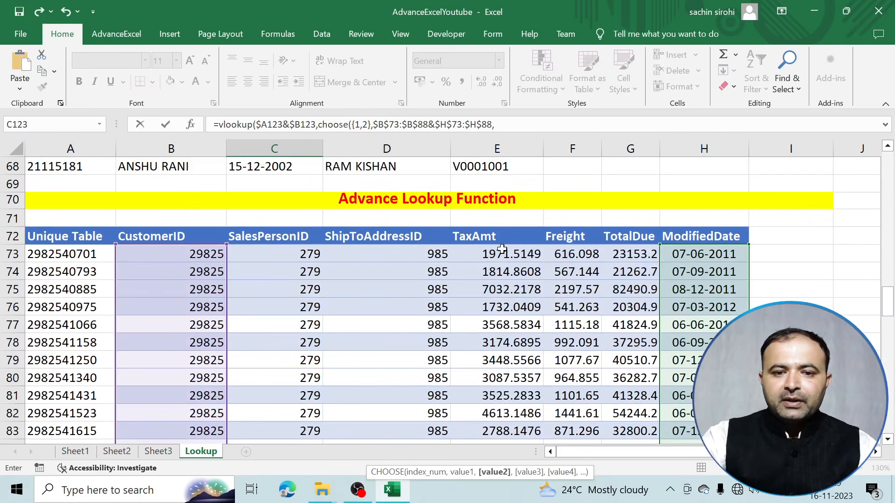
pyautogui.moveTo(498, 253); pyautogui.dragTo(487, 414)
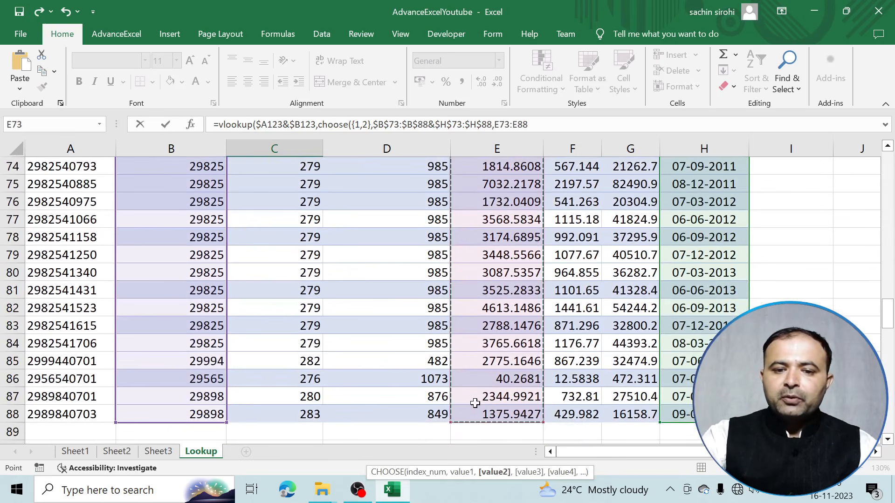
pyautogui.scroll(-8, 475, 403)
pyautogui.scroll(-5, 475, 402)
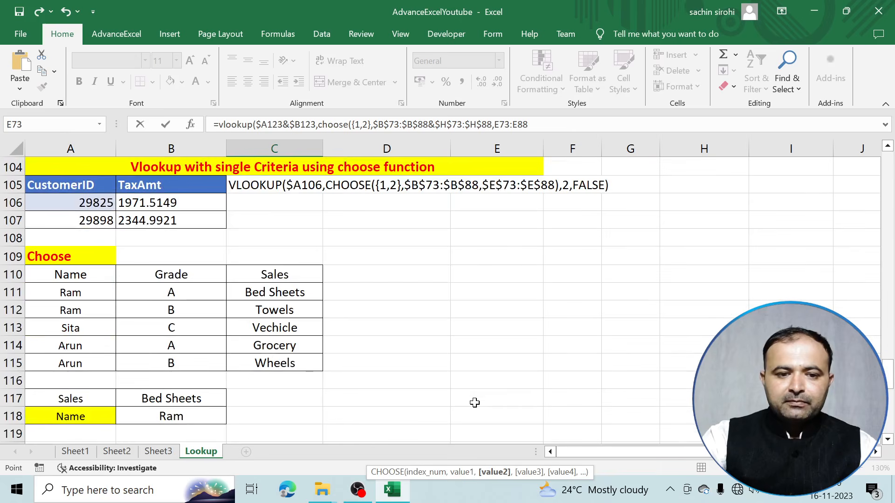
pyautogui.scroll(-1, 474, 402)
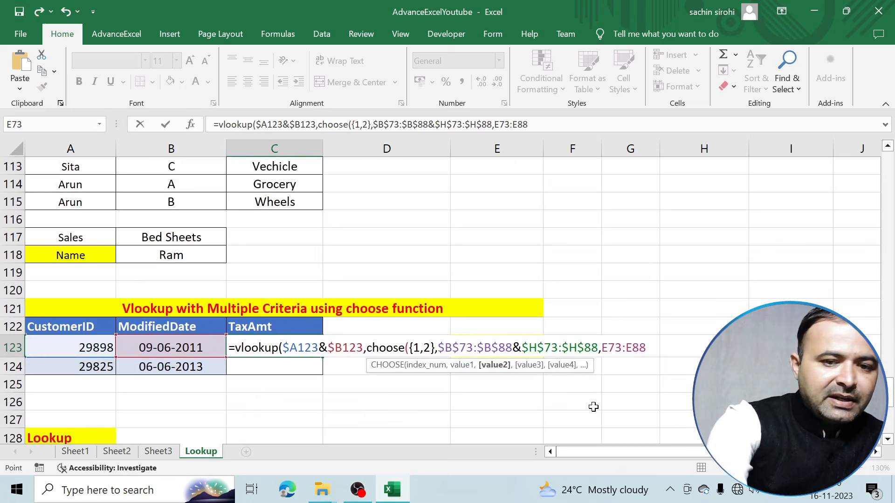
pyautogui.press('F4')
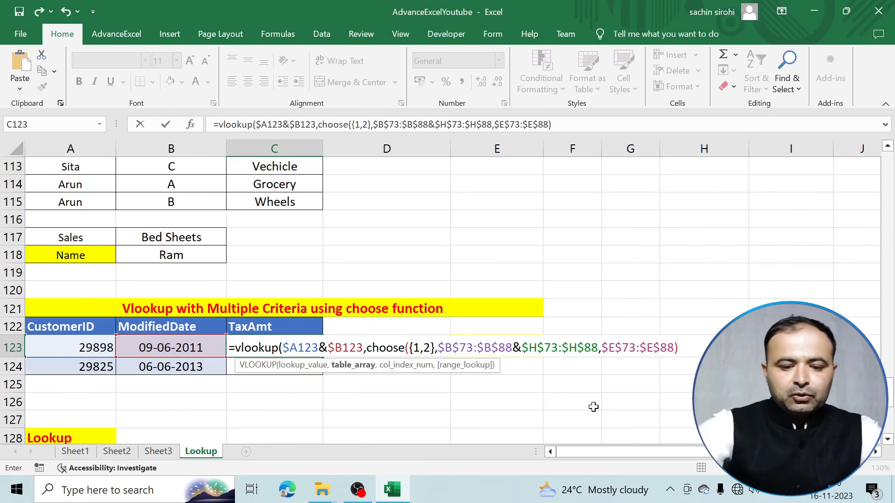
# Finish the C123 VLOOKUP with column index 2 and FALSE for an exact match, and enter the formula
pyautogui.write(',2')
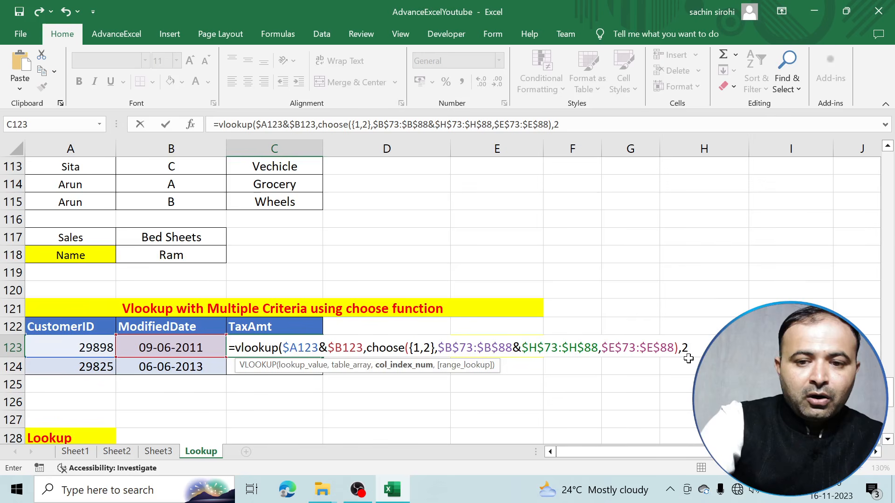
pyautogui.write(',f')
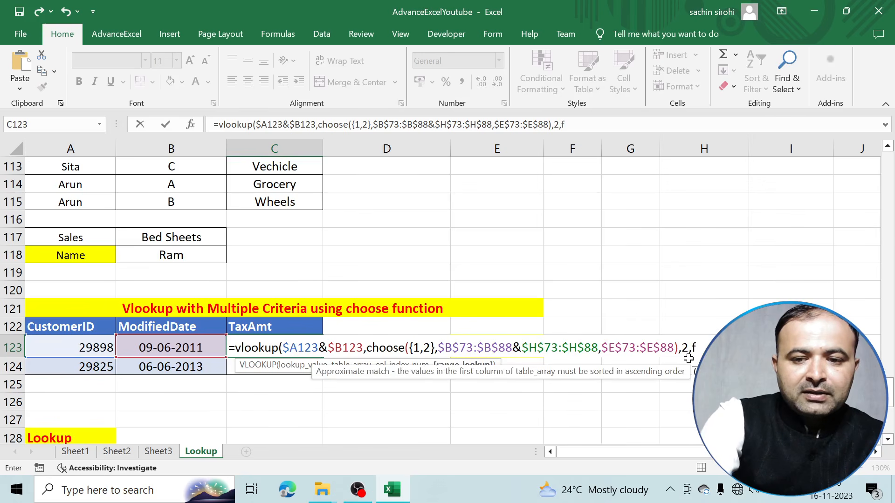
pyautogui.write('alse)')
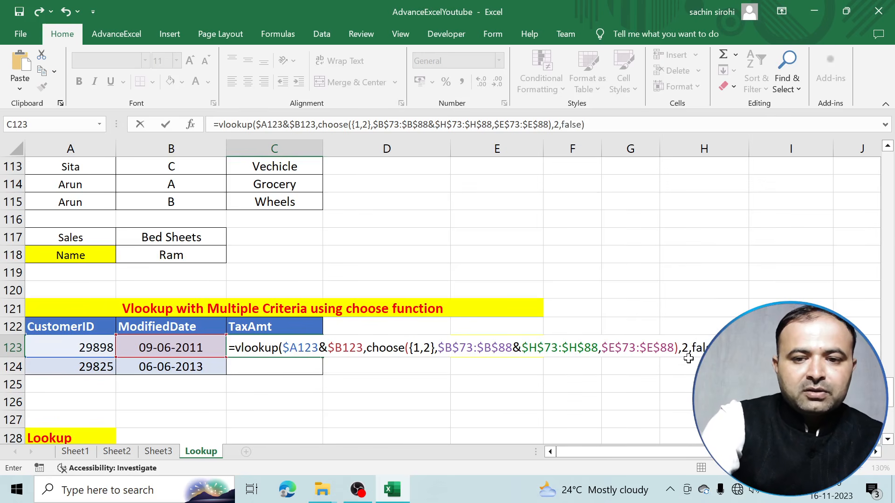
pyautogui.press('Return')
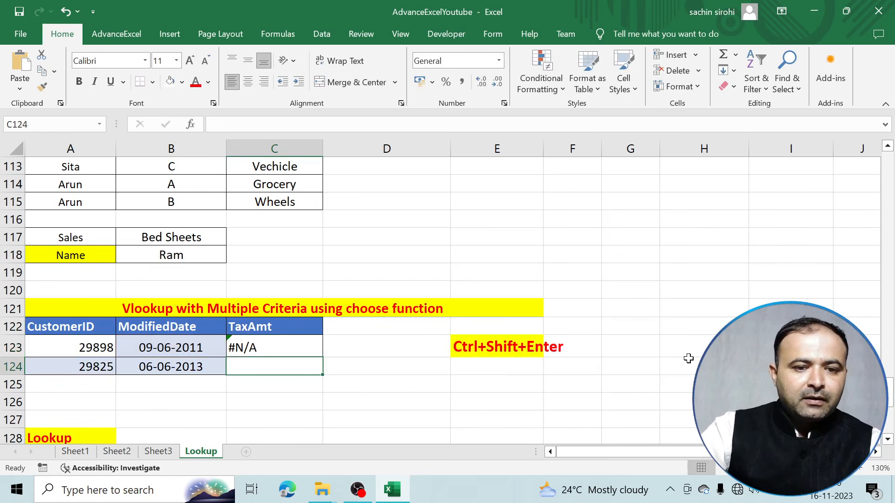
# Re-enter the C123 VLOOKUP as an array formula and fill it down to C124
pyautogui.doubleClick(295, 349)
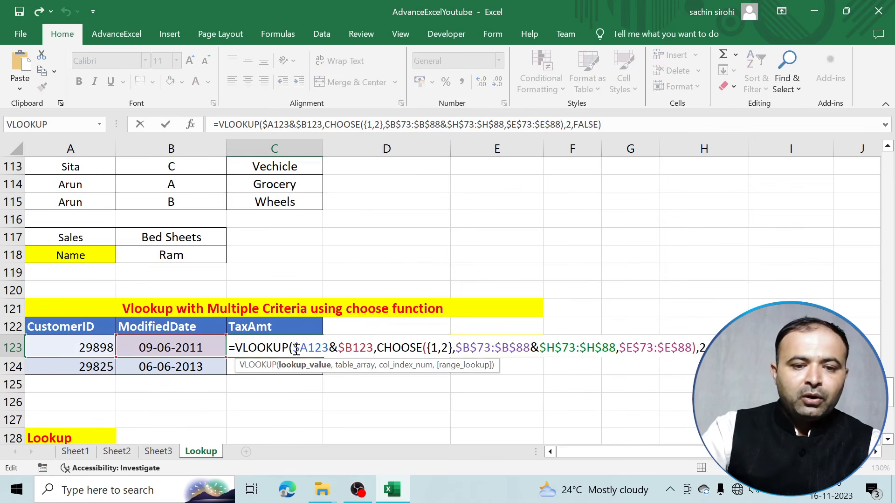
pyautogui.hotkey('ctrl', 'shift', 'Return')
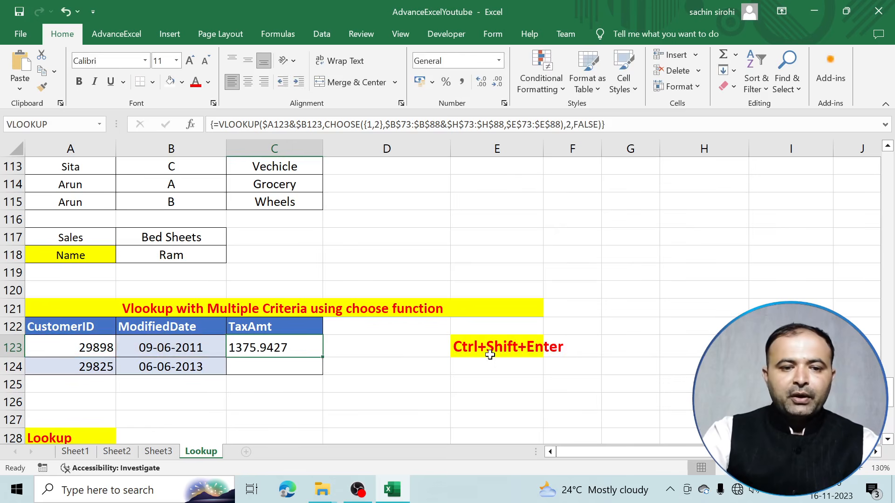
pyautogui.click(300, 349)
pyautogui.moveTo(322, 360); pyautogui.dragTo(321, 373)
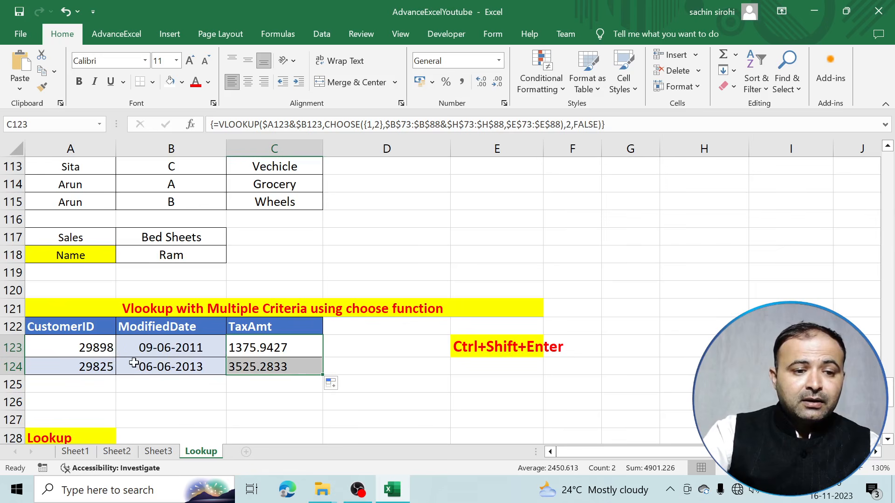
# Check the C123 TaxAmt result against the source table row with the same CustomerID and ModifiedDate
pyautogui.scroll(1, 230, 344)
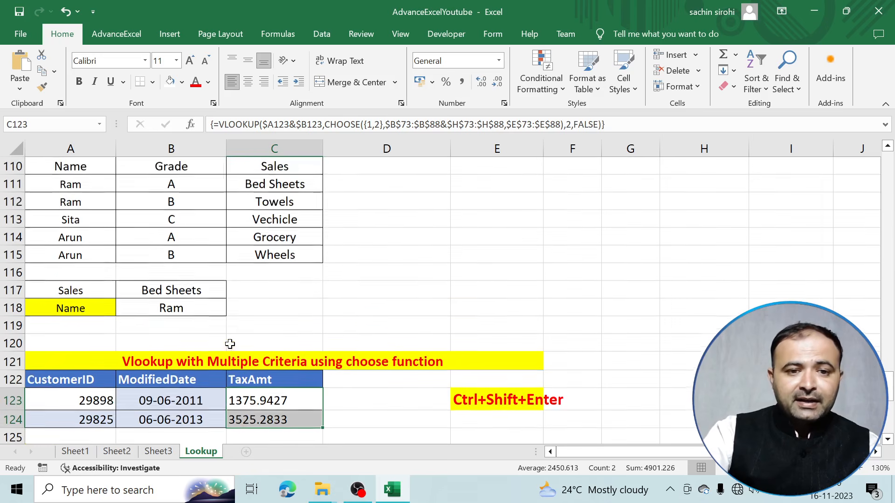
pyautogui.scroll(7, 230, 344)
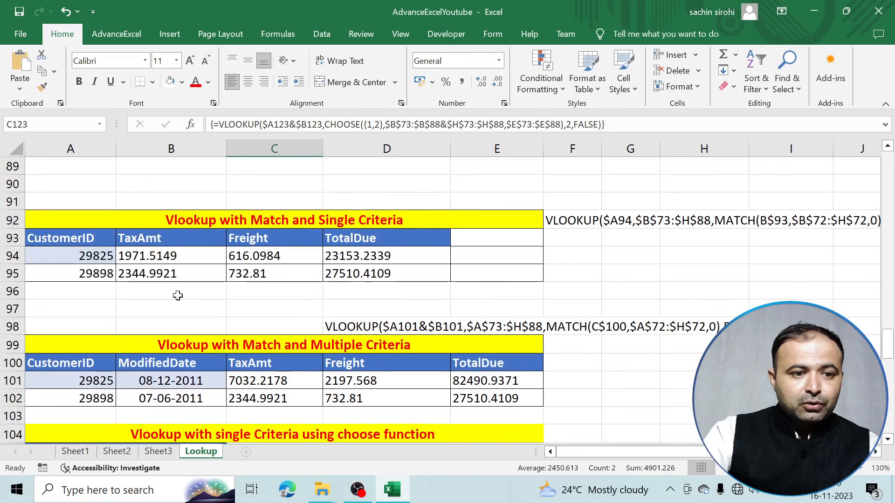
pyautogui.scroll(3, 176, 295)
pyautogui.moveTo(208, 290); pyautogui.dragTo(211, 308)
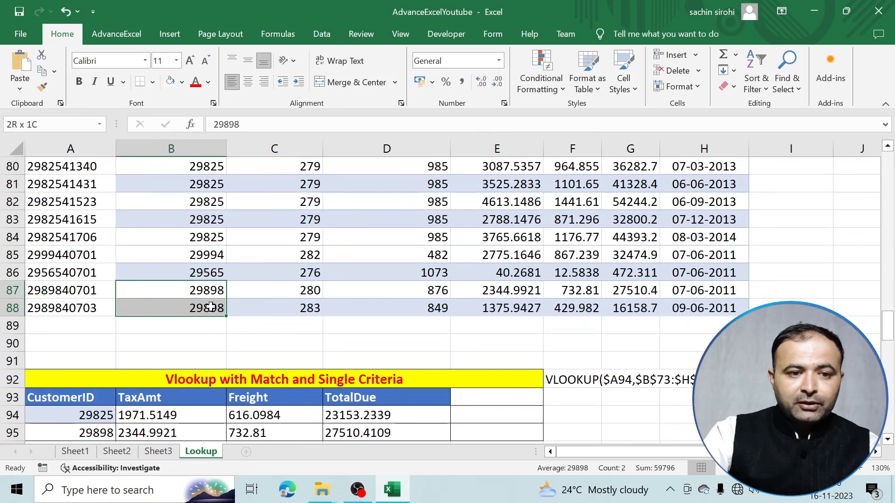
pyautogui.scroll(-7, 203, 328)
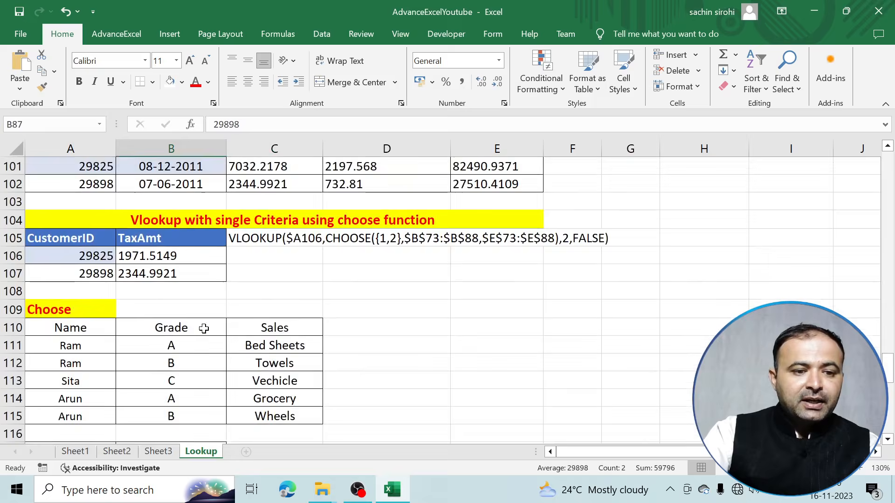
pyautogui.scroll(-4, 203, 328)
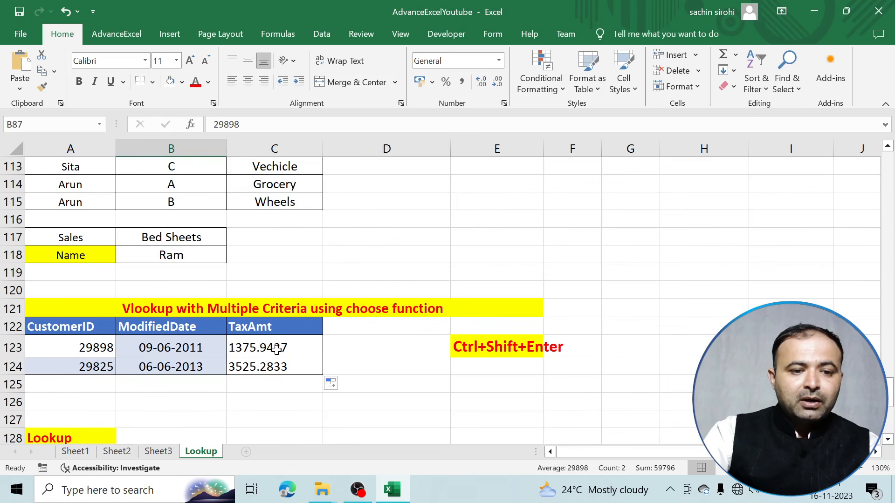
pyautogui.scroll(9, 262, 359)
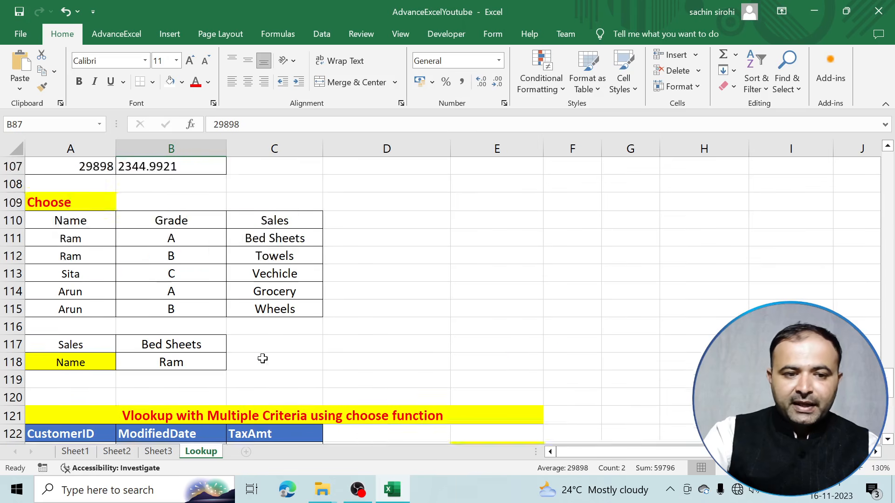
pyautogui.scroll(1, 624, 330)
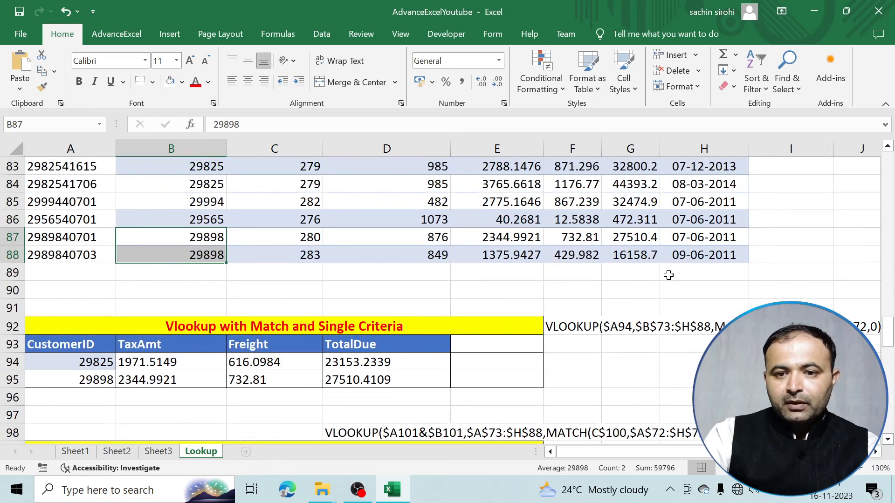
pyautogui.click(706, 255)
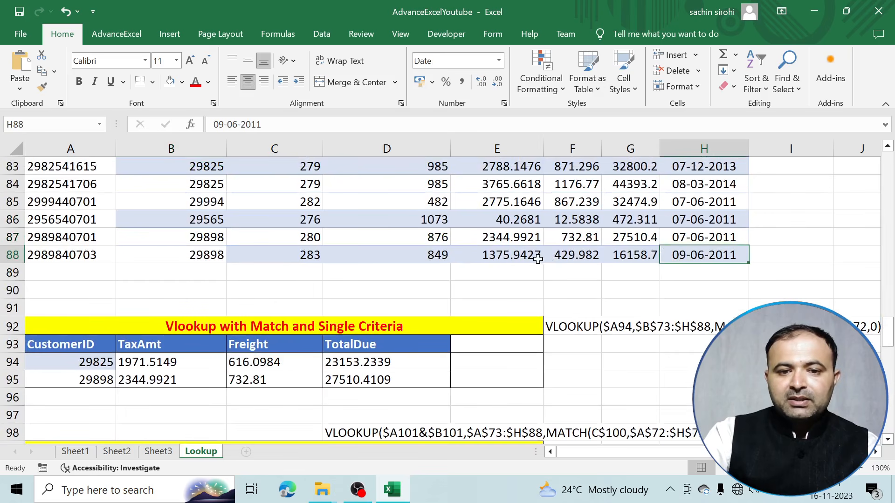
pyautogui.click(518, 257)
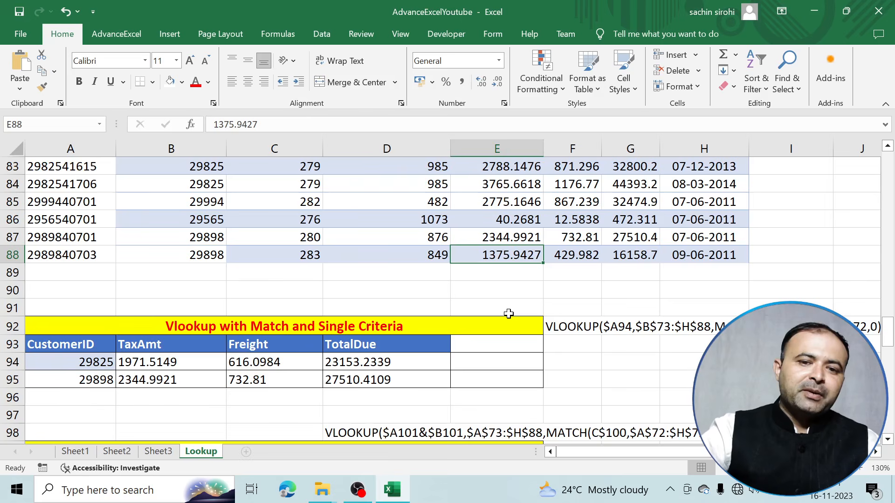
pyautogui.scroll(3, 508, 313)
pyautogui.scroll(2, 126, 185)
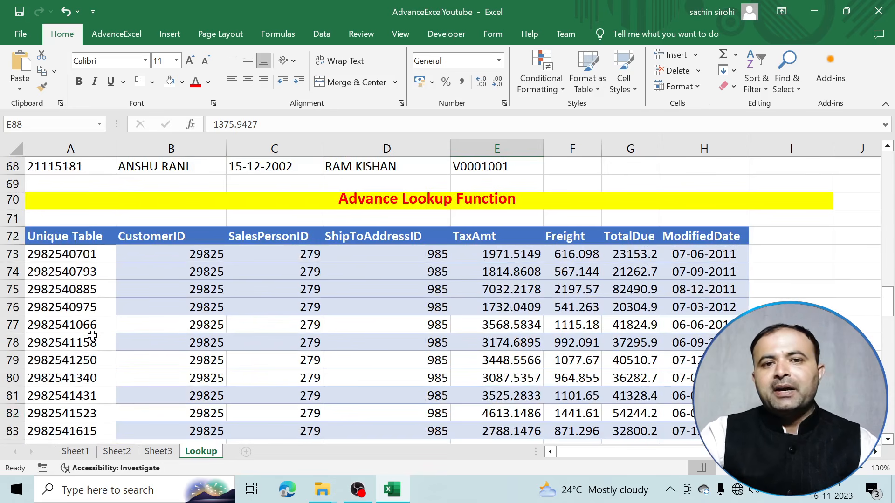
pyautogui.rightClick(205, 456)
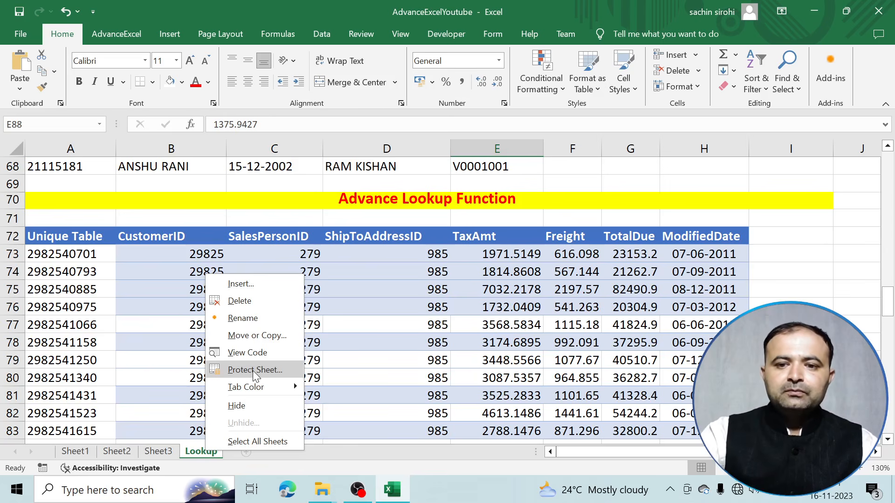
pyautogui.click(778, 303)
pyautogui.click(777, 304)
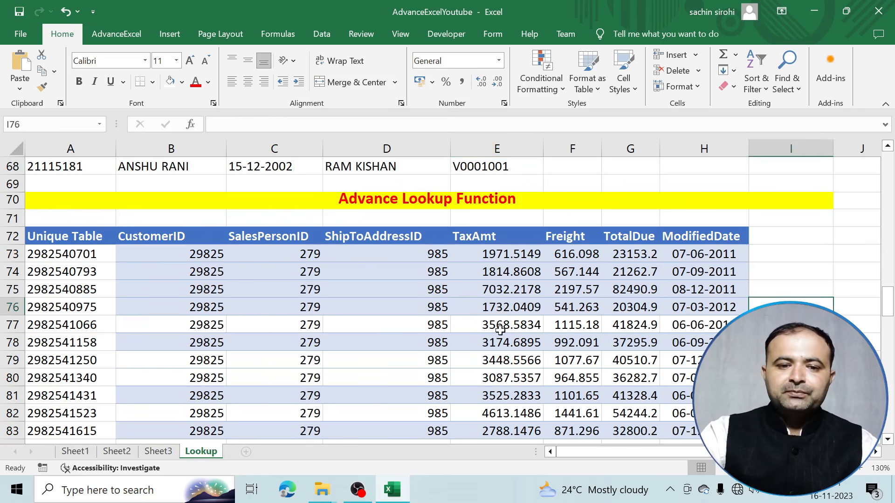
pyautogui.scroll(-10, 496, 330)
pyautogui.scroll(-9, 495, 330)
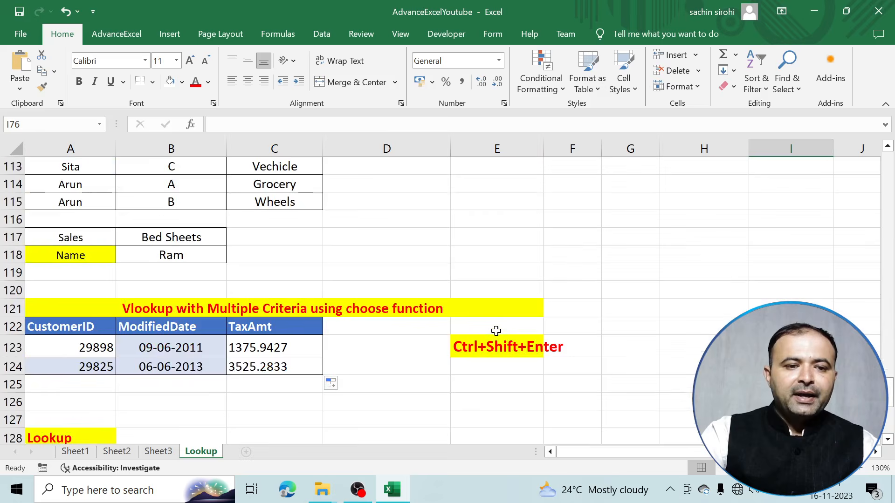
pyautogui.scroll(-2, 496, 331)
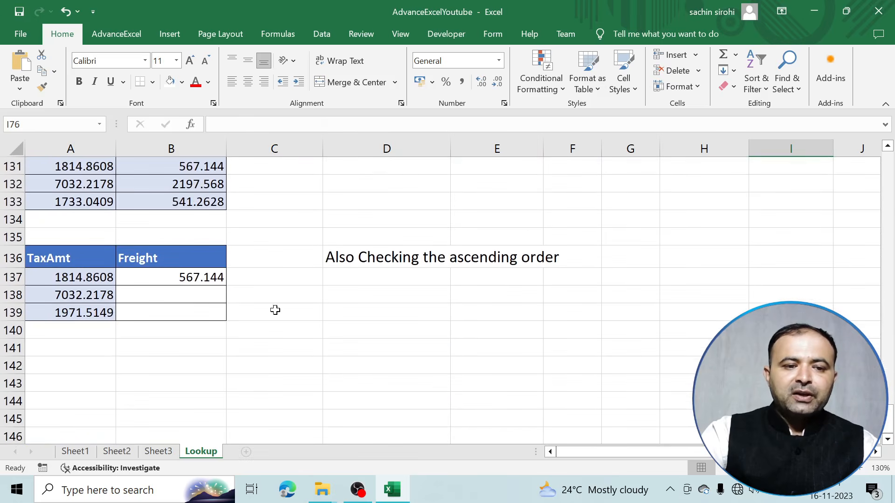
pyautogui.click(194, 277)
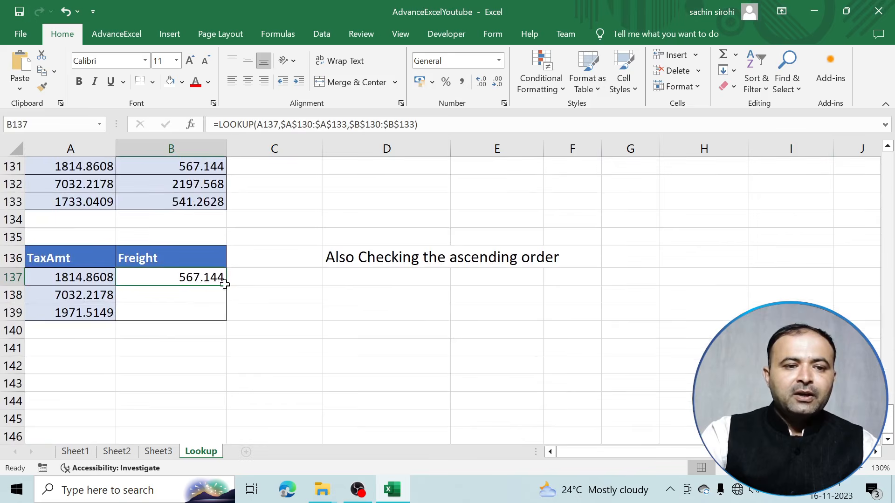
# Copy the VLOOKUP formula text from C123 without its equals sign, and re-enter C123 as an array formula
pyautogui.scroll(6, 225, 285)
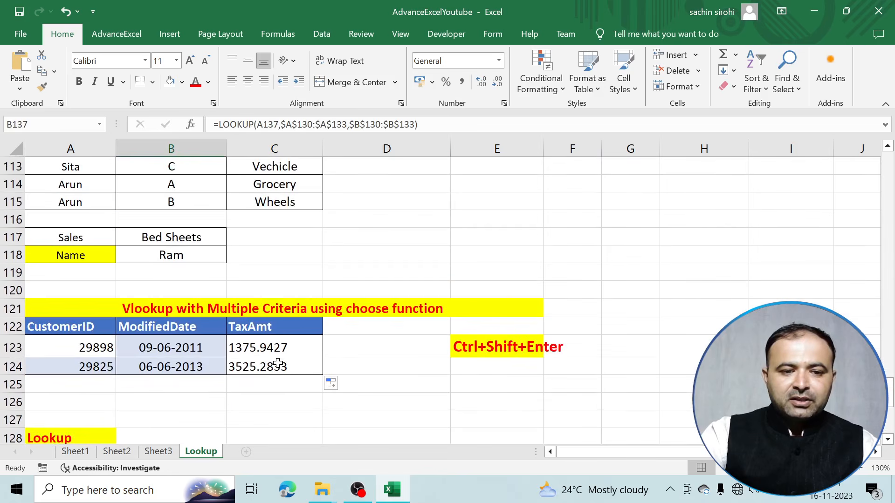
pyautogui.click(514, 396)
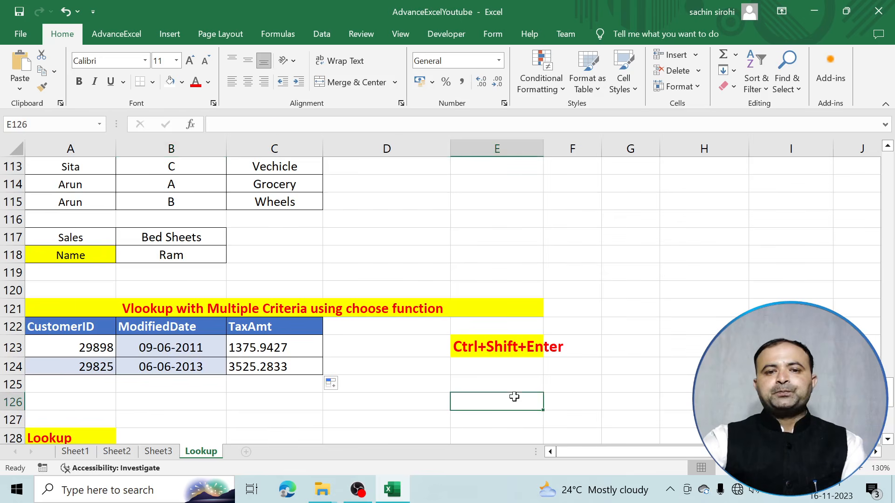
pyautogui.doubleClick(306, 346)
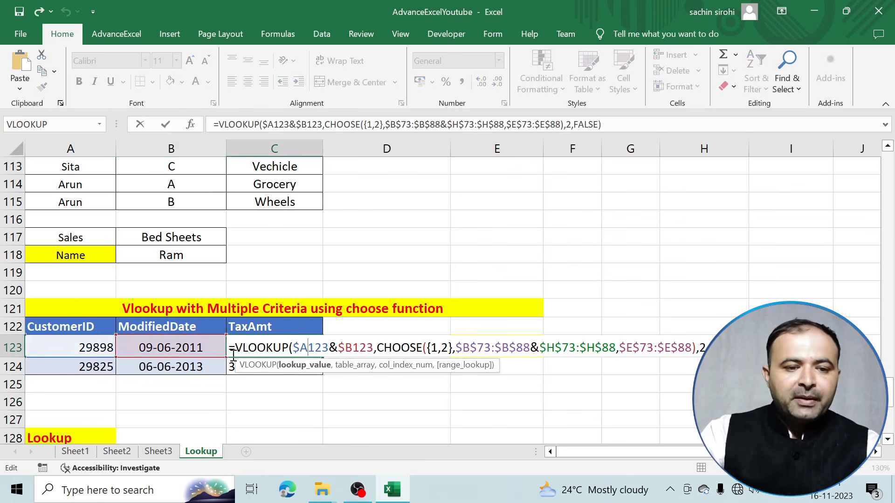
pyautogui.moveTo(236, 351); pyautogui.dragTo(635, 359)
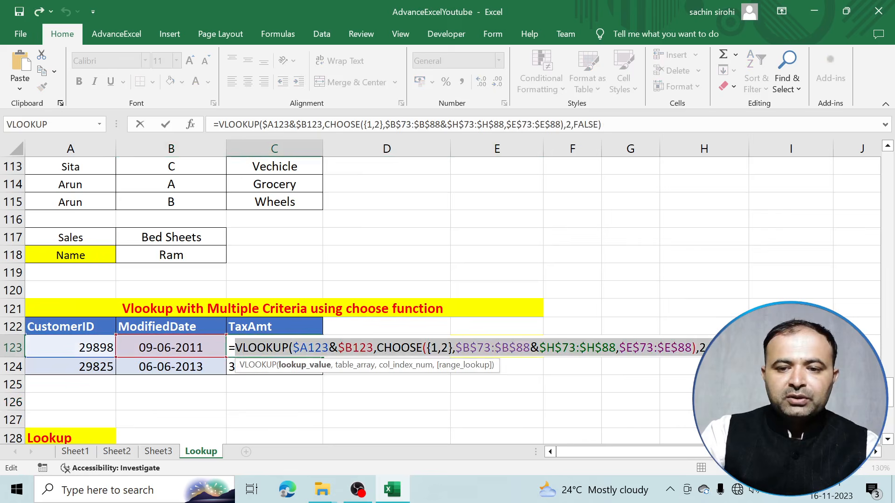
pyautogui.moveTo(746, 358); pyautogui.dragTo(755, 358)
pyautogui.hotkey('ctrl', 'c')
pyautogui.hotkey('ctrl', 'shift', 'Return')
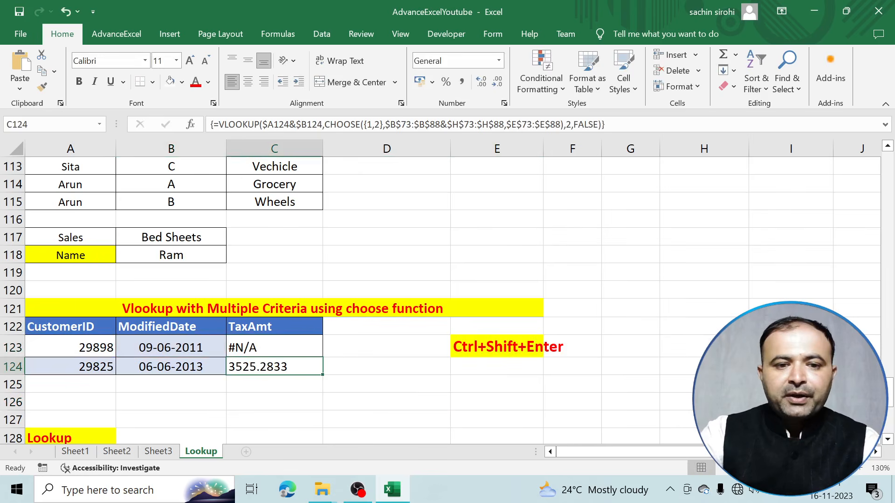
pyautogui.doubleClick(311, 348)
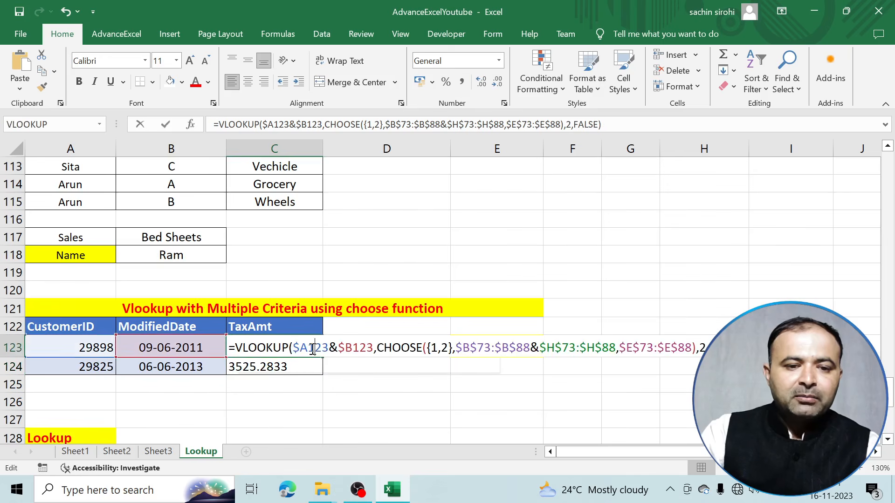
pyautogui.hotkey('ctrl', 'shift', 'Return')
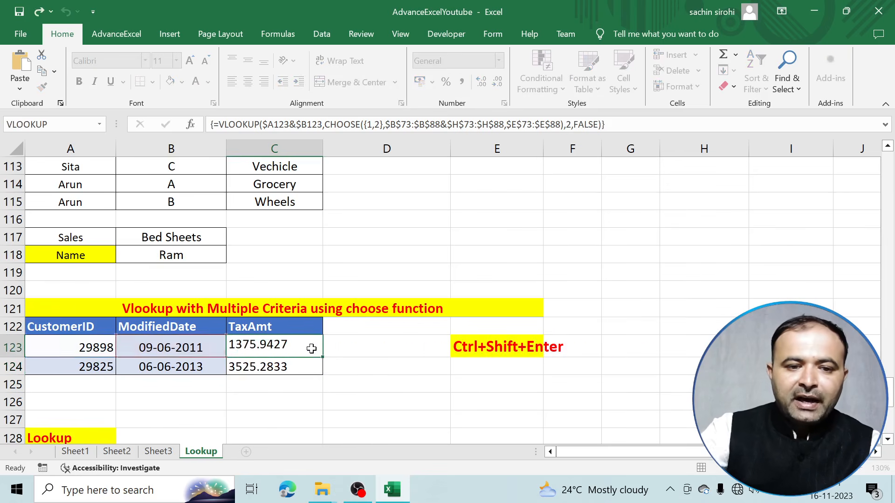
# Paste the copied VLOOKUP formula as plain text into C120 and save the workbook
pyautogui.click(304, 290)
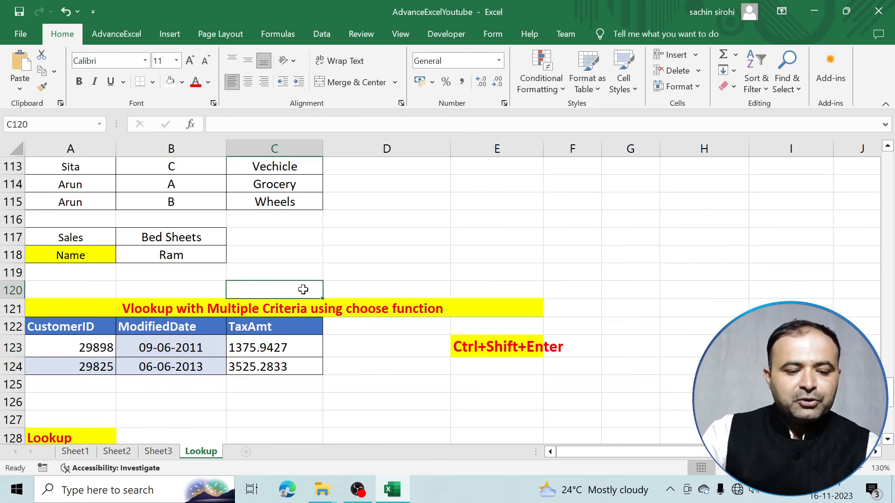
pyautogui.hotkey('ctrl', 'v')
pyautogui.click(401, 387)
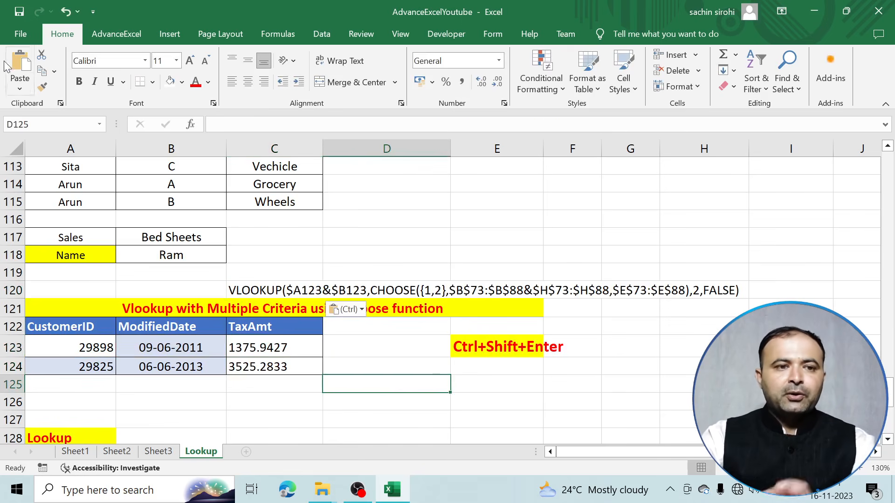
pyautogui.click(15, 12)
pyautogui.click(524, 402)
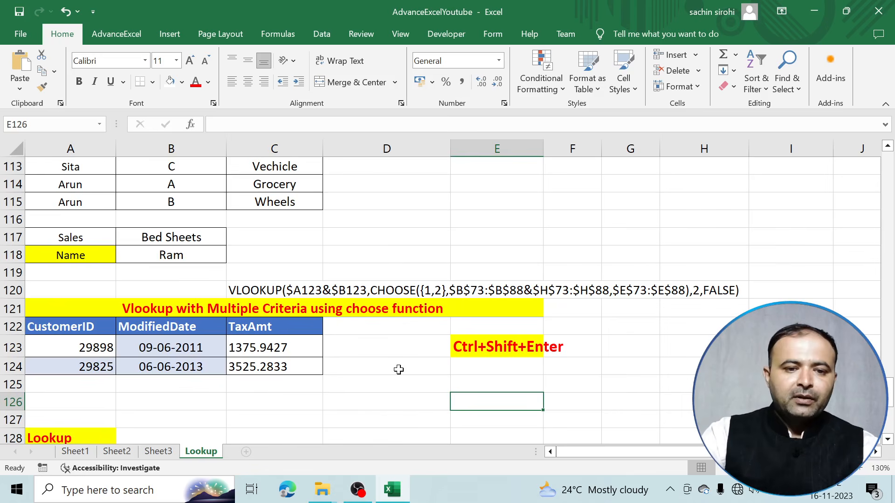
# Examine the TaxAmt and Freight source table under the Lookup heading and the arguments of the LOOKUP formula in B137
pyautogui.scroll(-4, 371, 381)
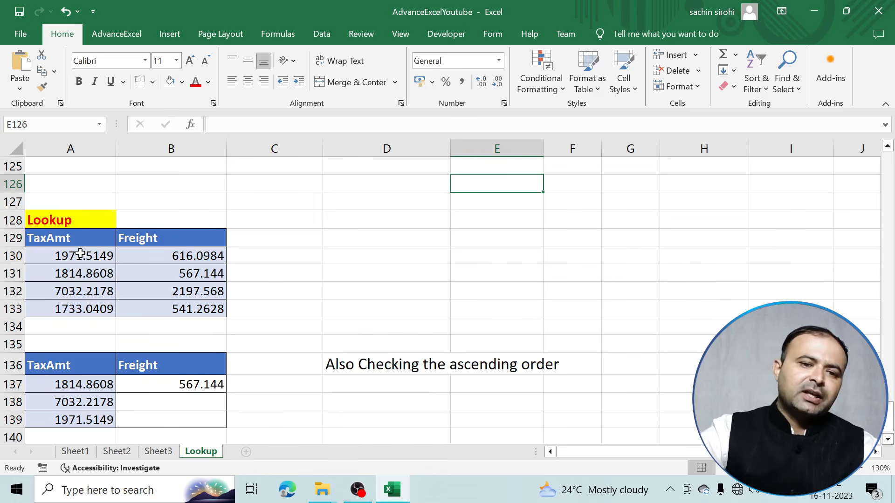
pyautogui.scroll(3, 80, 253)
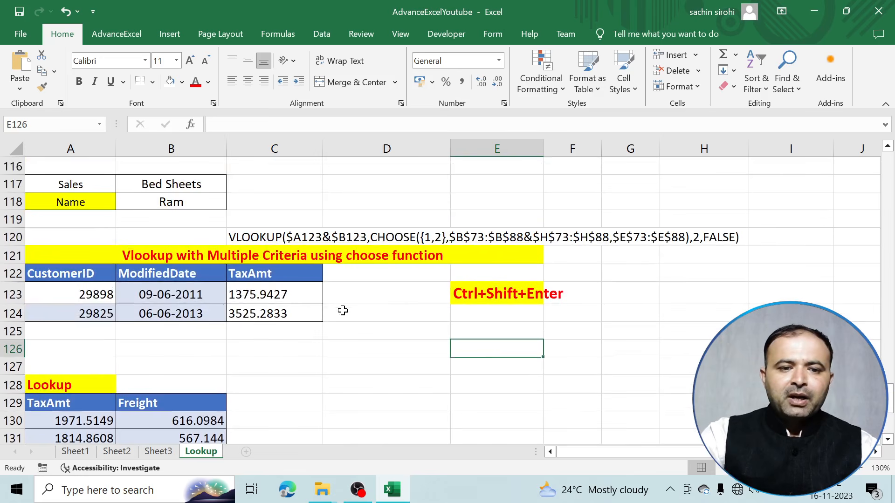
pyautogui.scroll(-2, 343, 307)
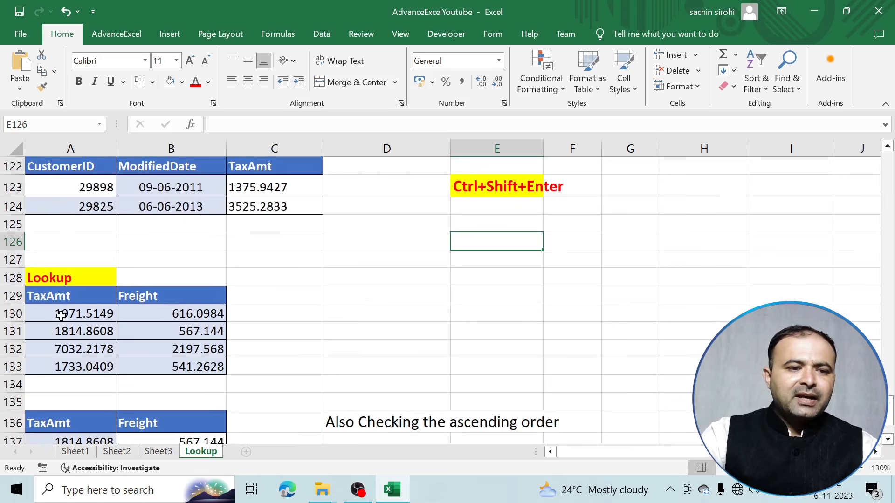
pyautogui.click(66, 294)
pyautogui.click(166, 306)
pyautogui.scroll(-1, 139, 397)
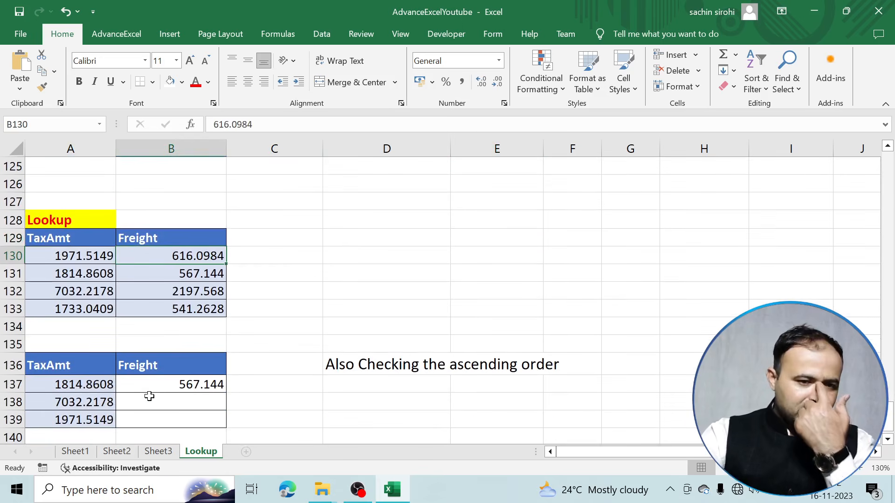
pyautogui.doubleClick(156, 385)
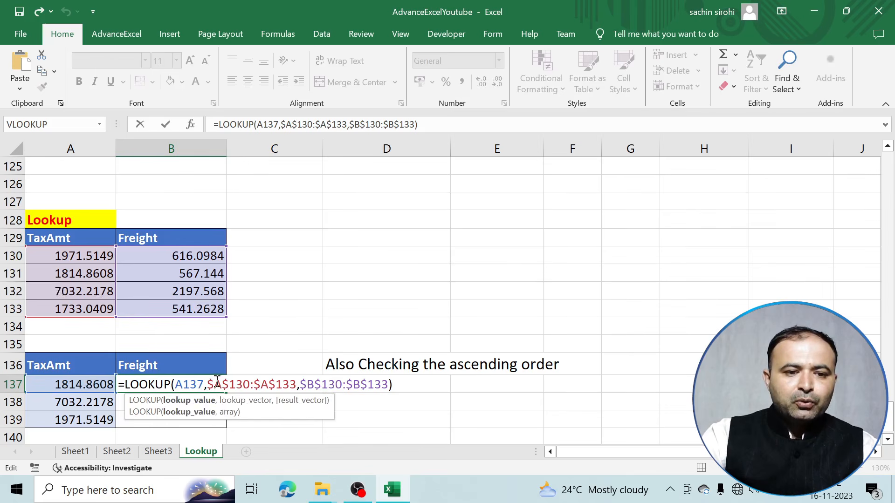
pyautogui.click(322, 385)
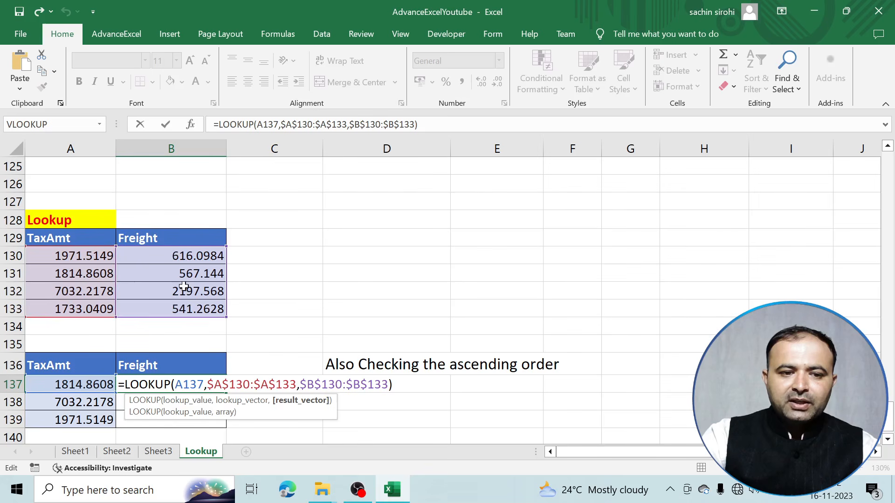
pyautogui.press('Return')
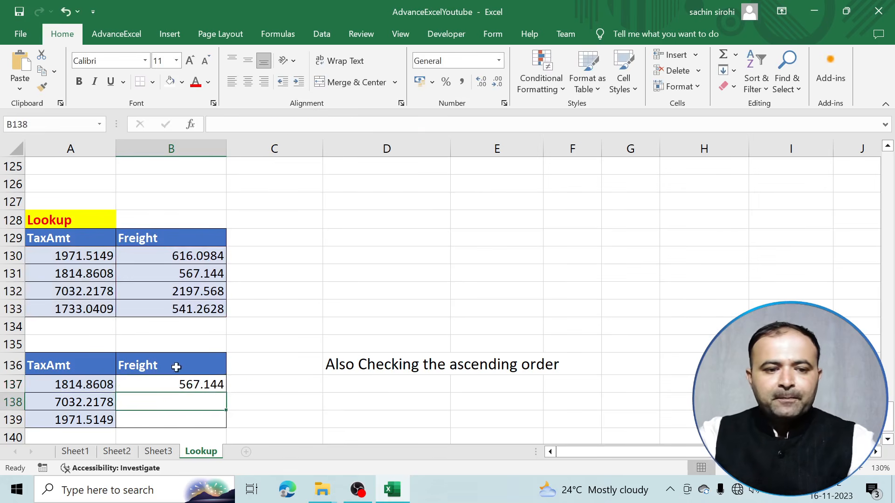
# Check the B137 Freight result against the source row with the same TaxAmt, and review its formula again
pyautogui.click(105, 382)
pyautogui.click(81, 275)
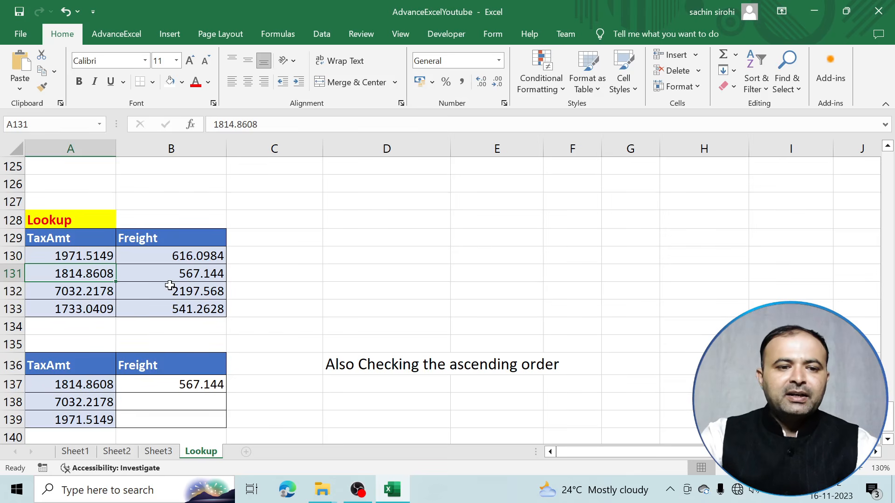
pyautogui.click(156, 382)
pyautogui.doubleClick(154, 383)
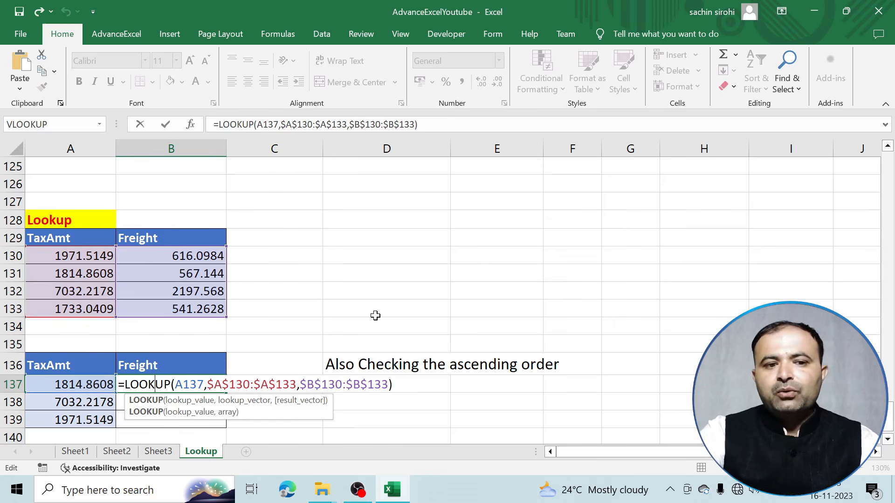
pyautogui.press('Return')
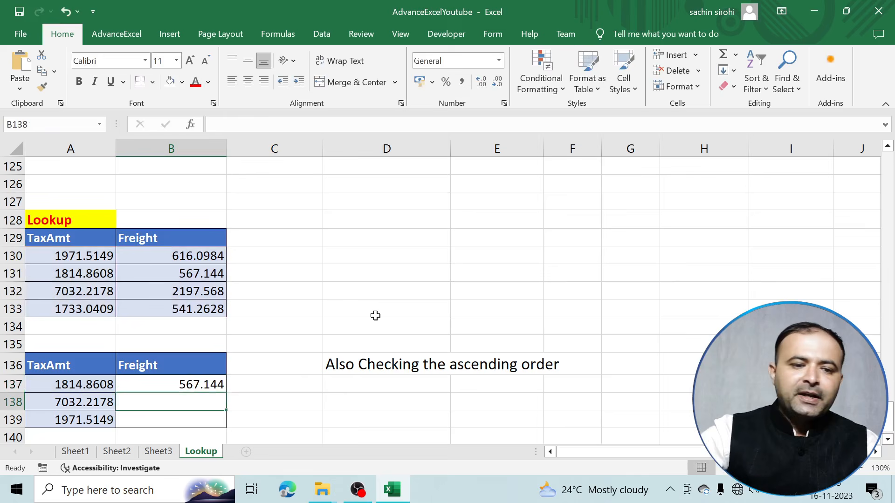
# Copy the LOOKUP formula text from B137 without its equals sign and paste it as plain text into C137
pyautogui.doubleClick(179, 377)
pyautogui.moveTo(138, 383); pyautogui.dragTo(429, 402)
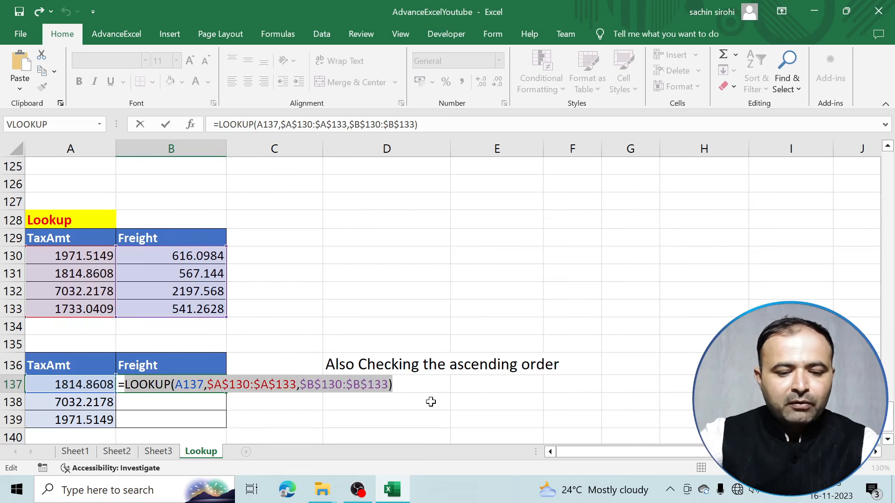
pyautogui.press('Return')
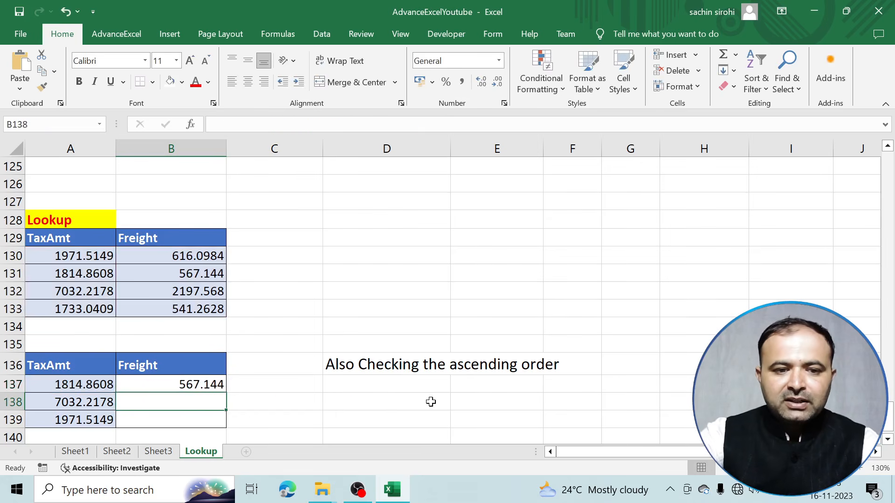
pyautogui.click(313, 385)
pyautogui.write('LOOKUP(A137,$A$130:$A$133,$B$130:$B$133)')
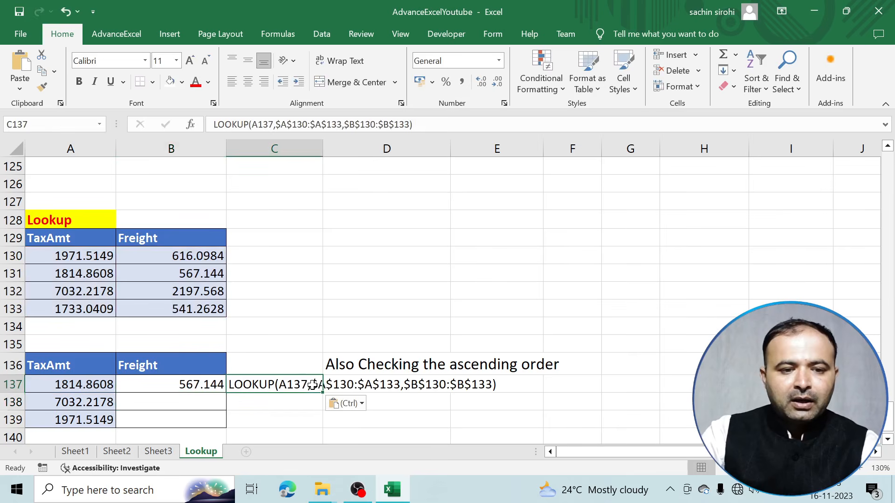
# Fill the B137 LOOKUP formula down to B139 and check the B138 Freight result against its source row
pyautogui.click(212, 389)
pyautogui.moveTo(226, 393); pyautogui.dragTo(225, 425)
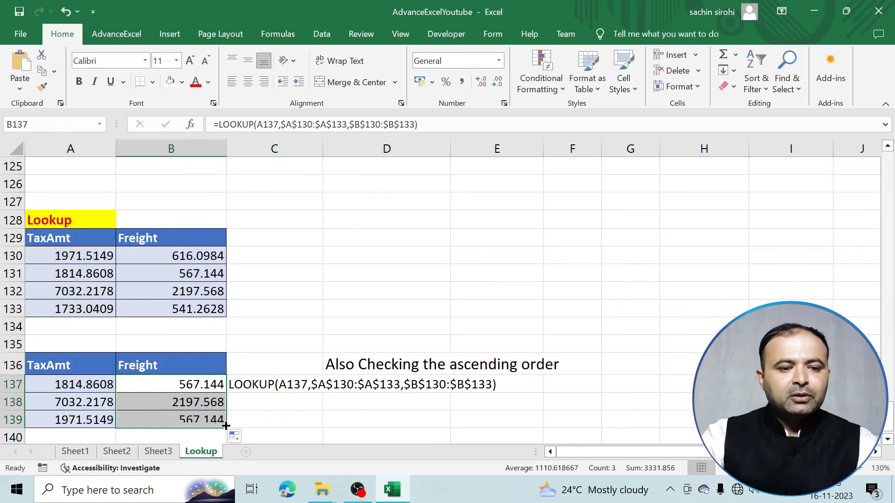
pyautogui.click(71, 296)
pyautogui.click(205, 291)
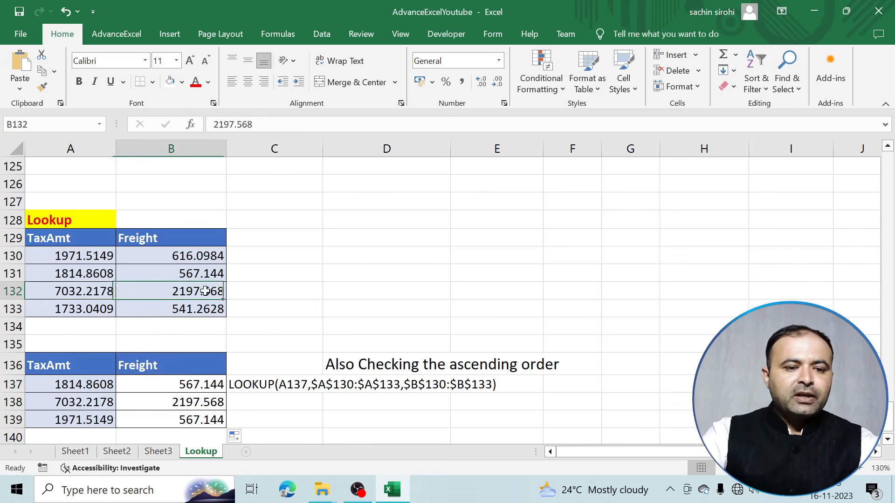
# Check the B139 Freight result and its LOOKUP formula against the source row with the same TaxAmt
pyautogui.click(84, 419)
pyautogui.click(62, 255)
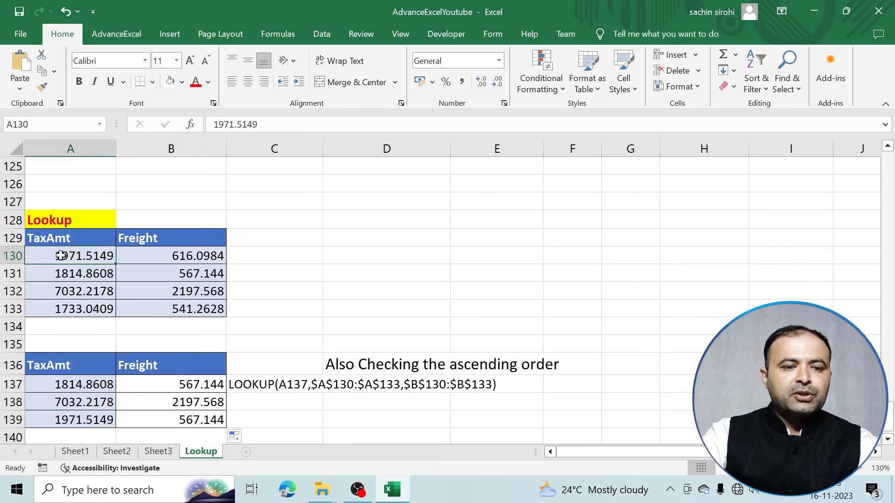
pyautogui.click(210, 419)
pyautogui.click(79, 420)
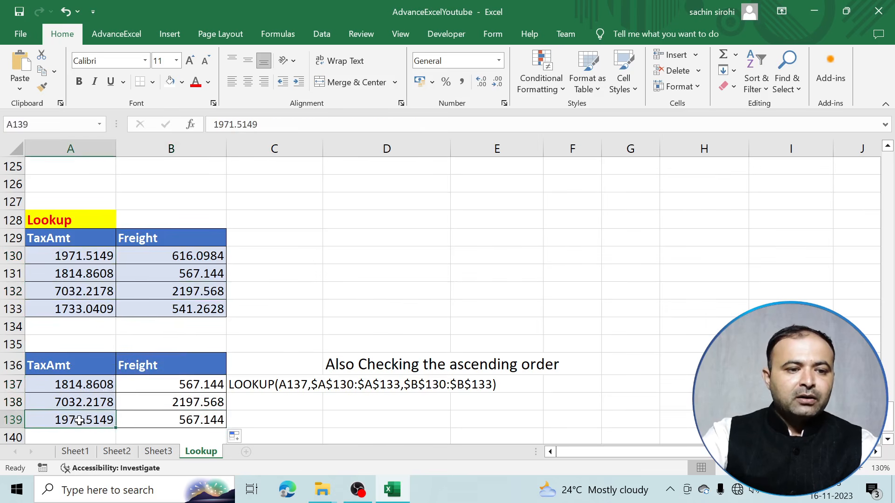
pyautogui.doubleClick(160, 420)
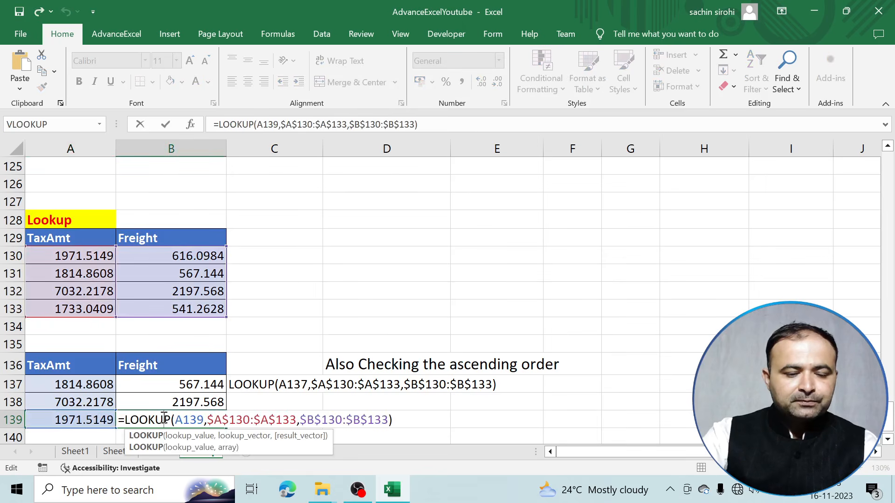
pyautogui.press('Return')
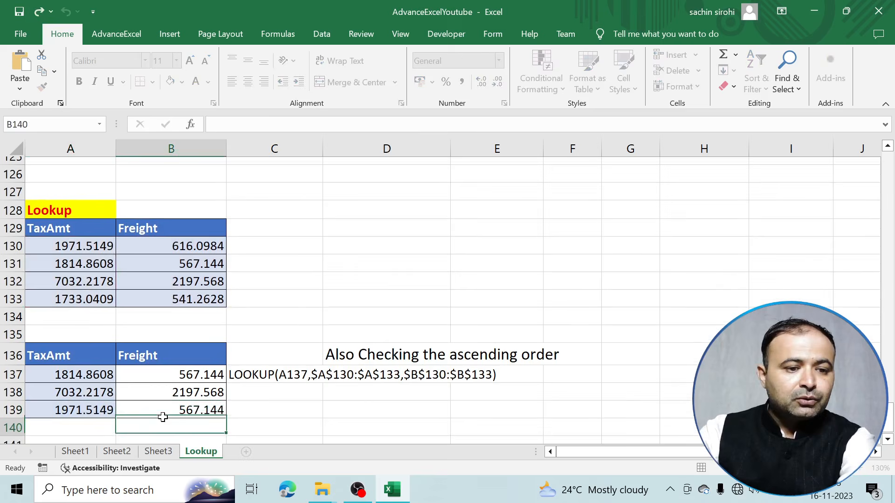
pyautogui.click(87, 238)
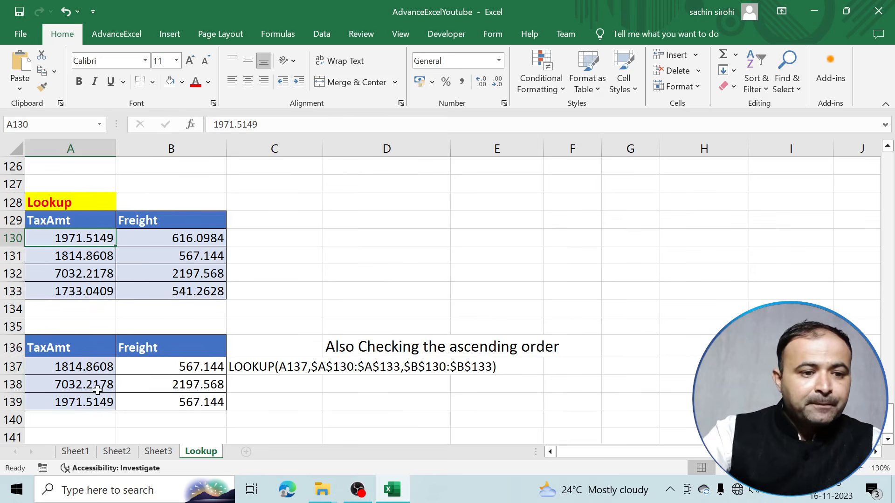
# Compare the TaxAmt values in A137 and A138 with the TaxAmt and Freight of their matching source rows
pyautogui.click(92, 369)
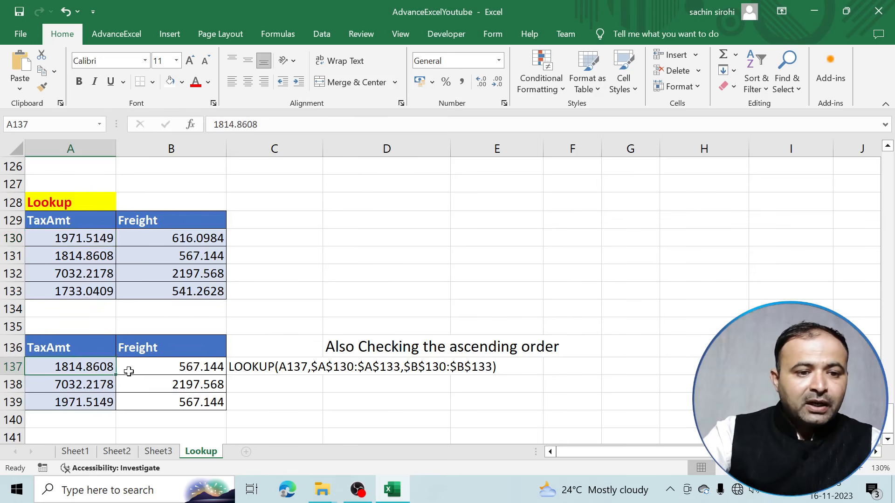
pyautogui.click(96, 256)
pyautogui.click(183, 256)
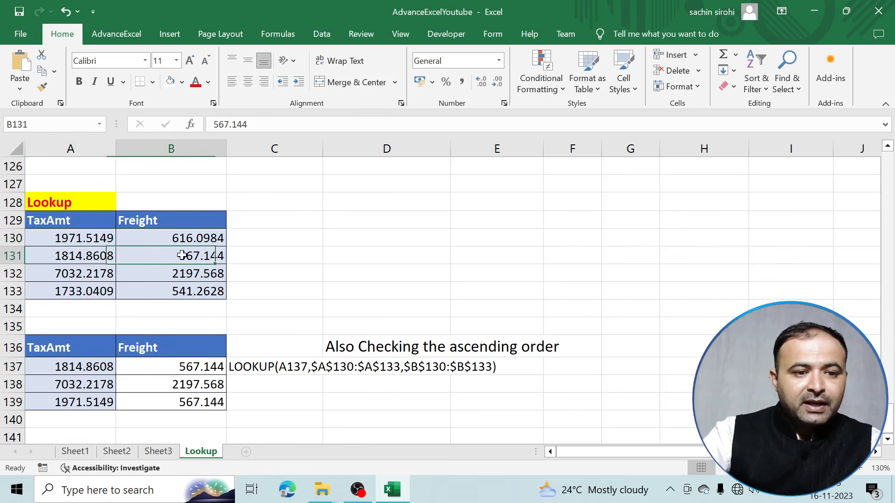
pyautogui.click(74, 383)
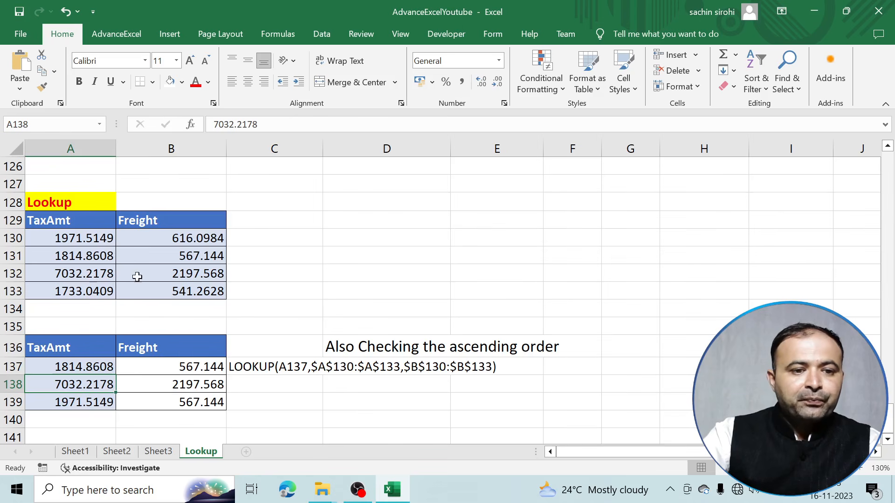
pyautogui.click(186, 274)
# Review the lookup value, lookup vector and result vector arguments of the LOOKUP formula in B139
pyautogui.click(89, 405)
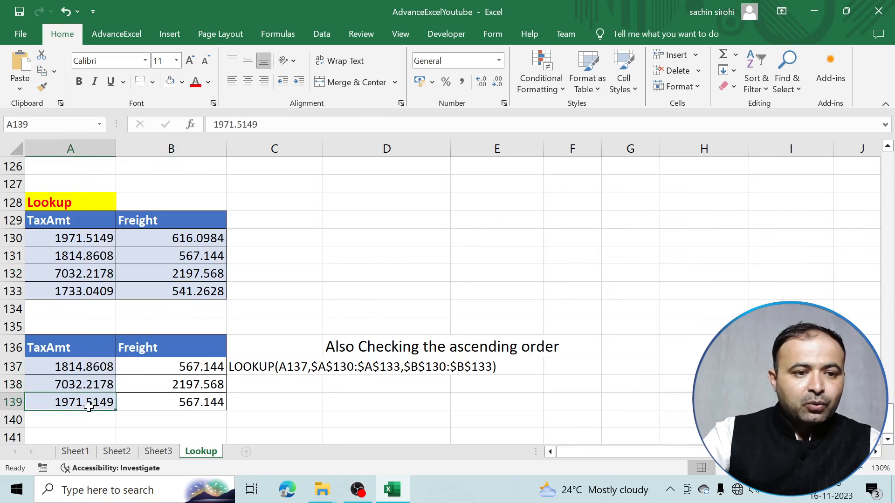
pyautogui.doubleClick(147, 405)
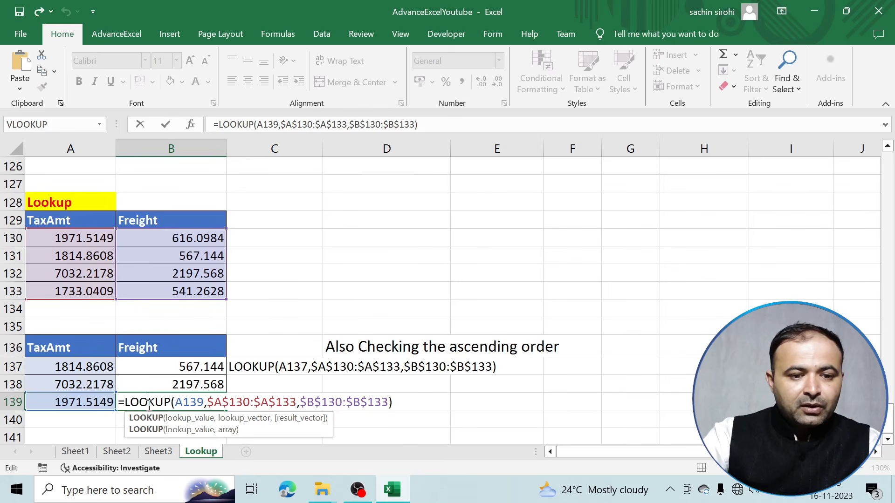
pyautogui.click(197, 403)
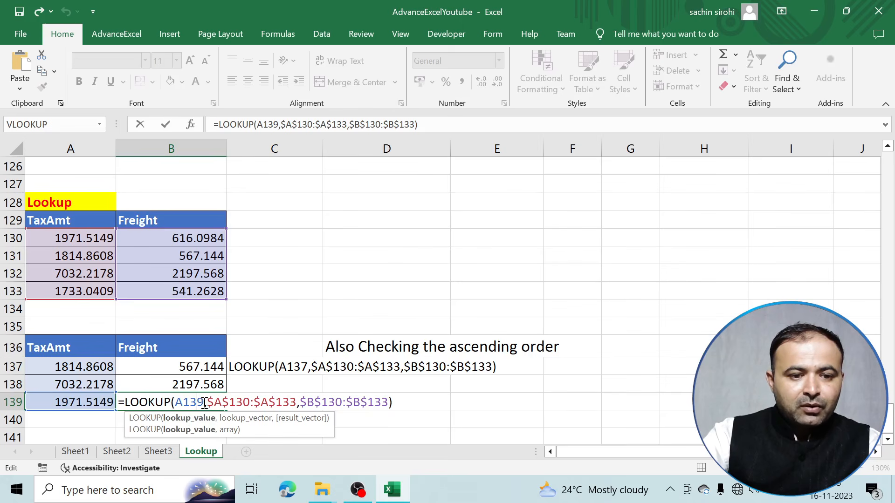
pyautogui.click(236, 401)
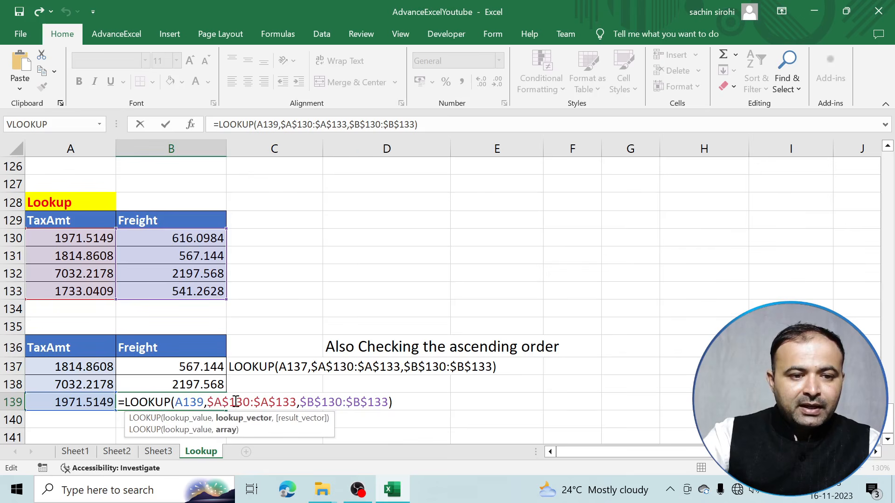
pyautogui.click(322, 404)
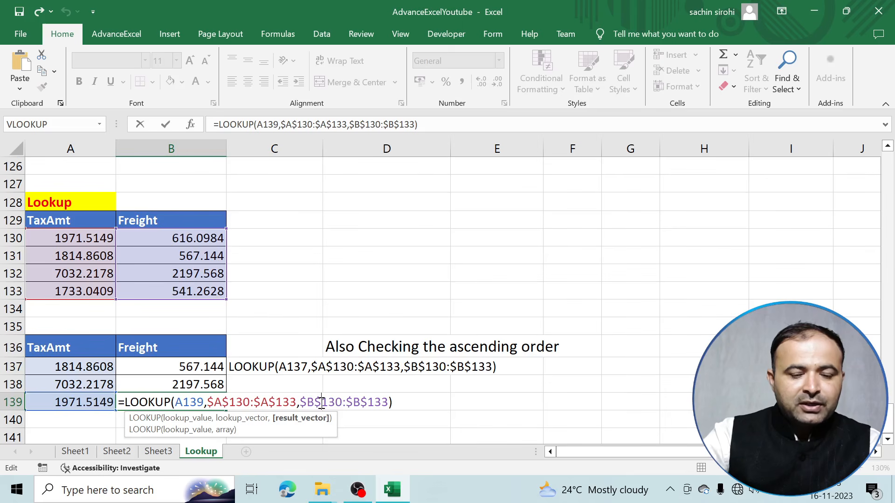
pyautogui.press('Return')
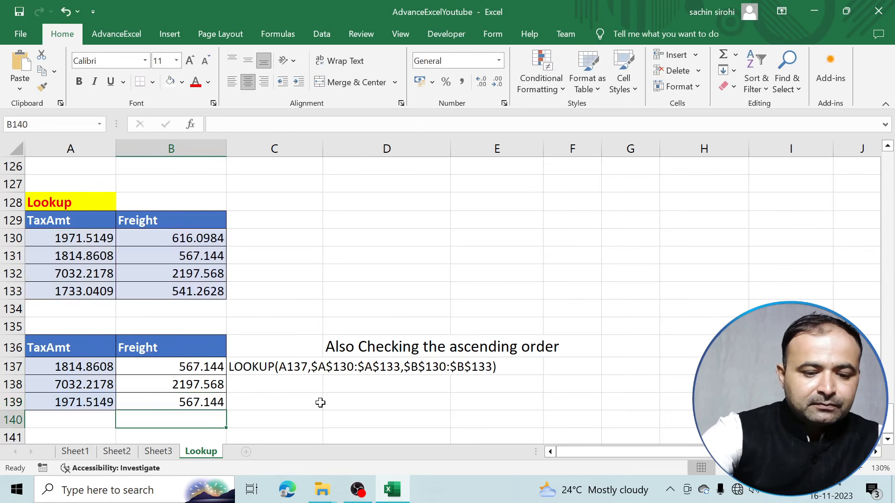
# Clear the Freight result in B139 and refill it with the LOOKUP formula from B138
pyautogui.click(160, 401)
pyautogui.write('U')
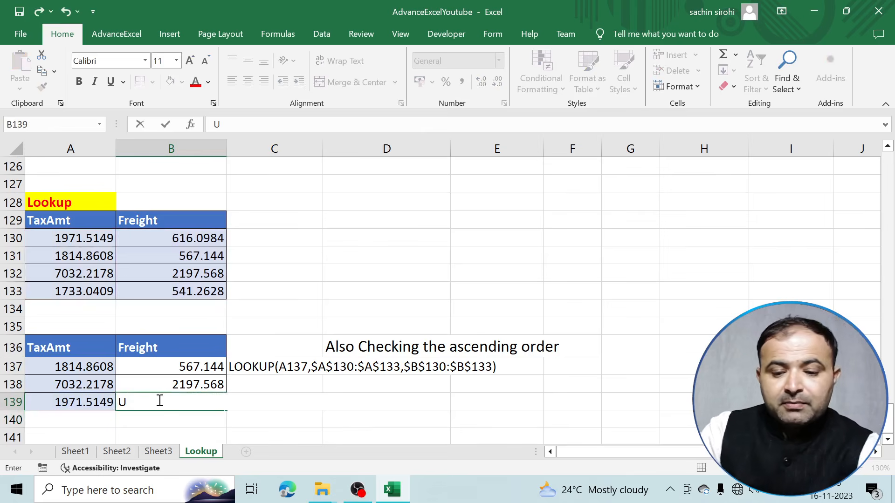
pyautogui.press('BackSpace')
pyautogui.click(289, 417)
pyautogui.click(218, 387)
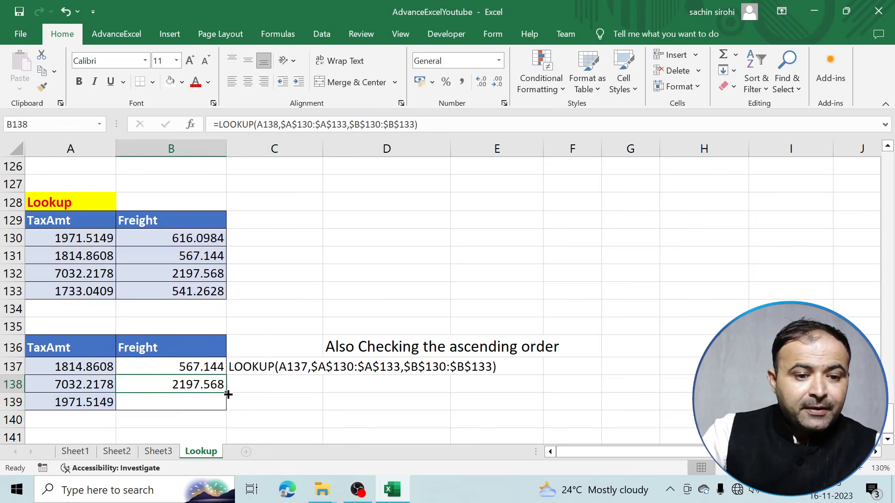
pyautogui.moveTo(227, 393); pyautogui.dragTo(224, 415)
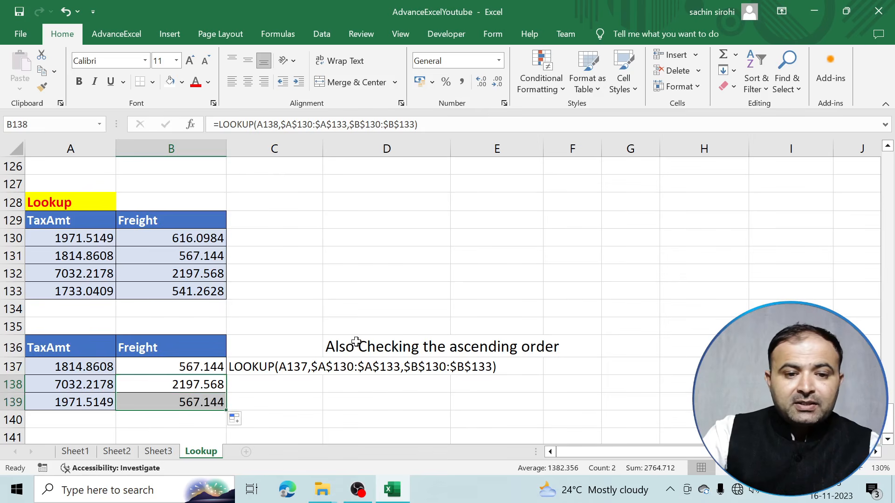
# Look at the ascending-order note in row 136 and the first source row's TaxAmt and Freight in A130:B130
pyautogui.moveTo(359, 351); pyautogui.dragTo(541, 352)
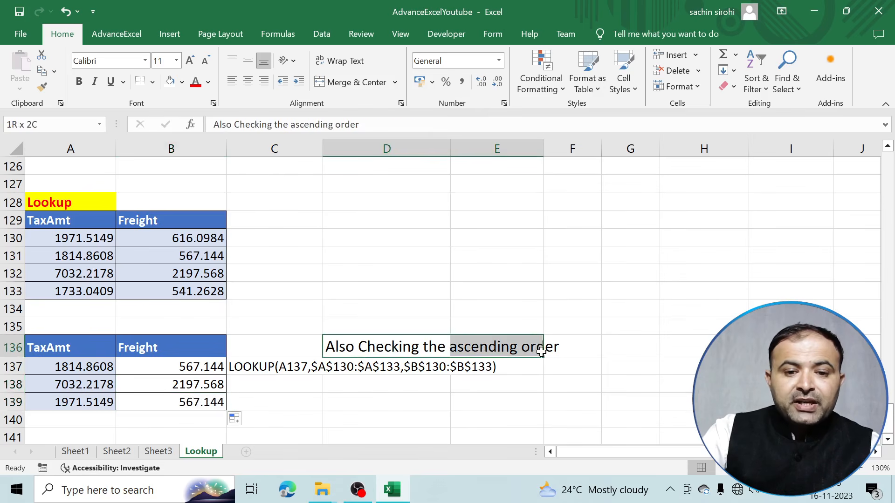
pyautogui.click(505, 401)
pyautogui.click(102, 239)
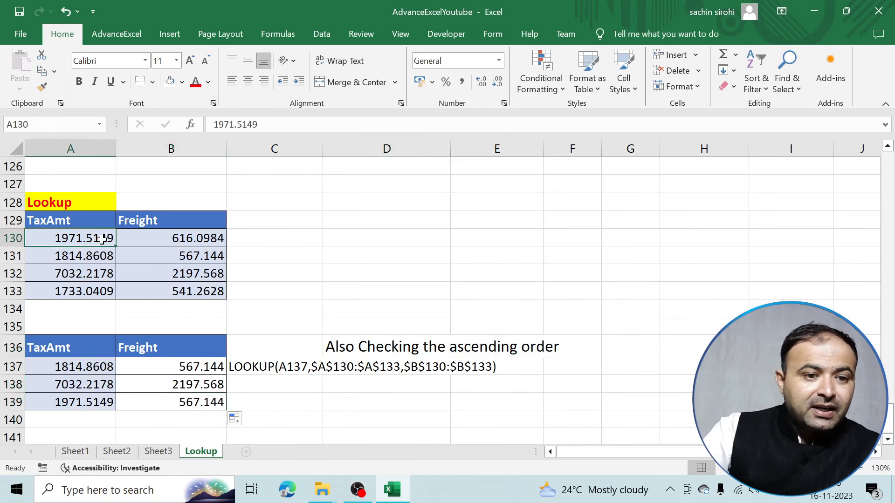
pyautogui.click(204, 244)
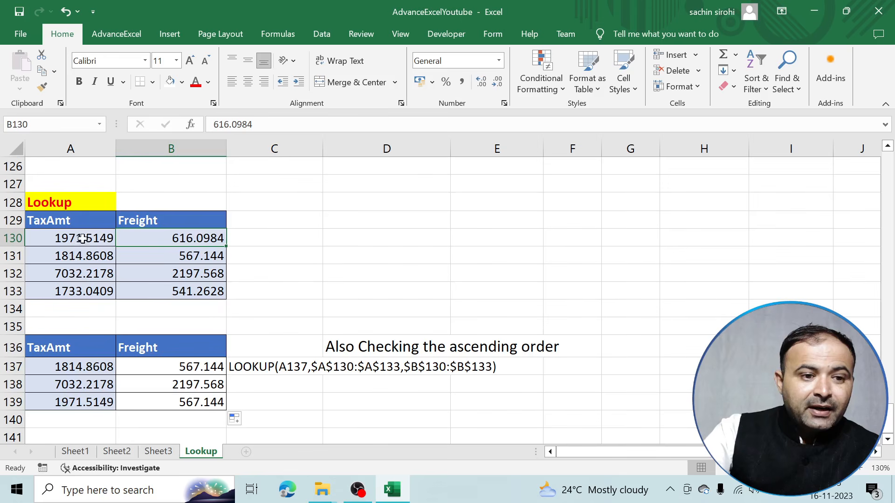
# Add filters to the source table A129:B133 and sort it by TaxAmt from smallest to largest
pyautogui.moveTo(80, 227); pyautogui.dragTo(198, 301)
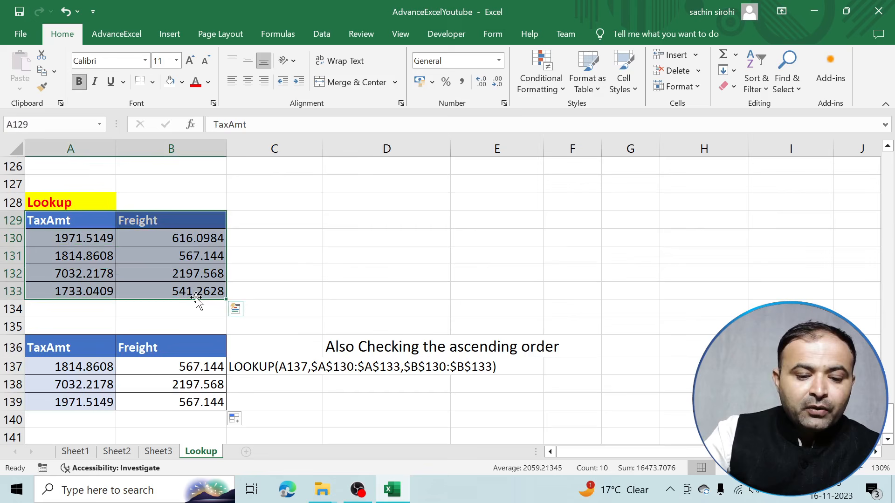
pyautogui.hotkey('ctrl', 'shift', 'l')
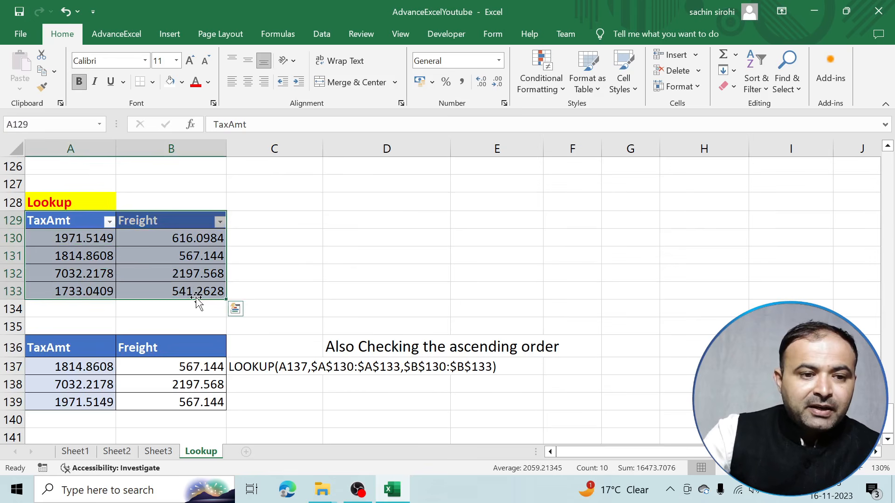
pyautogui.click(109, 222)
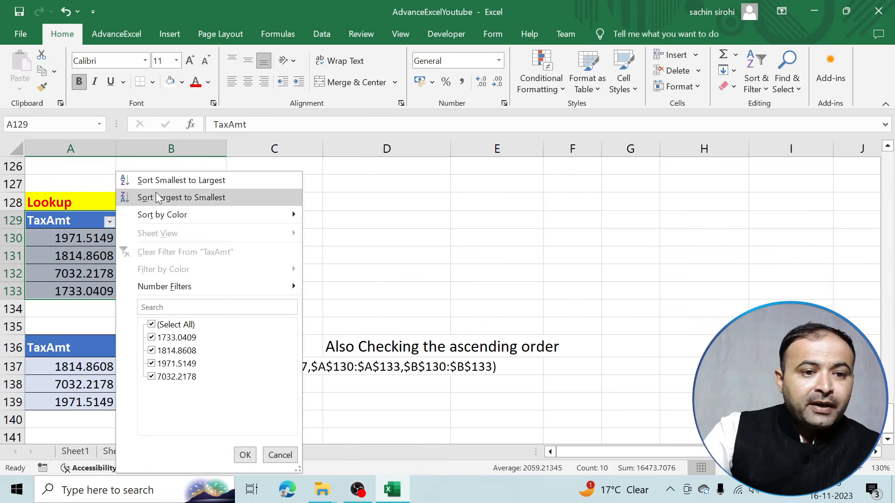
pyautogui.click(168, 181)
pyautogui.click(341, 282)
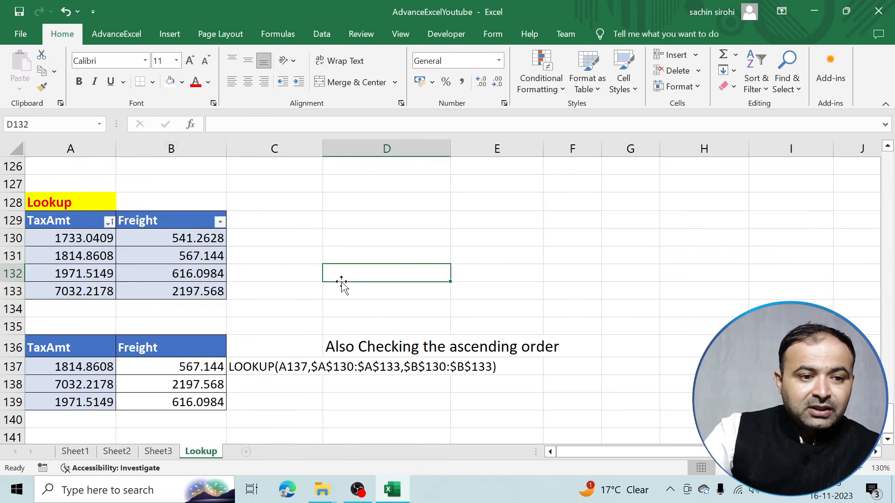
# Check the first two sorted source rows and compare the Freight in row 131 with the B137 result
pyautogui.click(79, 245)
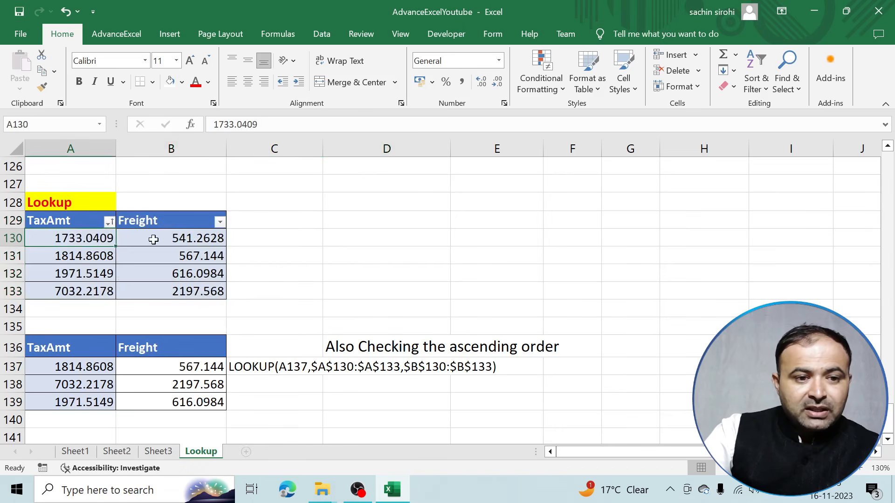
pyautogui.click(187, 239)
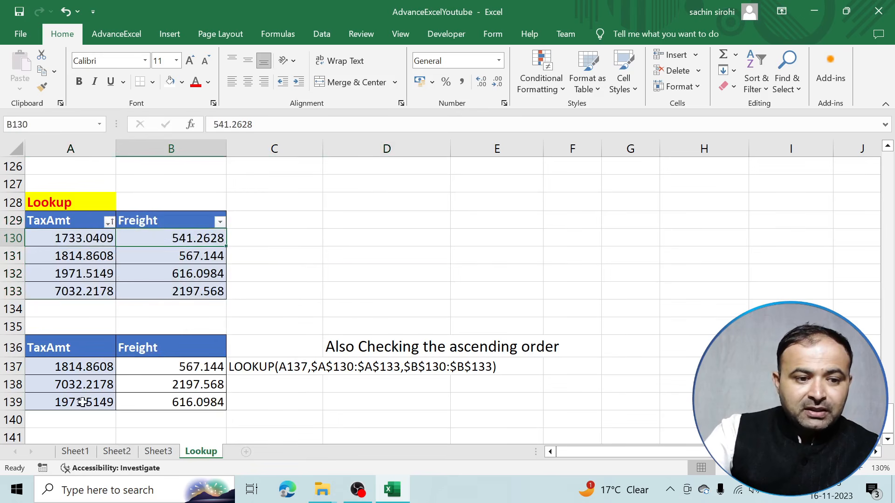
pyautogui.click(76, 252)
pyautogui.click(186, 255)
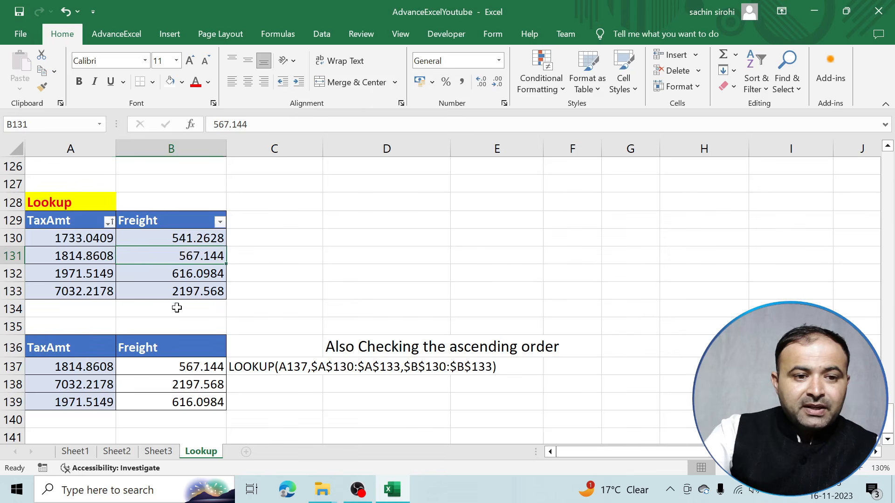
pyautogui.click(194, 370)
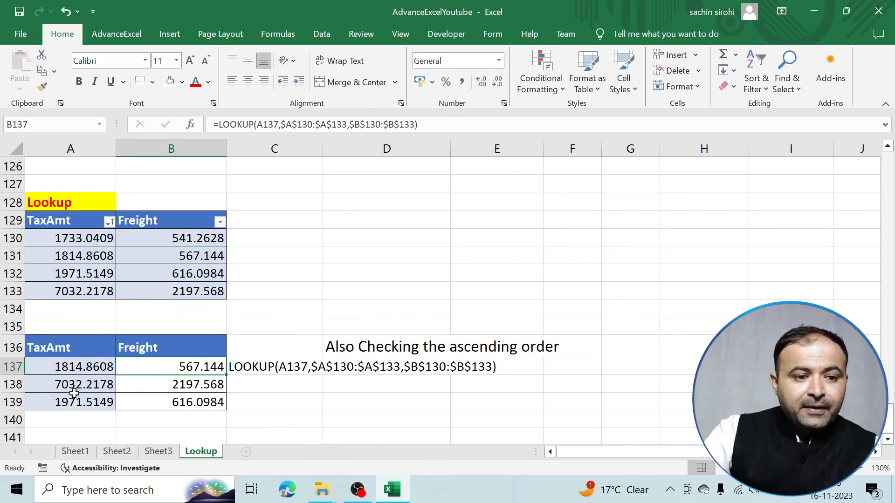
# Compare the TaxAmt and Freight in row 139 with the matching sorted source row A132:B132
pyautogui.click(74, 275)
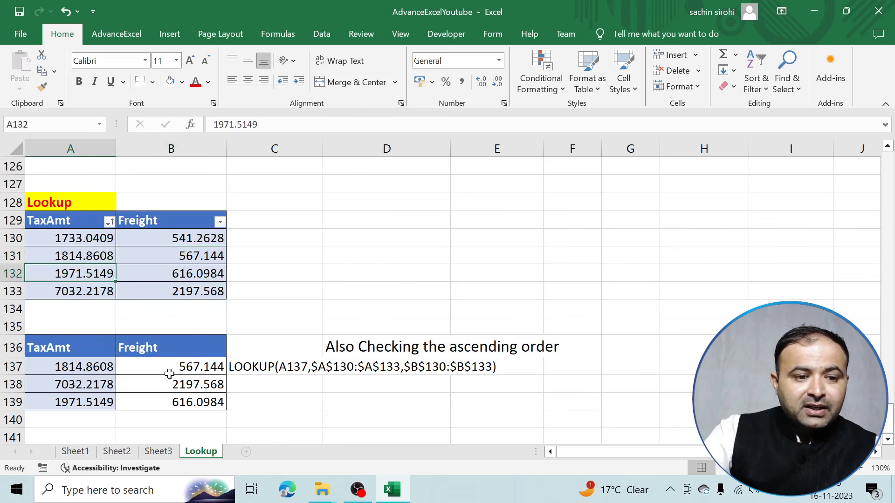
pyautogui.click(97, 404)
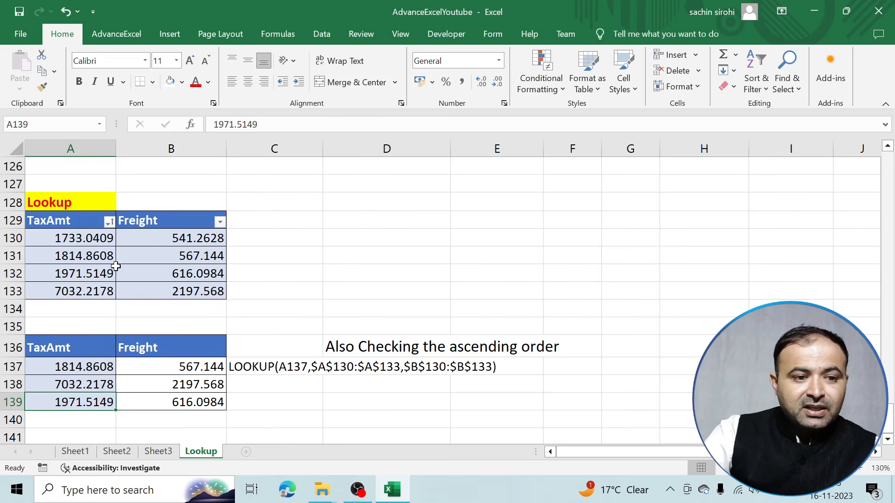
pyautogui.click(174, 274)
pyautogui.moveTo(106, 275); pyautogui.dragTo(139, 274)
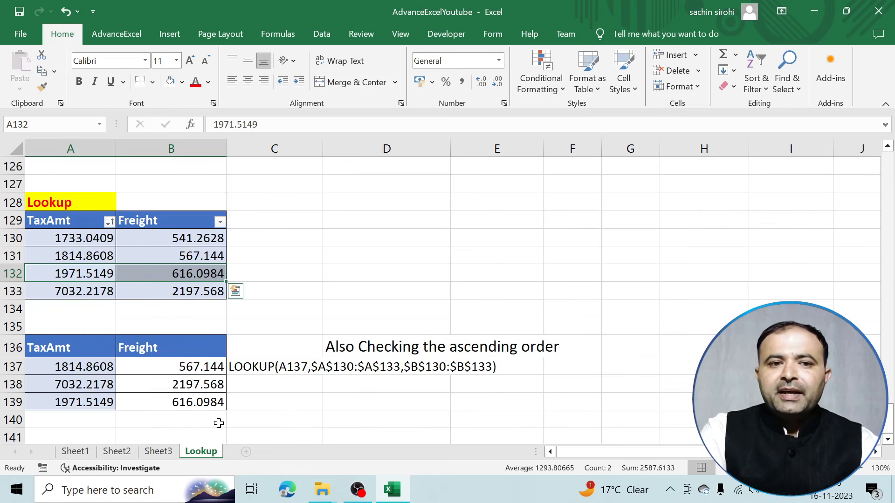
pyautogui.click(438, 296)
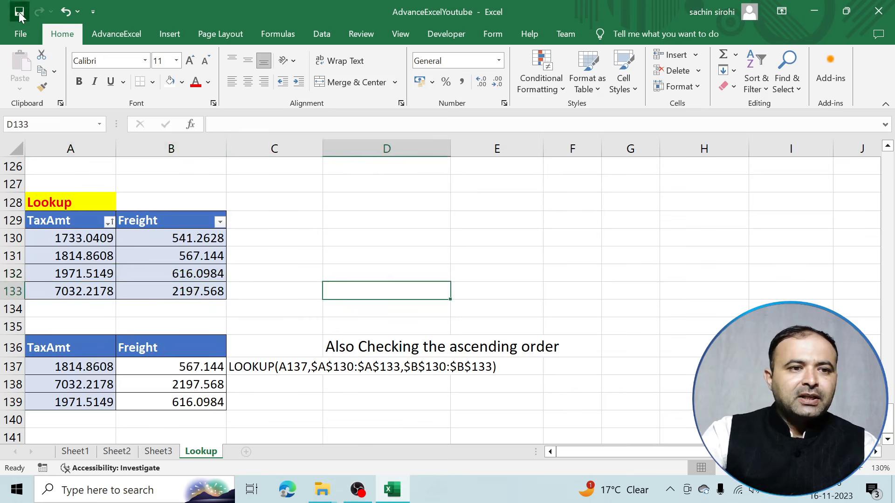
# Review the MATCH, INDEX, VLOOKUP and HLOOKUP examples, including their MATCH variants, from the top of the Lookup sheet through row 68
pyautogui.scroll(2, 456, 251)
pyautogui.scroll(1, 455, 251)
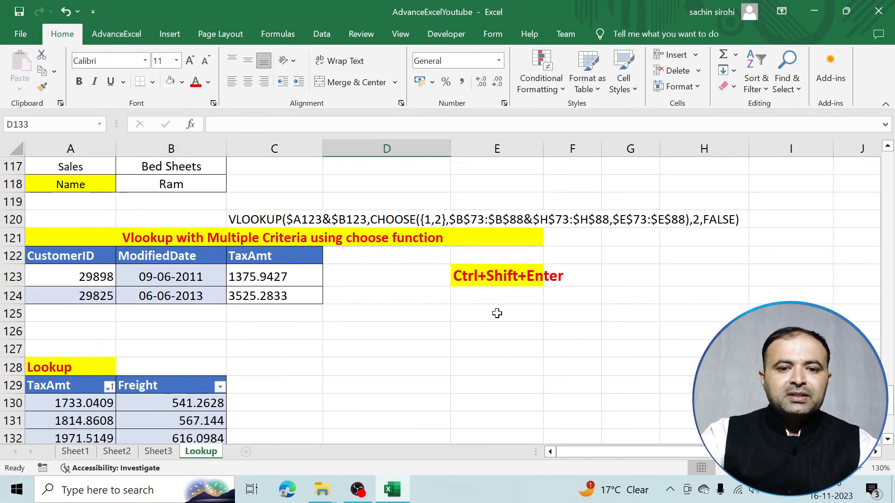
pyautogui.scroll(1, 496, 314)
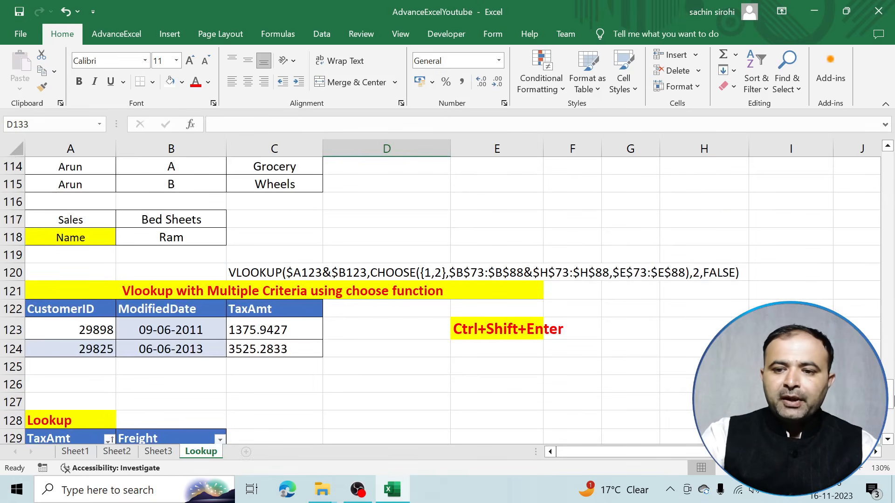
pyautogui.moveTo(890, 397); pyautogui.dragTo(874, 132)
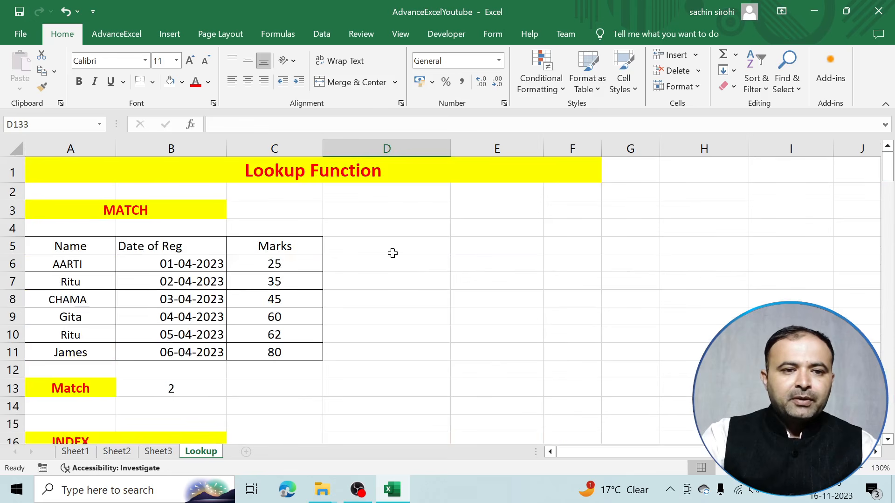
pyautogui.scroll(-3, 263, 290)
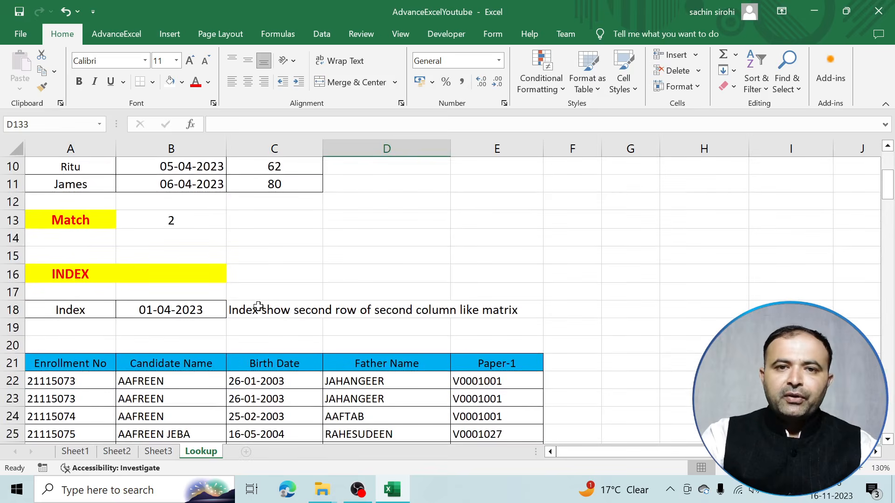
pyautogui.scroll(-8, 259, 306)
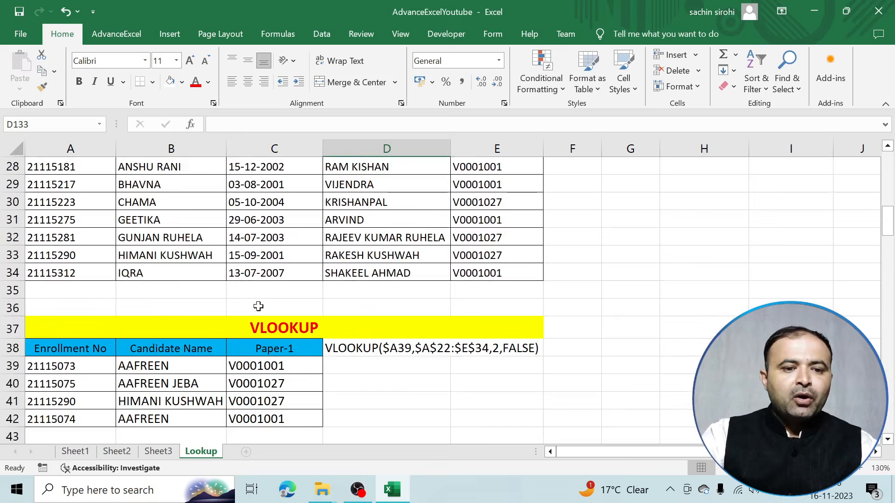
pyautogui.scroll(-1, 258, 307)
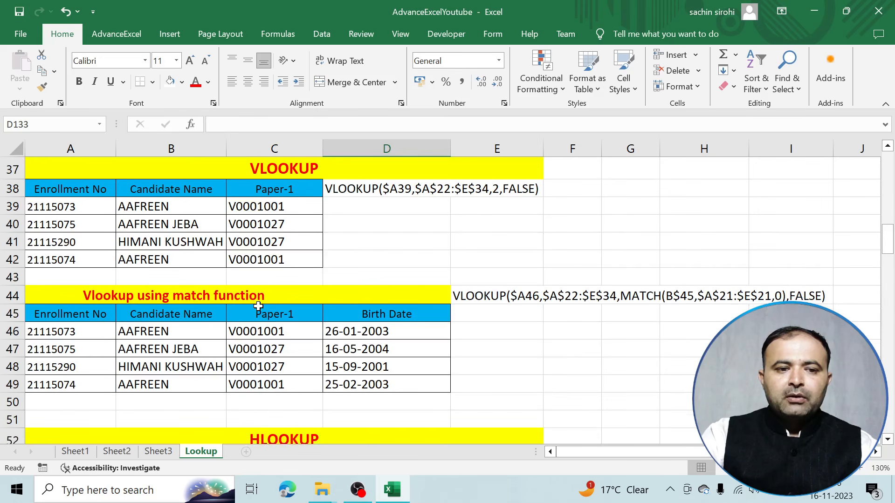
pyautogui.scroll(-4, 258, 306)
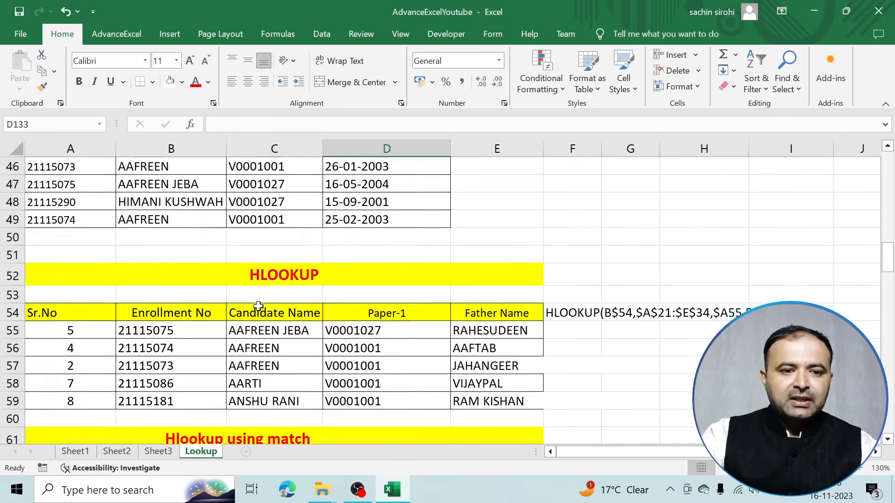
pyautogui.scroll(-1, 258, 306)
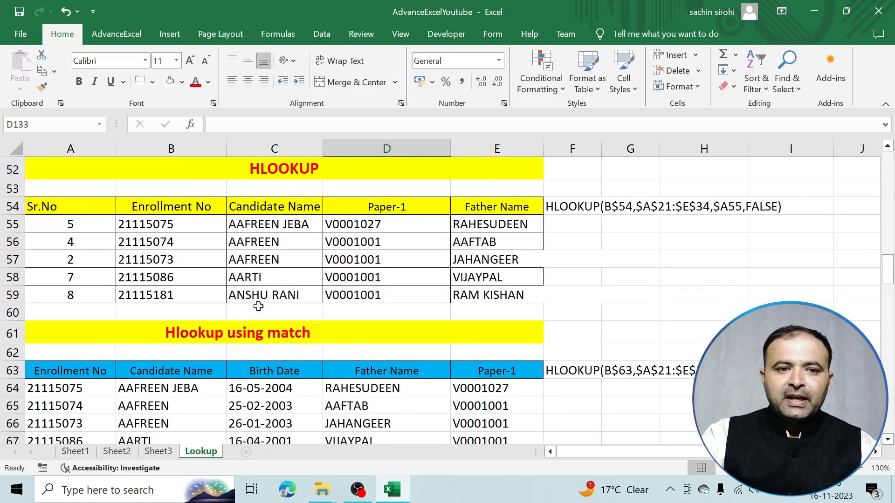
pyautogui.scroll(-4, 258, 306)
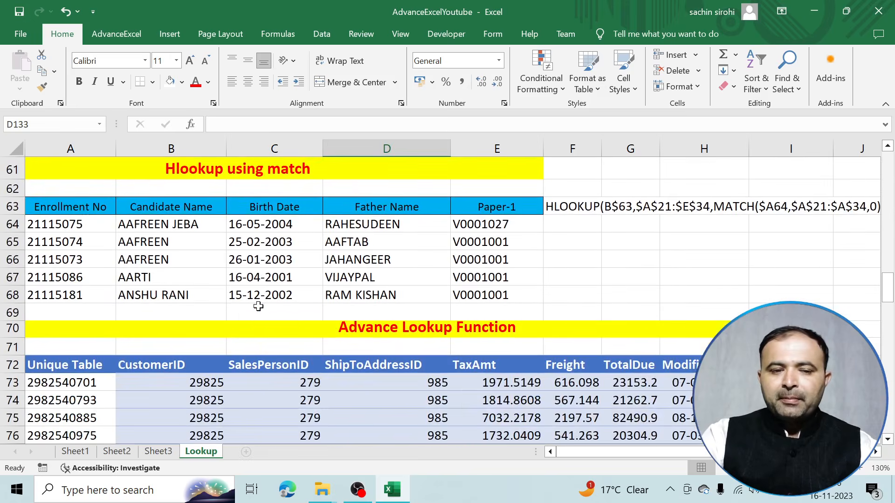
# Review the Advance Lookup Function section from row 70, covering the VLOOKUP with MATCH, CHOOSE, multiple-criteria and LOOKUP examples
pyautogui.scroll(-2, 258, 306)
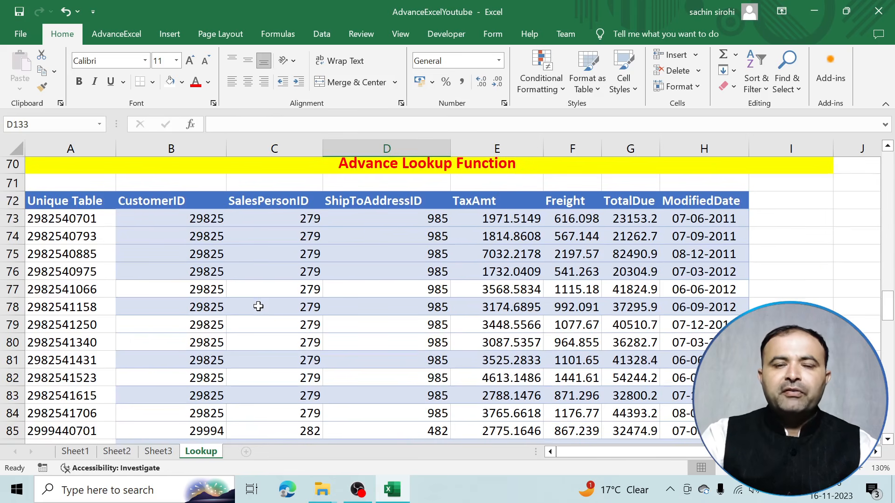
pyautogui.scroll(-5, 258, 306)
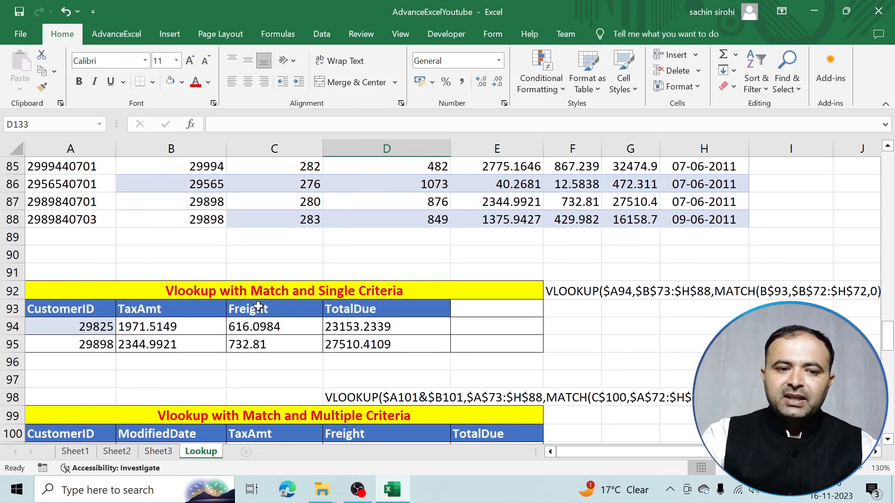
pyautogui.scroll(-2, 259, 306)
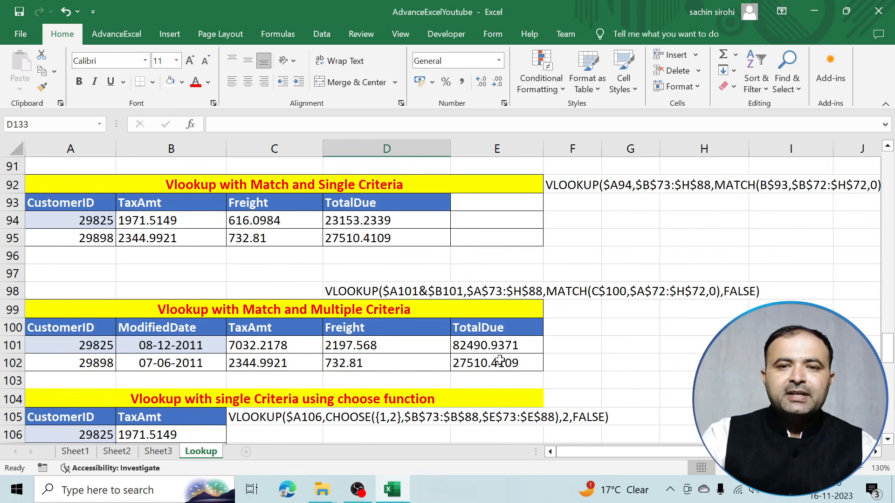
pyautogui.scroll(-2, 499, 360)
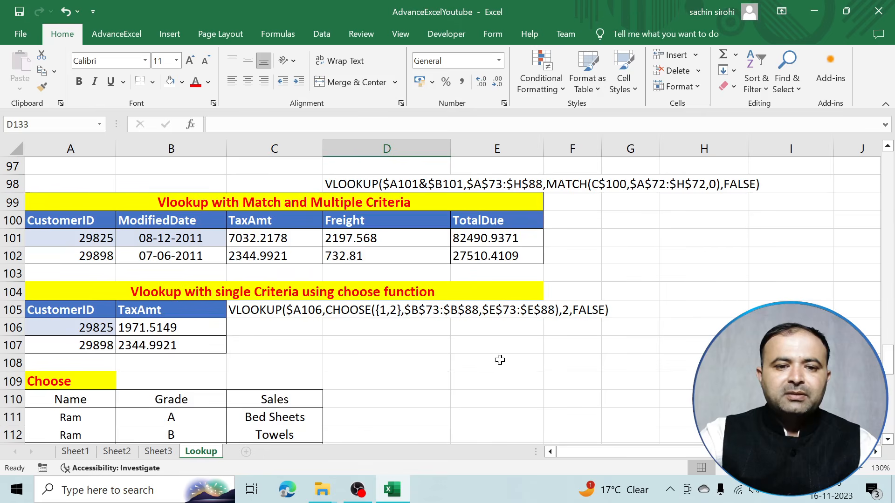
pyautogui.scroll(-2, 571, 379)
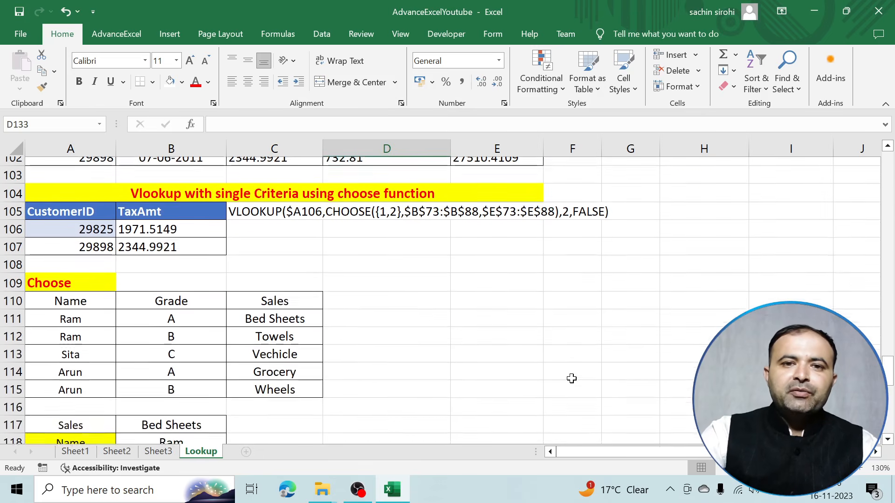
pyautogui.scroll(-2, 572, 379)
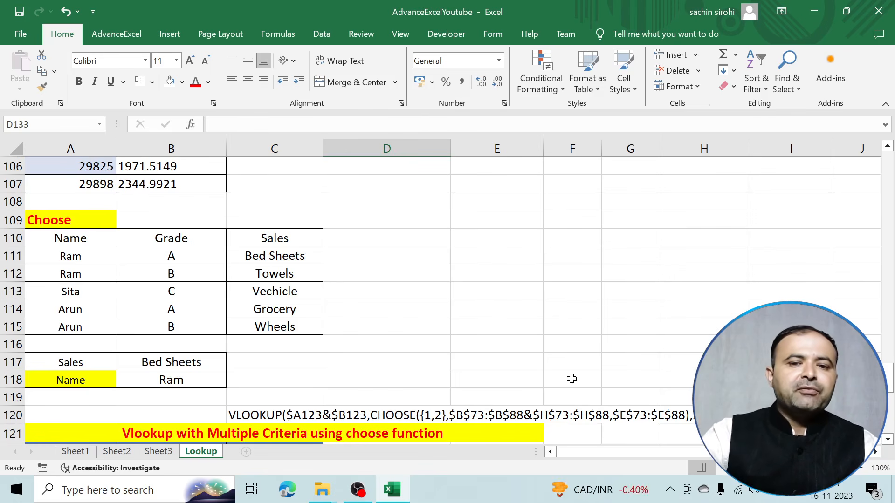
pyautogui.scroll(-5, 571, 378)
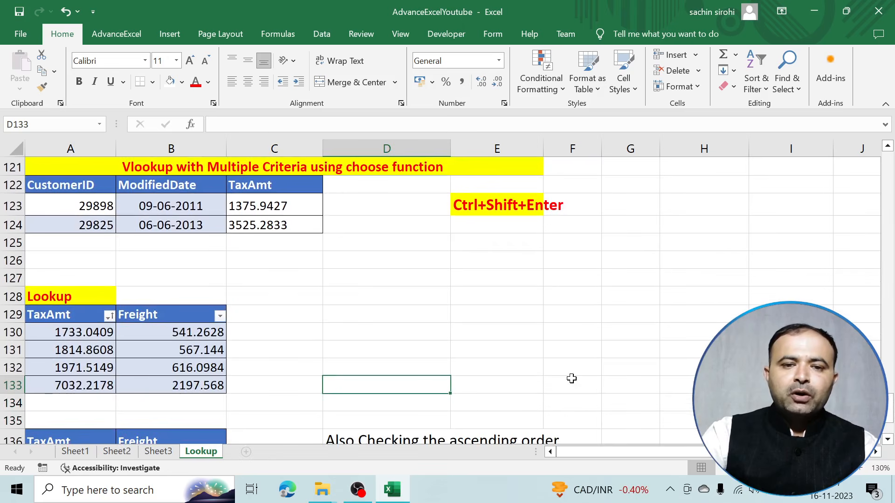
pyautogui.scroll(3, 571, 379)
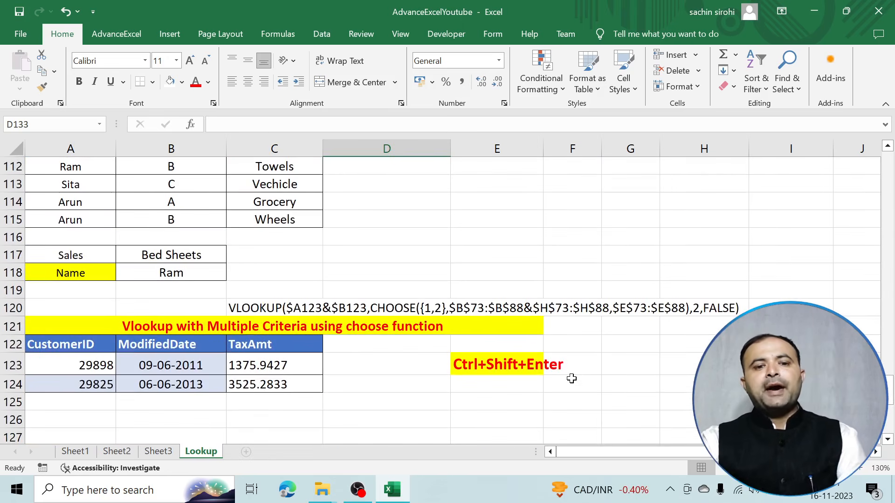